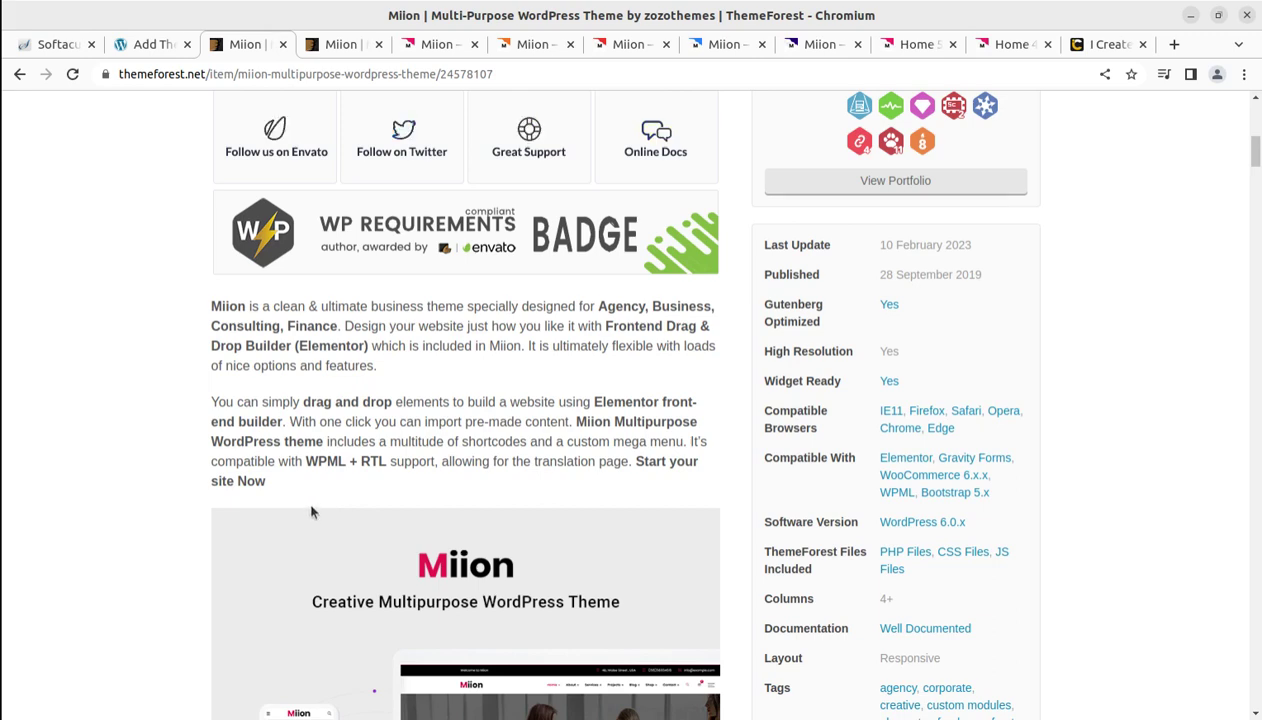
- Review the Miion theme's description, software compatibility and last update date on its ThemeForest page
scroll(312, 500, "down", 3)
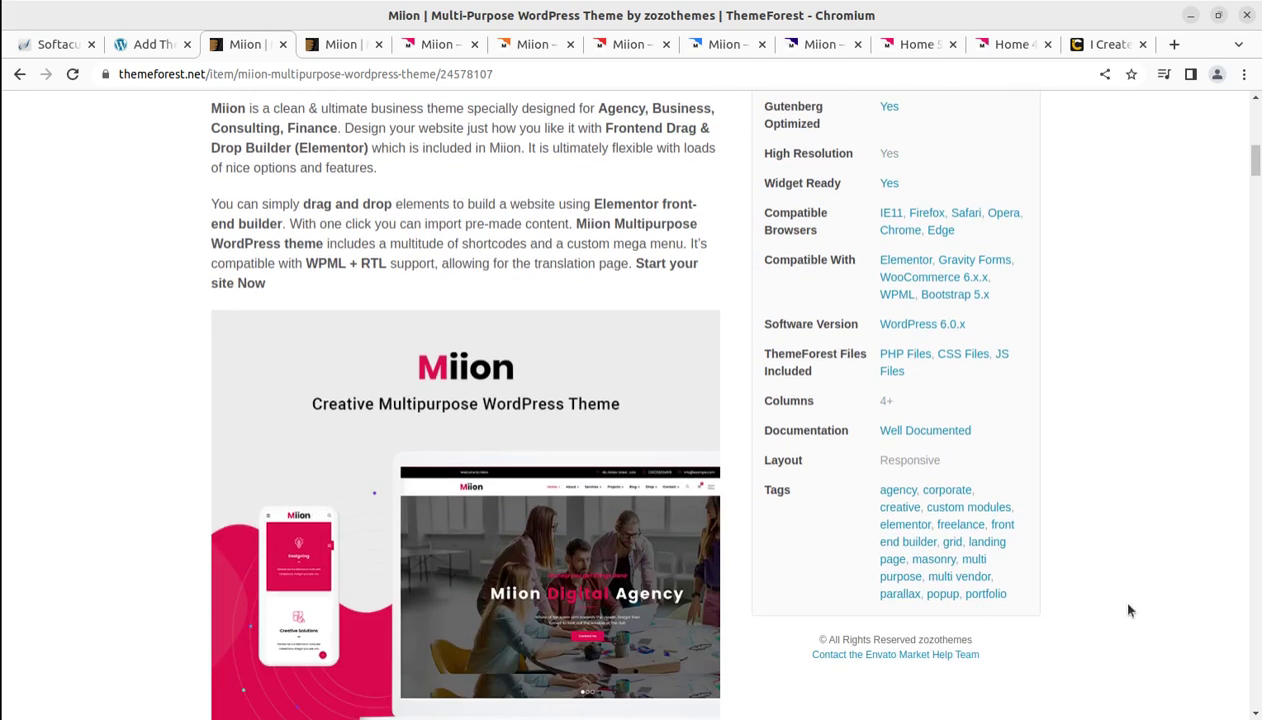
scroll(1128, 611, "up", 3)
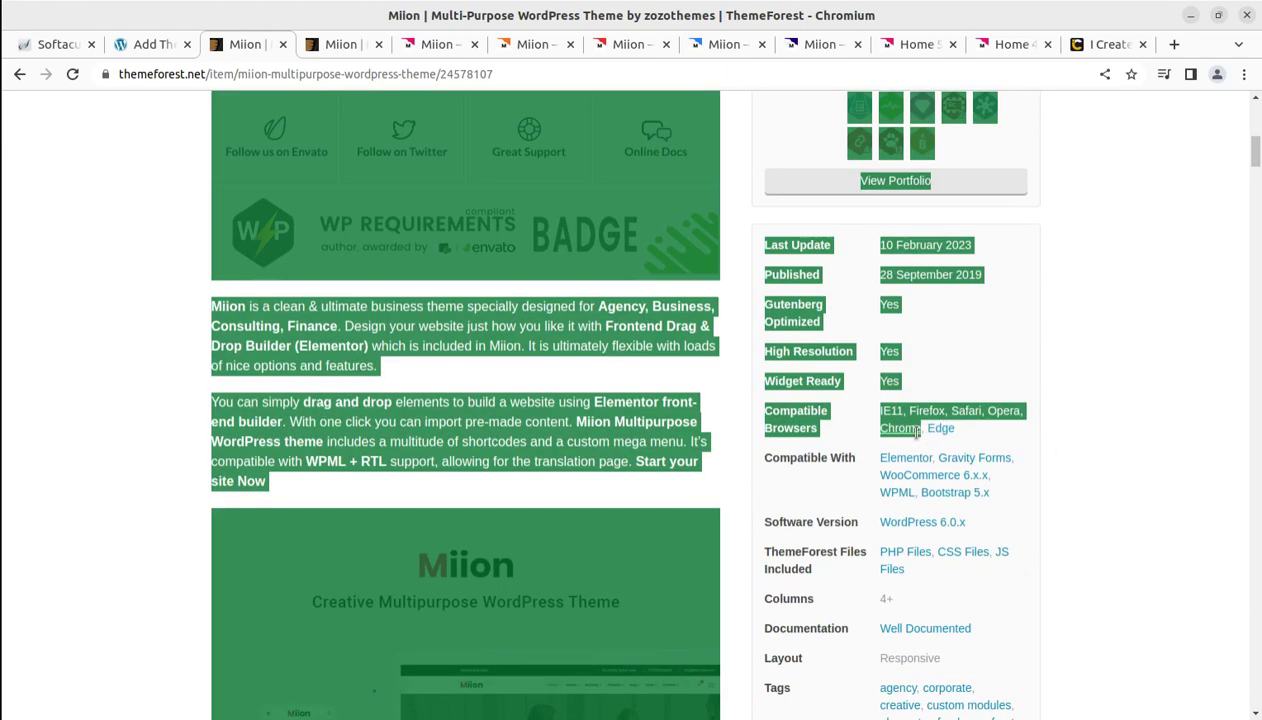
key("ctrl+a")
left_click(1138, 466)
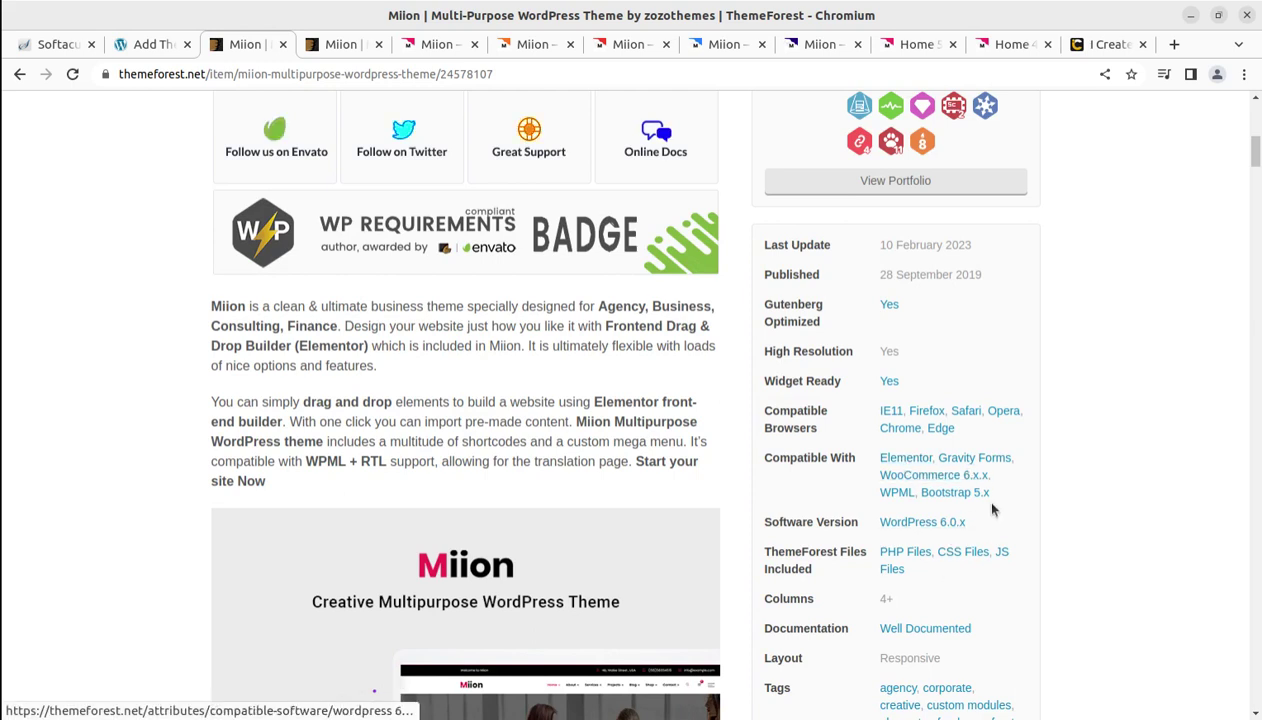
left_click_drag(990, 477, 919, 477)
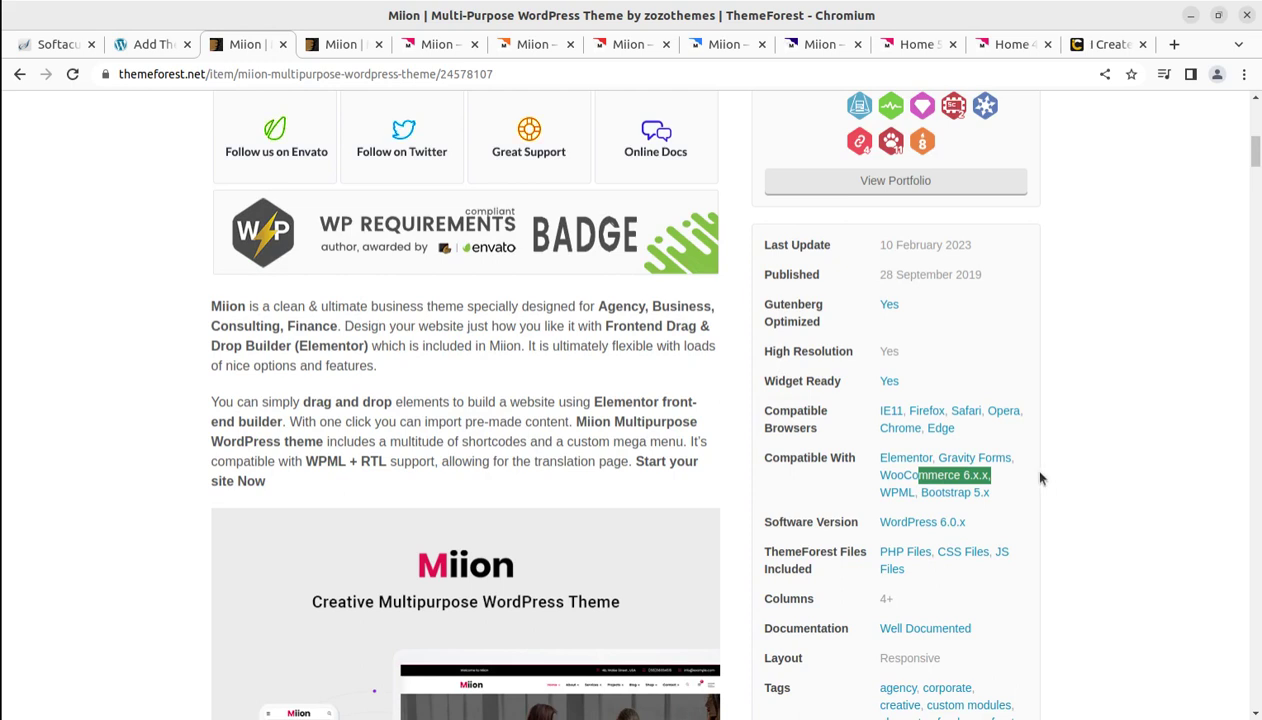
scroll(1020, 464, "up", 2)
left_click_drag(1001, 463, 971, 454)
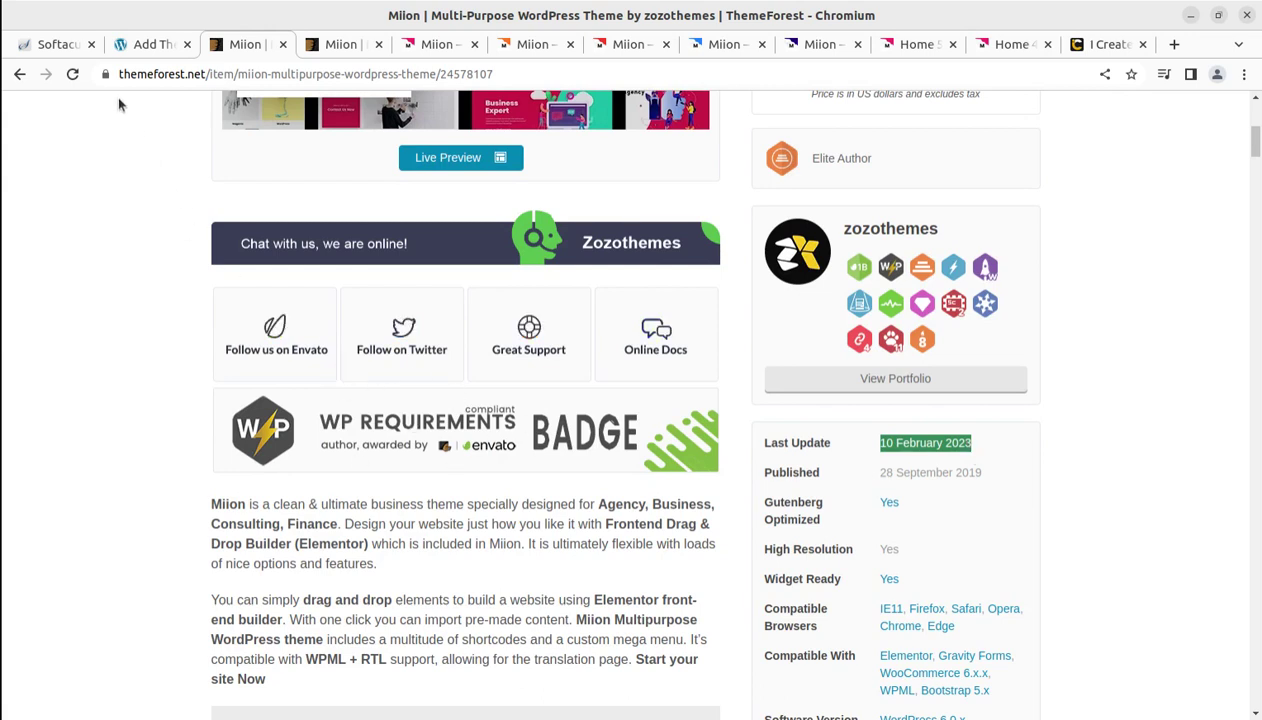
- Switch to cPanel and look through its file, database, domain, security and software tools
left_click(143, 48)
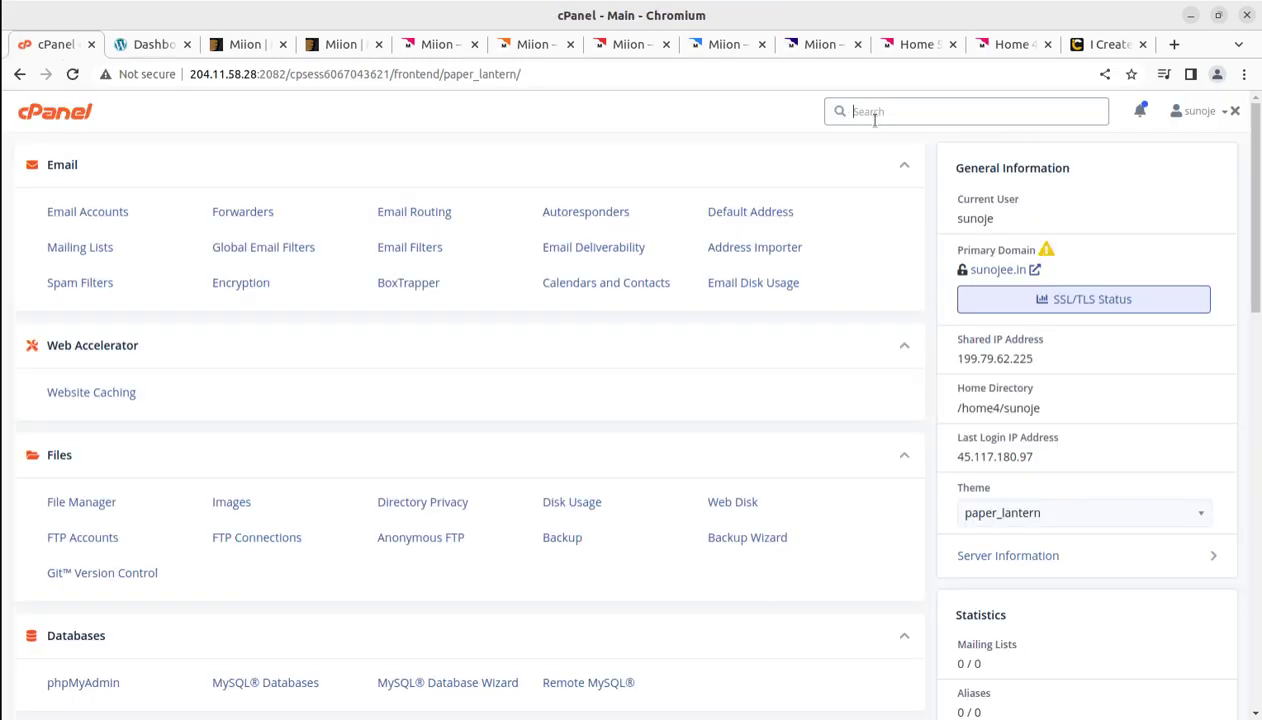
scroll(713, 240, "down", 2)
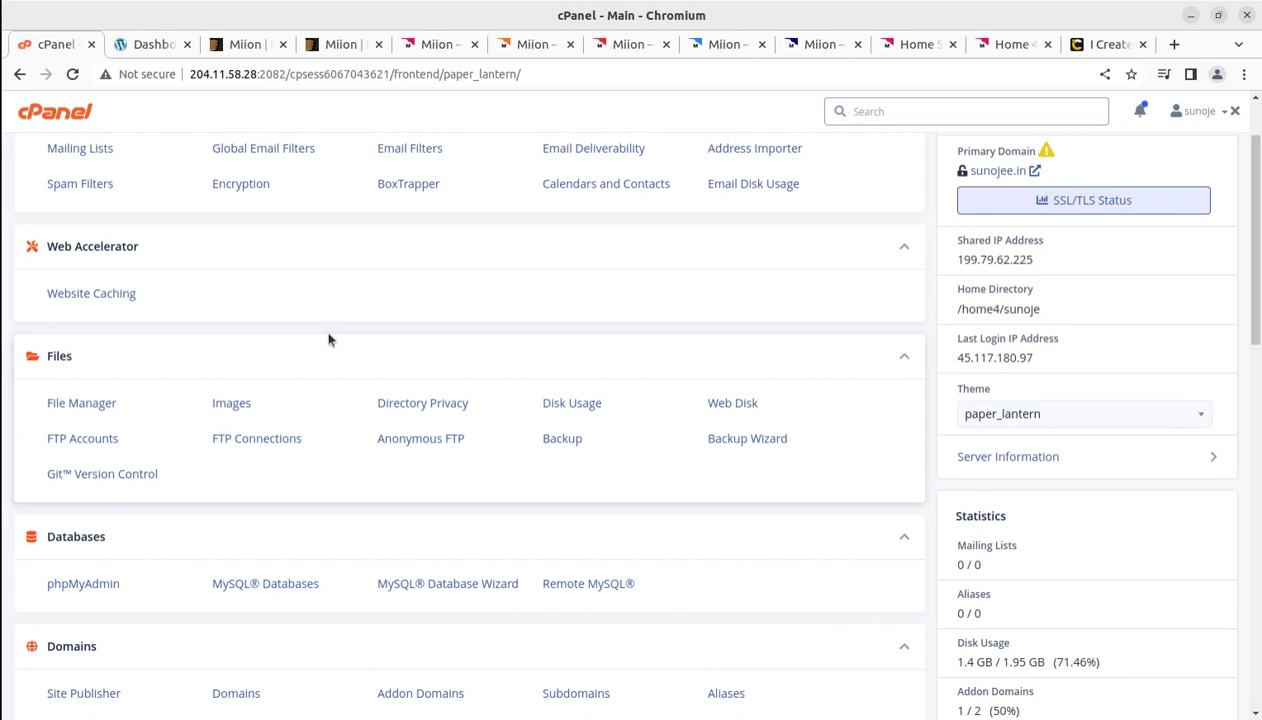
scroll(420, 440, "down", 3)
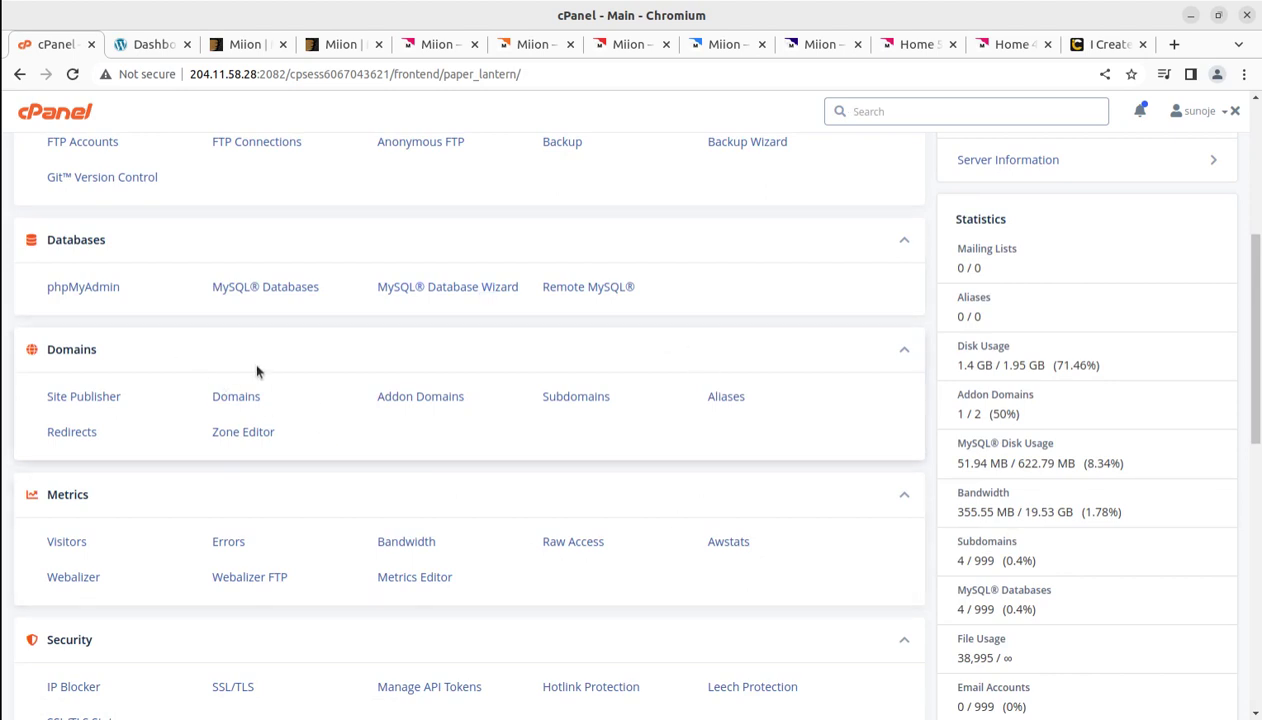
scroll(228, 318, "down", 4)
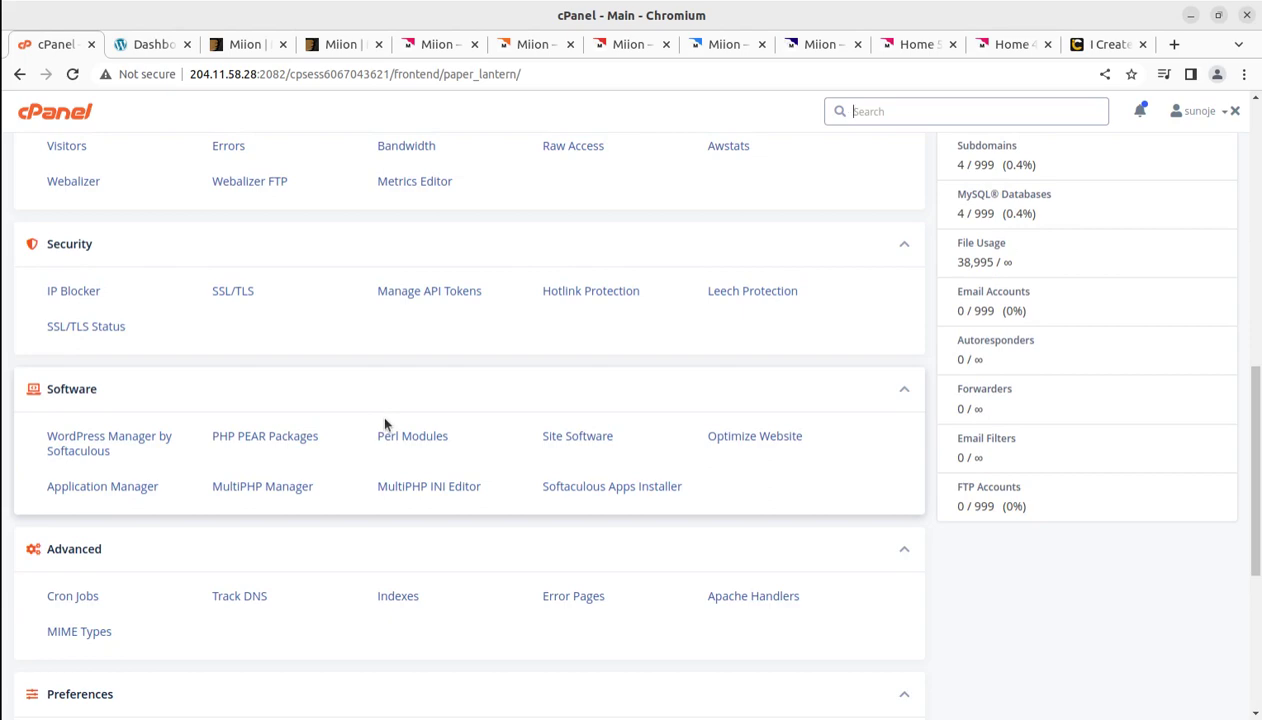
scroll(514, 350, "up", 4)
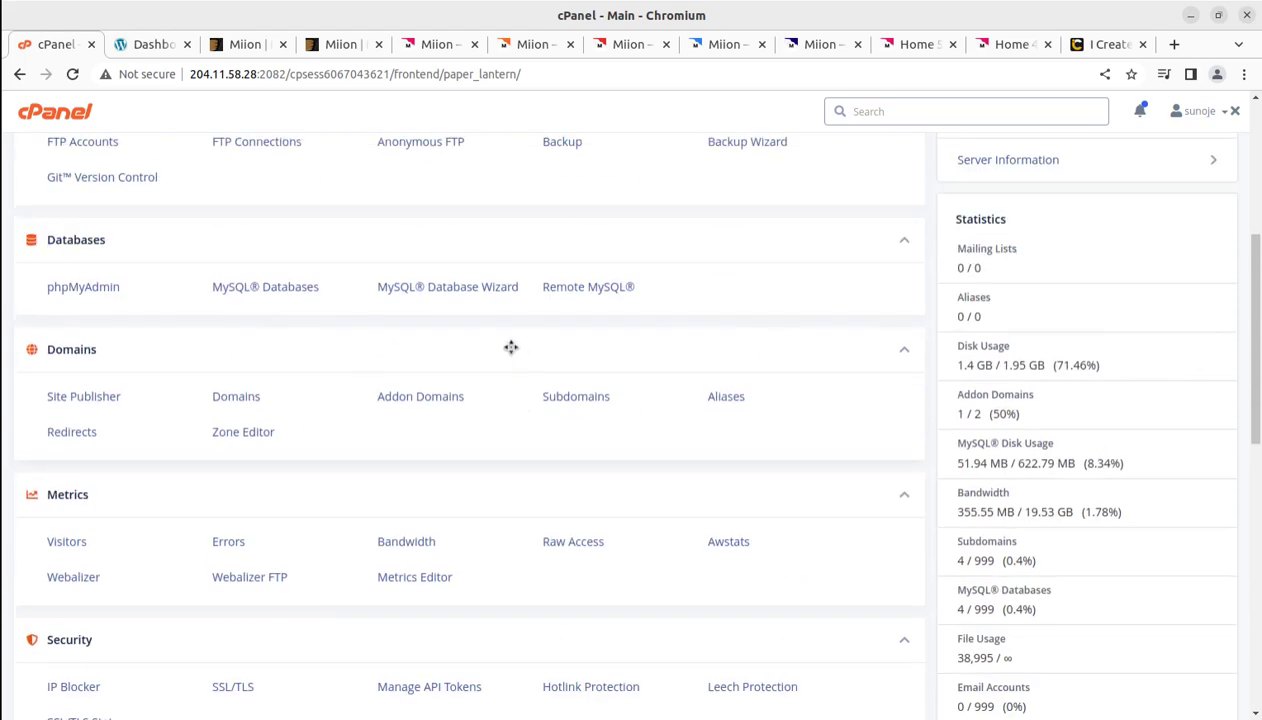
- Switch to the WordPress dashboard and reveal the Appearance options
left_click(147, 46)
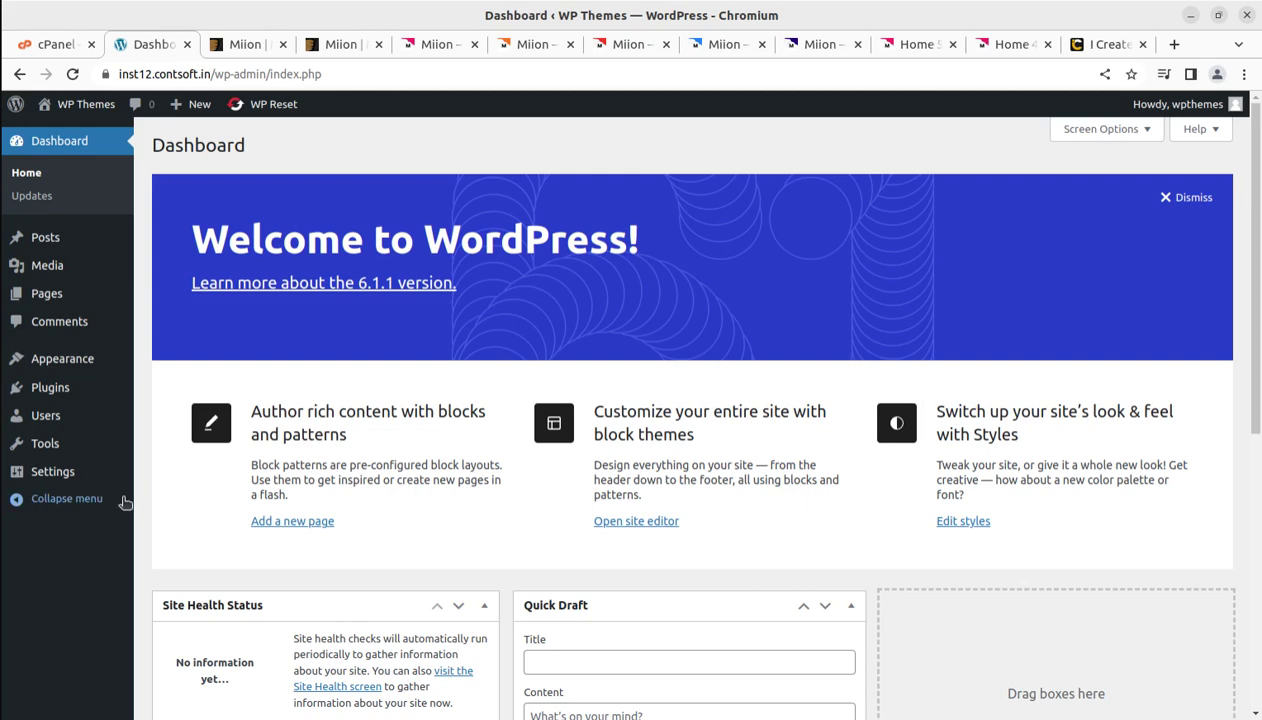
mouse_move(114, 458)
mouse_move(76, 369)
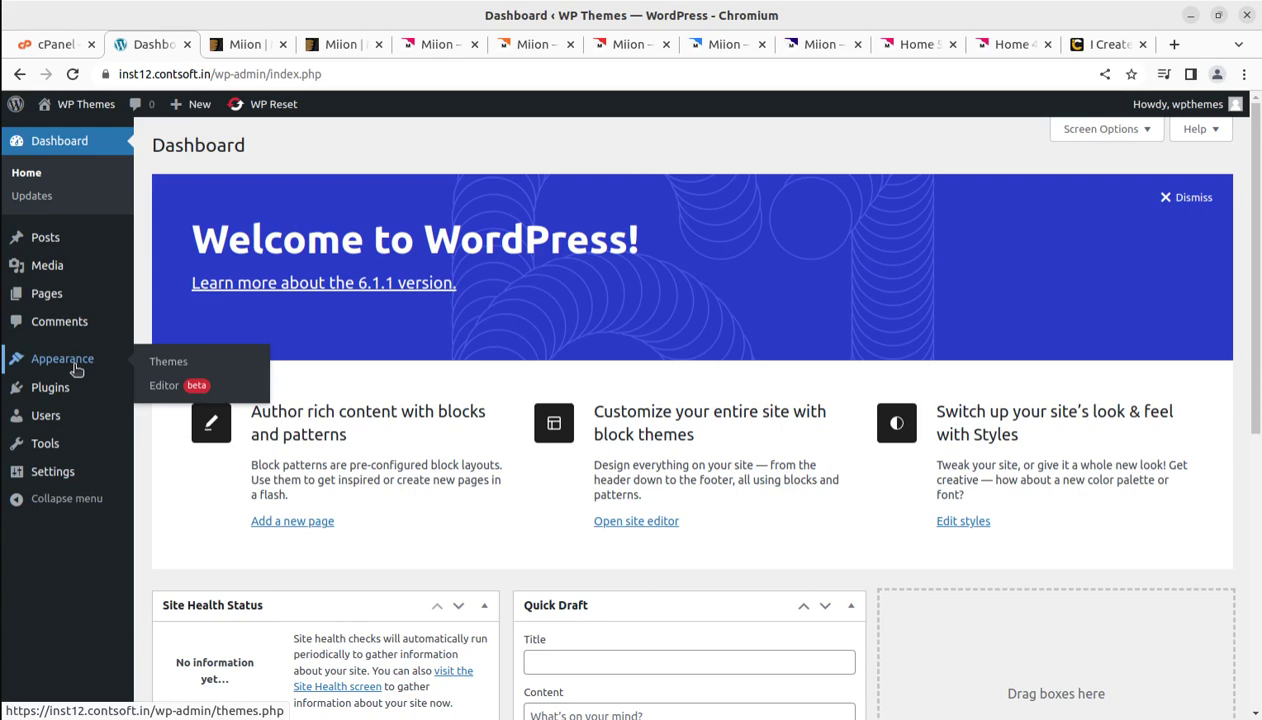
- Switch to the file manager and inspect the demo-content folder of miion_v1.2.5, including the demo-charity files
key("alt+Tab")
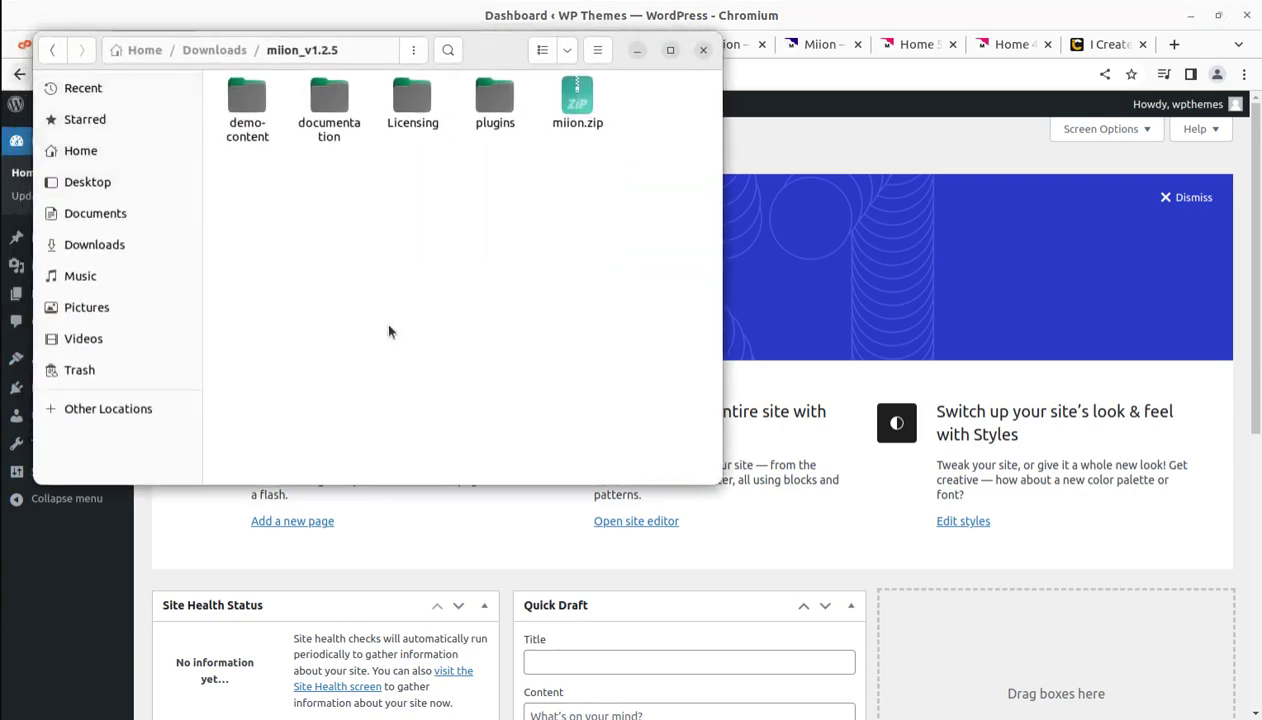
left_click(253, 112)
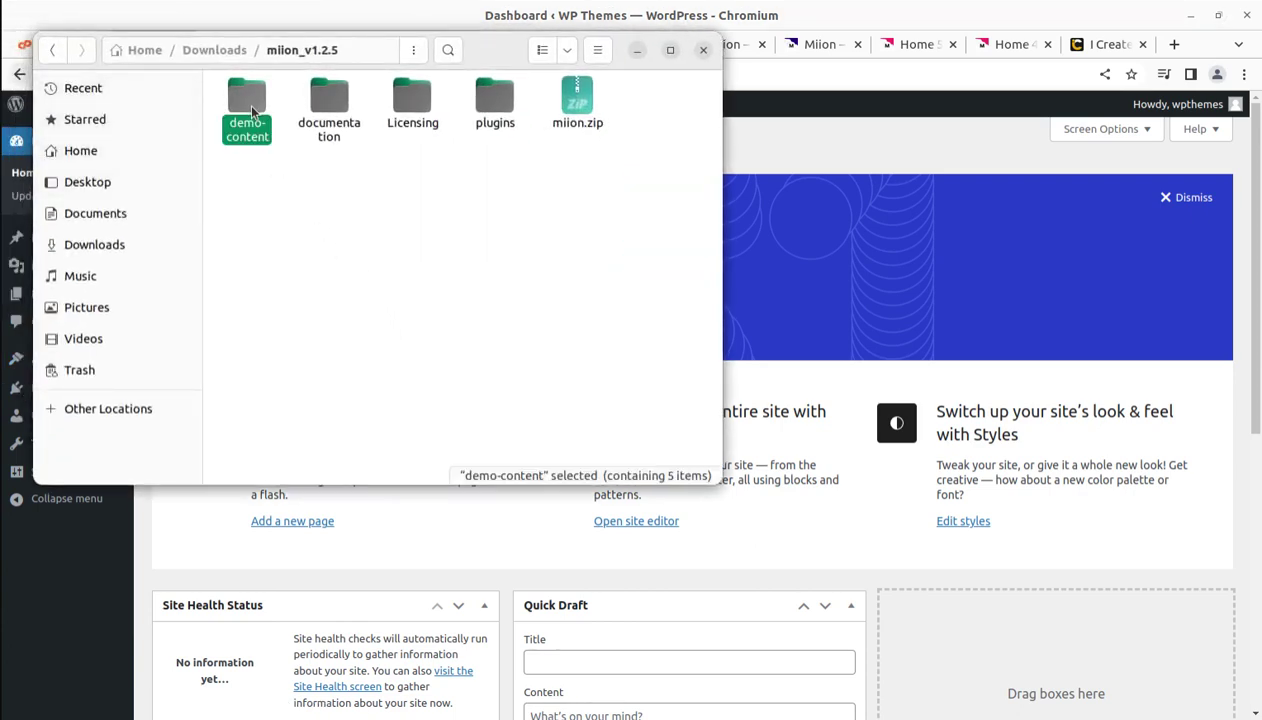
double_click(253, 112)
left_click(247, 112)
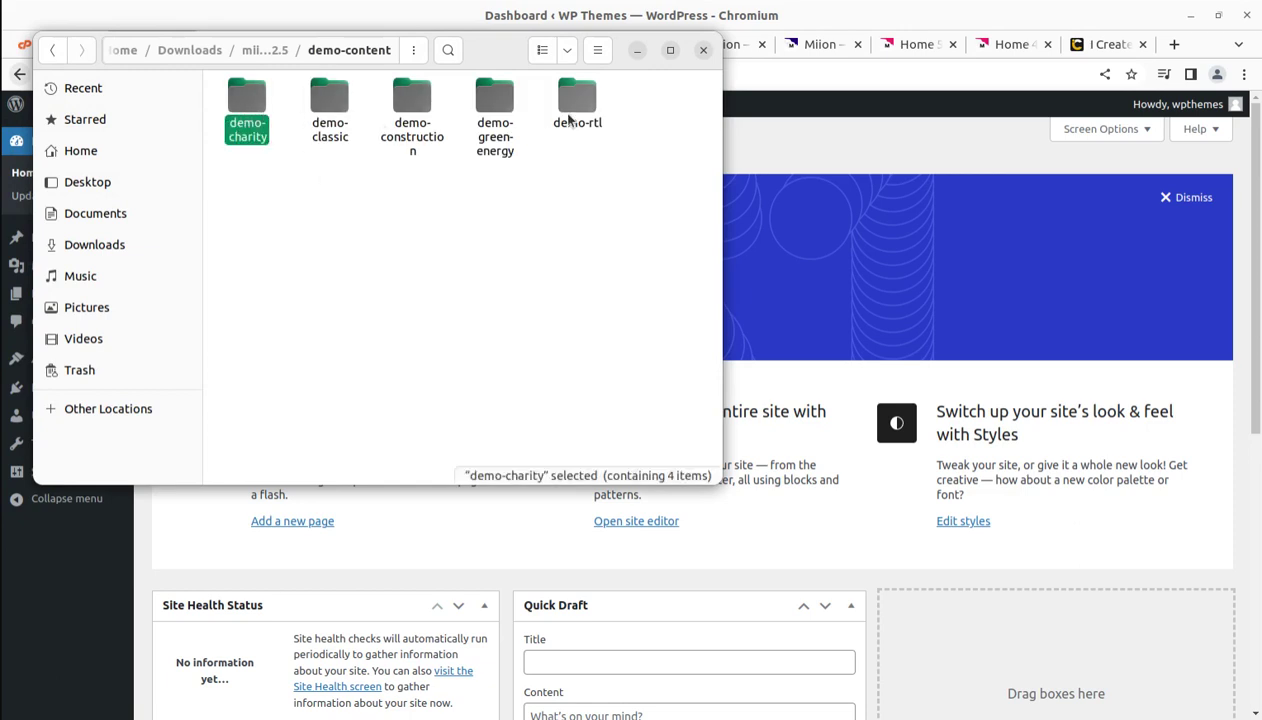
double_click(245, 105)
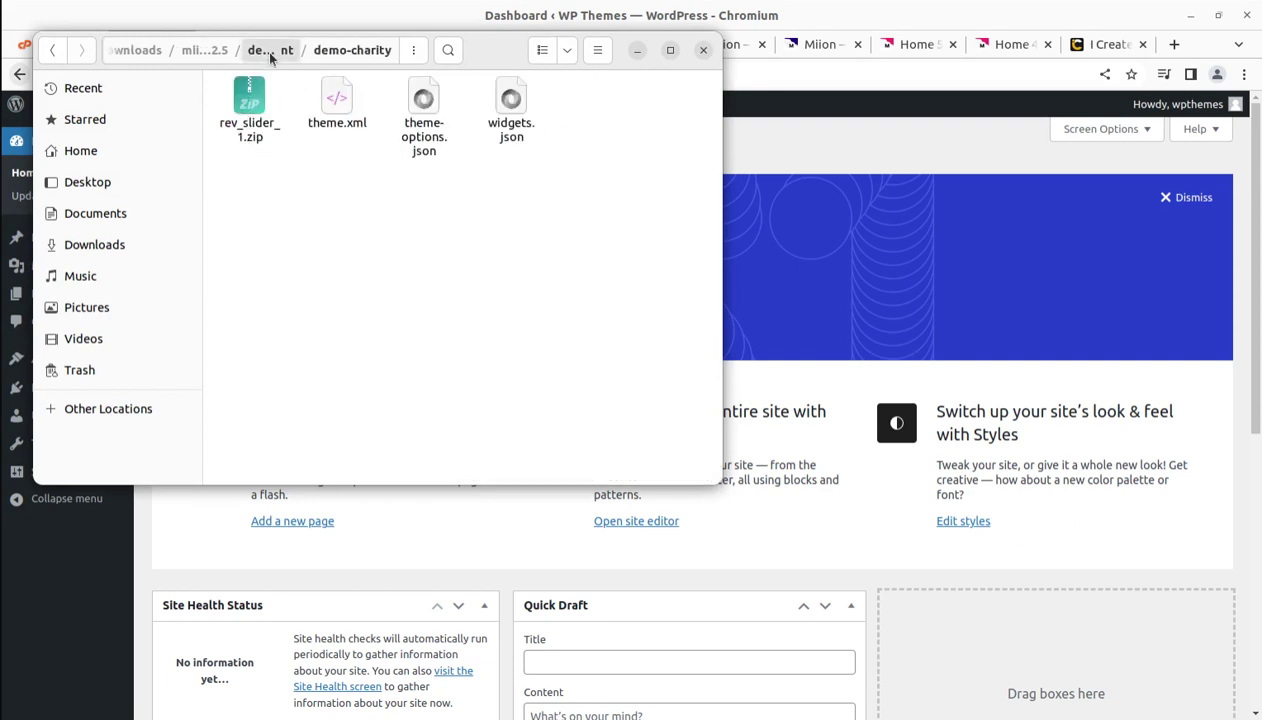
left_click(270, 50)
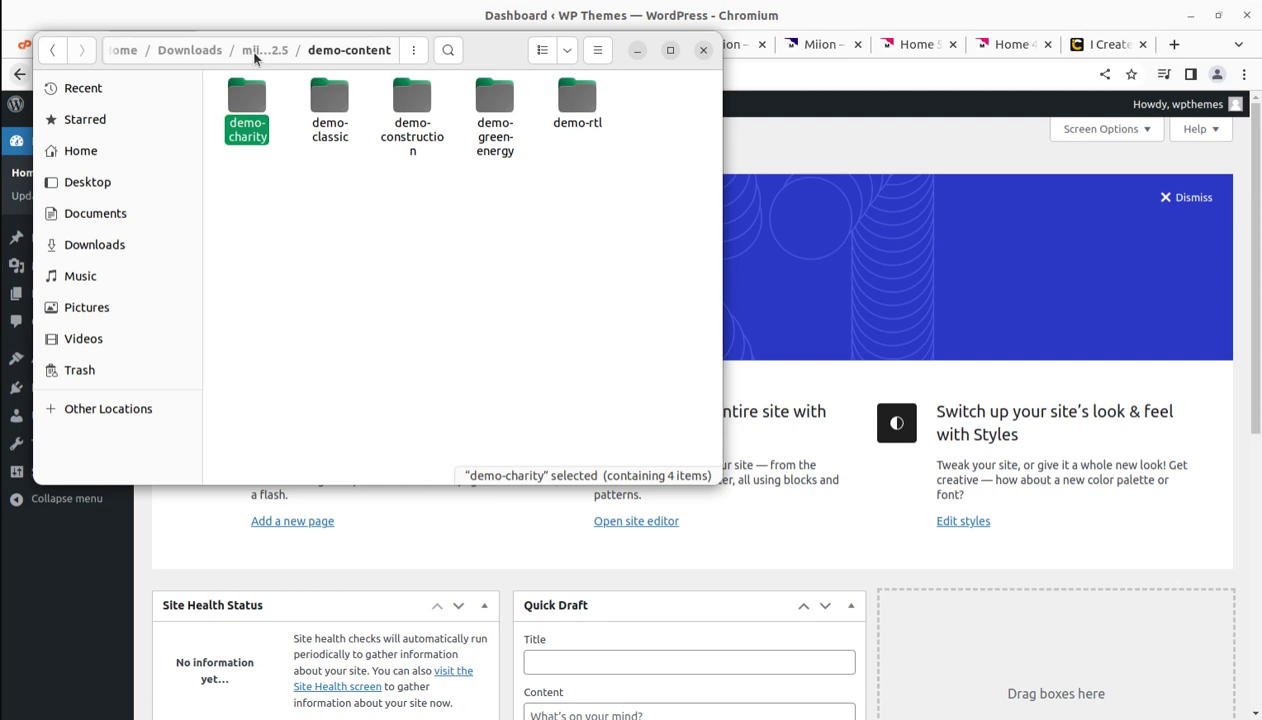
left_click(333, 104)
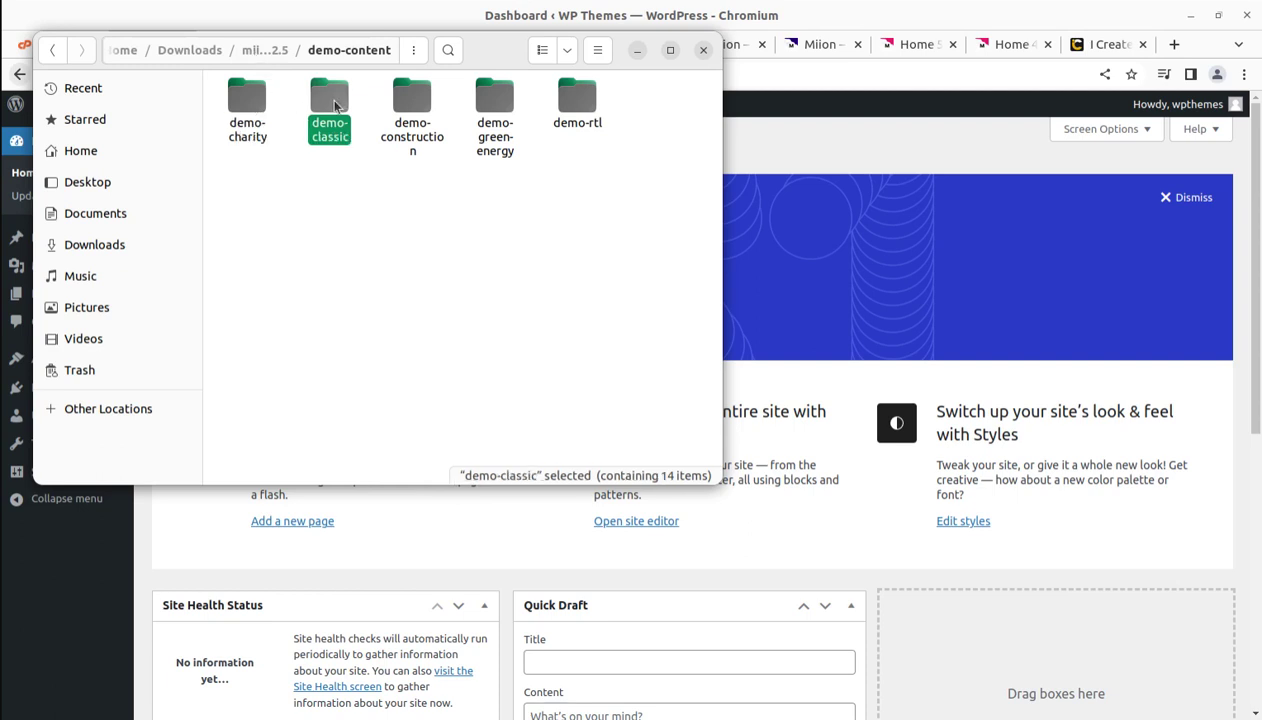
left_click(254, 50)
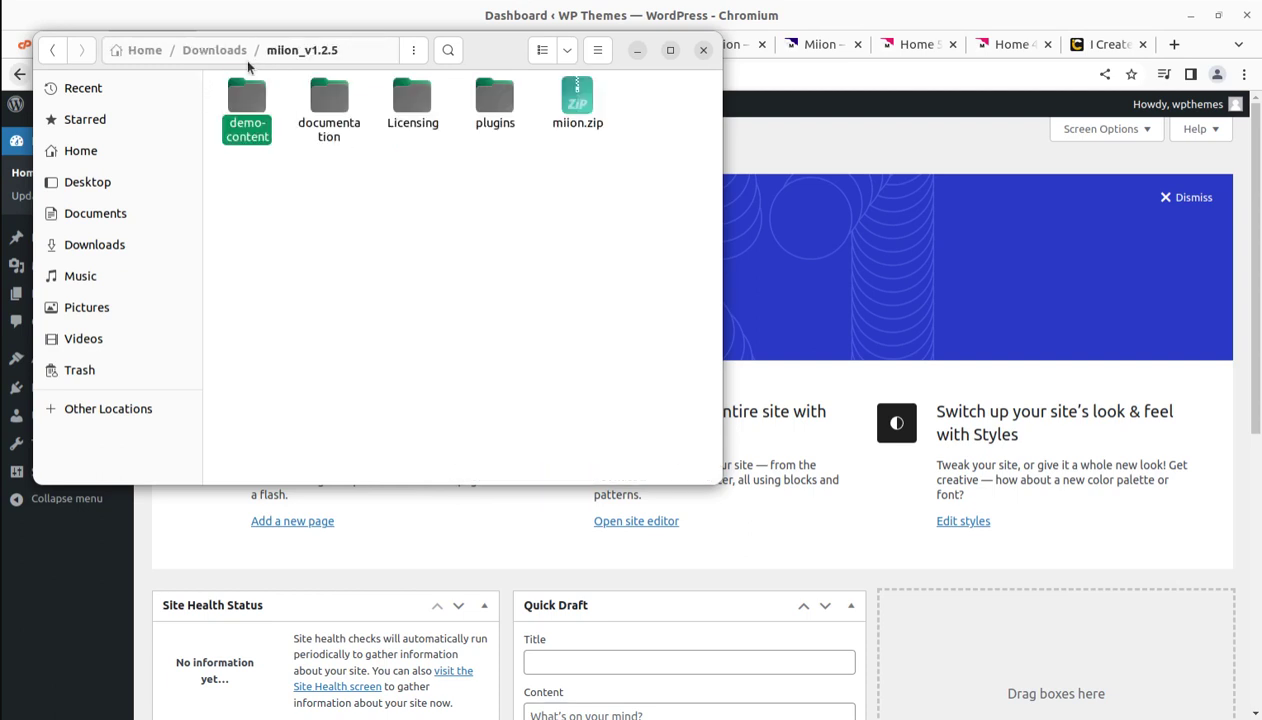
- Reopen the miion_v1.2.5 folder and examine the plugin archives in its plugins folder
left_click(205, 55)
double_click(246, 100)
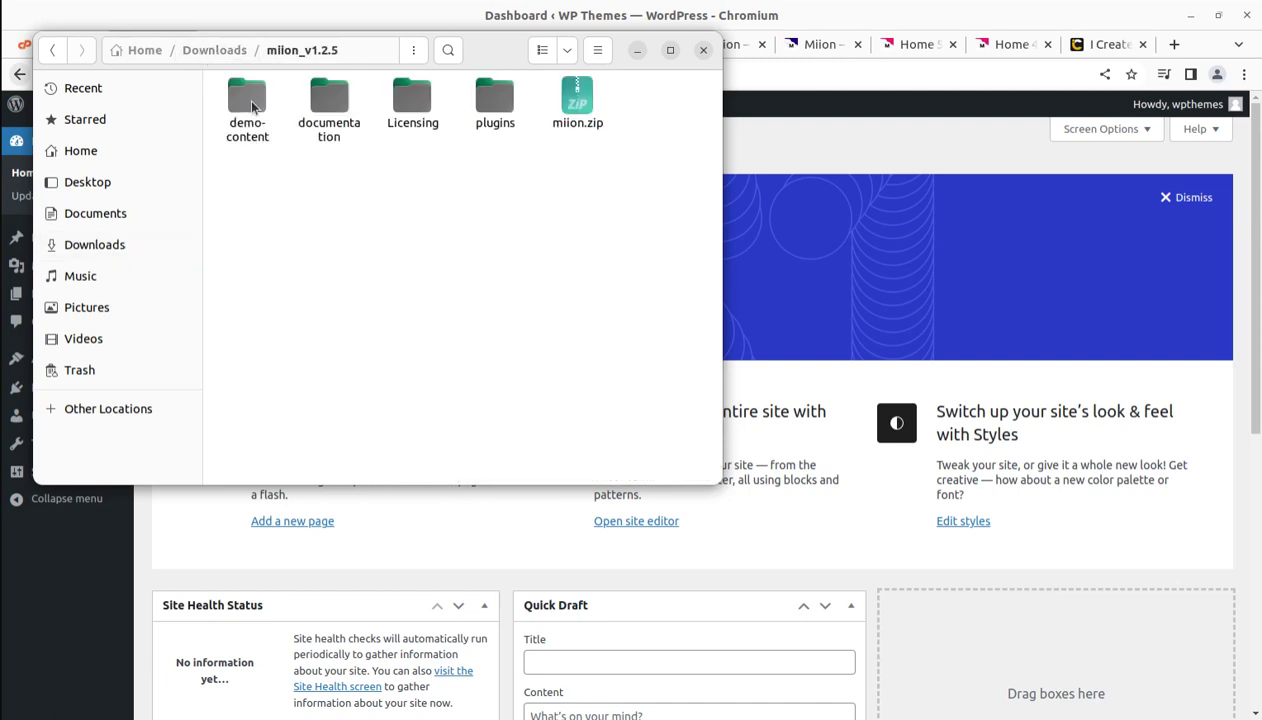
left_click(338, 110)
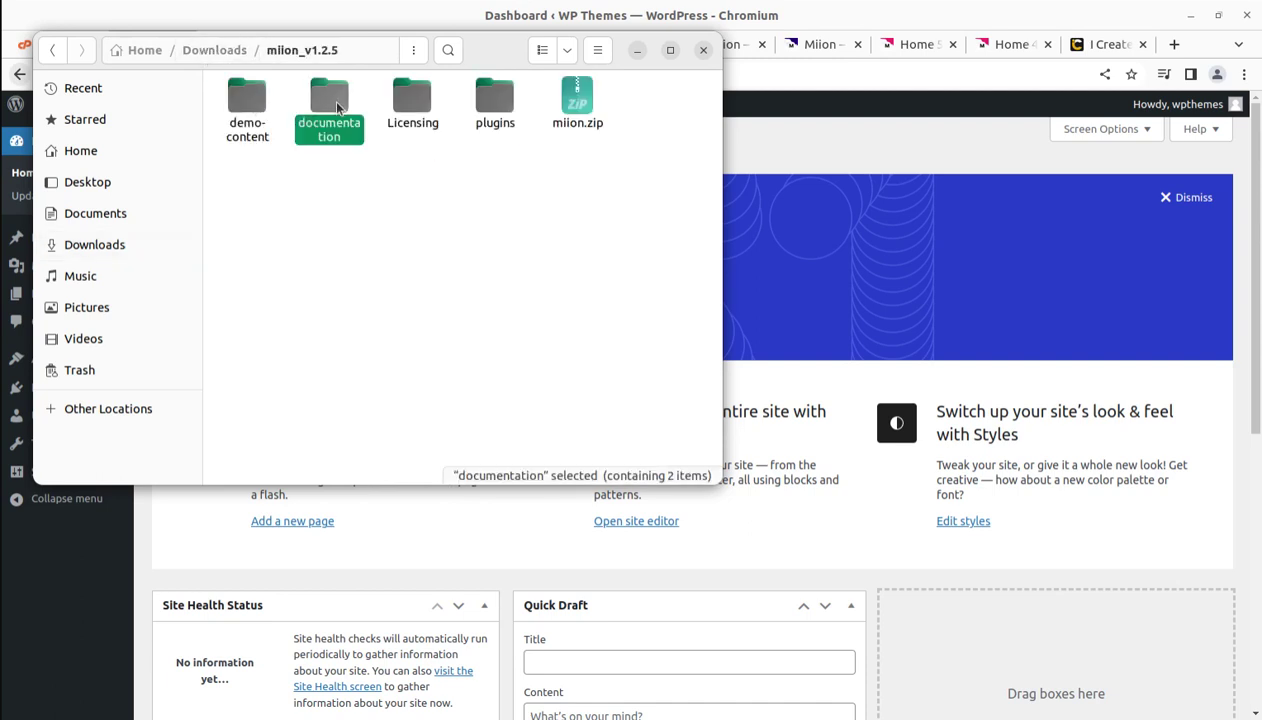
left_click(412, 107)
double_click(492, 103)
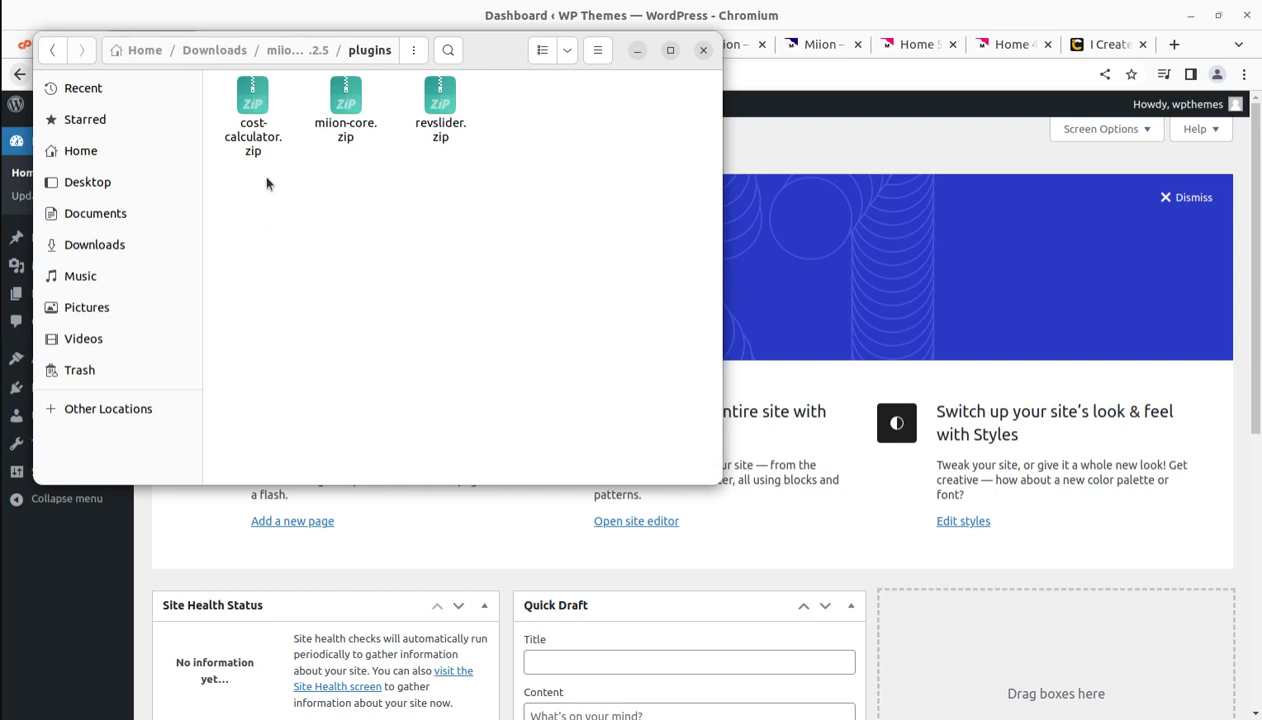
left_click(252, 152)
left_click(345, 128)
left_click(440, 125)
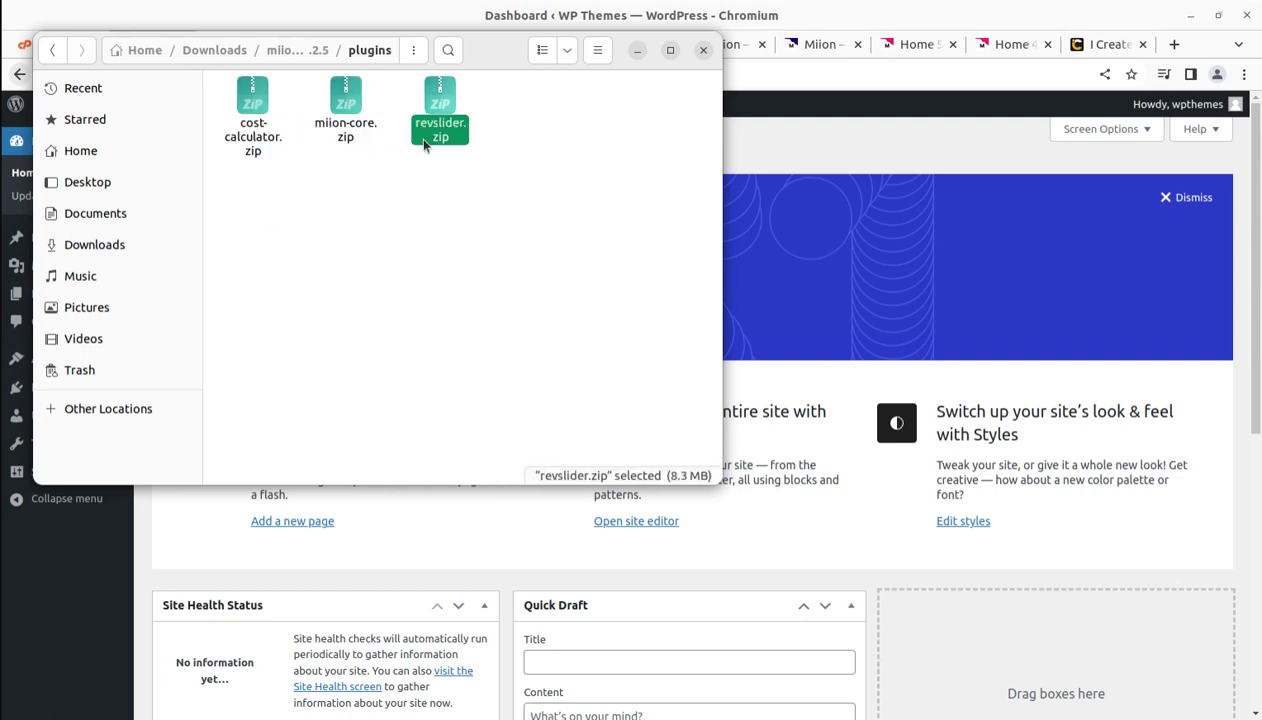
- Go back to the miion_v1.2.5 folder, highlight the miion.zip theme archive, and minimize the file manager
left_click(296, 50)
left_click(588, 118)
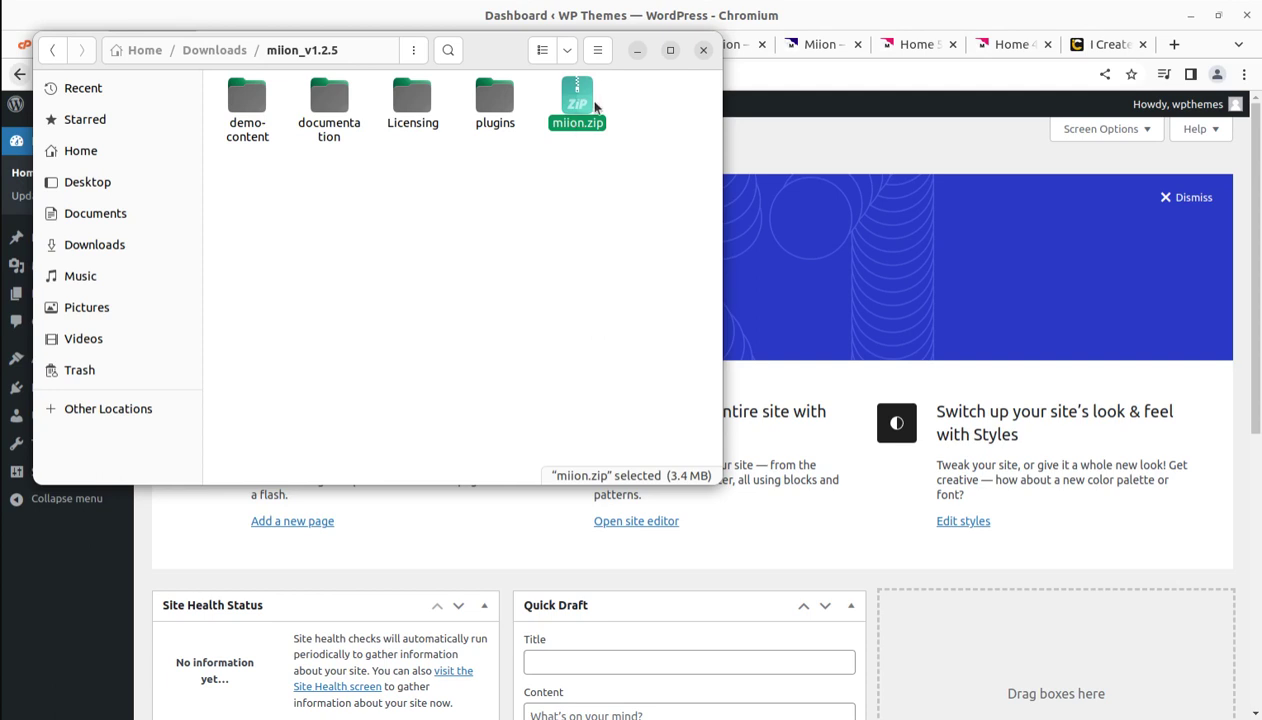
left_click(637, 50)
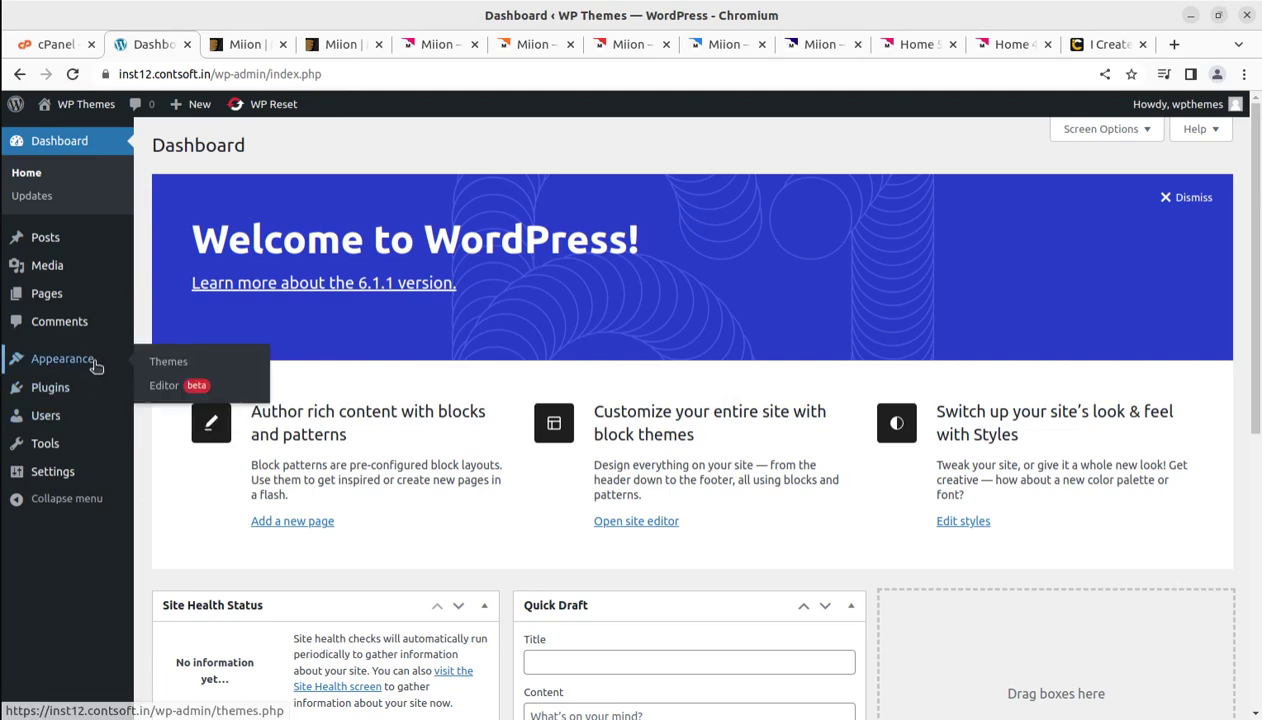
- Open the form for uploading a new theme from the WordPress Themes page
left_click(177, 366)
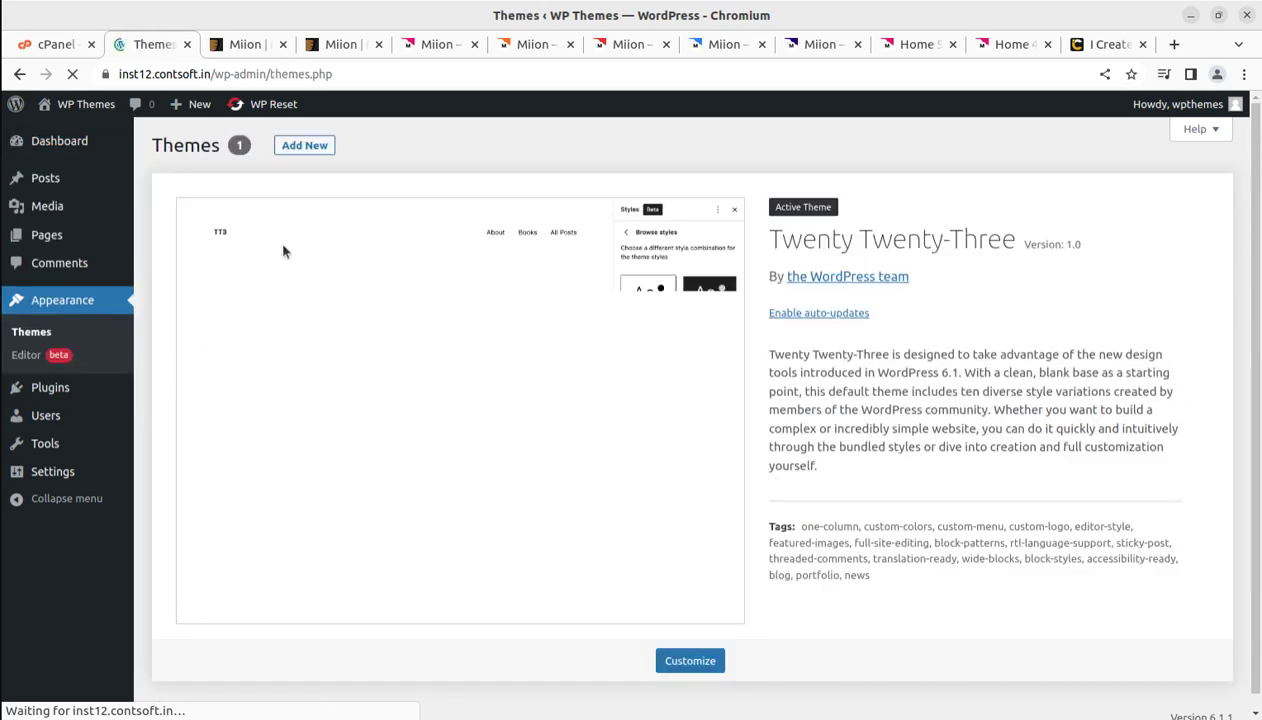
left_click(303, 148)
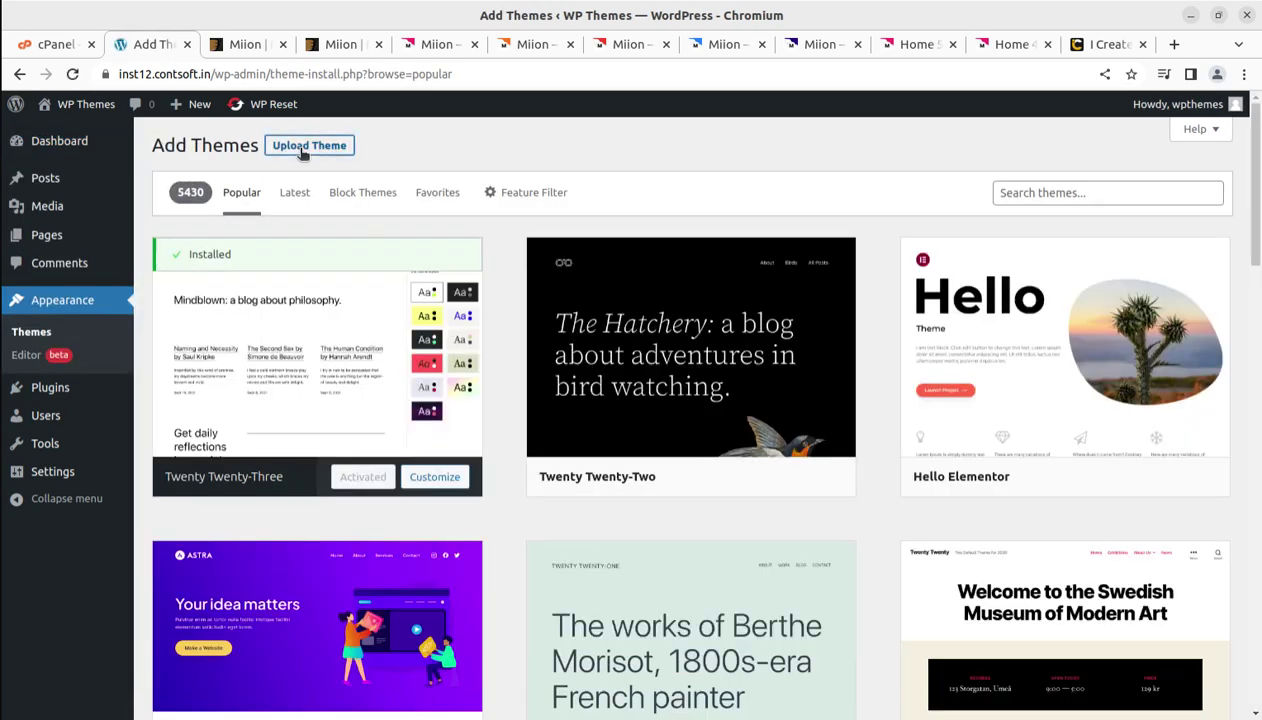
left_click(303, 148)
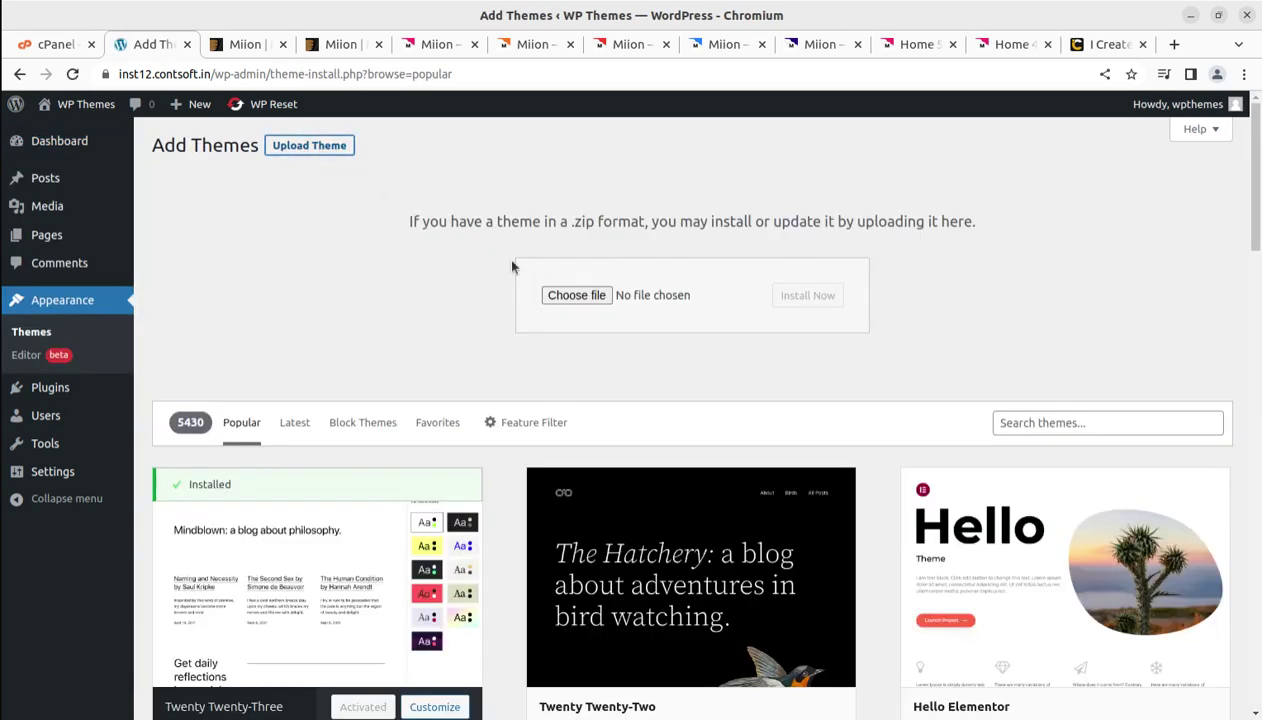
- Choose miion.zip from the Downloads/miion_v1.2.5 folder as the theme file to upload
left_click(563, 298)
left_click(406, 292)
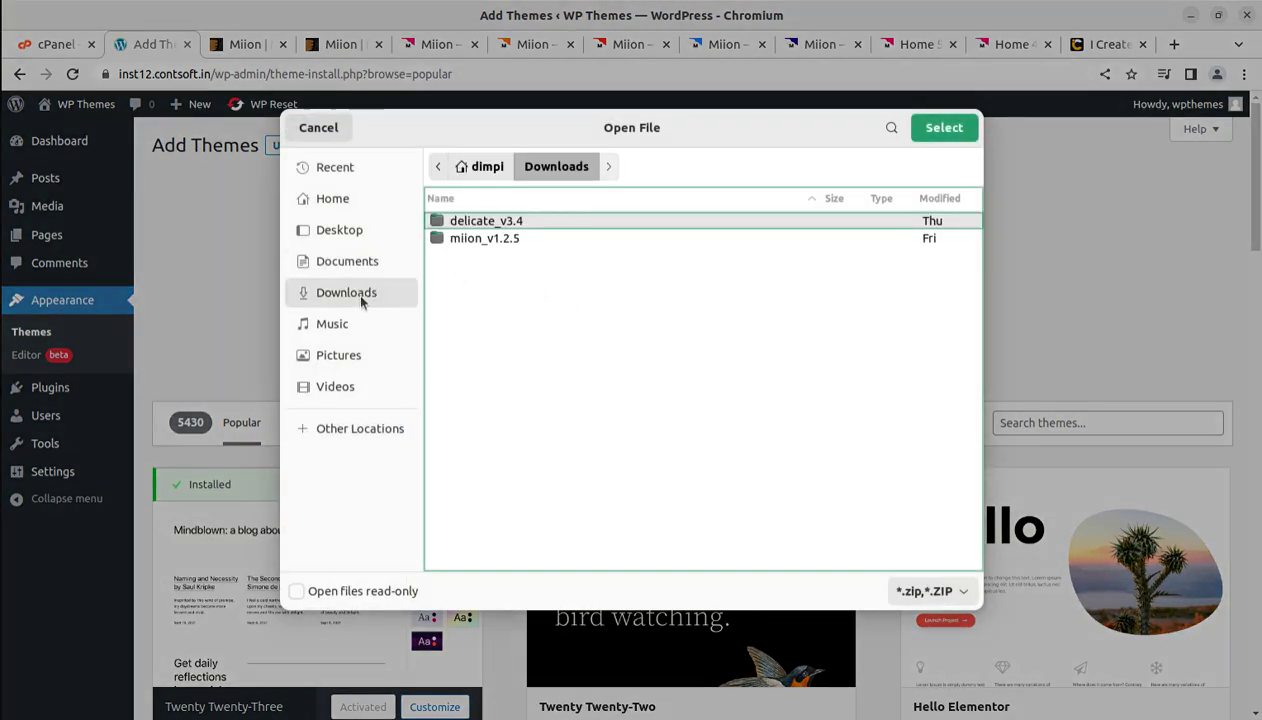
double_click(490, 240)
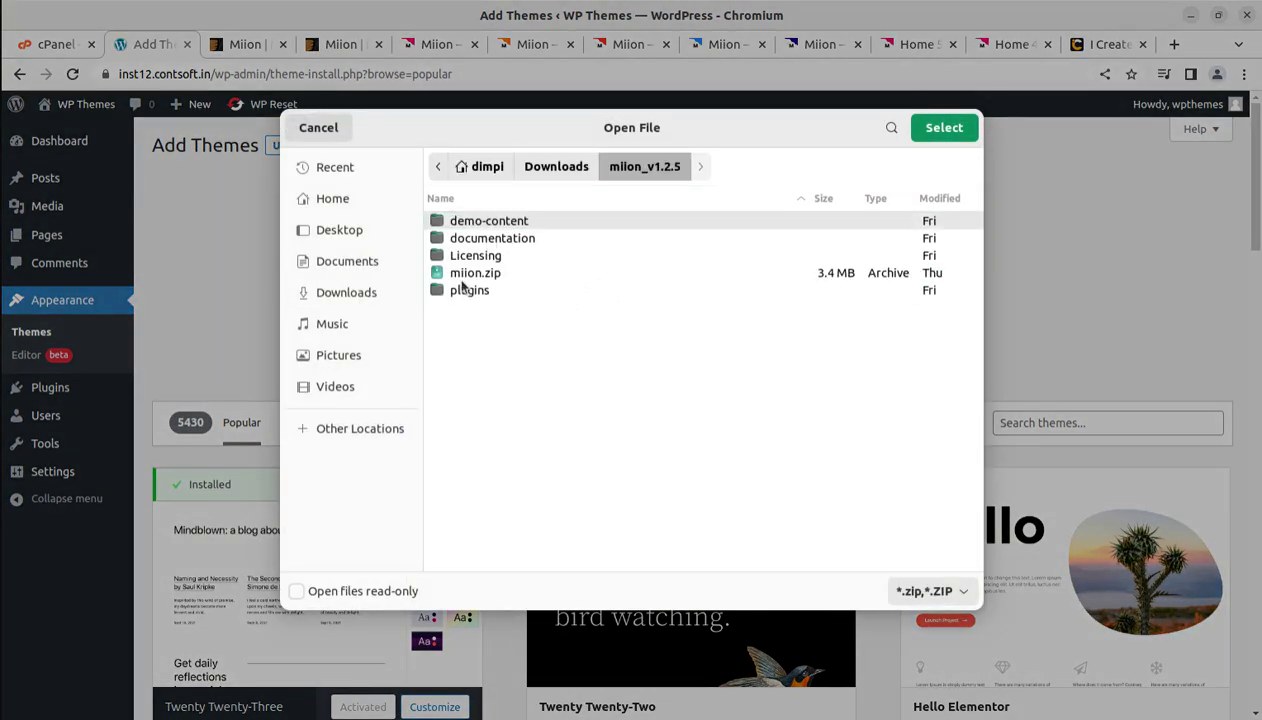
left_click(463, 276)
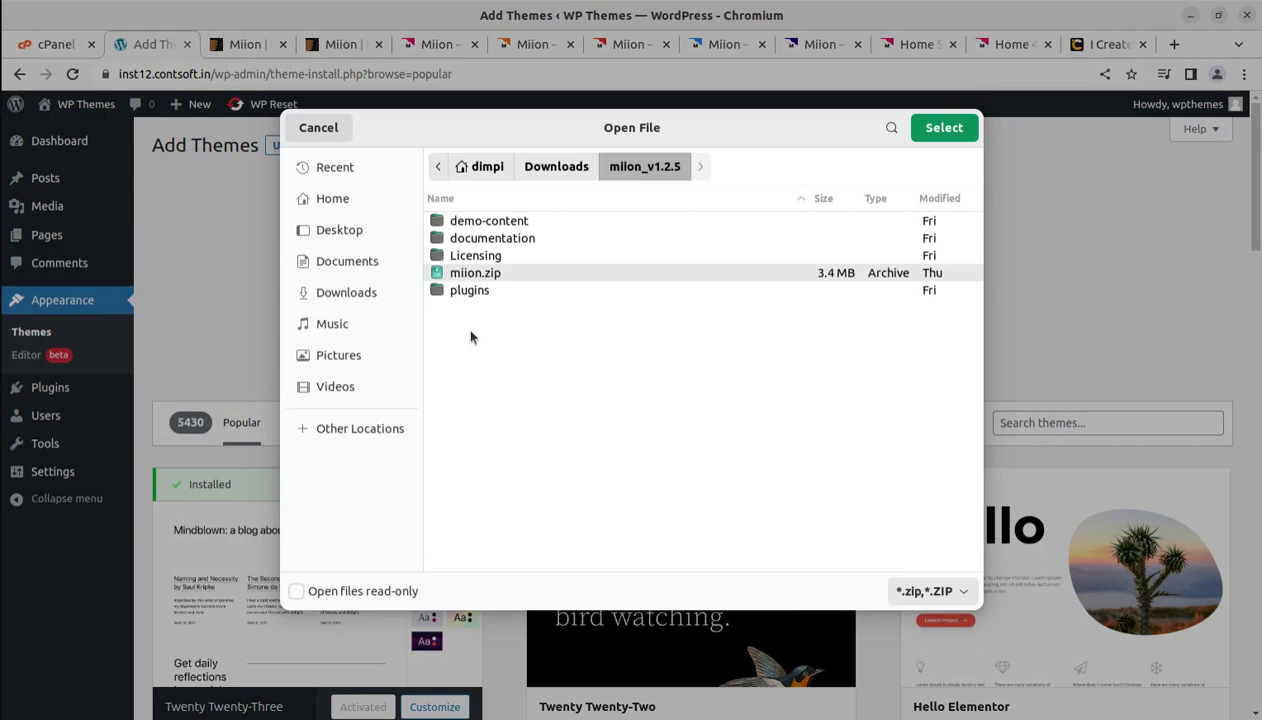
left_click(920, 128)
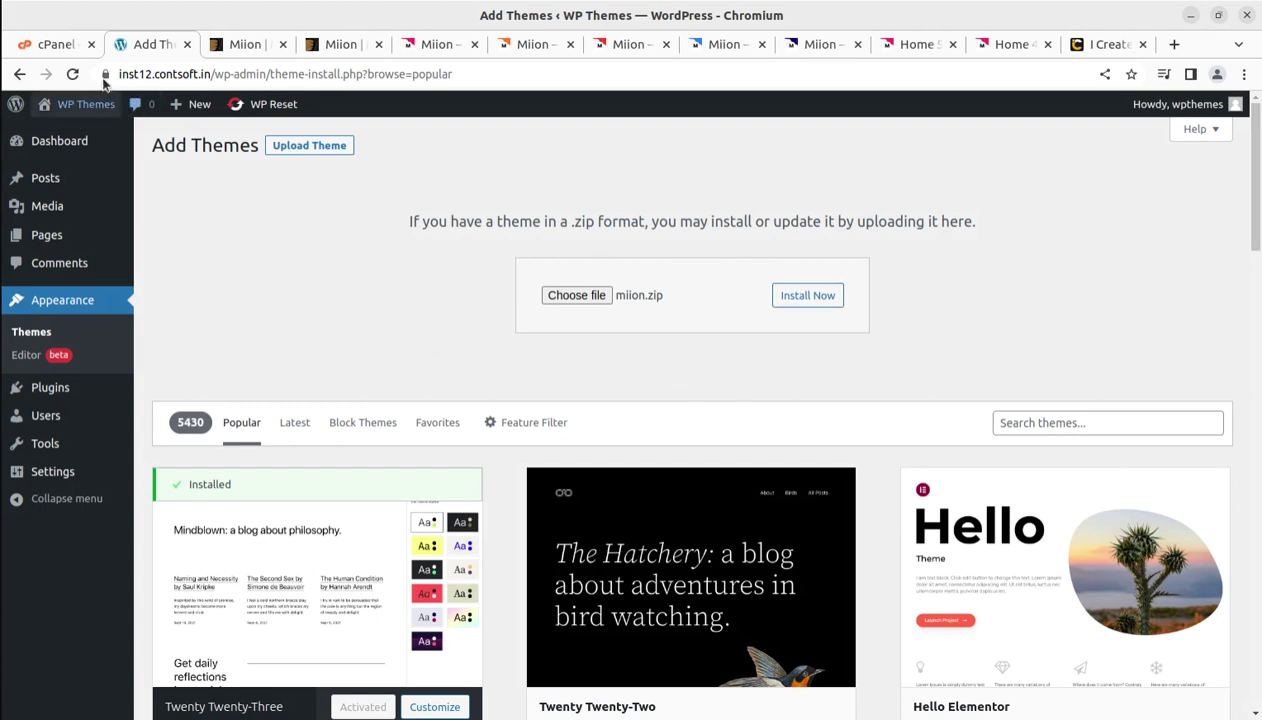
- Switch to cPanel, open its File Manager, and browse to the inst12.contsoft.in/wp-content/themes folder
left_click(58, 45)
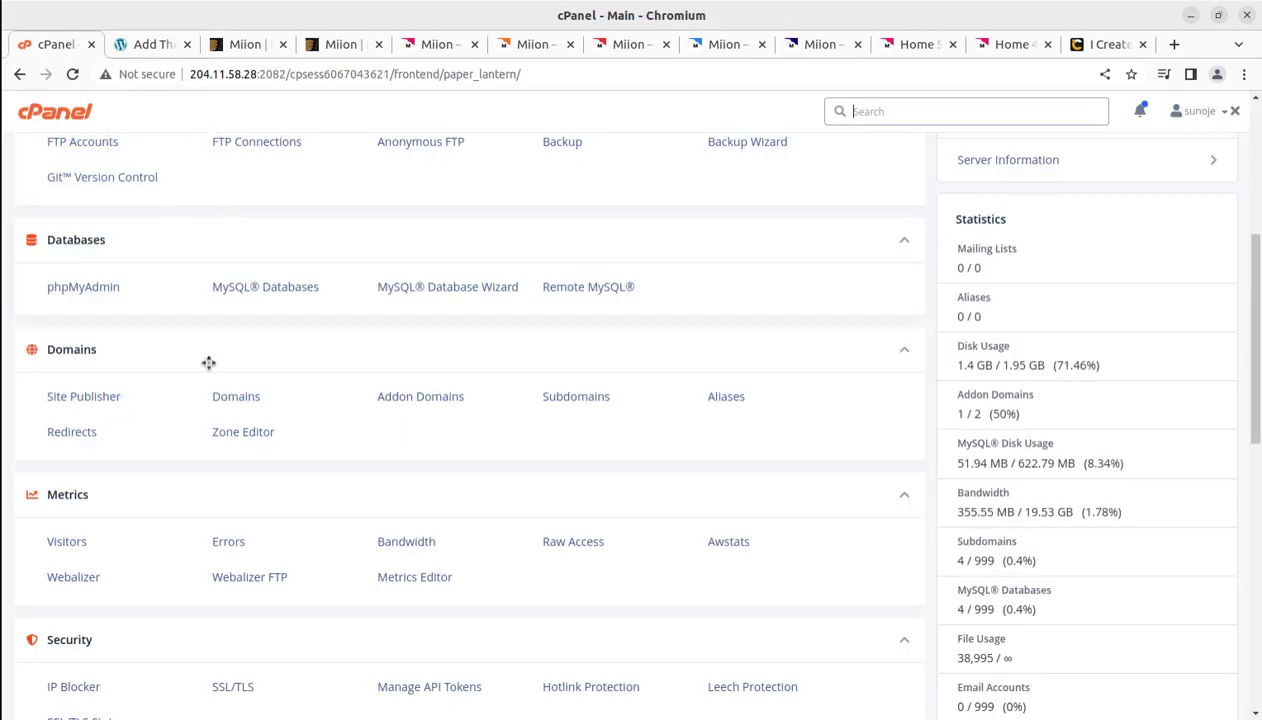
scroll(195, 380, "down", 2)
scroll(154, 355, "down", 3)
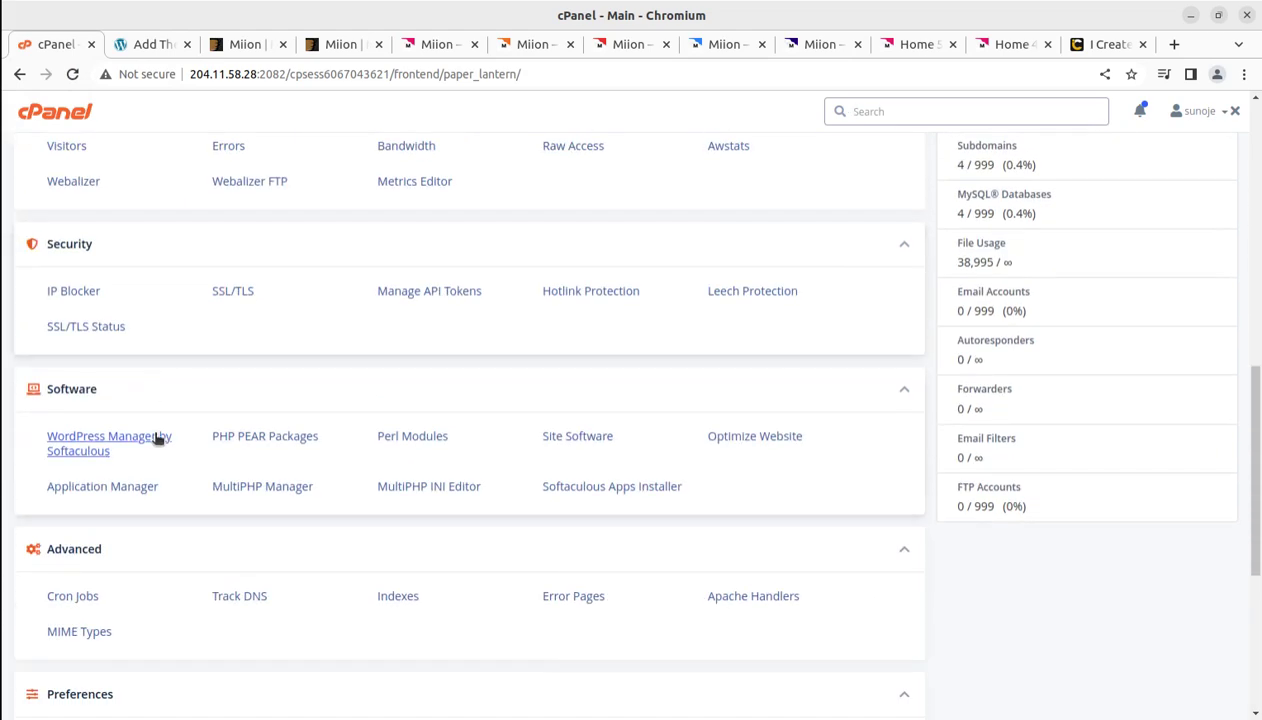
scroll(170, 430, "up", 4)
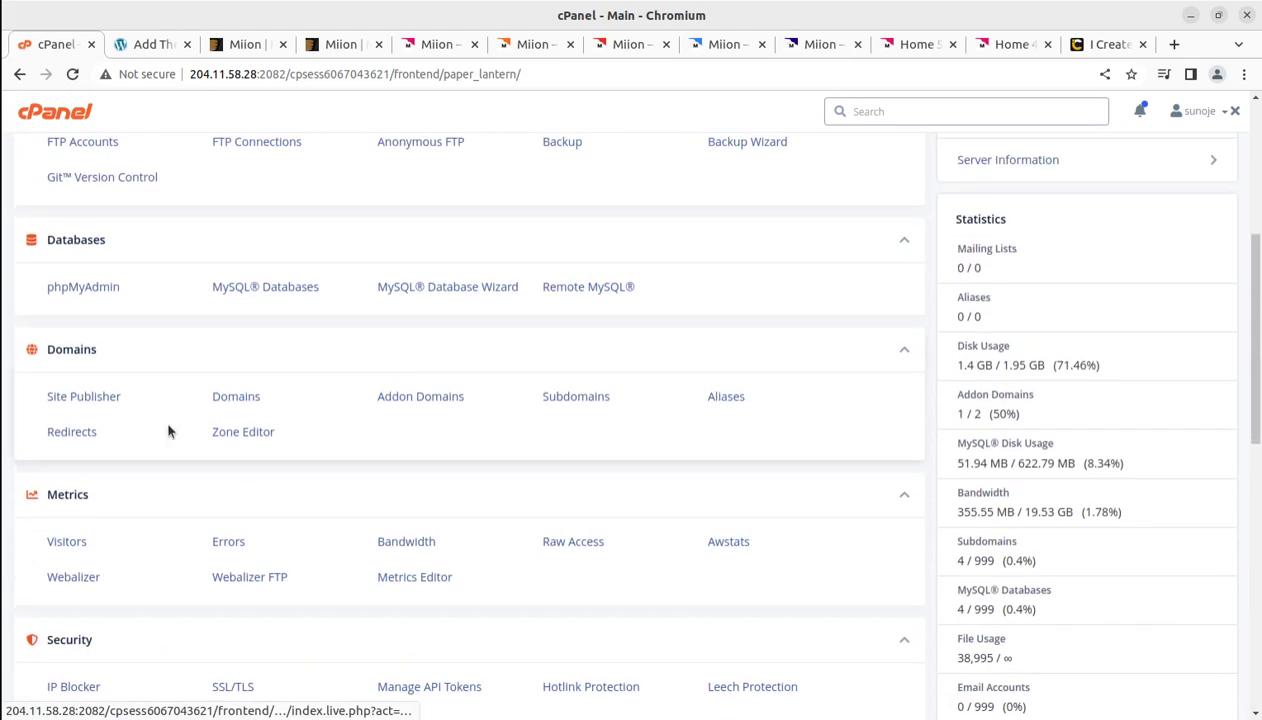
scroll(146, 403, "up", 3)
left_click(82, 305)
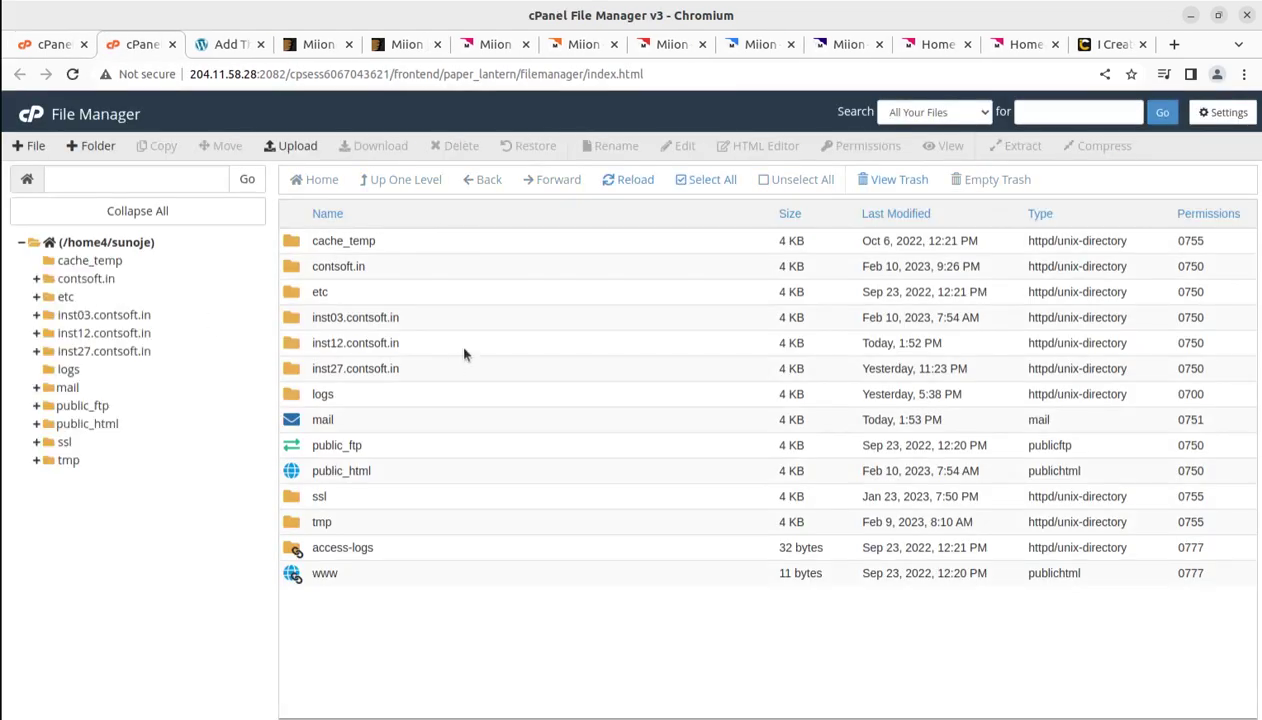
double_click(451, 350)
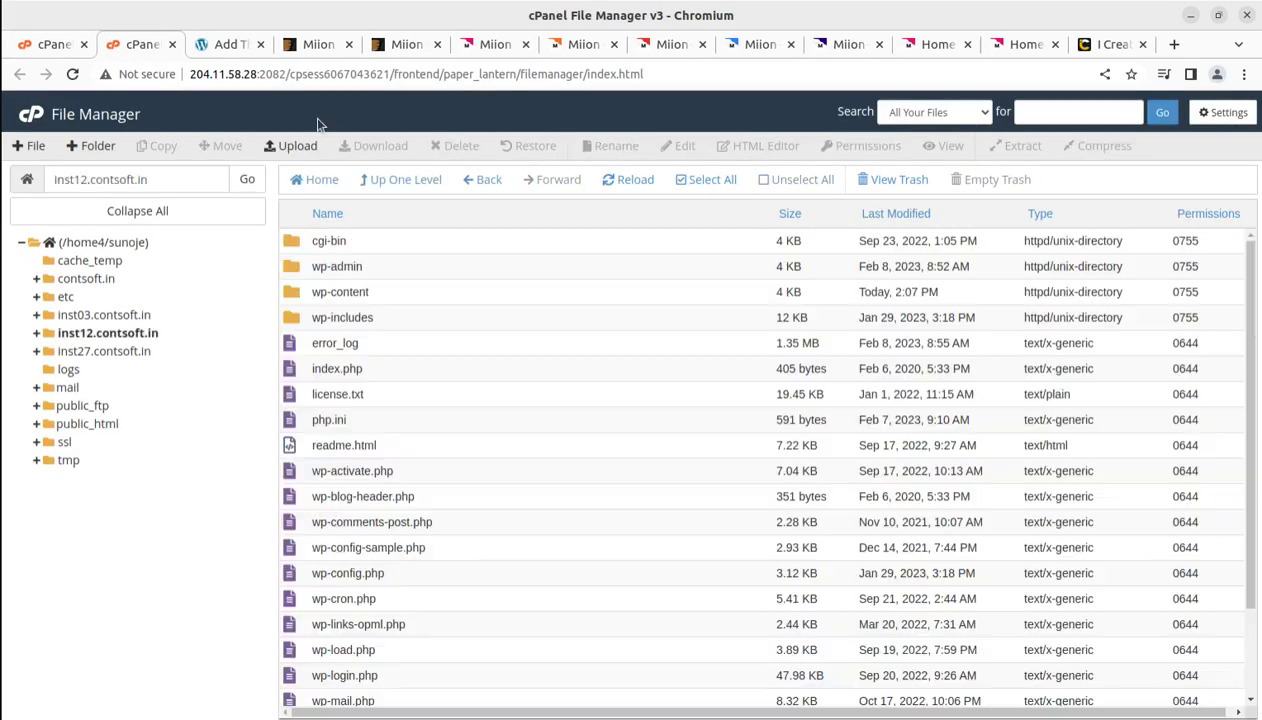
double_click(406, 301)
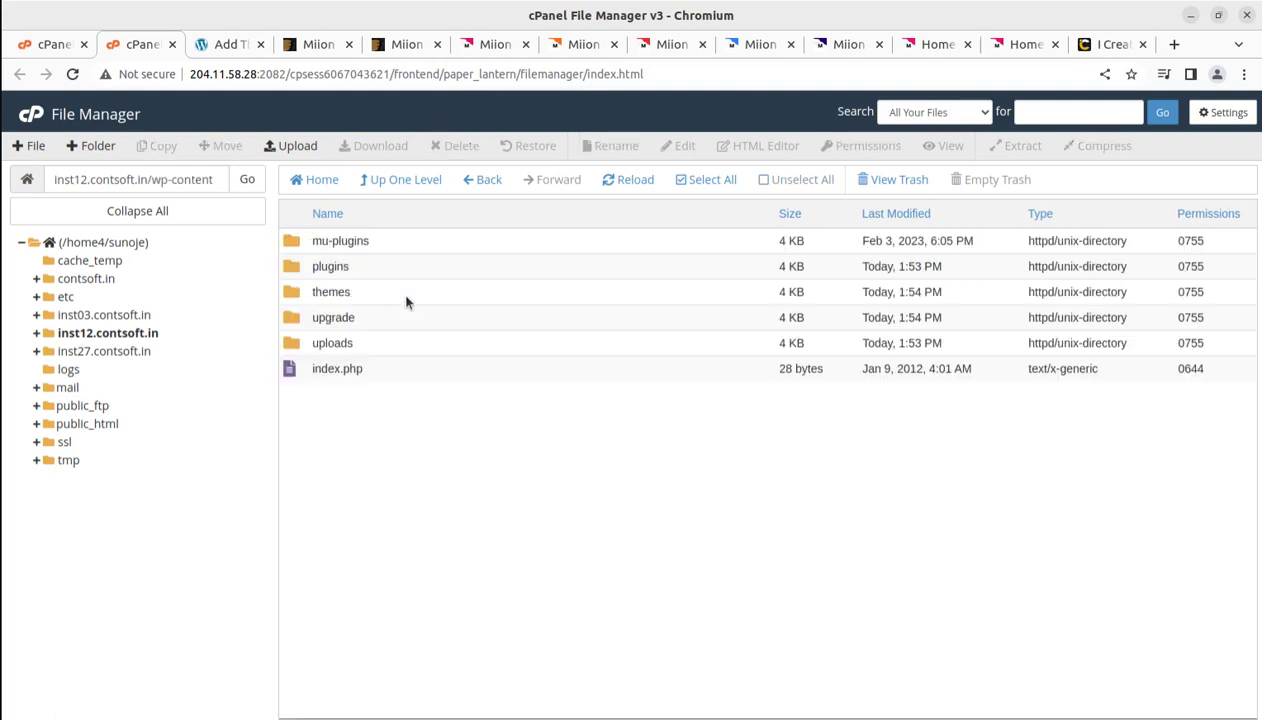
double_click(386, 296)
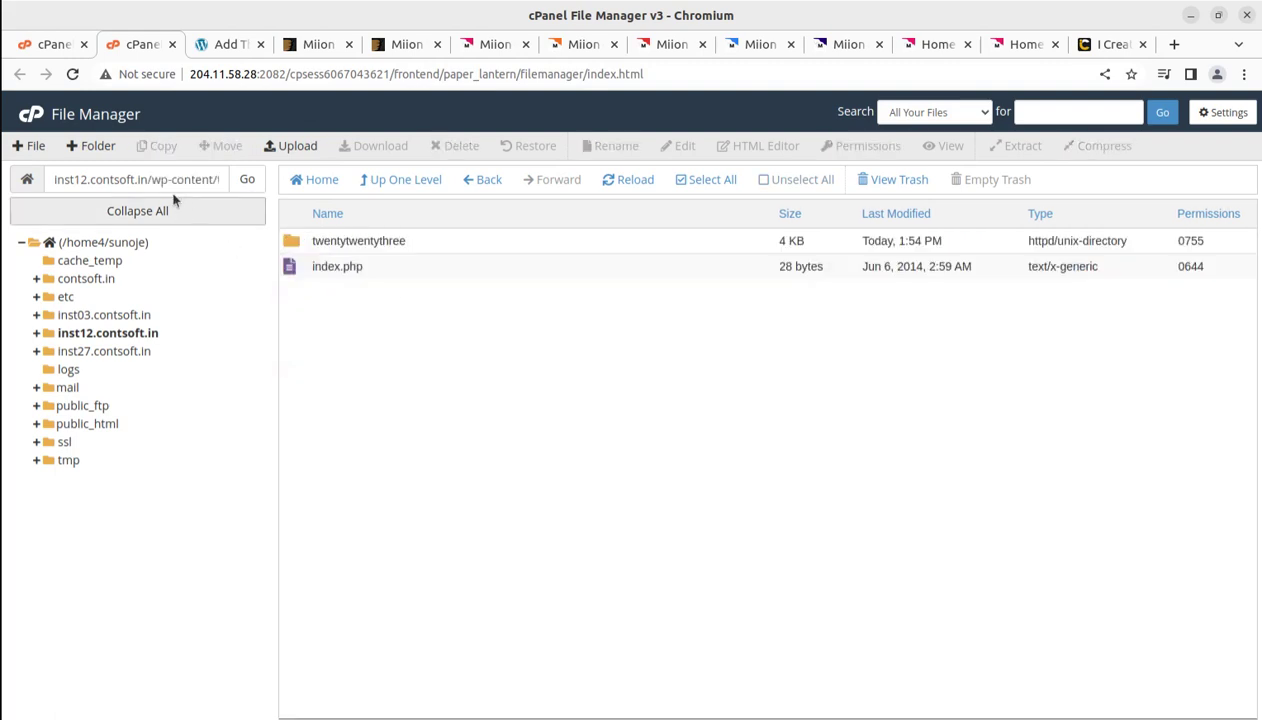
- Return to WordPress, install the theme from the selected miion.zip file, and go to the Themes page
left_click(232, 46)
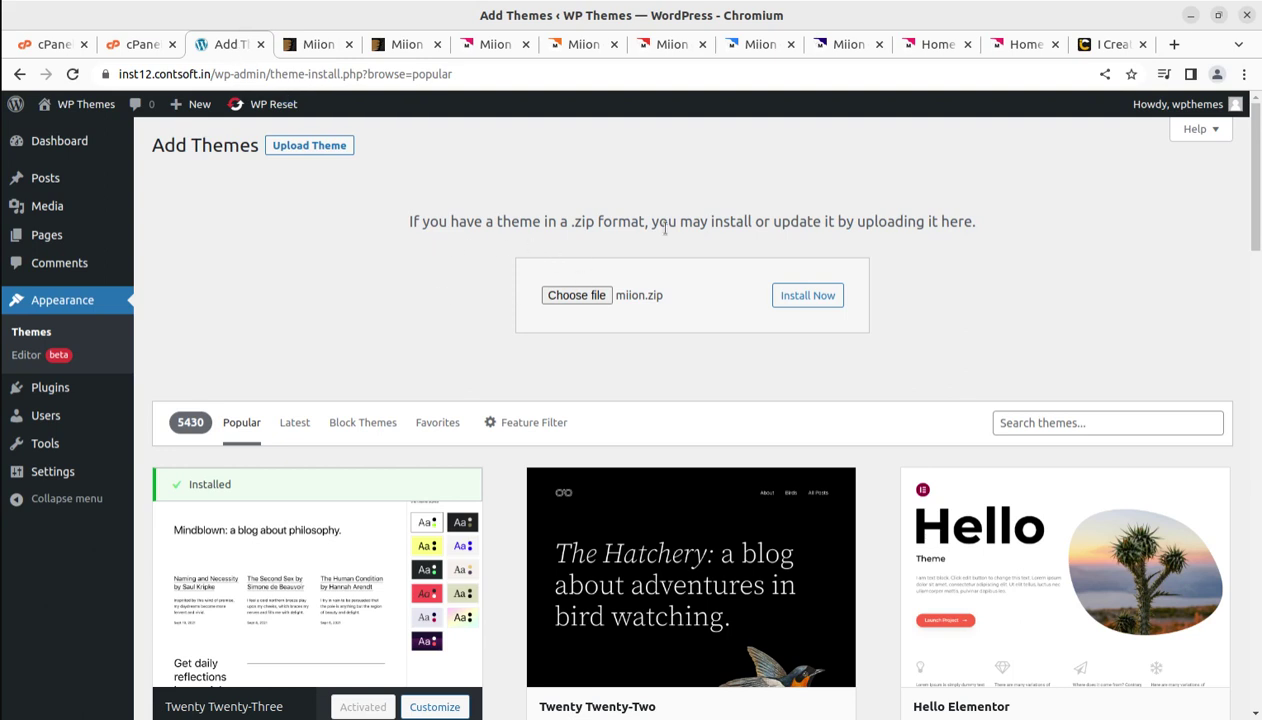
left_click(813, 296)
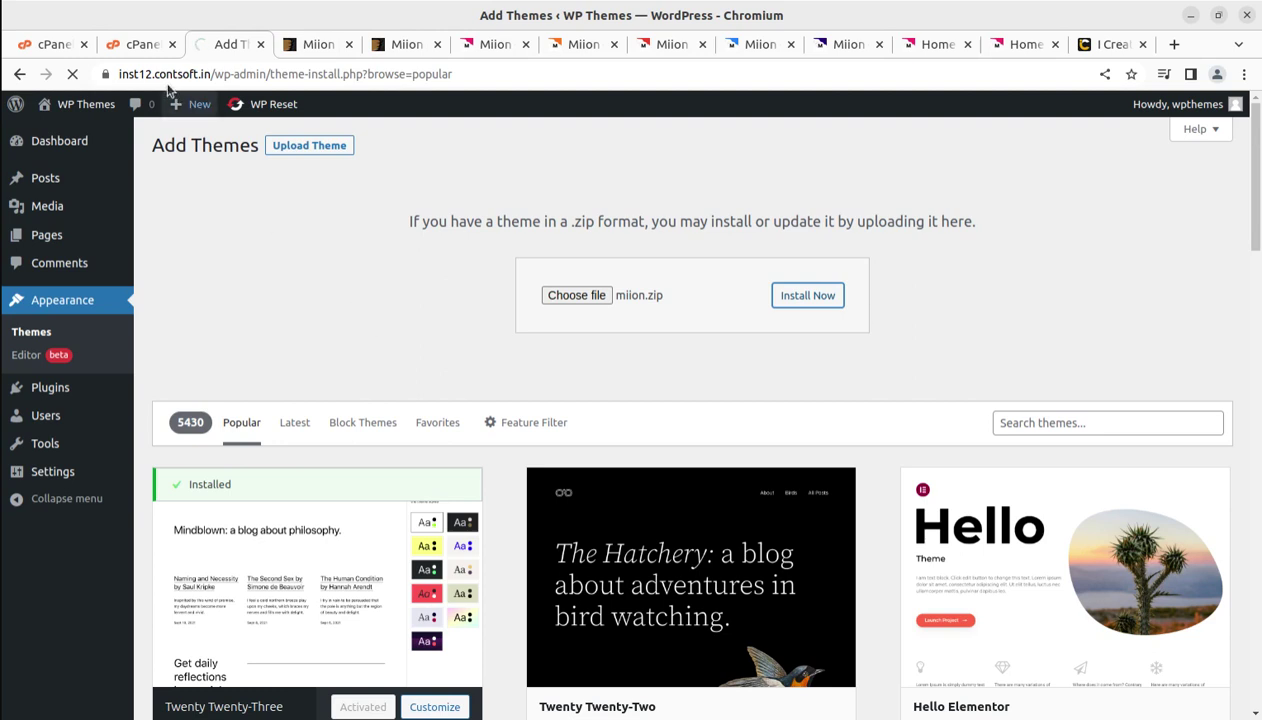
left_click(145, 45)
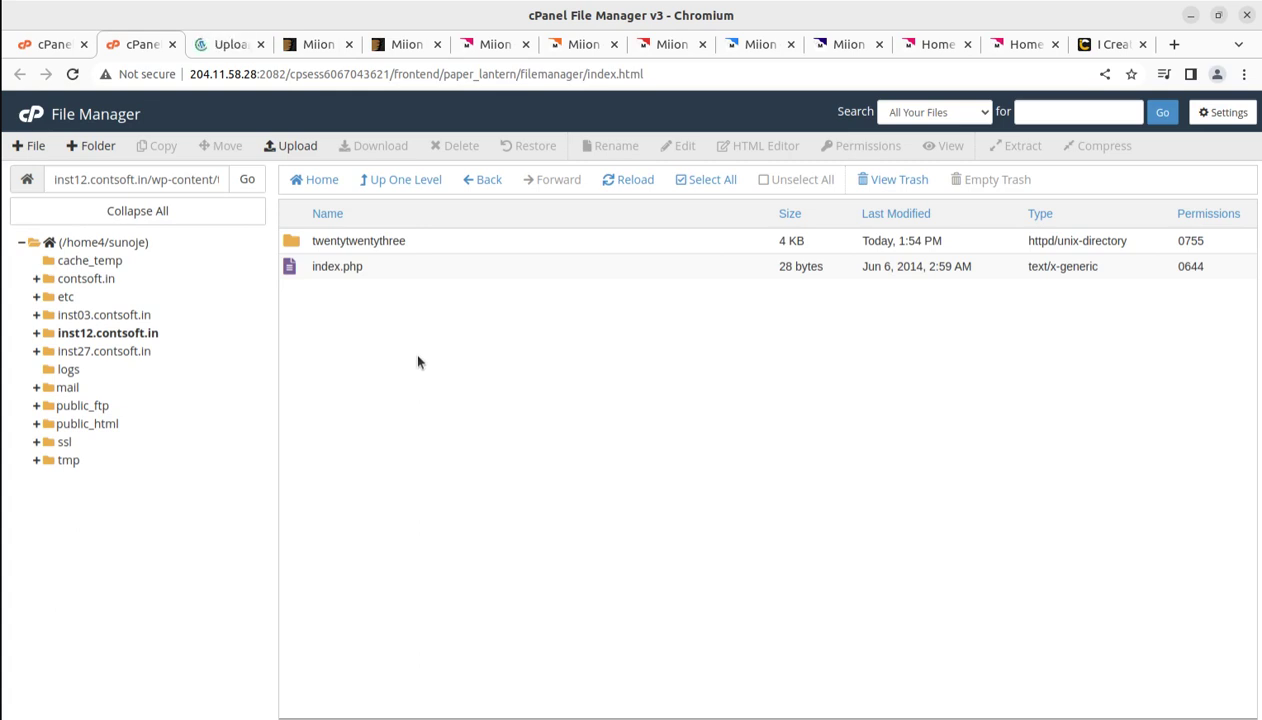
left_click(236, 48)
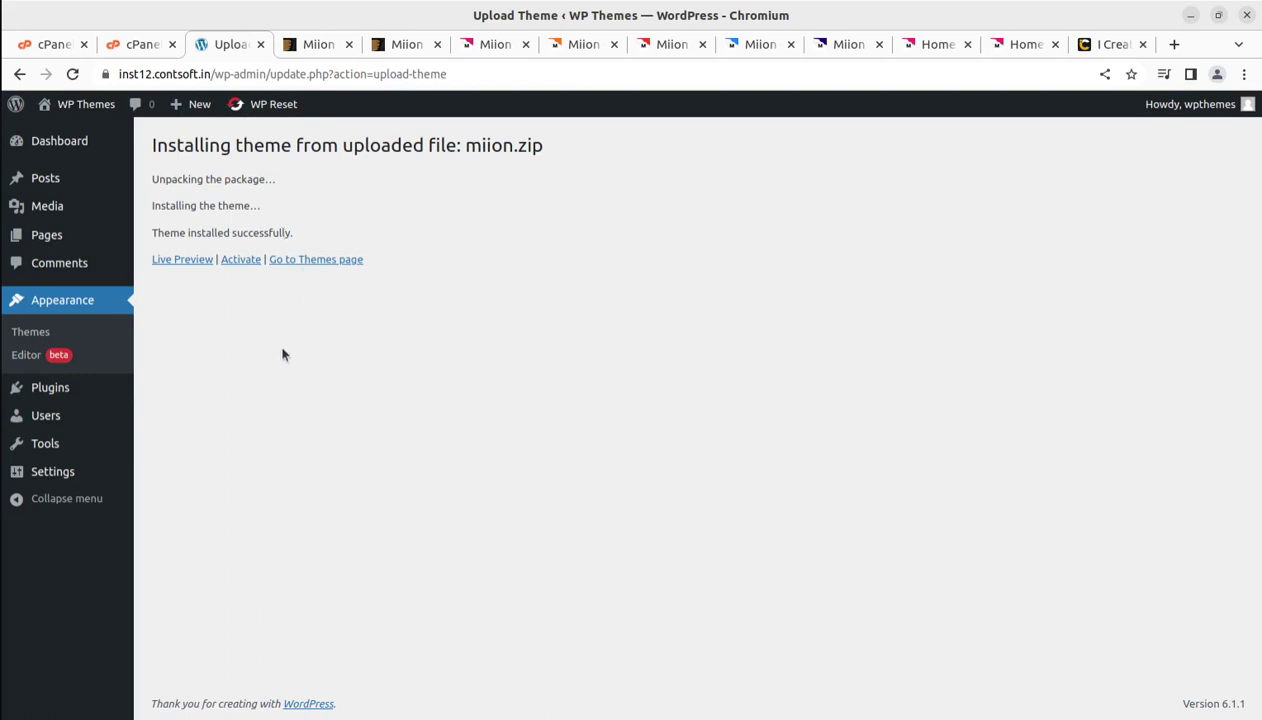
left_click(308, 262)
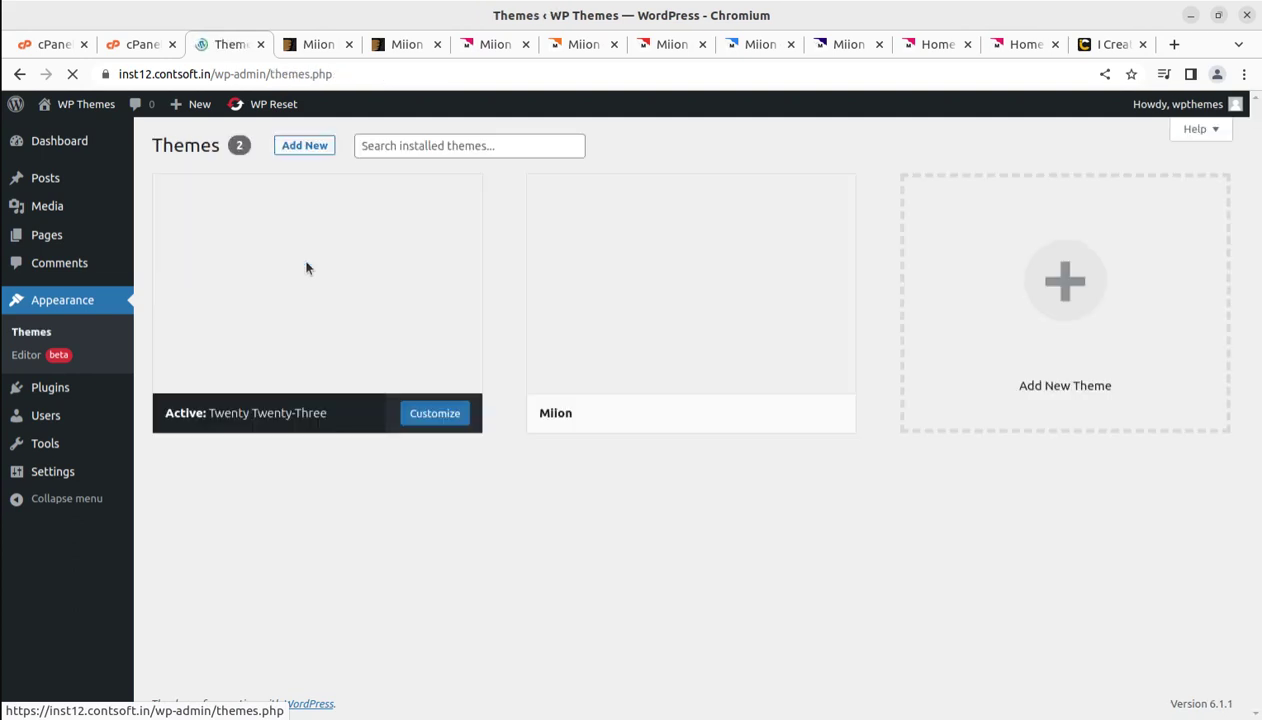
- Reload the themes folder in the cPanel File Manager to check for the new theme's folder, and return to WordPress
left_click(143, 48)
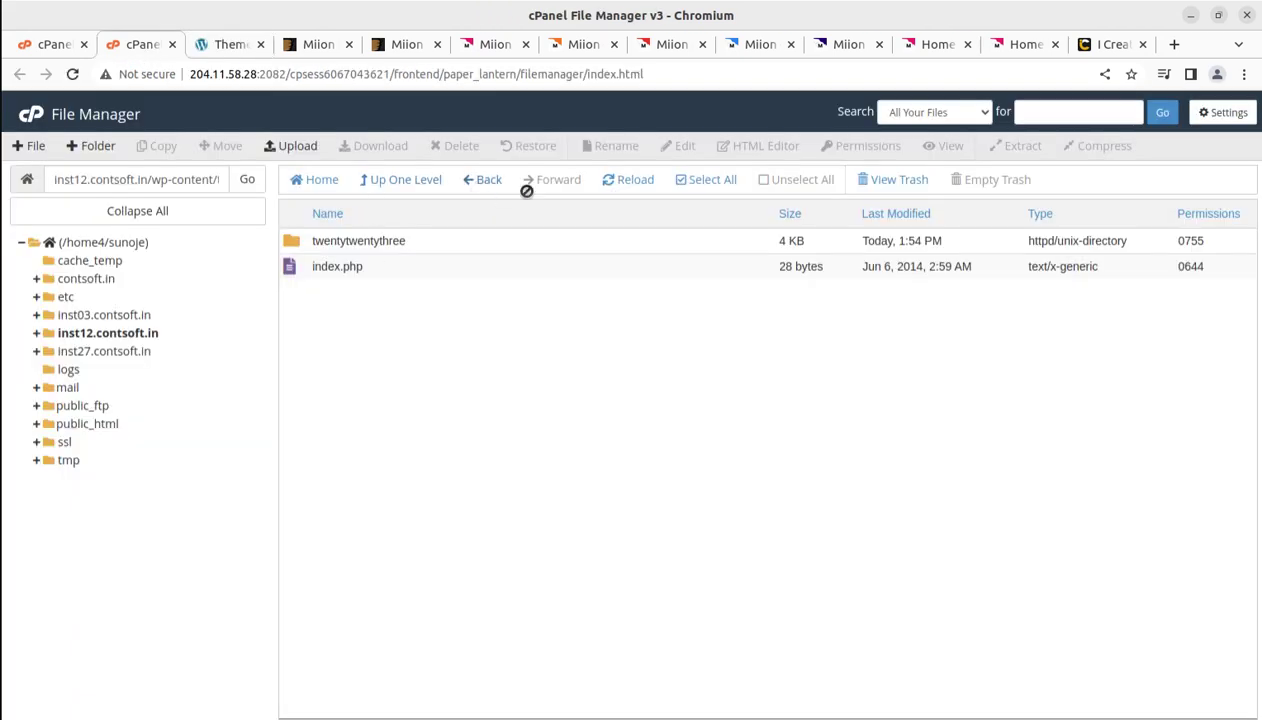
left_click(630, 189)
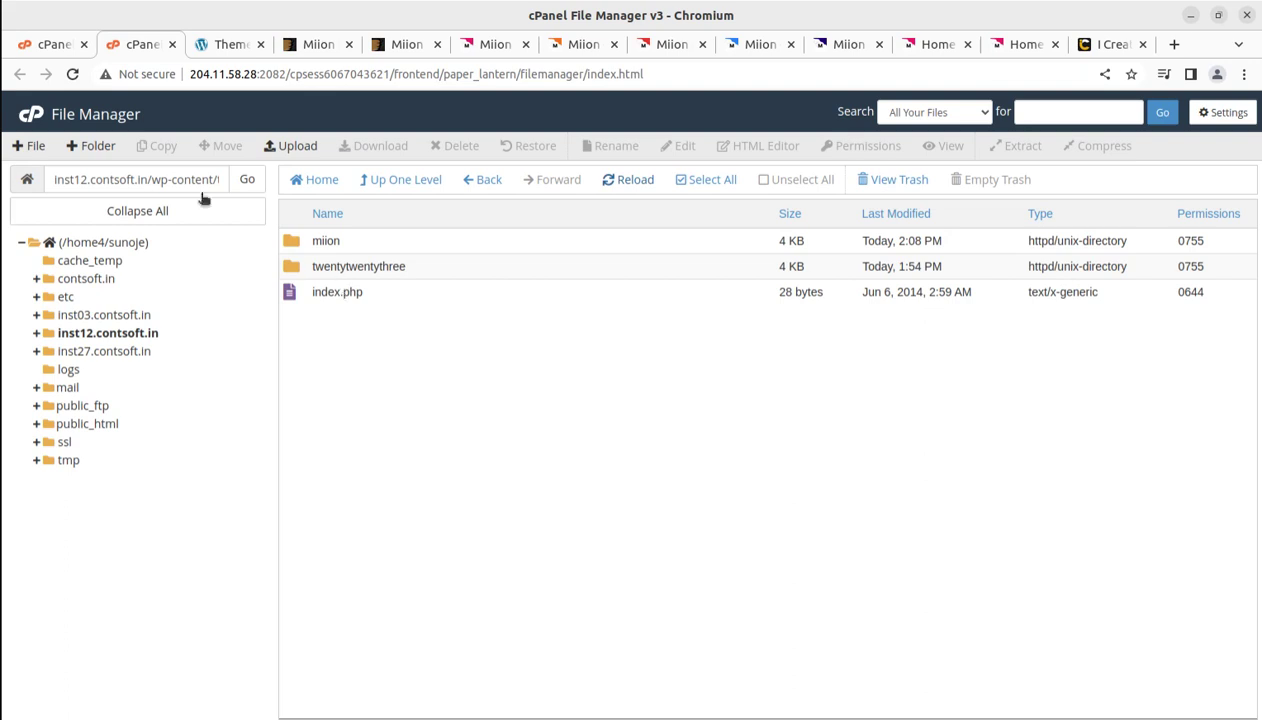
left_click(229, 46)
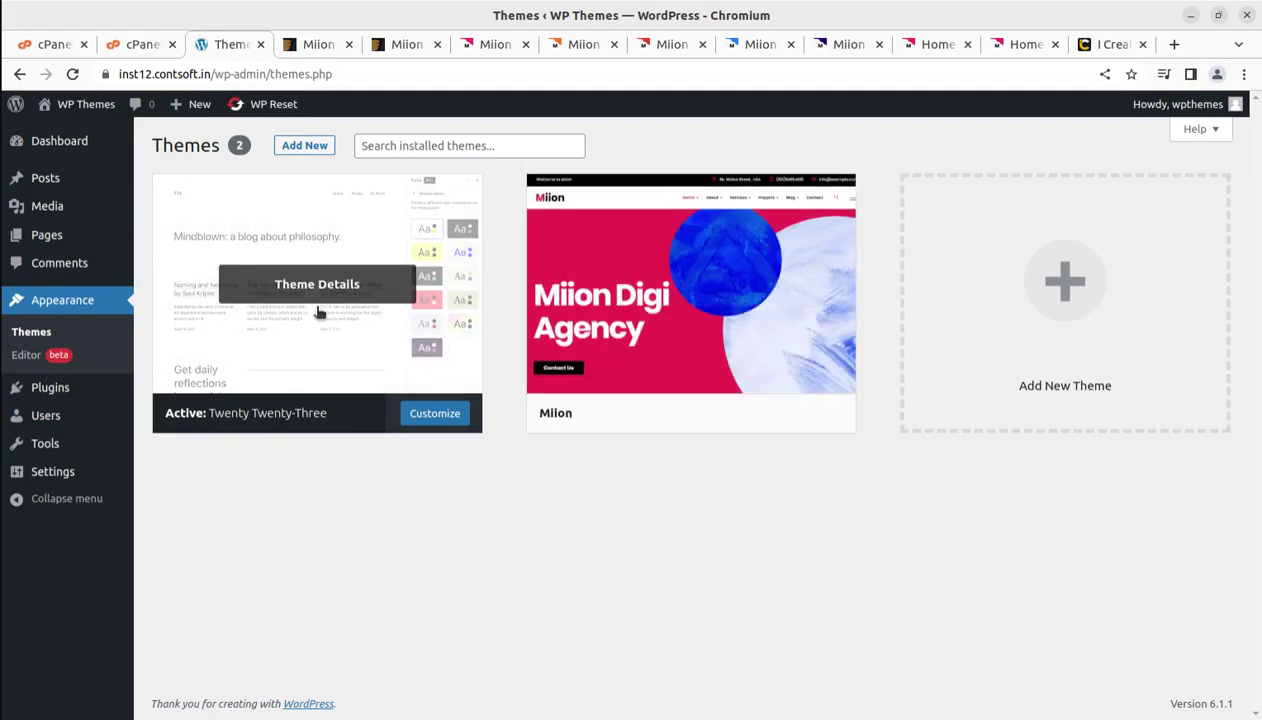
- Open the Miion theme's details, highlight its name, and activate the theme
left_click(687, 298)
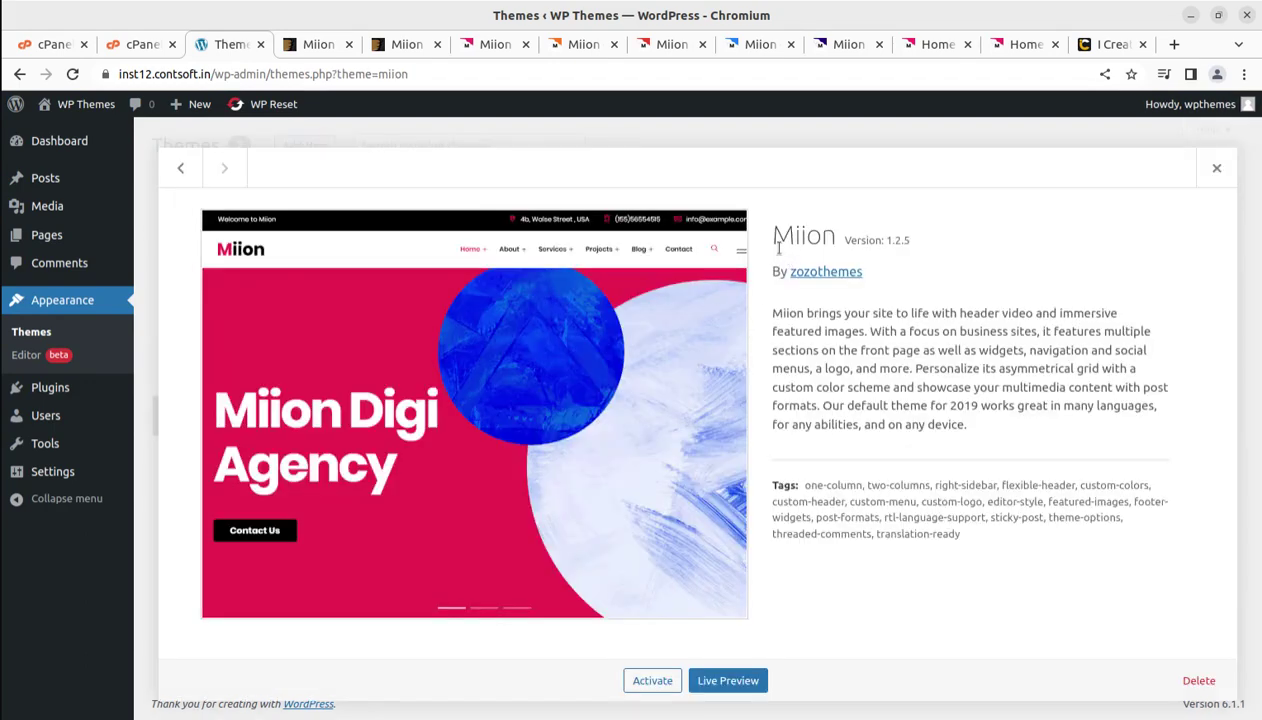
left_click_drag(766, 238, 889, 244)
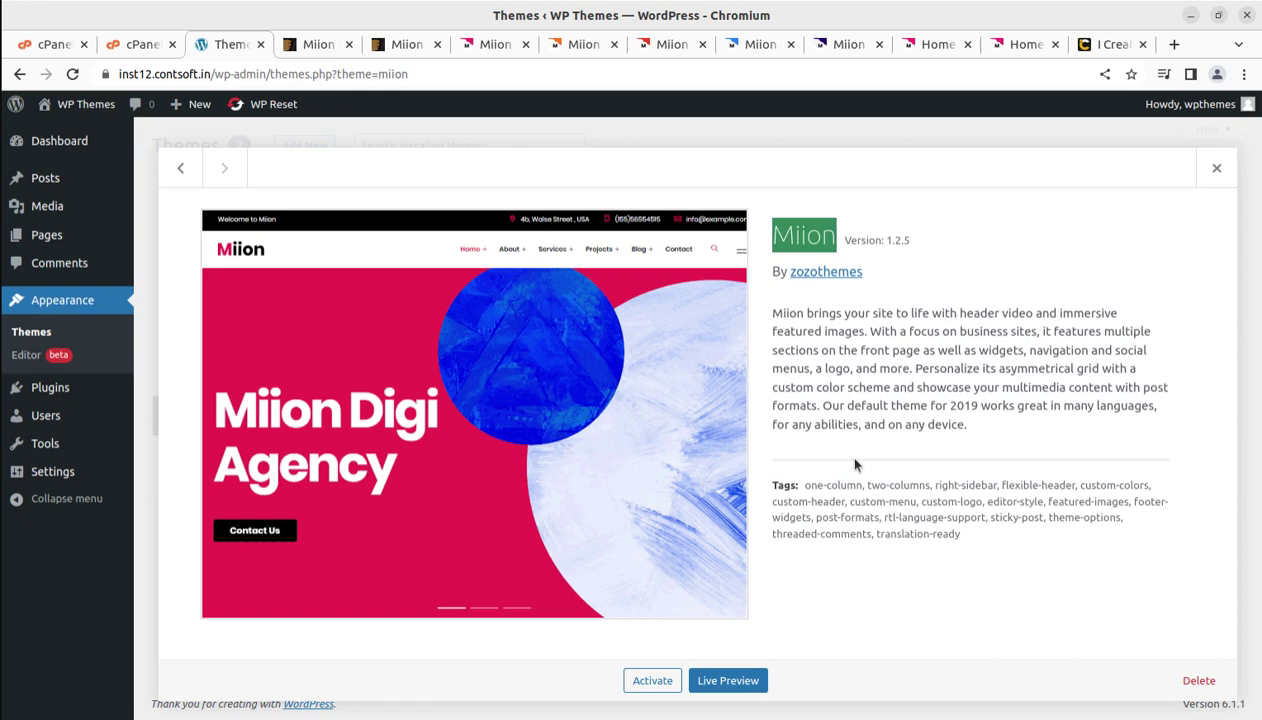
left_click(650, 683)
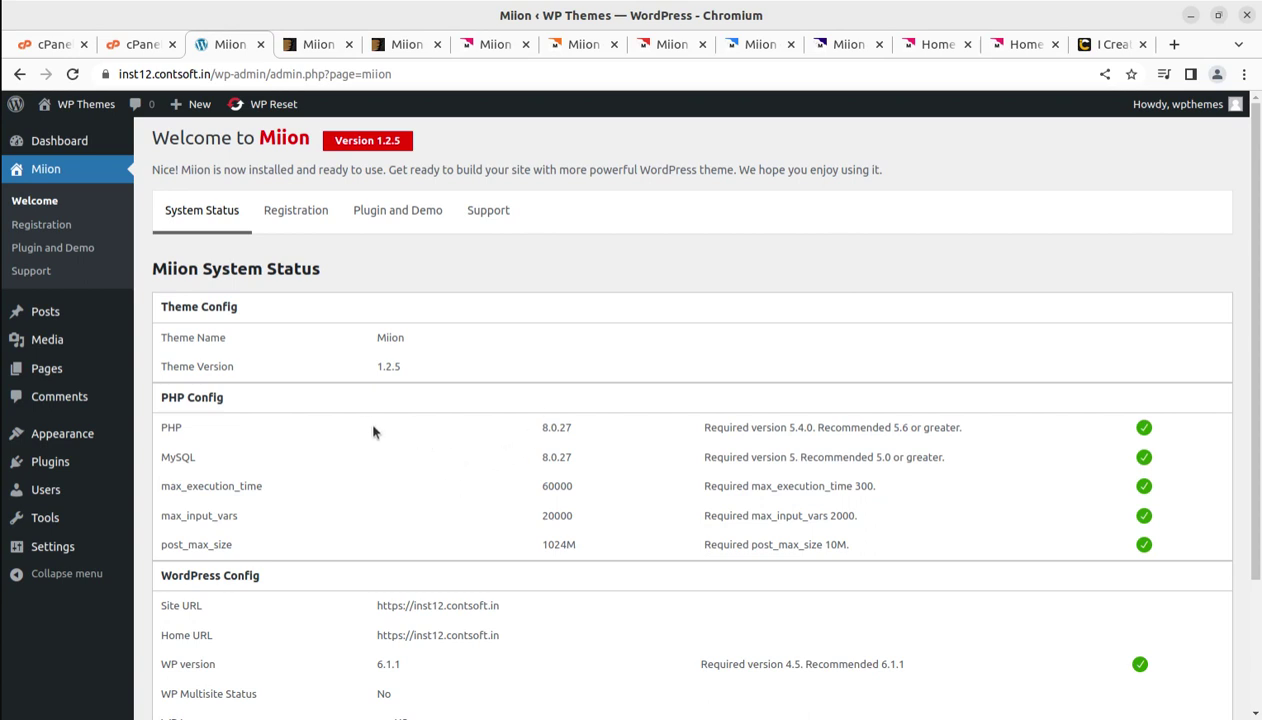
- Examine the Miion System Status, highlighting the WP Memory Limit value and its required limit
scroll(1165, 478, "down", 3)
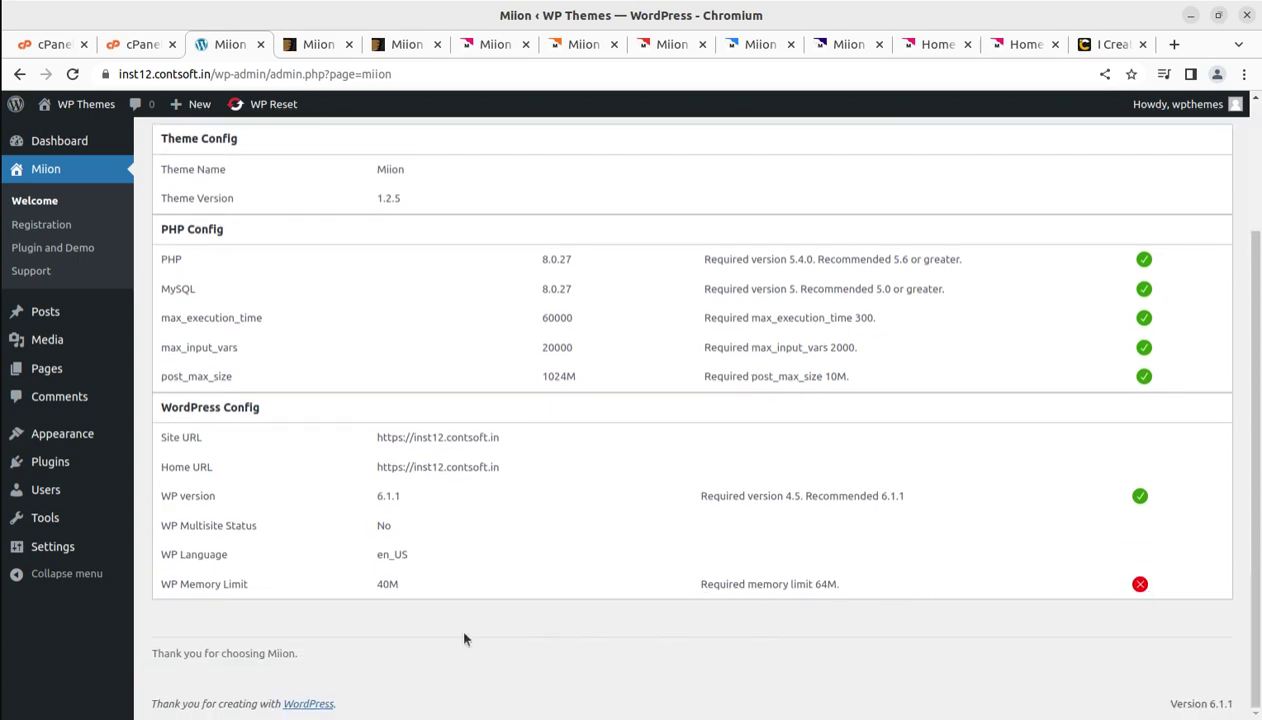
left_click_drag(403, 588, 372, 588)
scroll(645, 455, "up", 2)
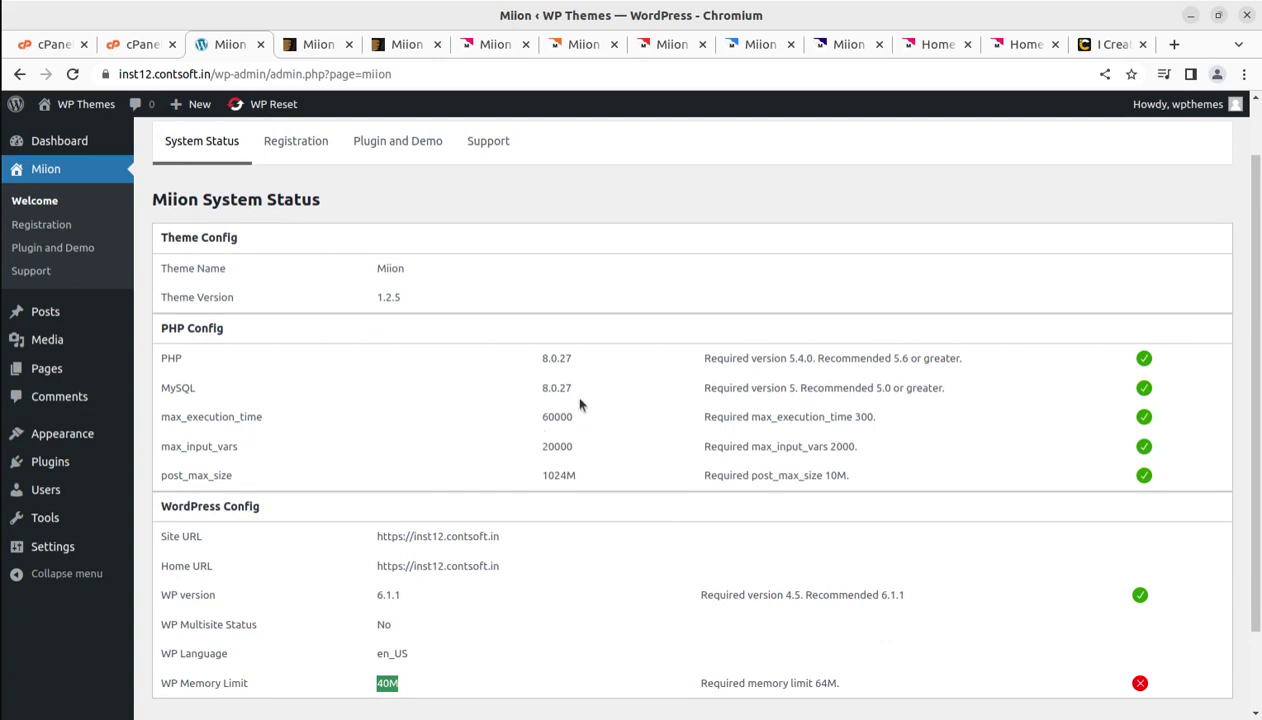
scroll(556, 490, "down", 2)
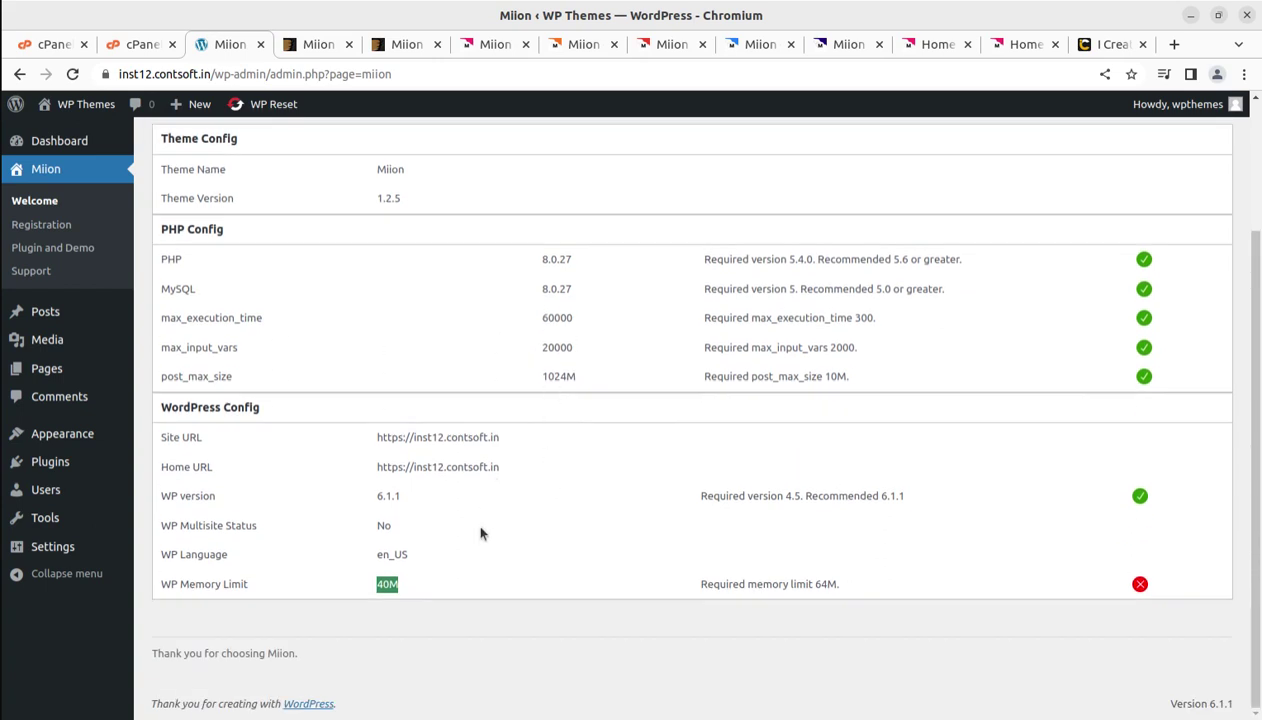
left_click(342, 590)
left_click_drag(842, 587, 682, 590)
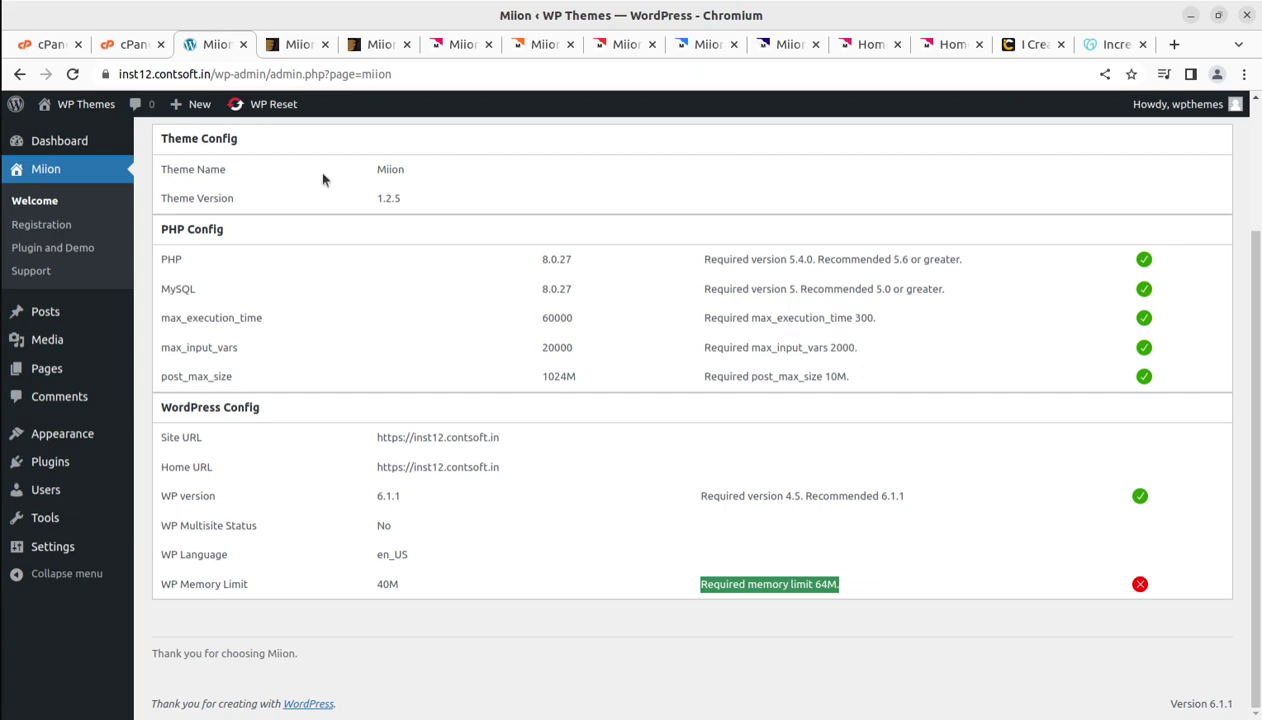
- In the cPanel File Manager, go up to the inst12.contsoft.in folder and open wp-config.php for editing
left_click(135, 47)
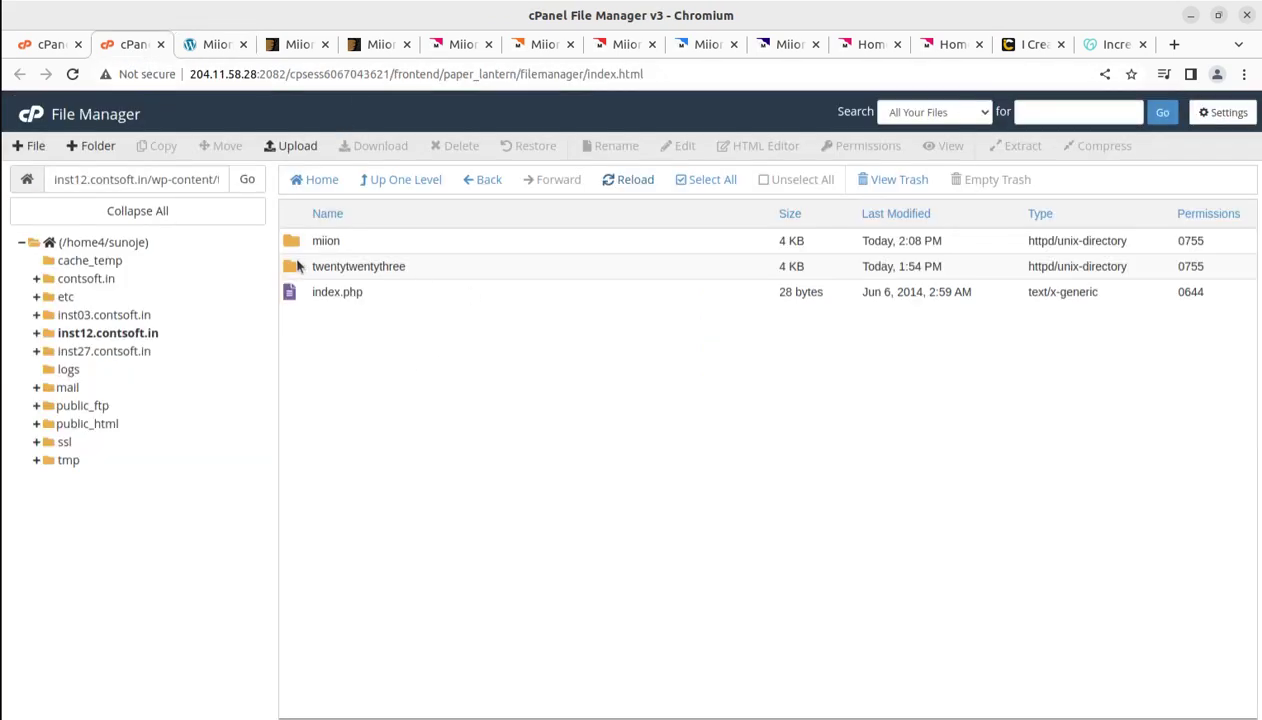
left_click(398, 182)
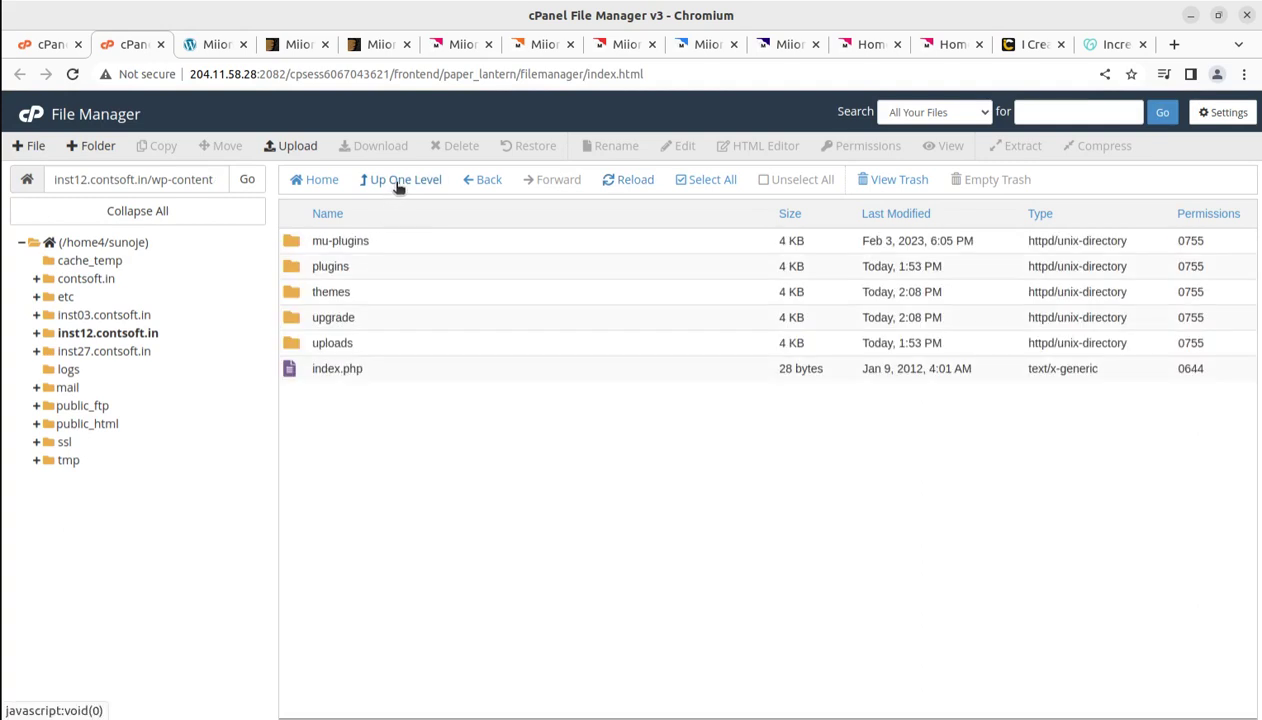
left_click(394, 184)
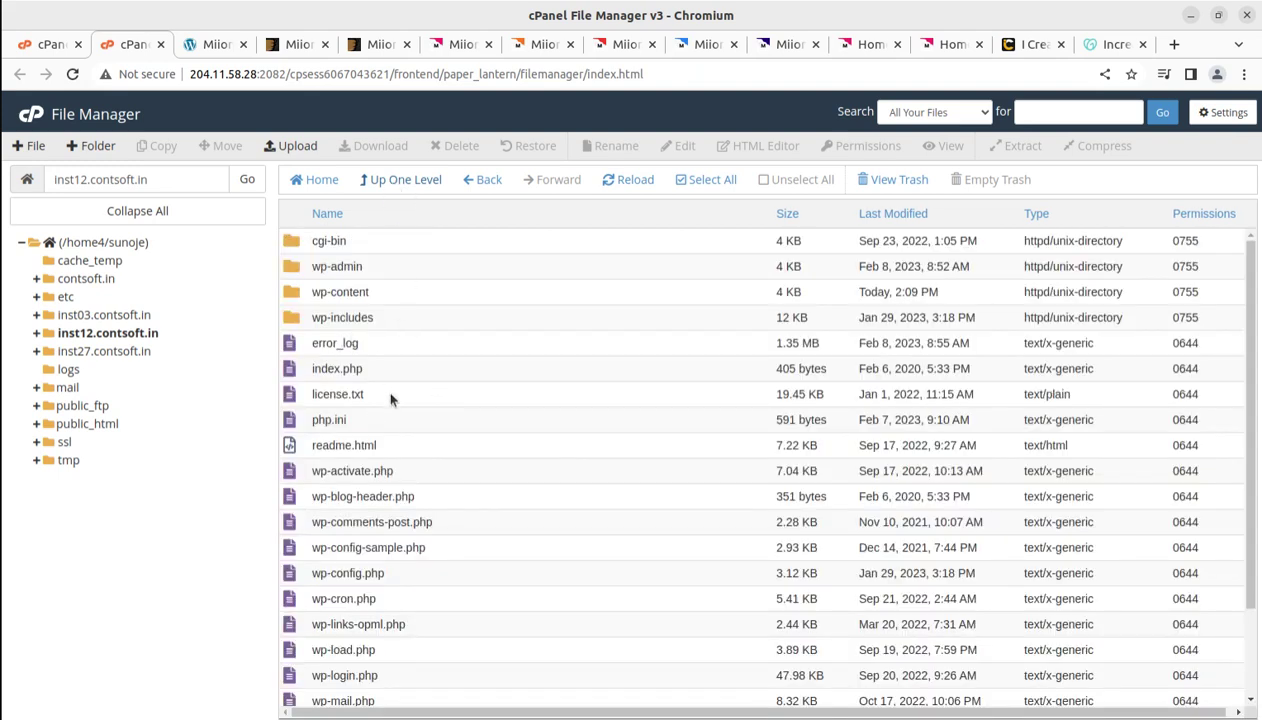
left_click(406, 577)
right_click(406, 578)
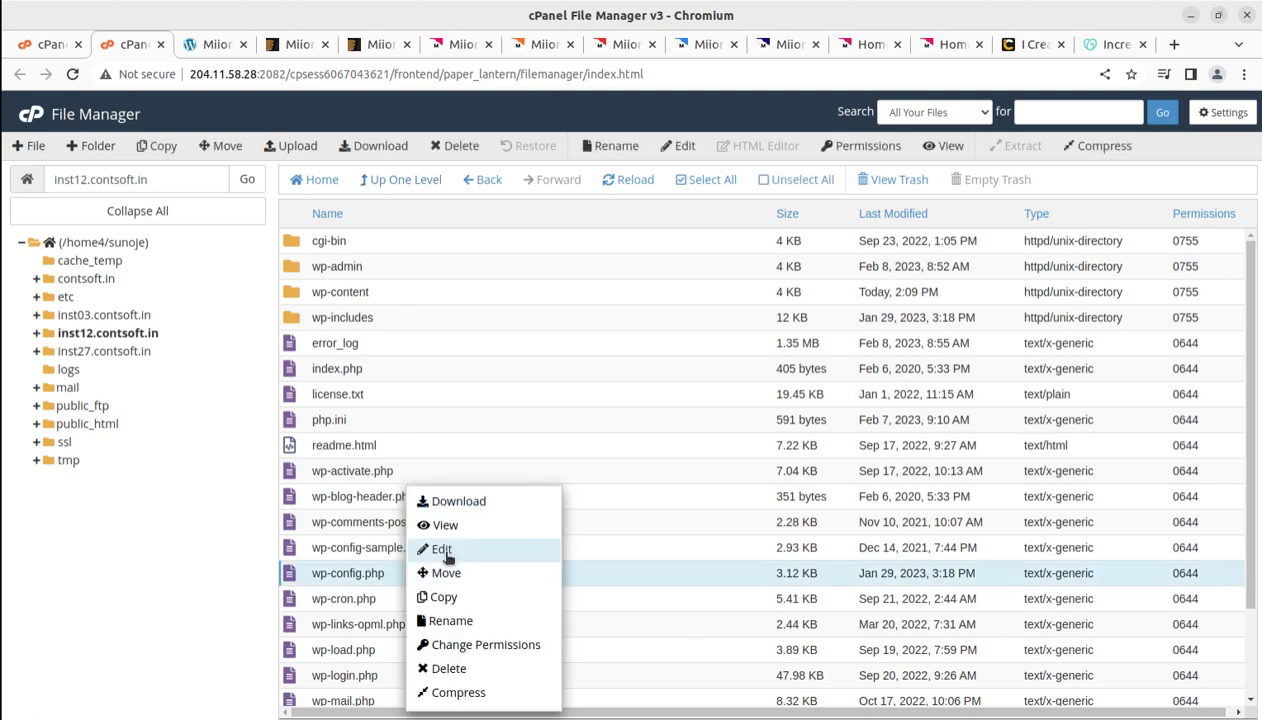
left_click(441, 550)
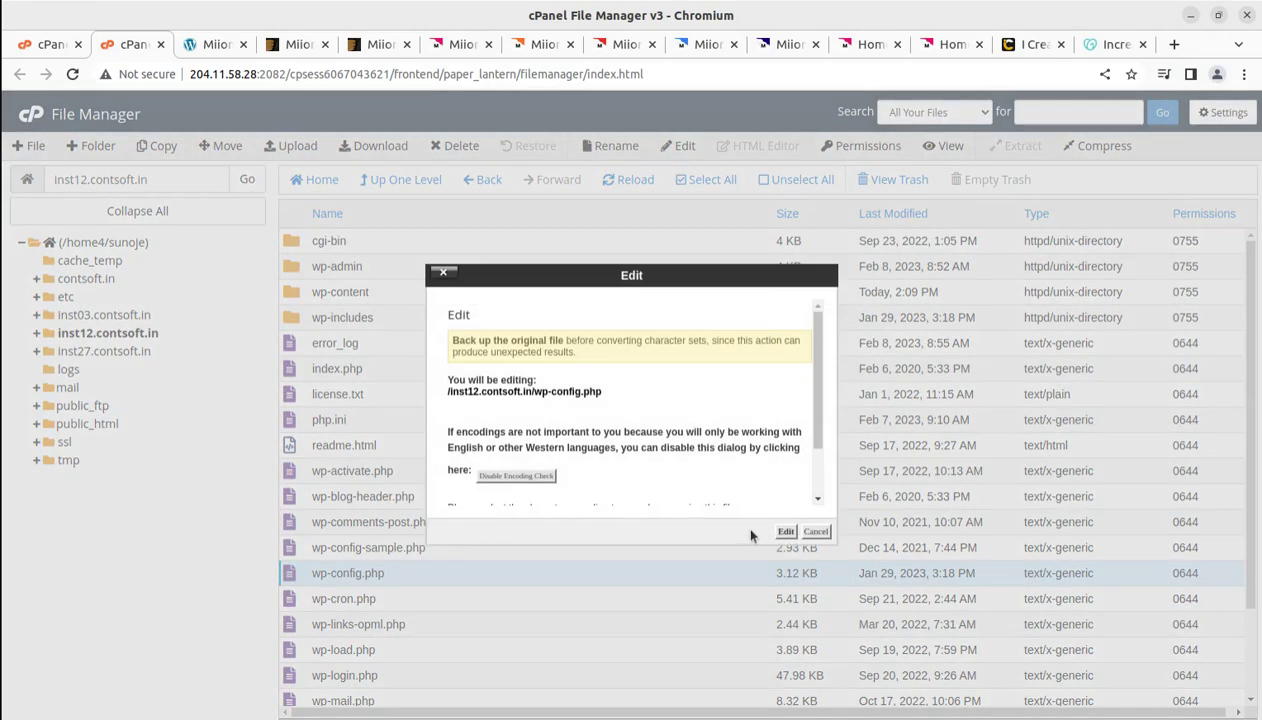
left_click(778, 530)
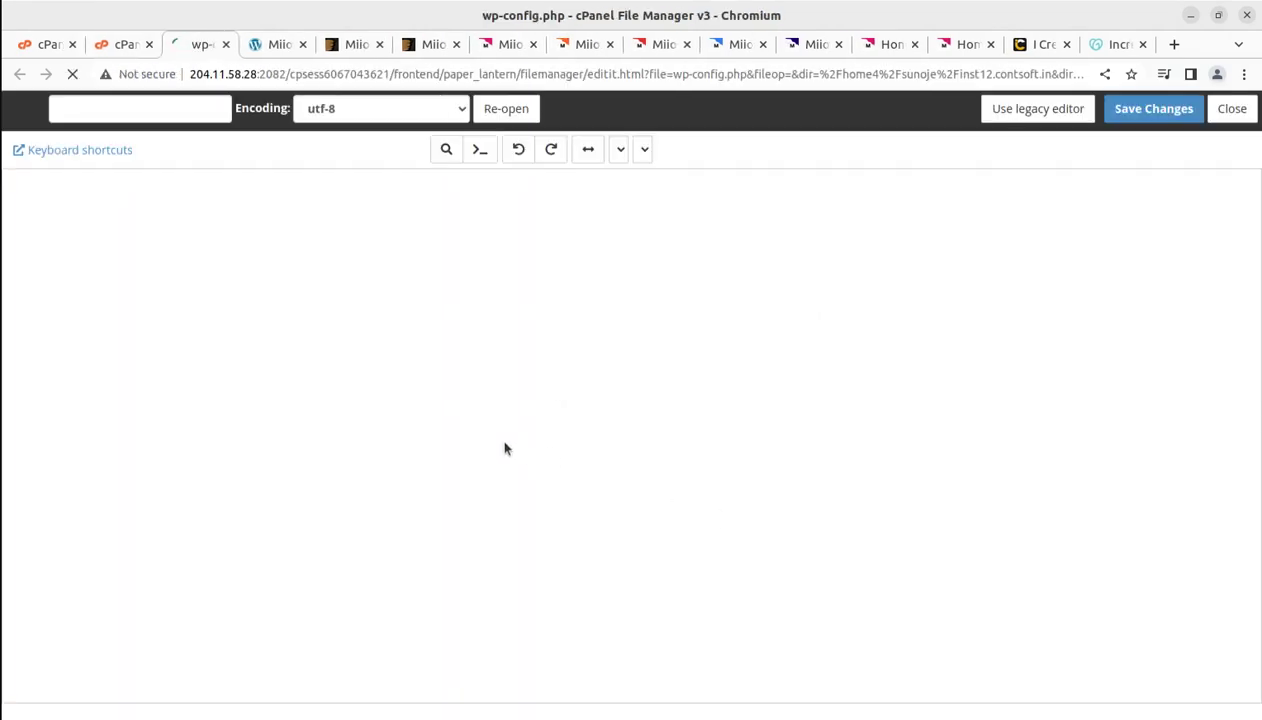
- Add define('WP_MEMORY_LIMIT', '256M'); on line 85 of wp-config.php, below the custom values comment, and save the file
scroll(504, 442, "down", 5)
scroll(428, 430, "down", 3)
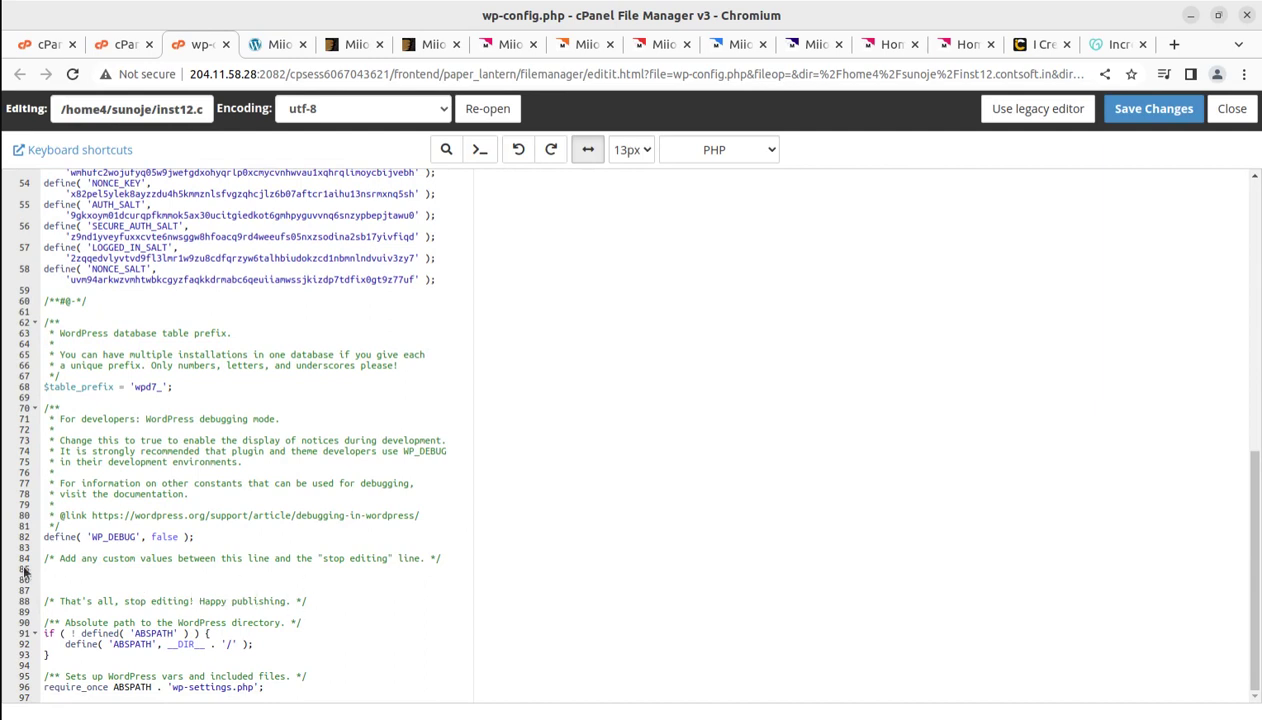
left_click(41, 570)
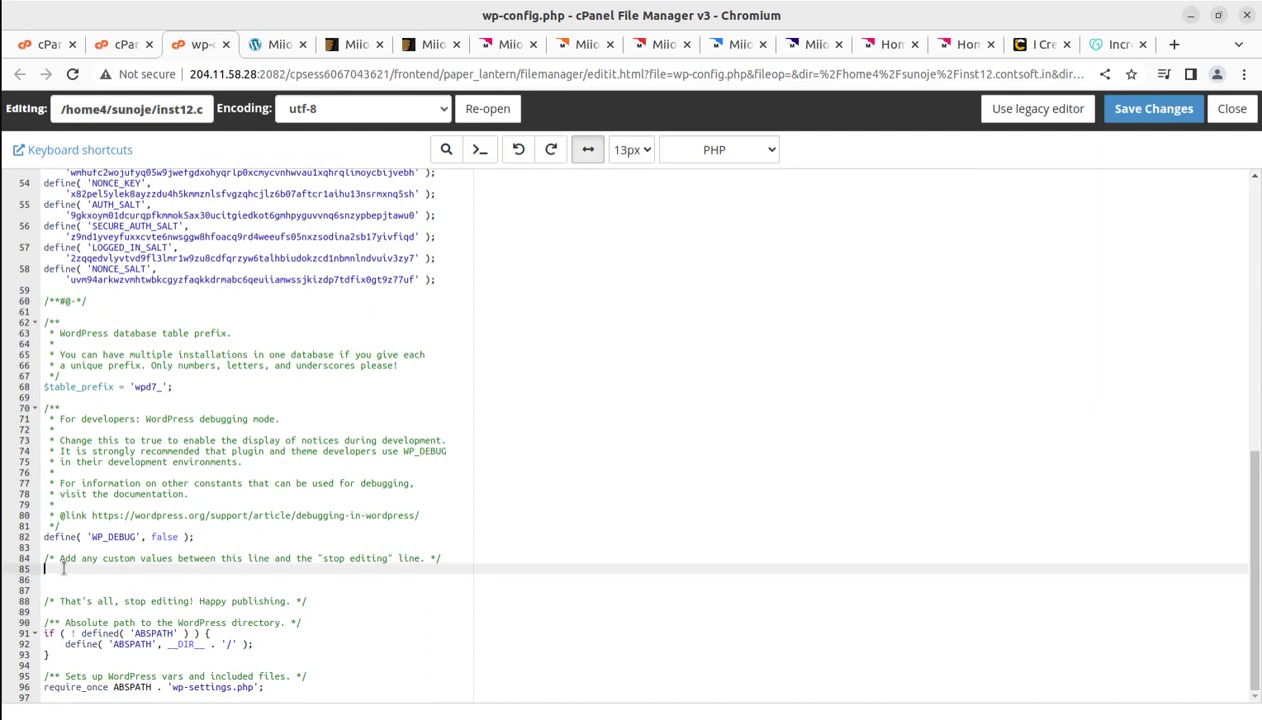
type("define('WP_MEMORY_LIMIT', '256M');")
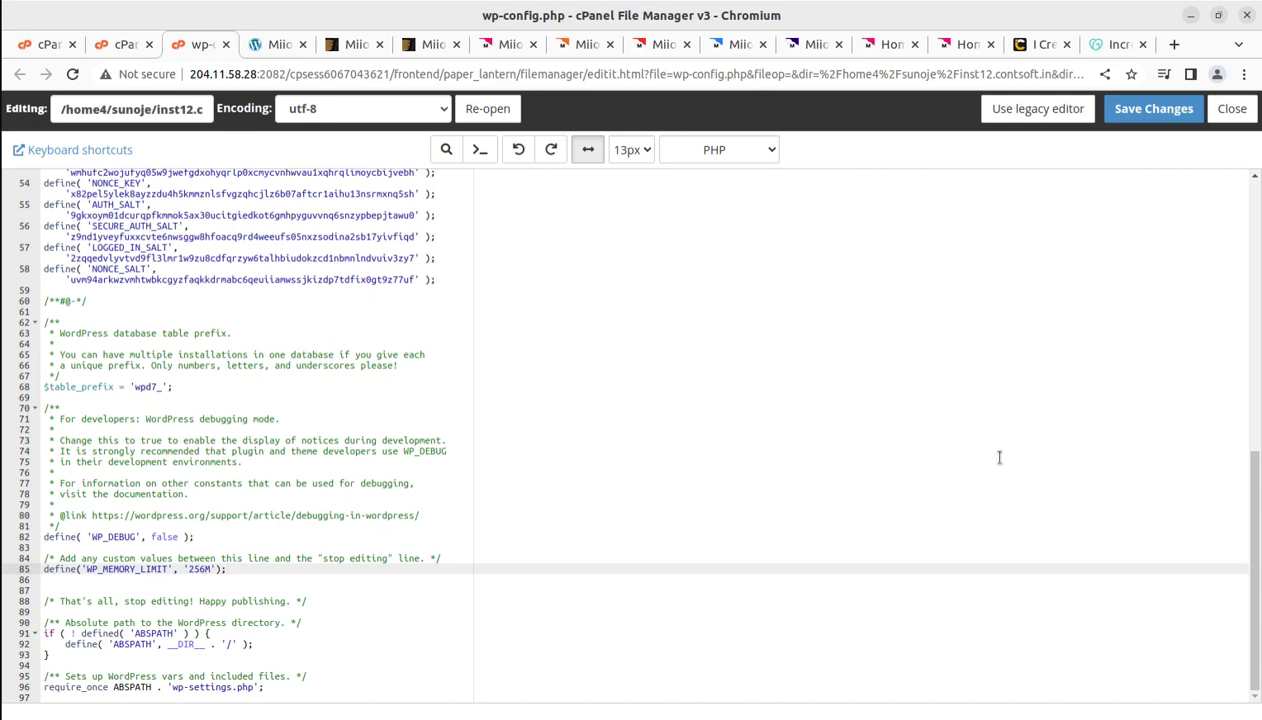
left_click(1148, 114)
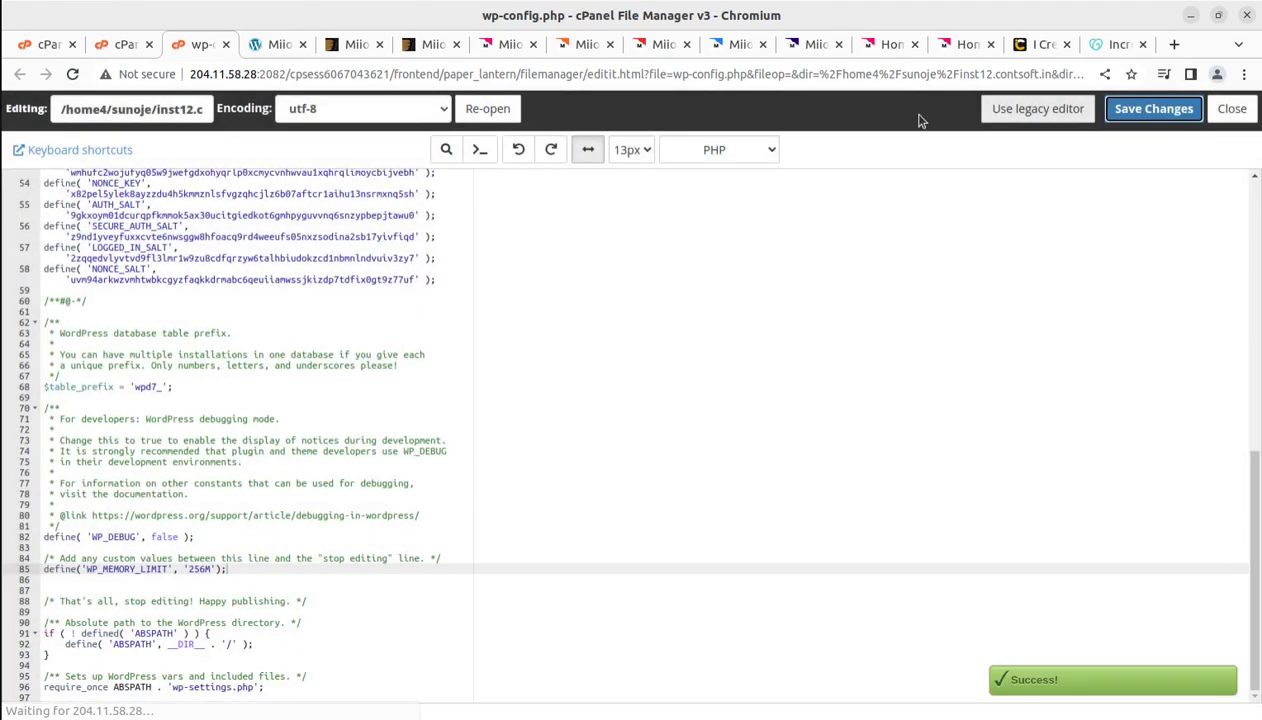
- Reload the Miion System Status page in WordPress and check the WP Memory Limit entry
left_click(270, 44)
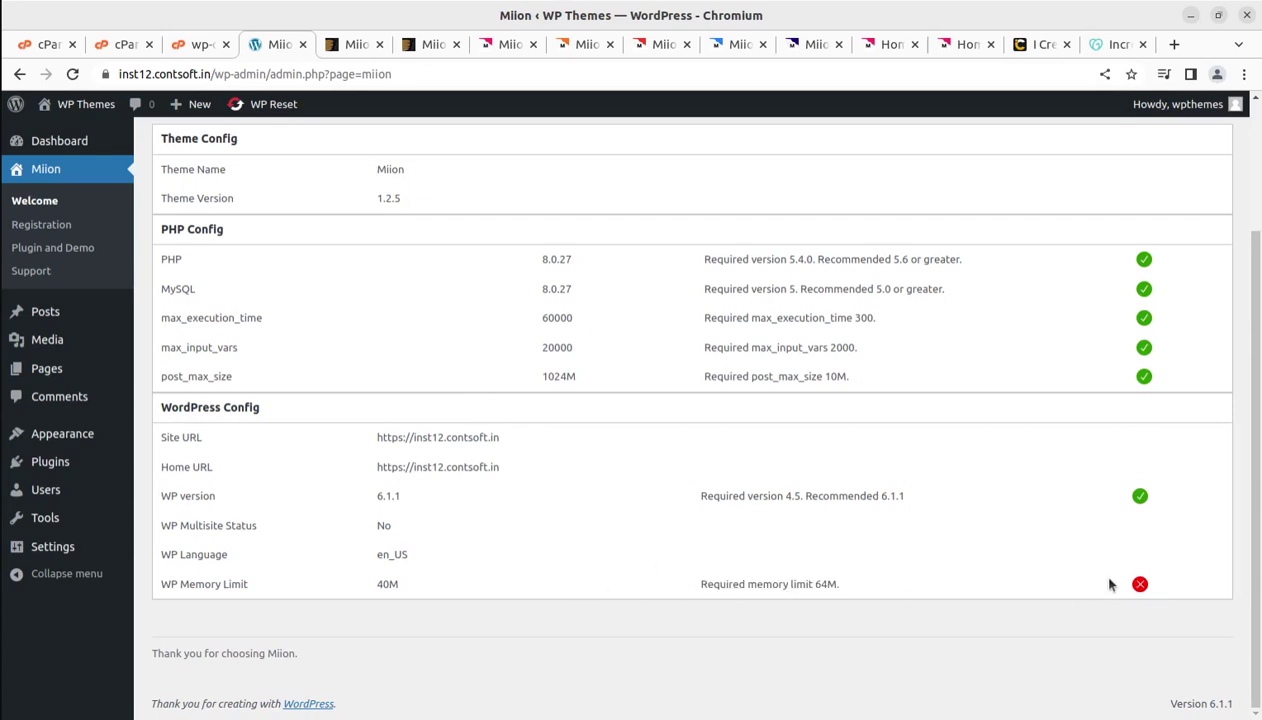
left_click(73, 77)
left_click_drag(412, 585, 372, 585)
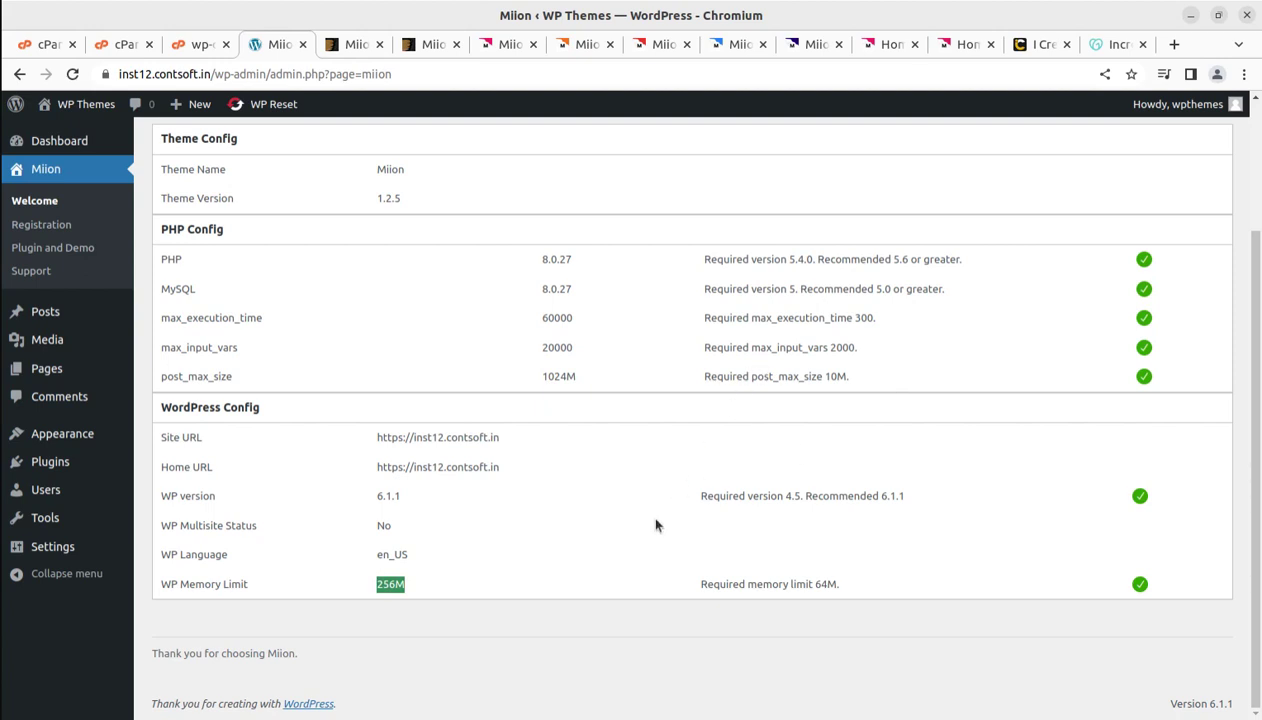
scroll(656, 525, "up", 3)
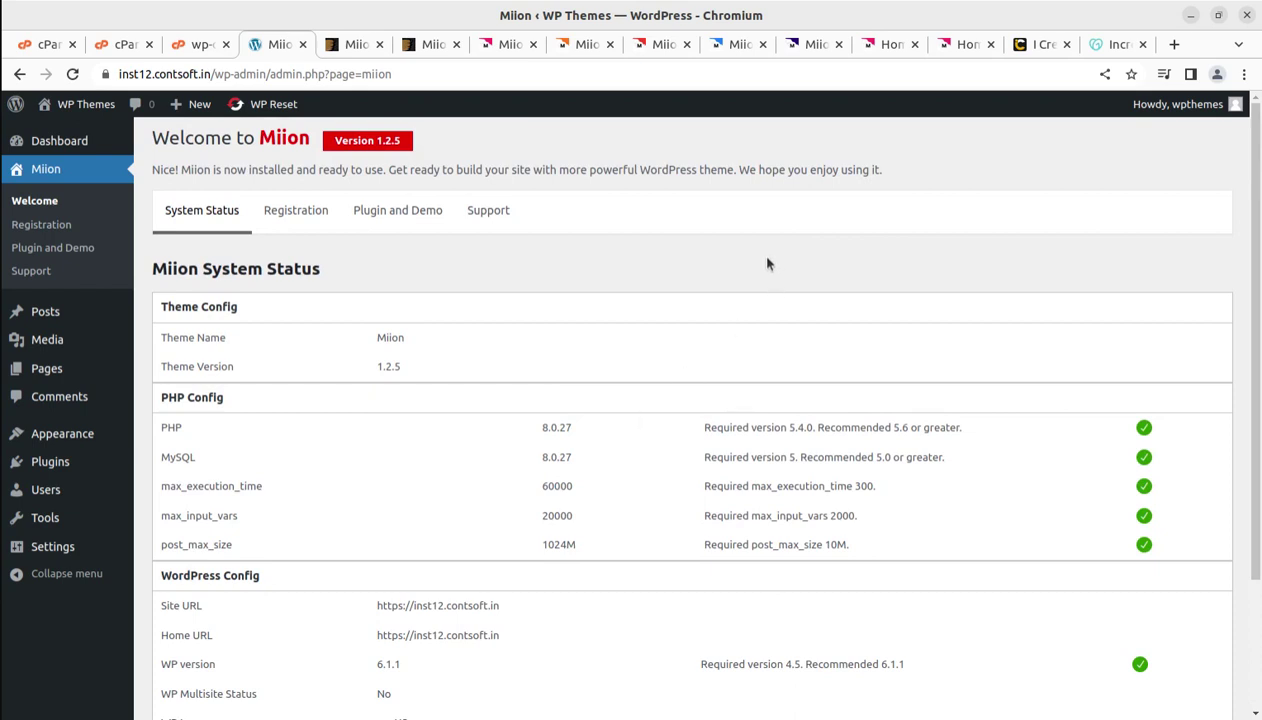
- Review the requirement checks on the Miion System Status page and open the theme's Registration page
scroll(527, 357, "down", 3)
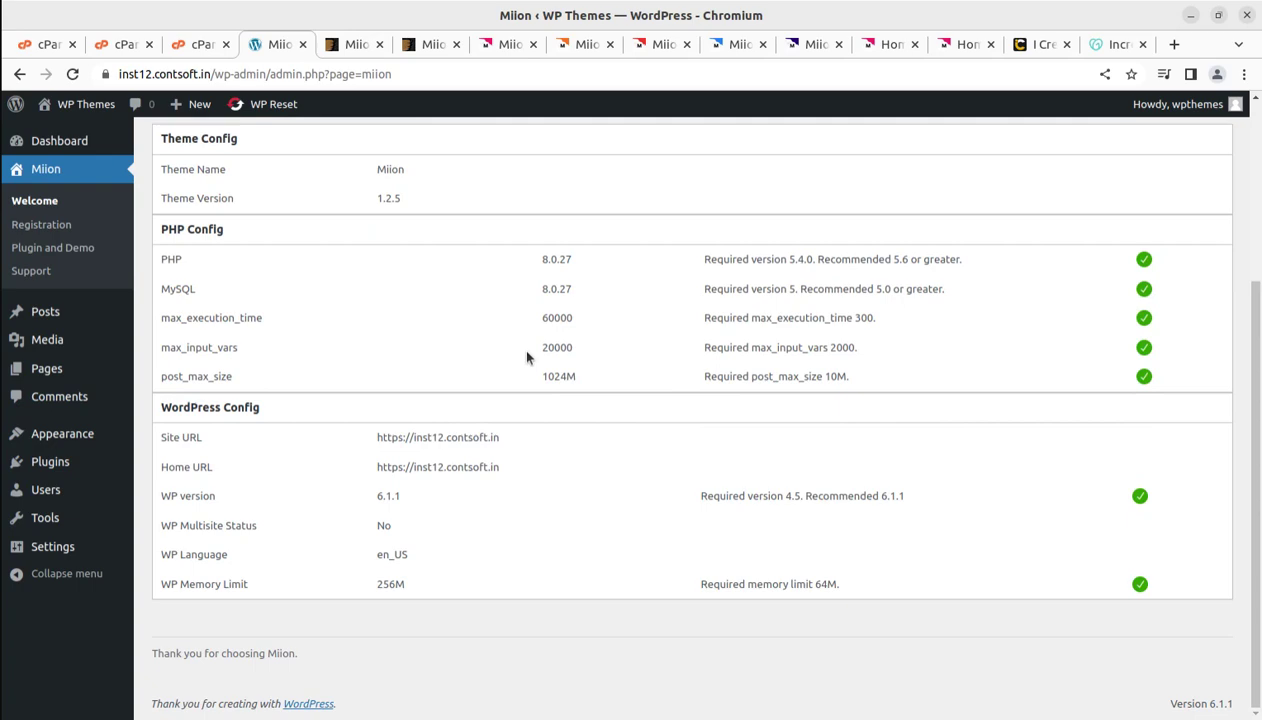
scroll(617, 520, "up", 5)
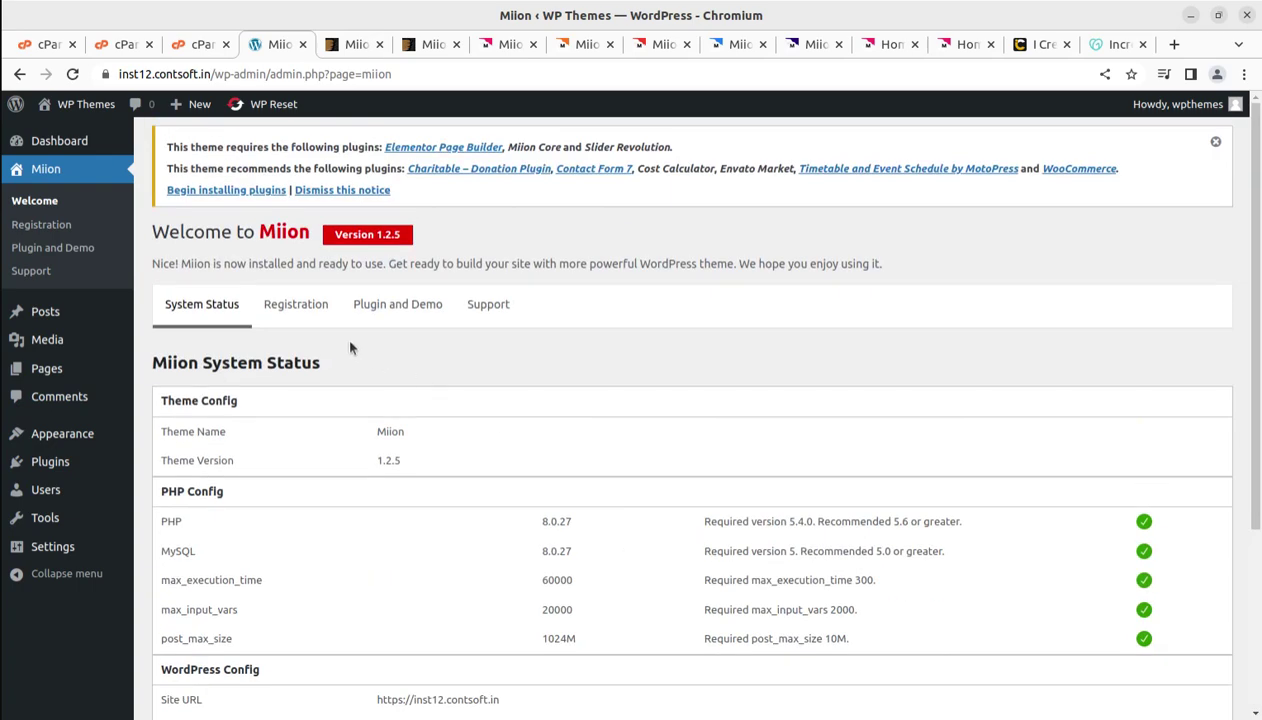
left_click(305, 318)
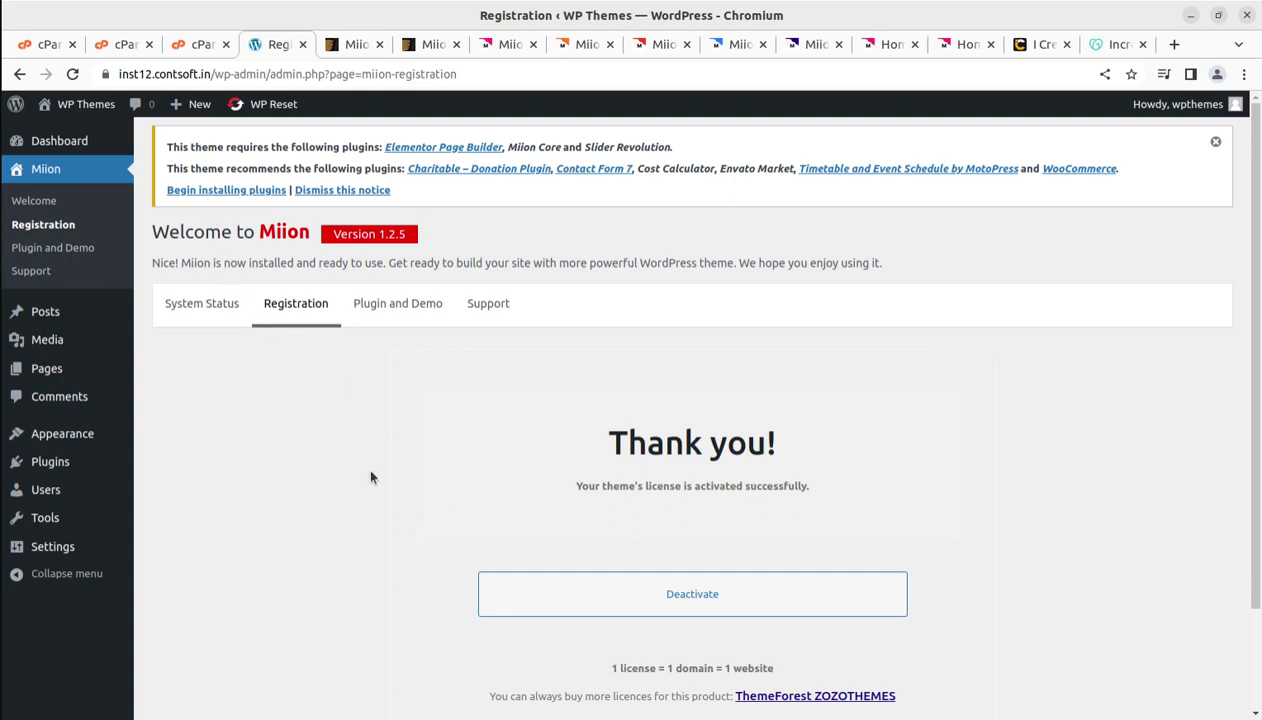
- Start the required plugin installation from the theme notice and look through the theme plugins and demos on offer
left_click(207, 192)
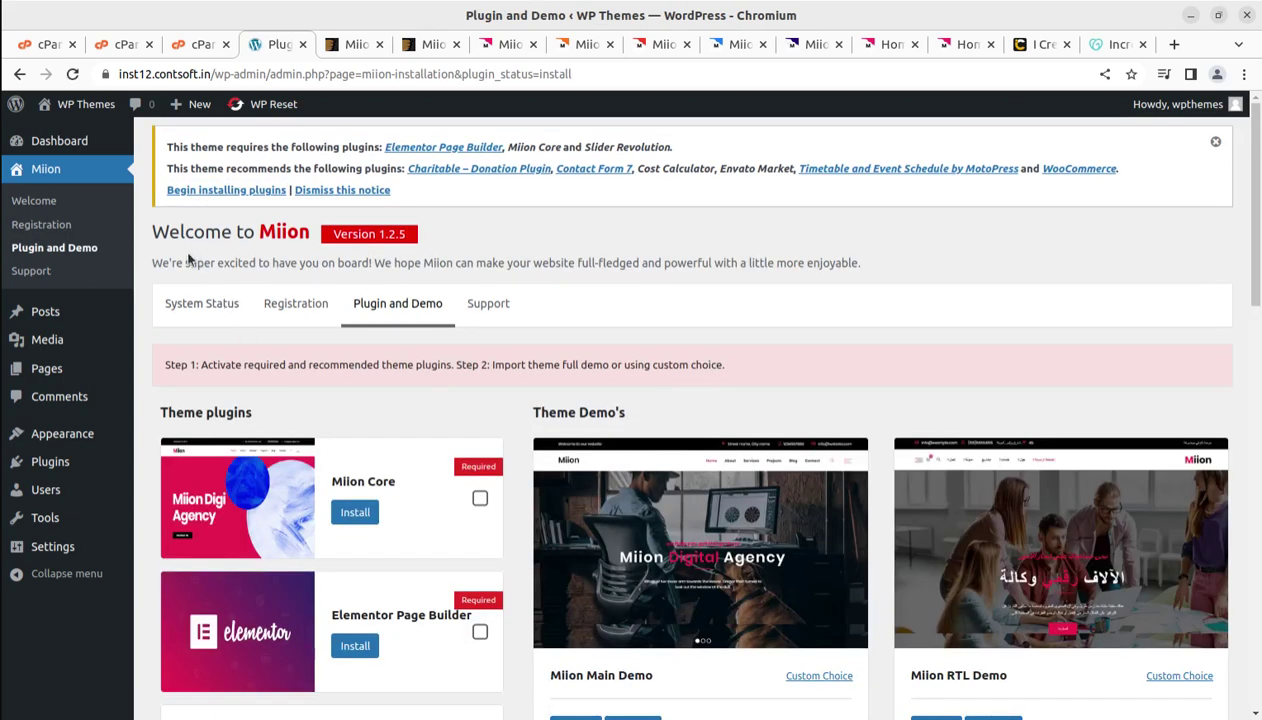
scroll(338, 323, "down", 2)
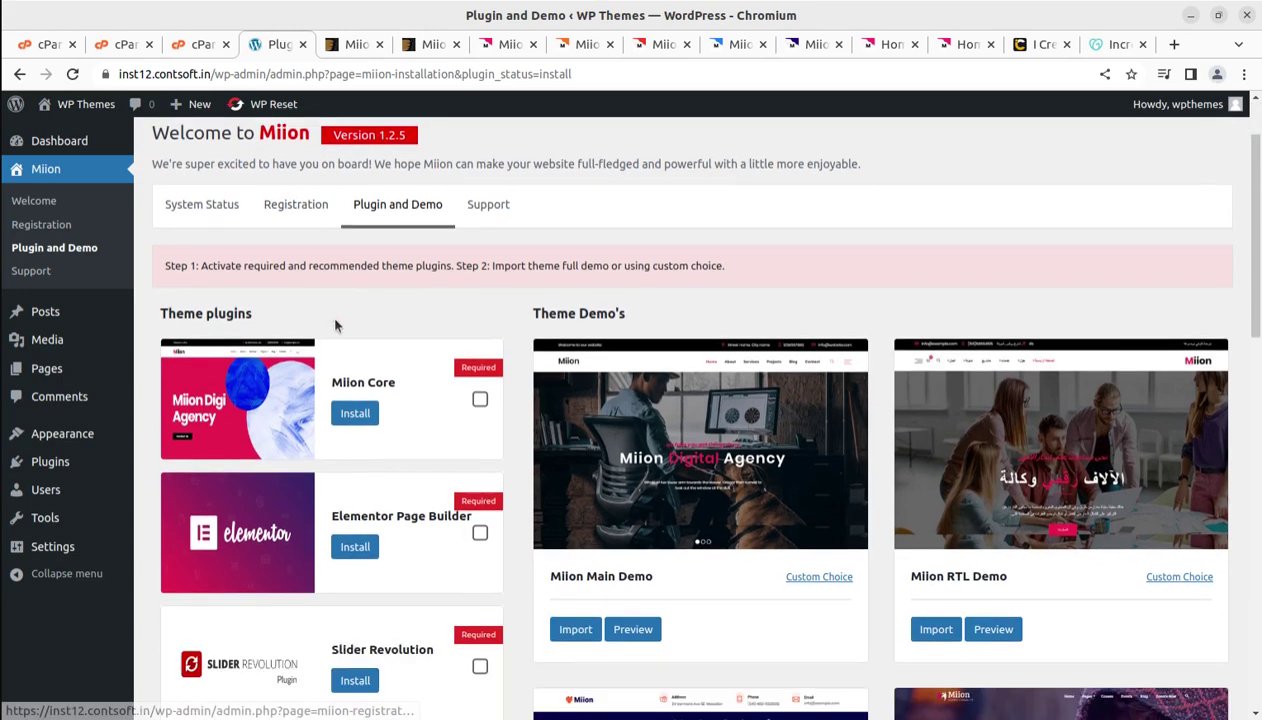
scroll(336, 325, "down", 8)
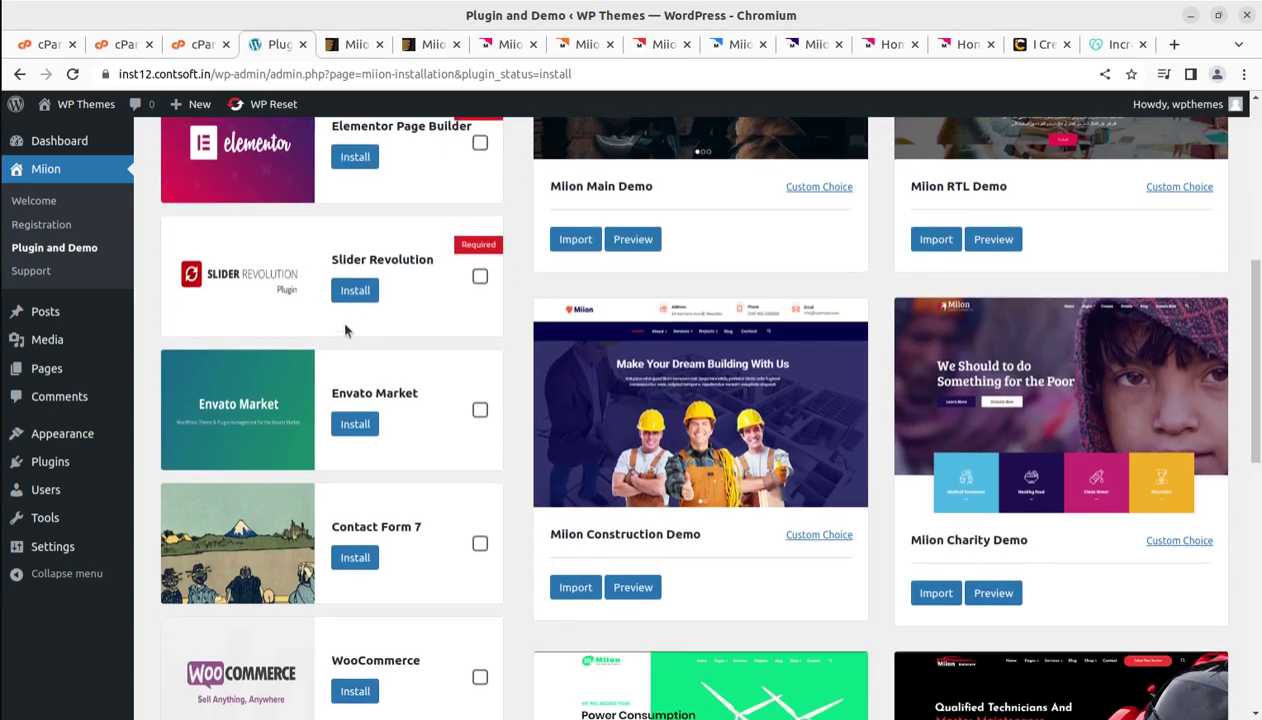
scroll(345, 328, "up", 4)
scroll(338, 230, "down", 20)
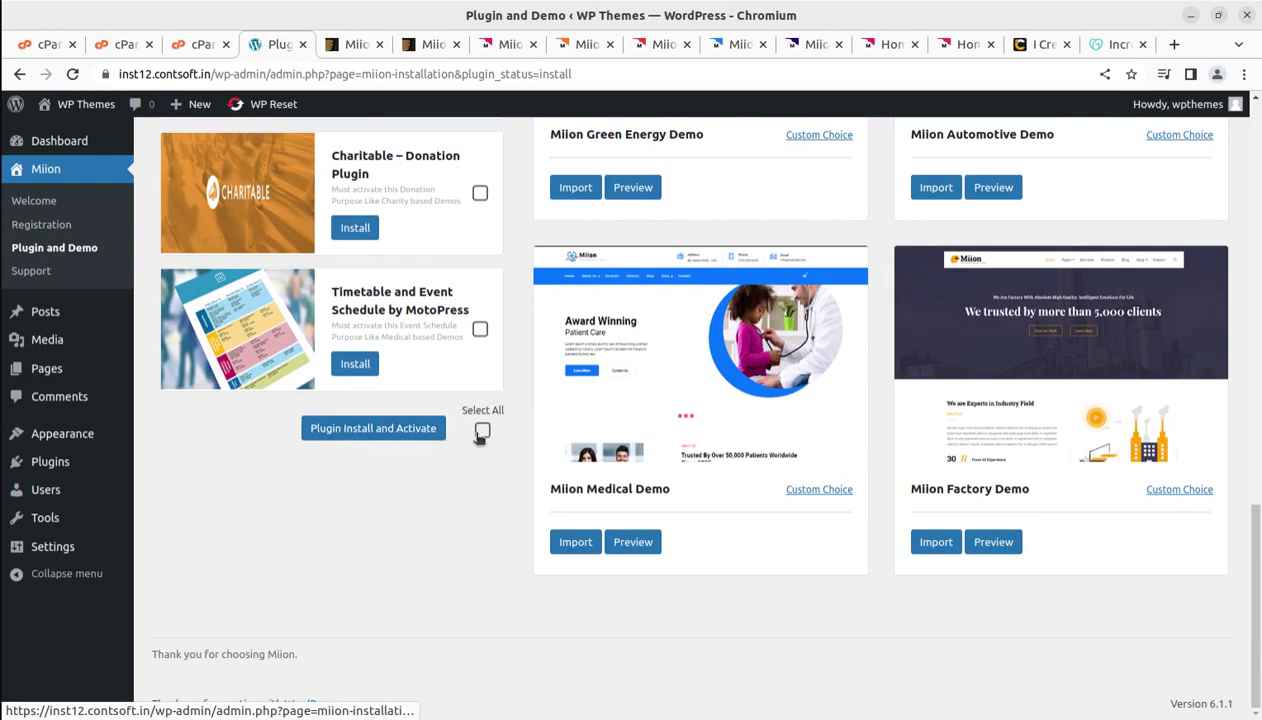
scroll(464, 390, "up", 4)
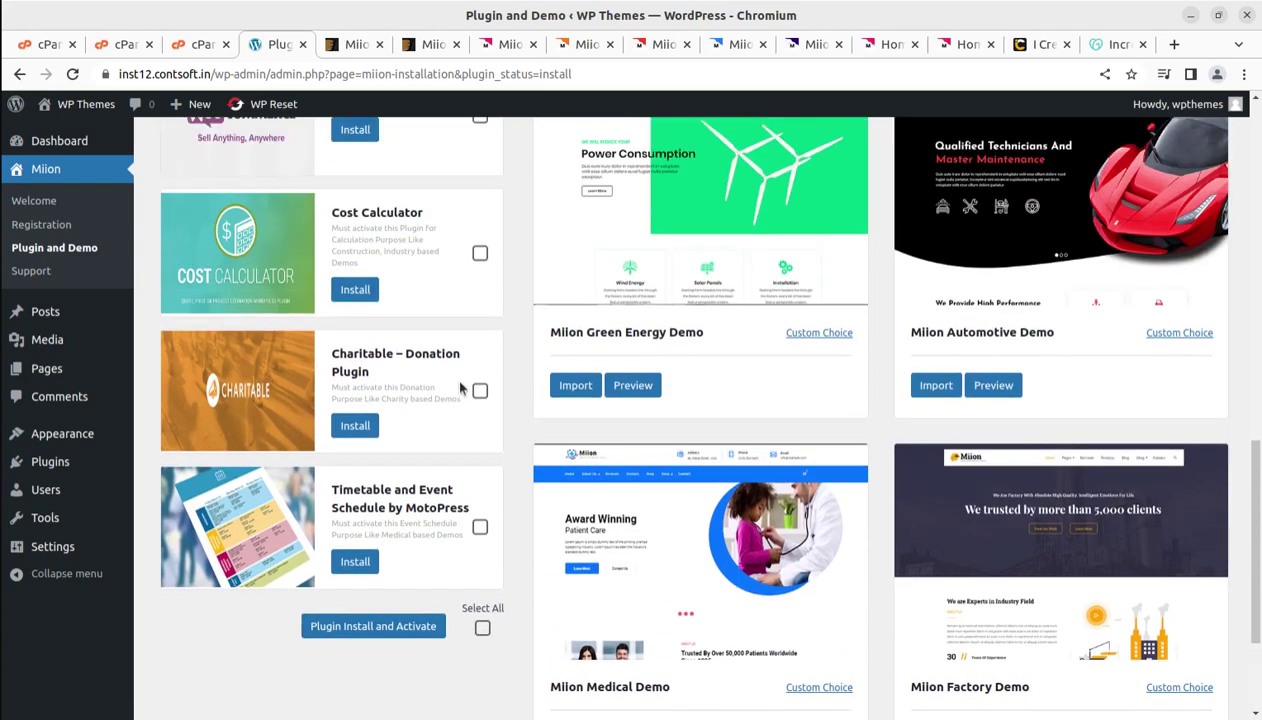
scroll(464, 390, "up", 12)
scroll(461, 388, "up", 4)
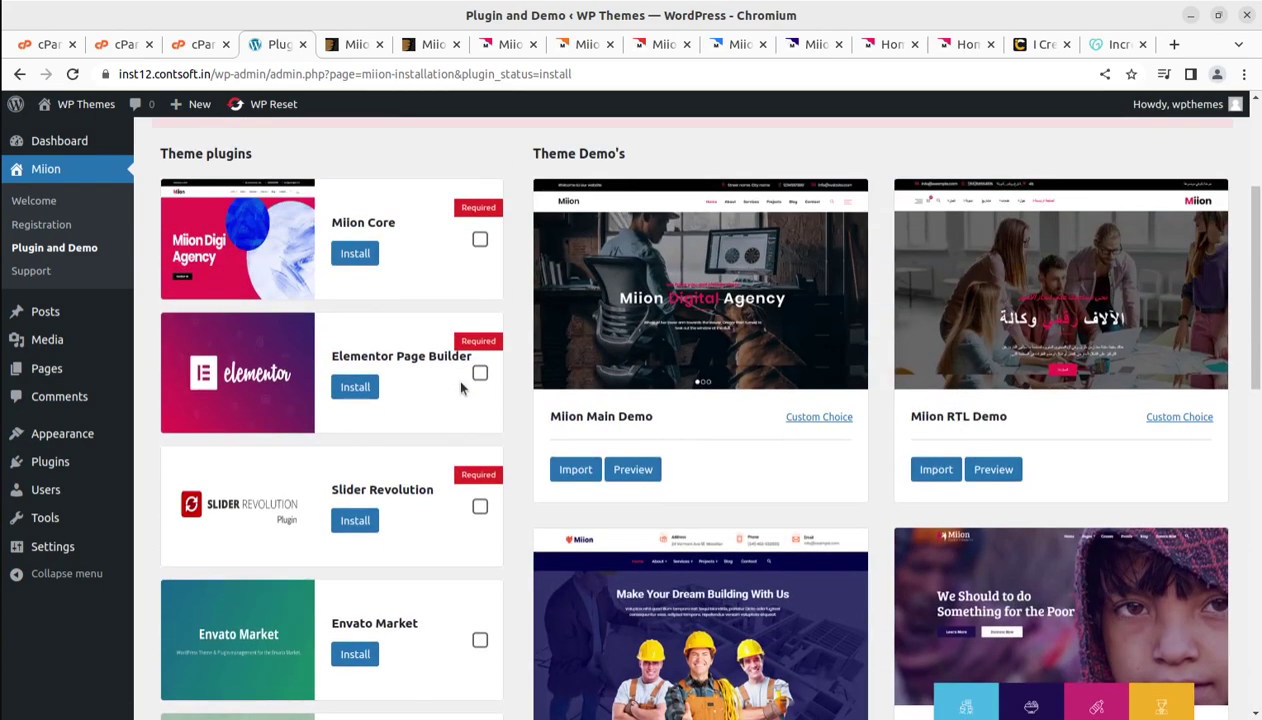
- Examine the theme plugin list from Miion Core to Timetable and Event Schedule, including which plugins are required or demo-specific
left_click_drag(397, 229, 333, 222)
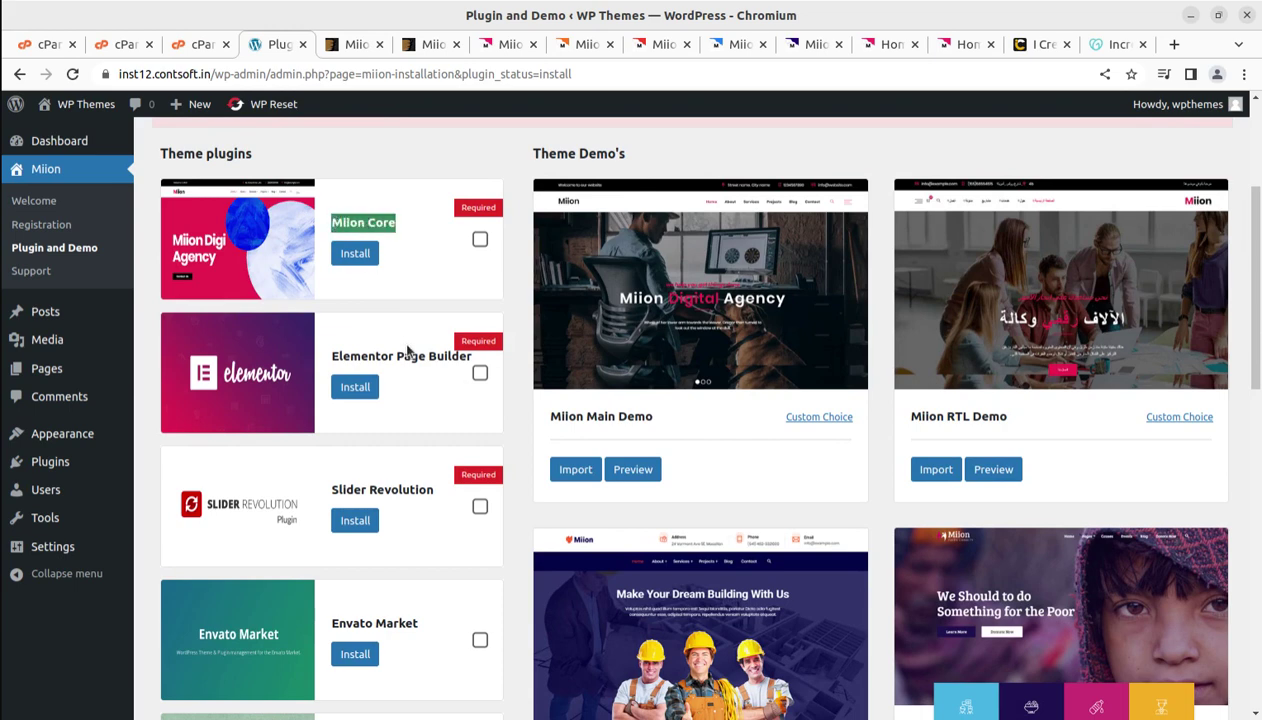
scroll(402, 342, "up", 4)
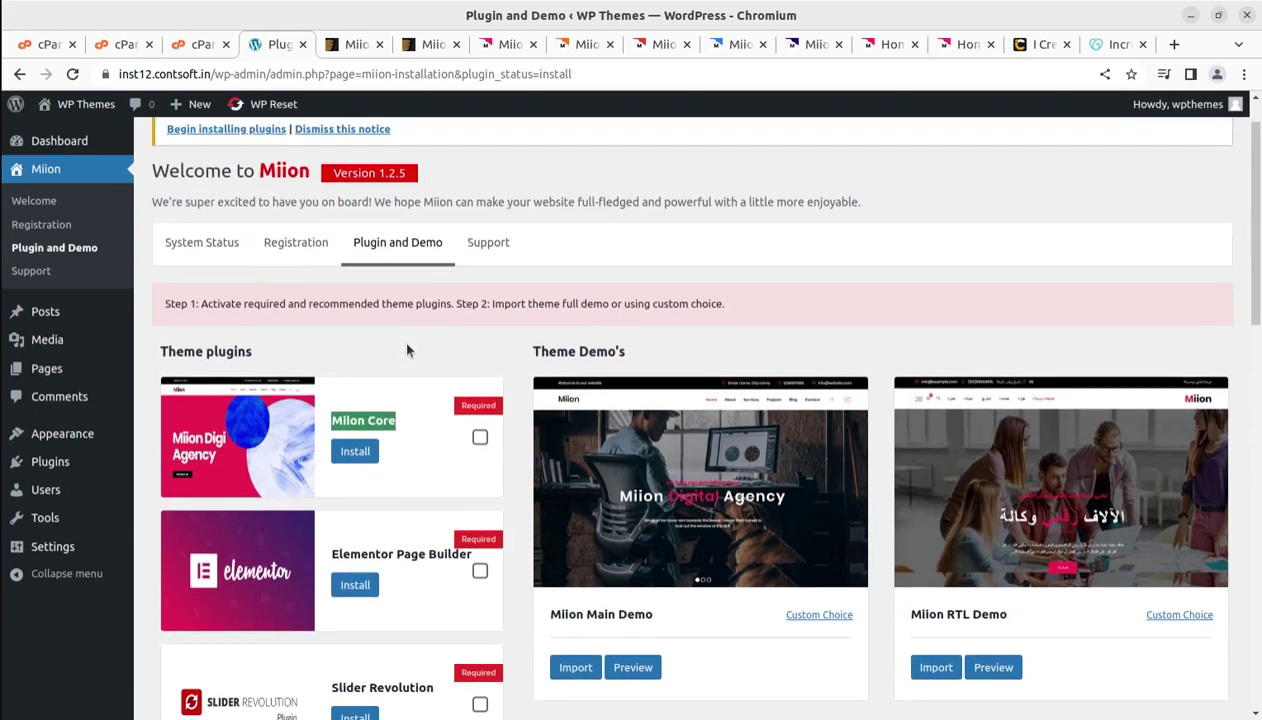
scroll(407, 350, "down", 4)
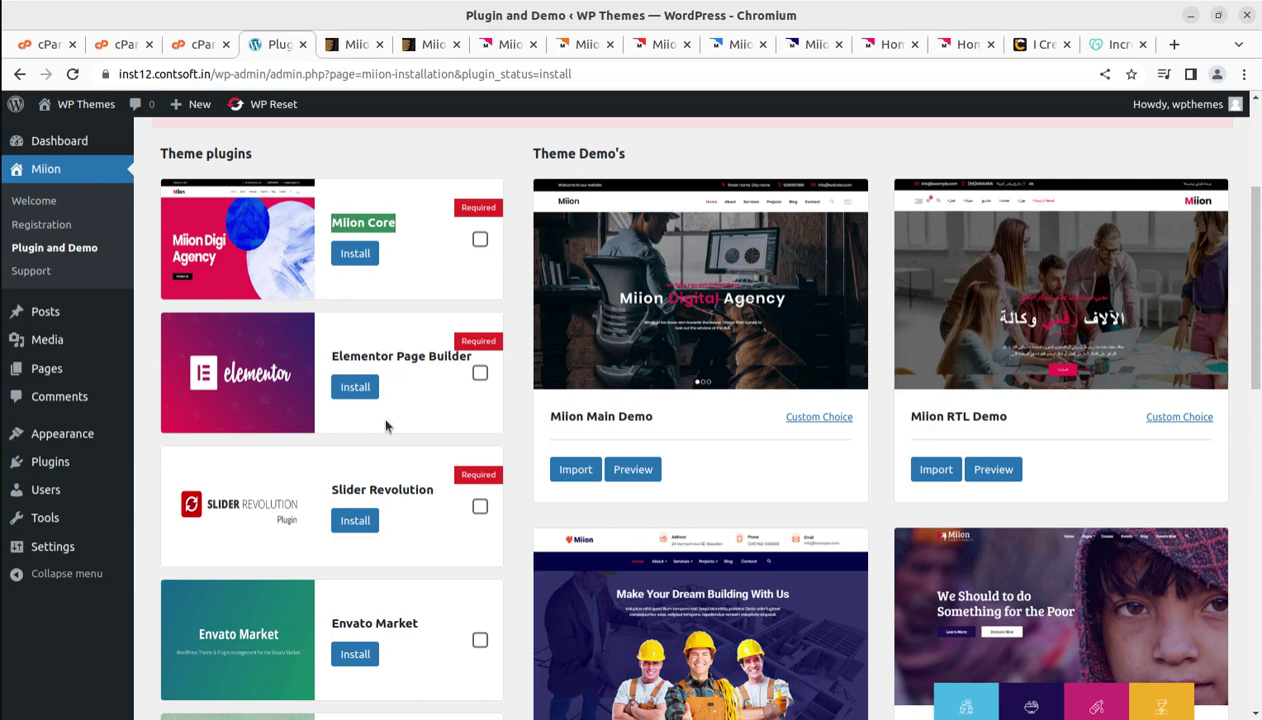
scroll(388, 427, "down", 3)
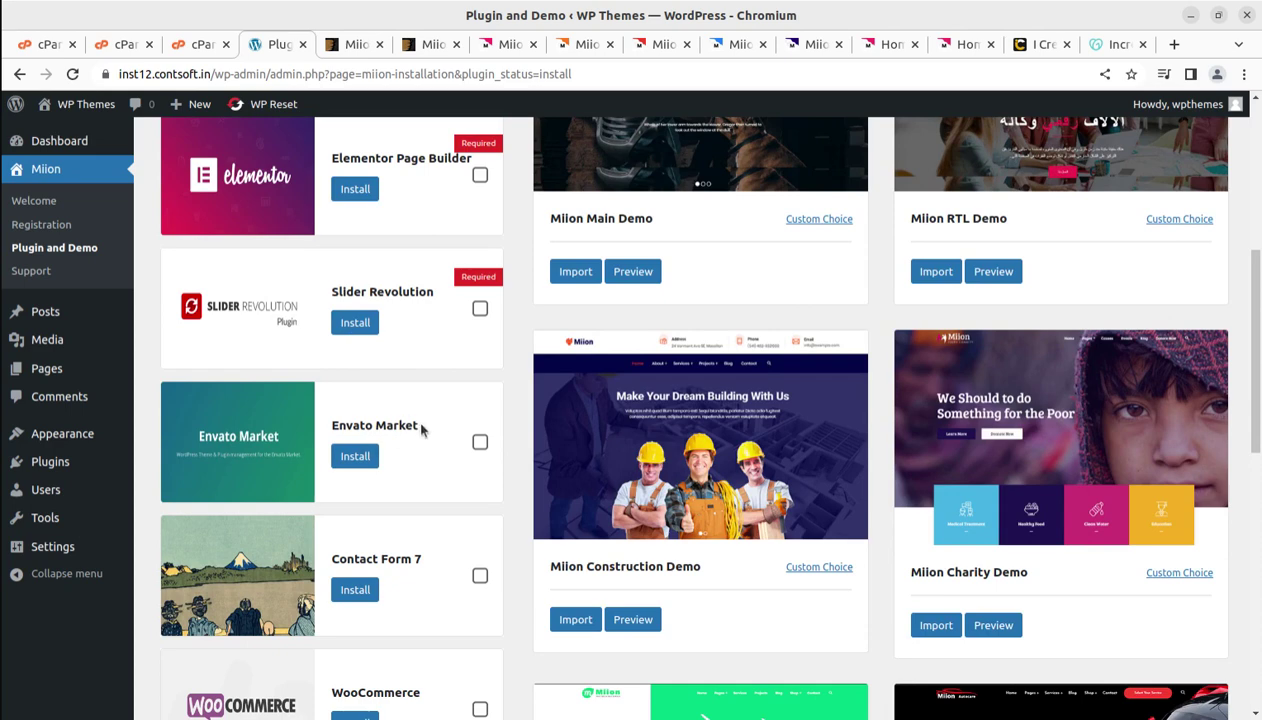
scroll(436, 425, "down", 1)
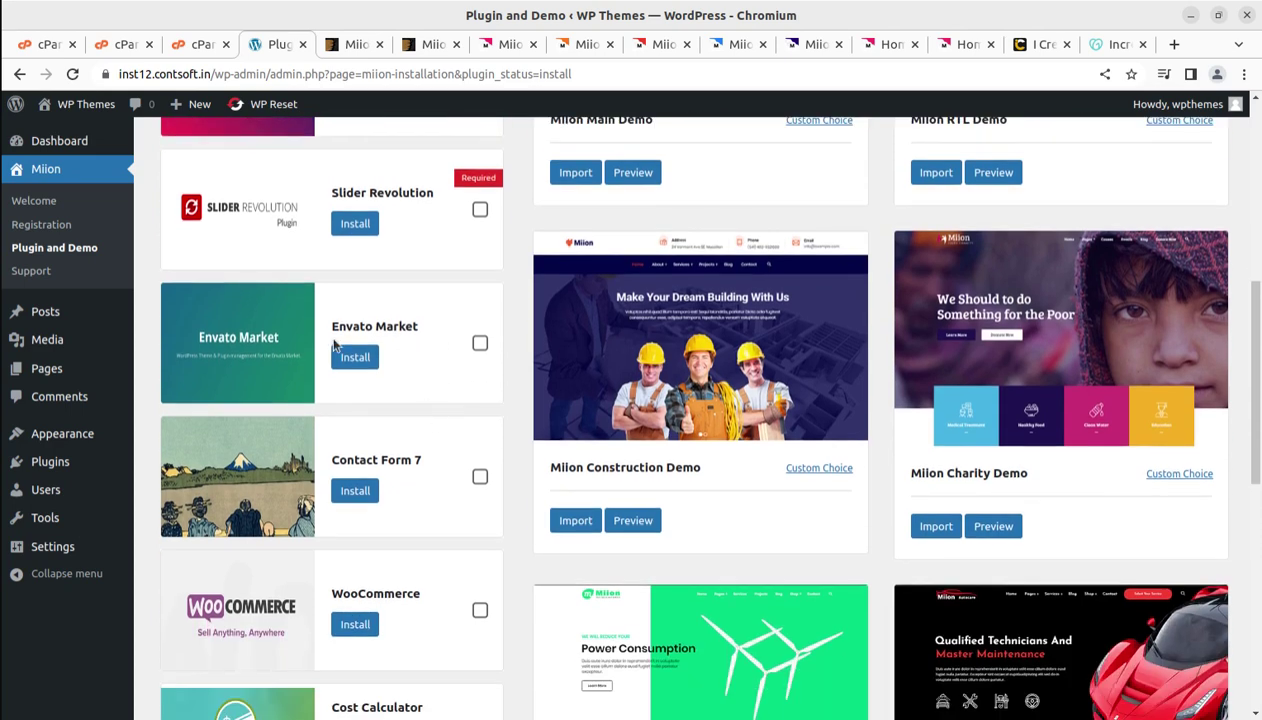
triple_click(400, 452)
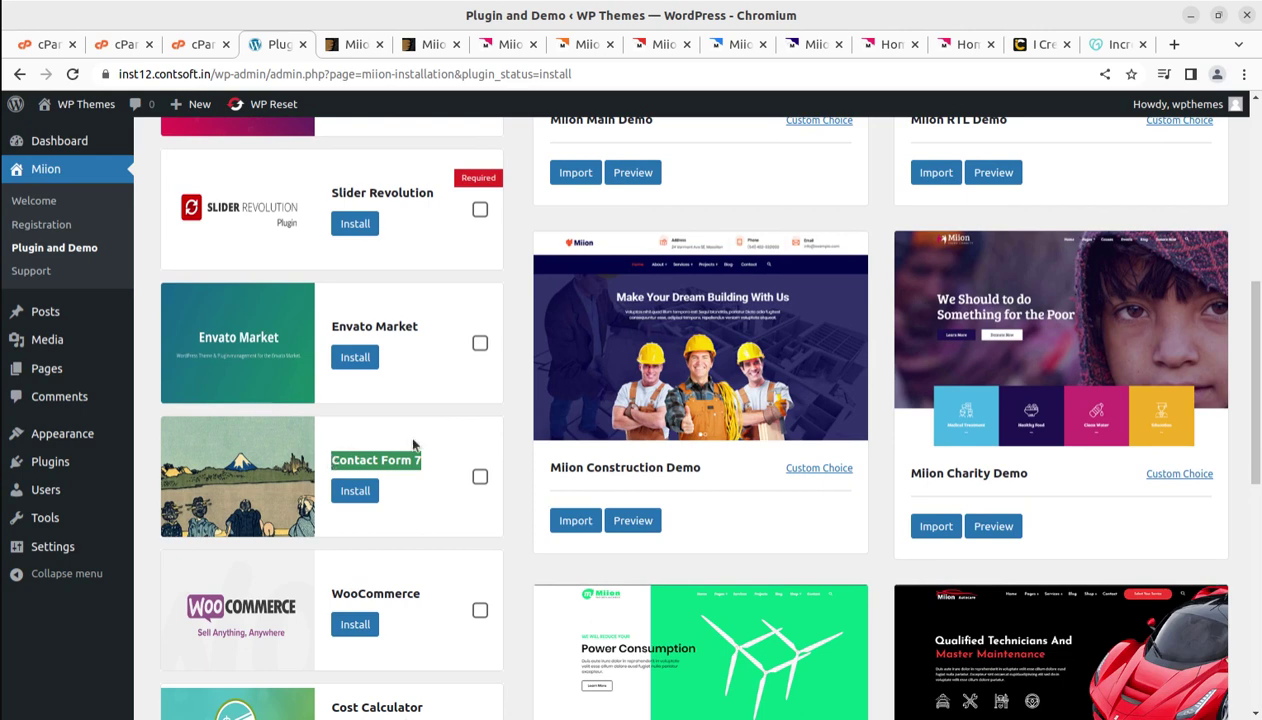
scroll(413, 445, "down", 2)
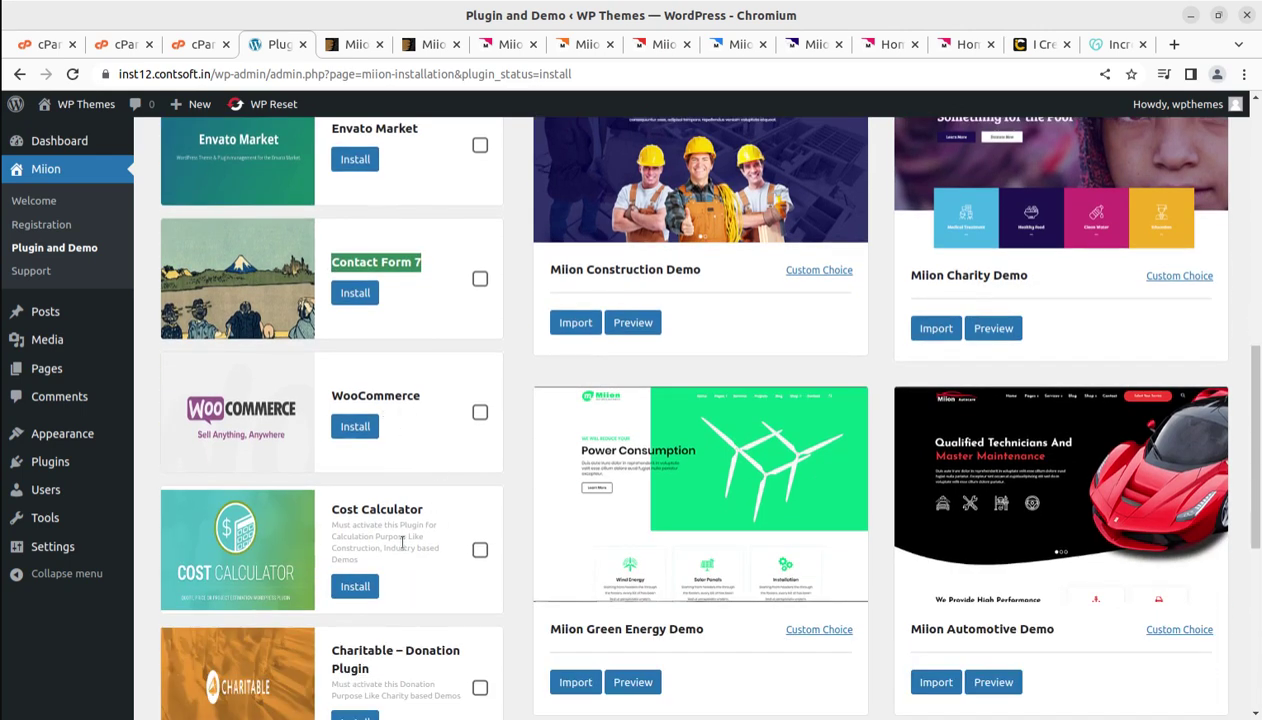
scroll(380, 553, "down", 3)
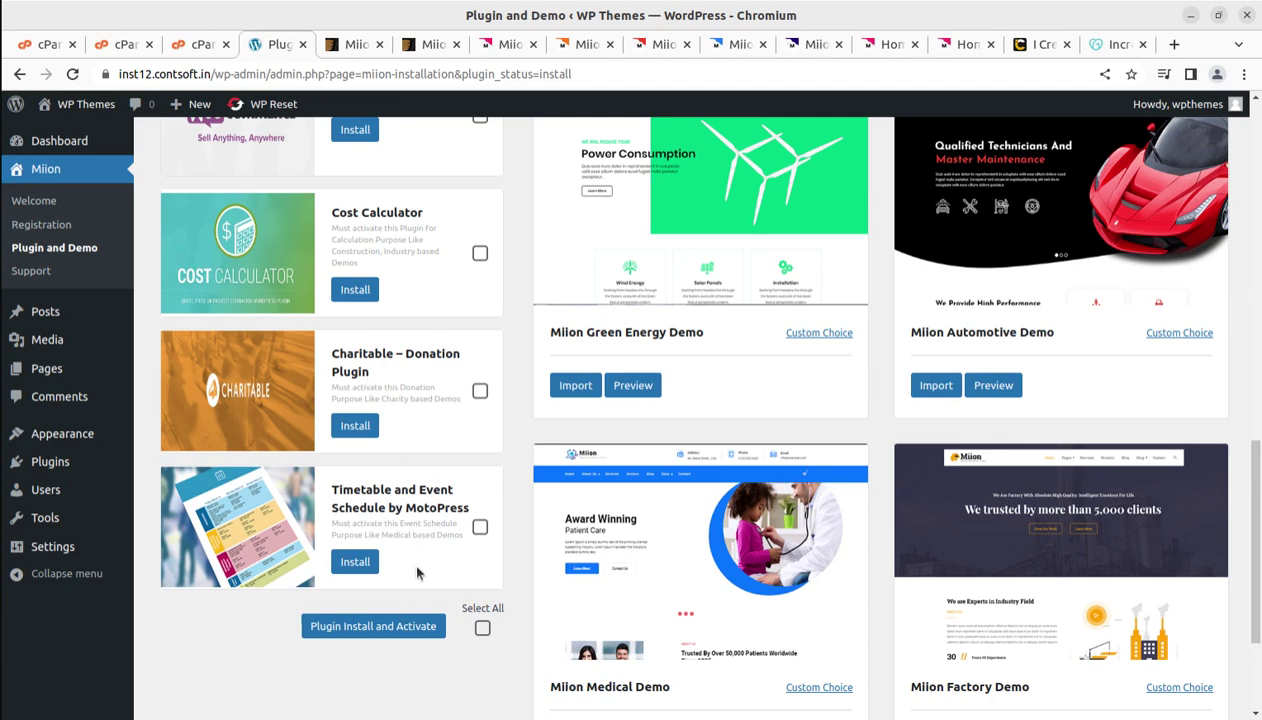
- Select the Timetable and Event Schedule, Cost Calculator, WooCommerce and Contact Form 7 plugins for installation
left_click(479, 526)
scroll(403, 408, "up", 4)
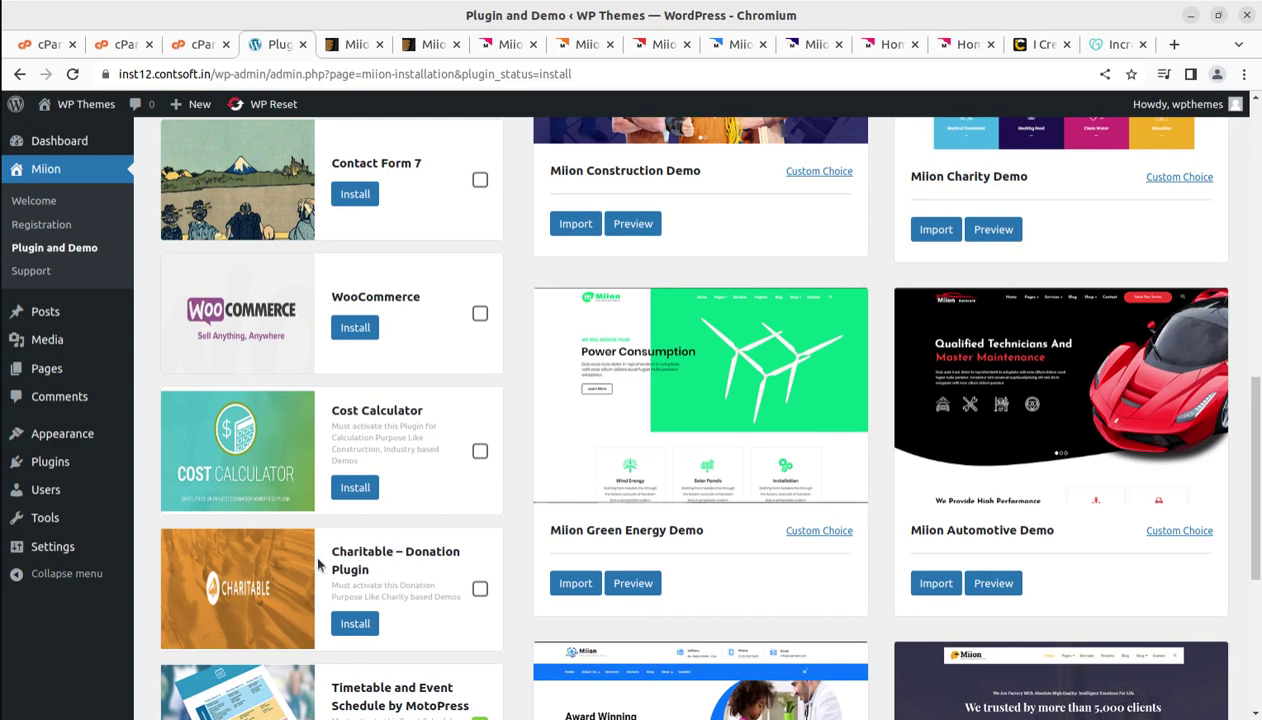
left_click(480, 452)
scroll(418, 385, "up", 2)
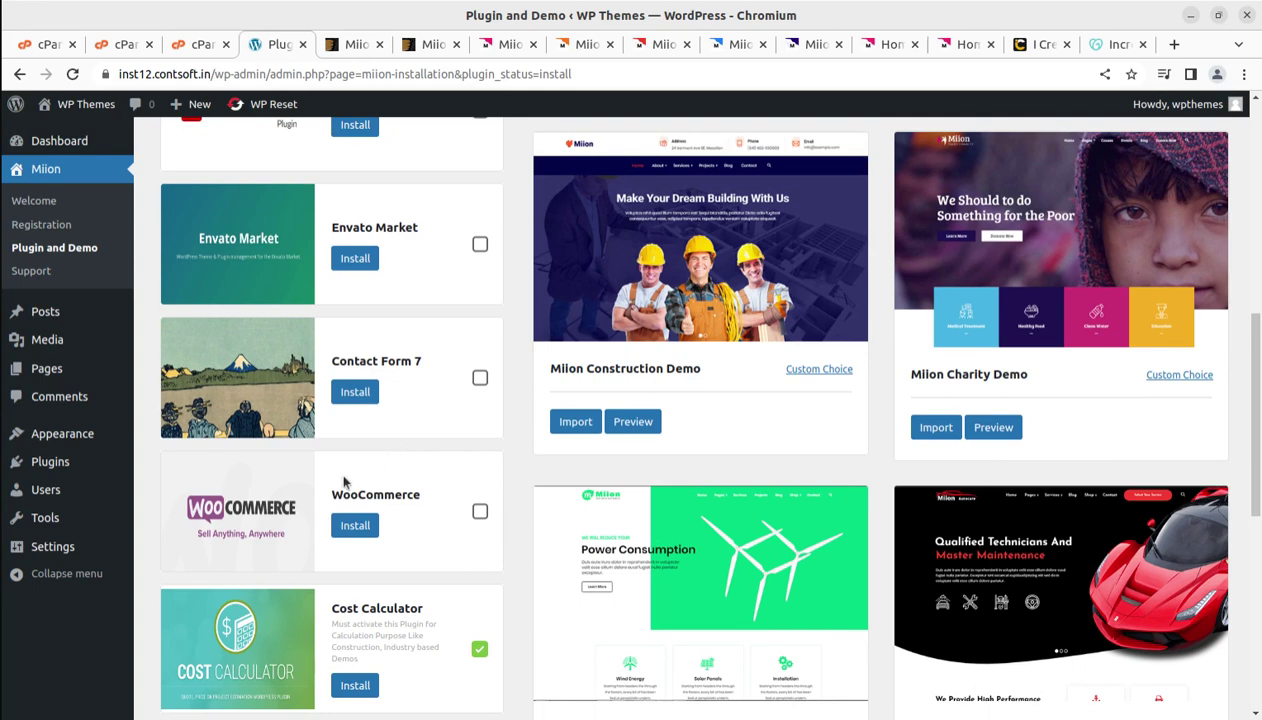
left_click(480, 512)
left_click(480, 377)
- Add the required Slider Revolution, Elementor Page Builder and Miion Core plugins to the installation selection
scroll(487, 400, "up", 4)
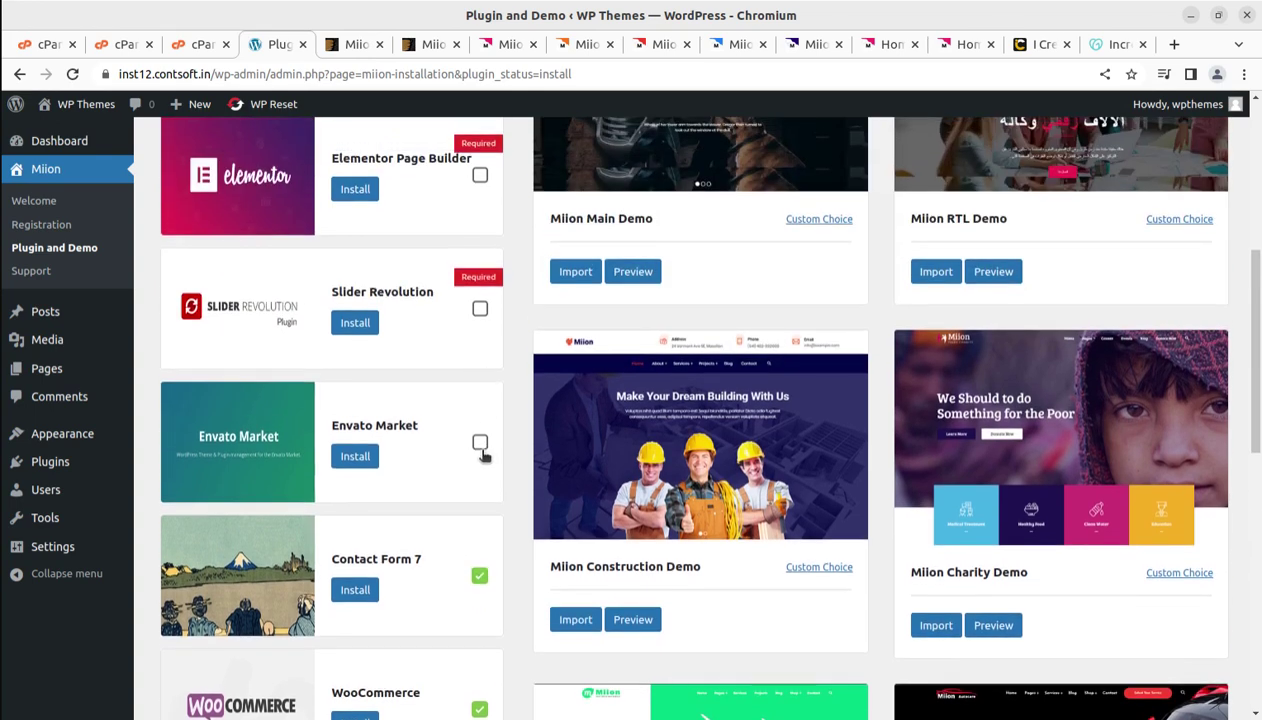
scroll(479, 397, "up", 2)
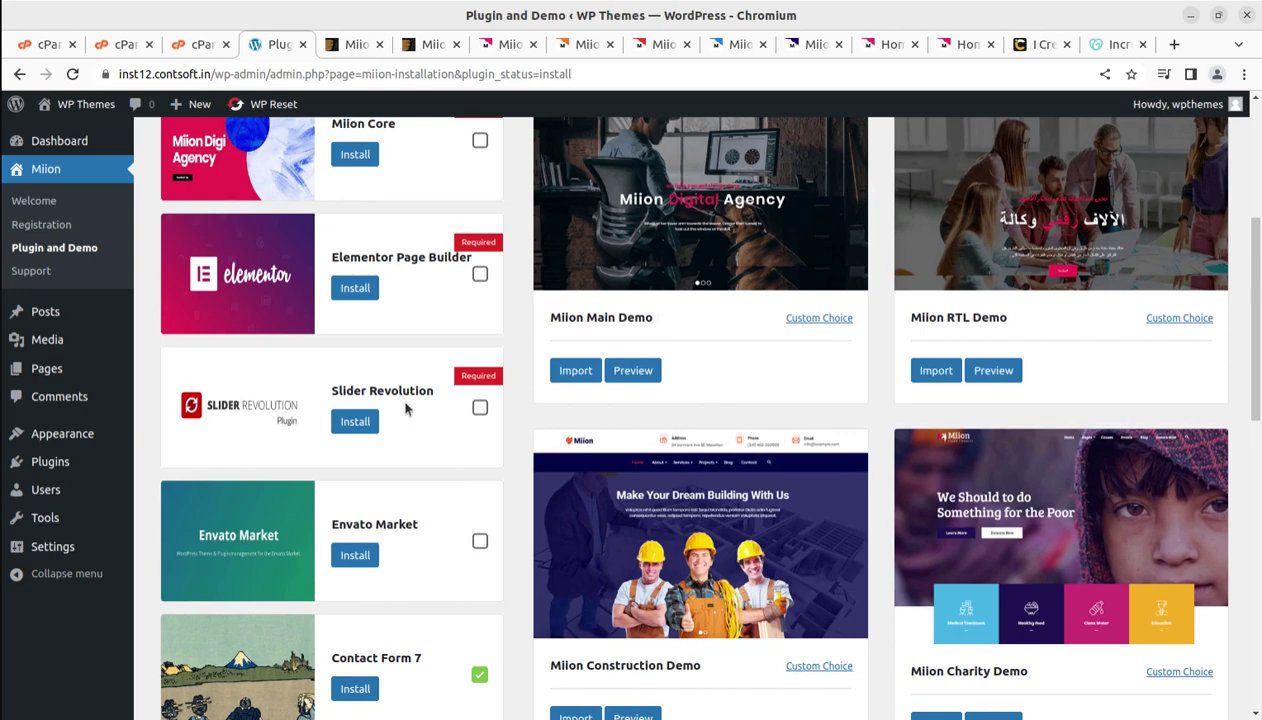
left_click(480, 407)
left_click(480, 274)
scroll(484, 397, "up", 4)
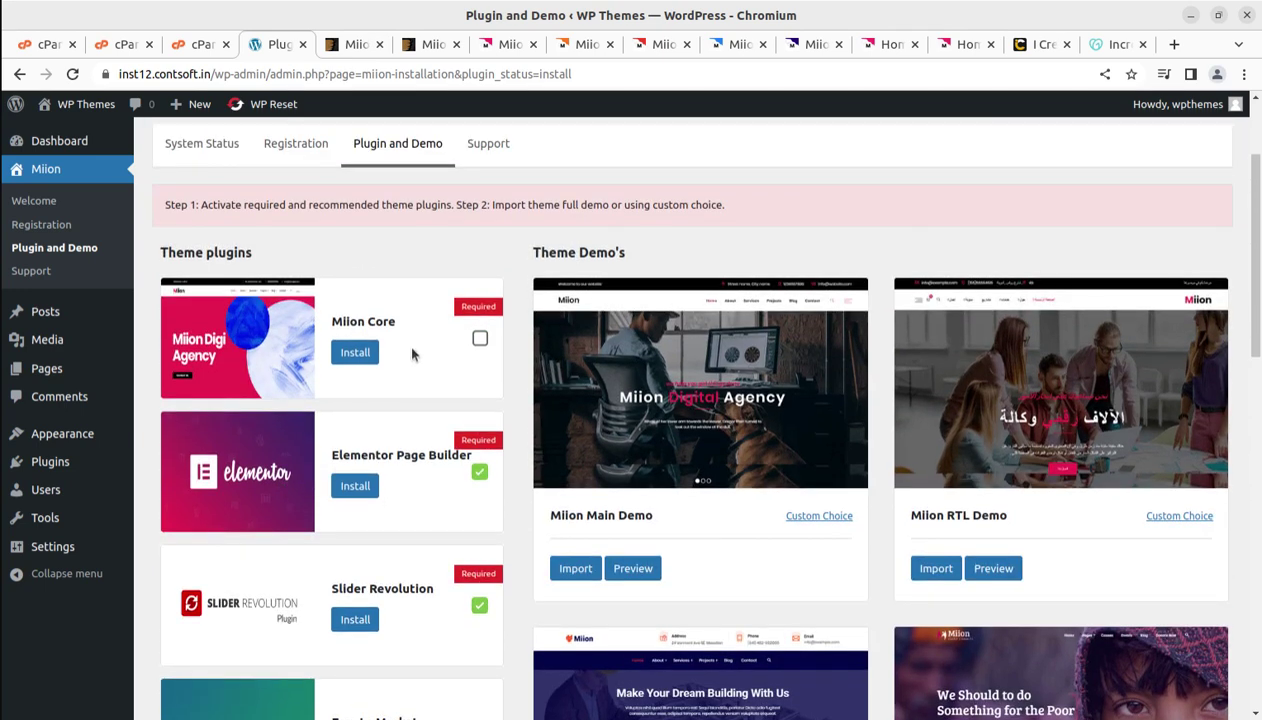
left_click(480, 339)
- Install and activate all the selected theme plugins and check the installation progress
scroll(456, 465, "down", 10)
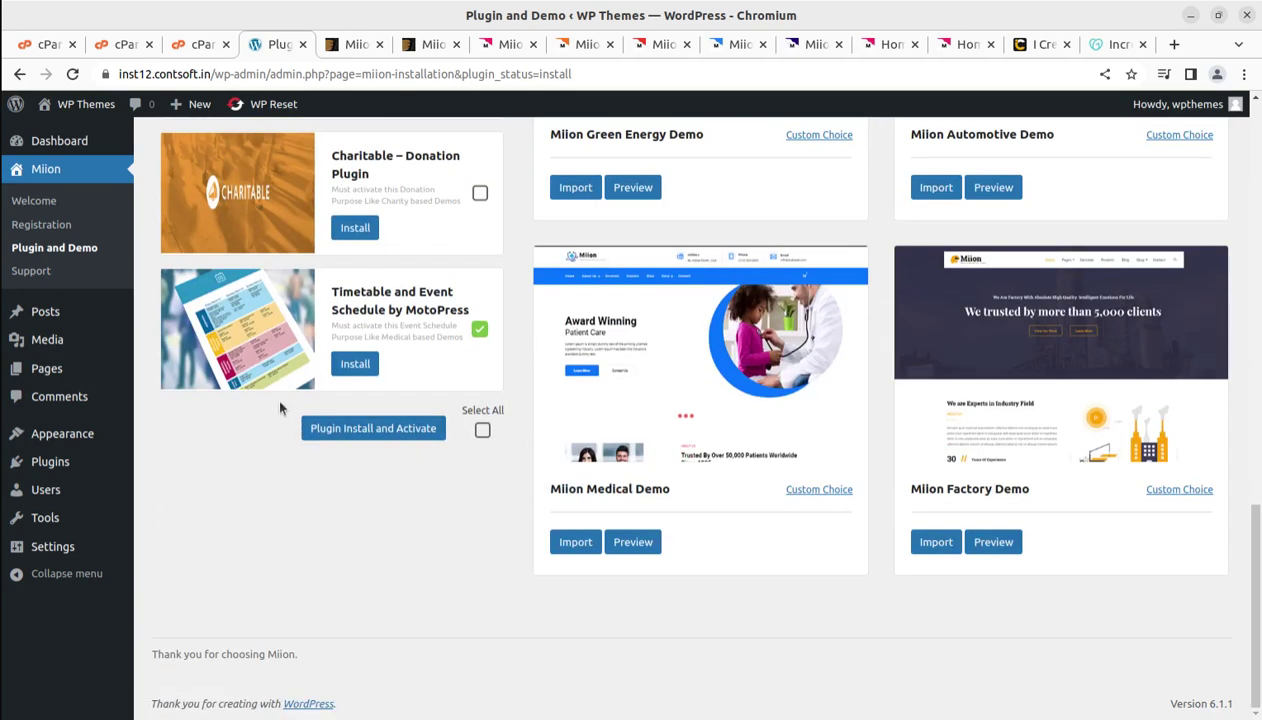
left_click(351, 432)
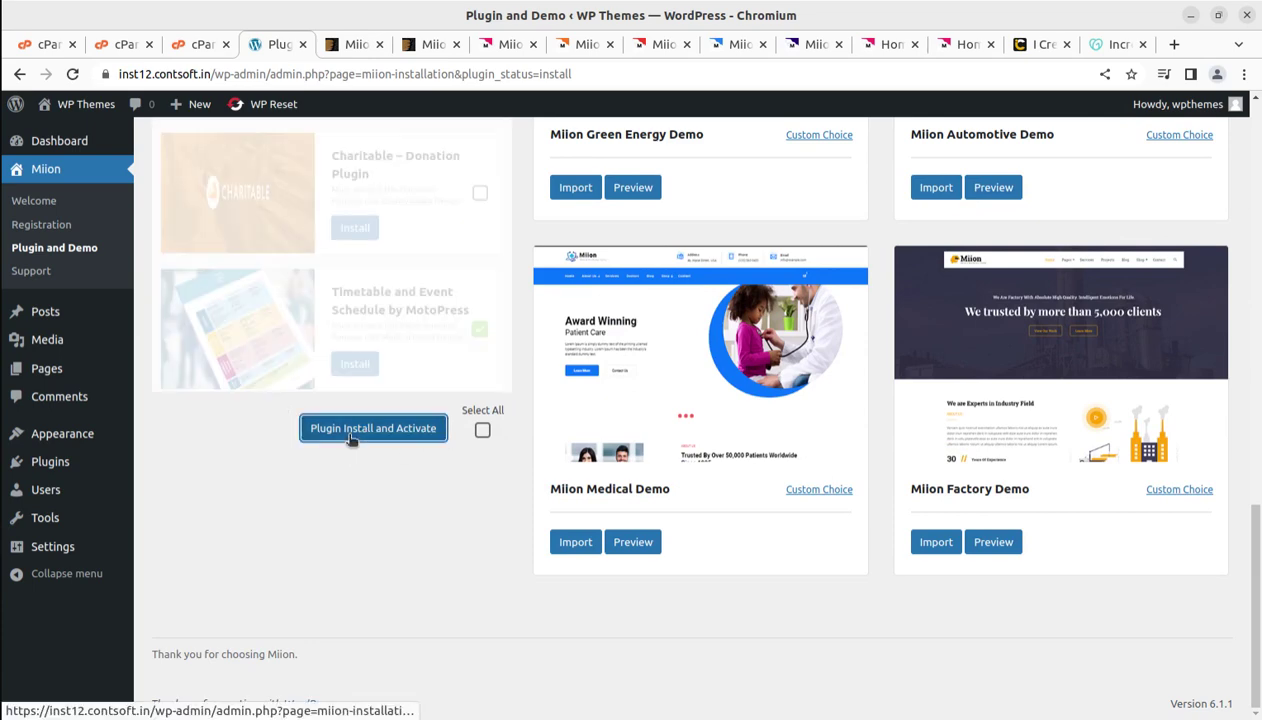
scroll(351, 440, "up", 6)
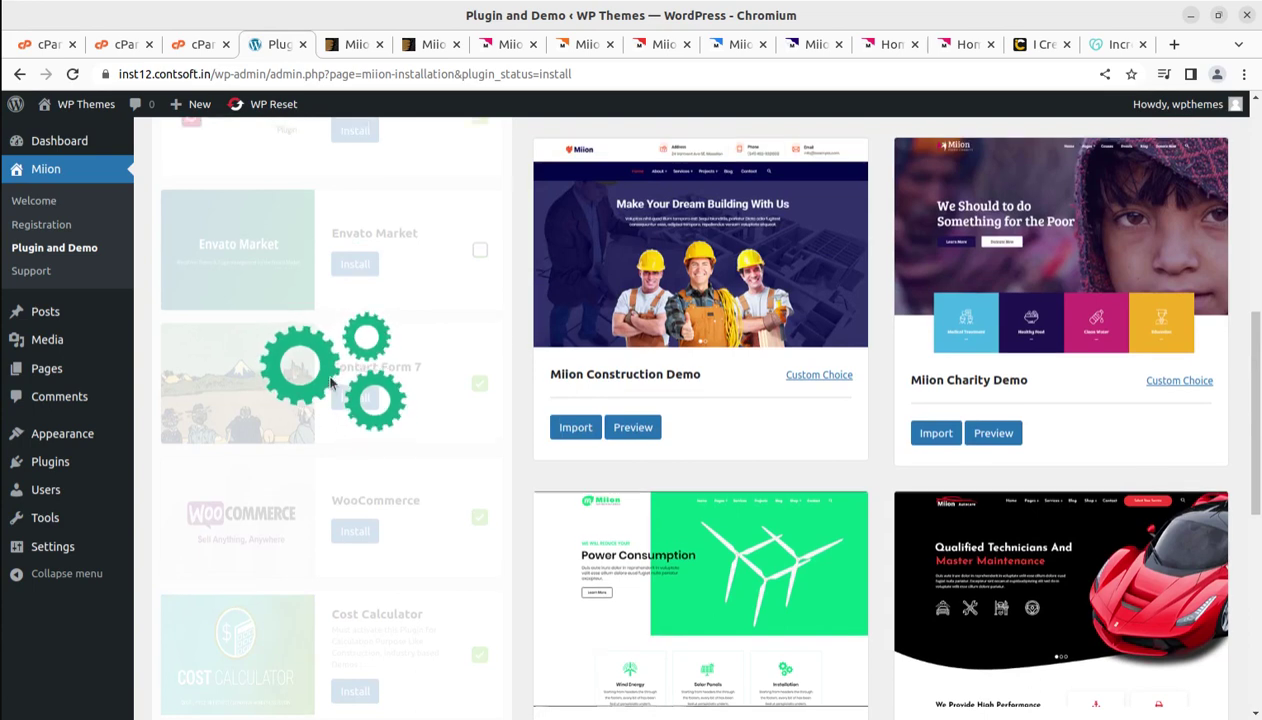
scroll(330, 380, "up", 4)
scroll(330, 380, "down", 2)
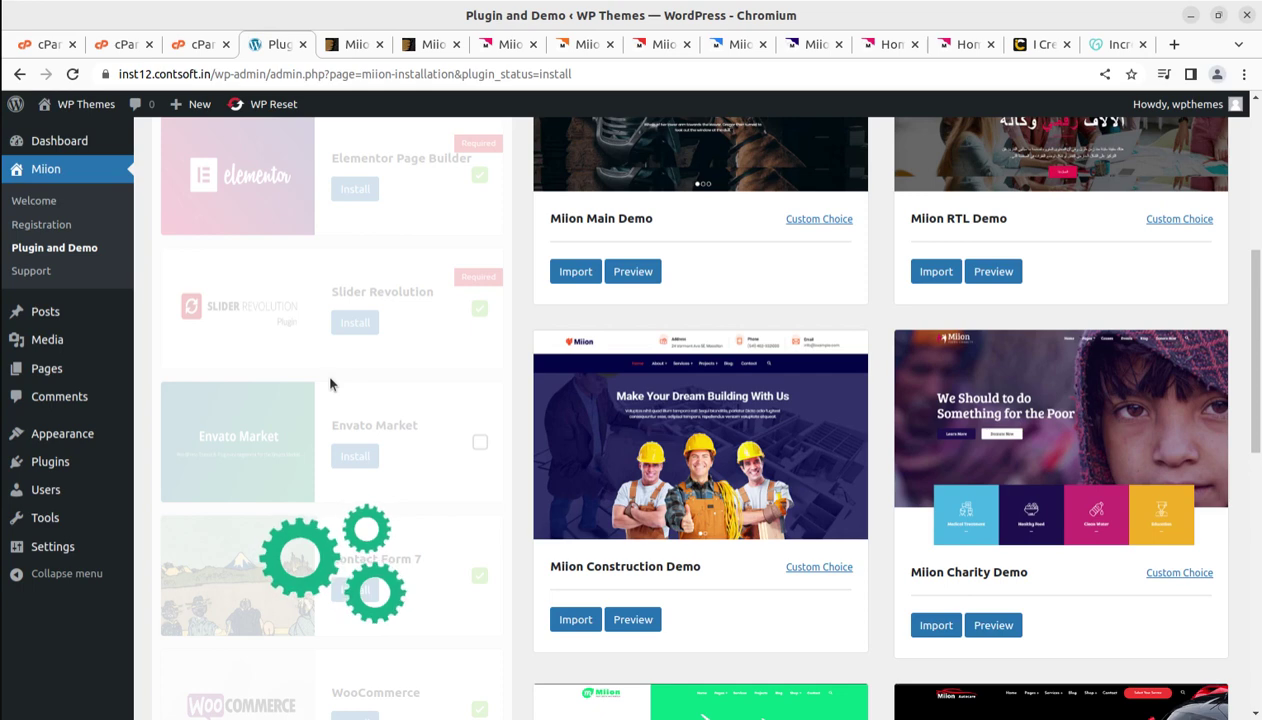
- Switch to the Miion demo website, open the Company History page and look through its content
left_click(490, 46)
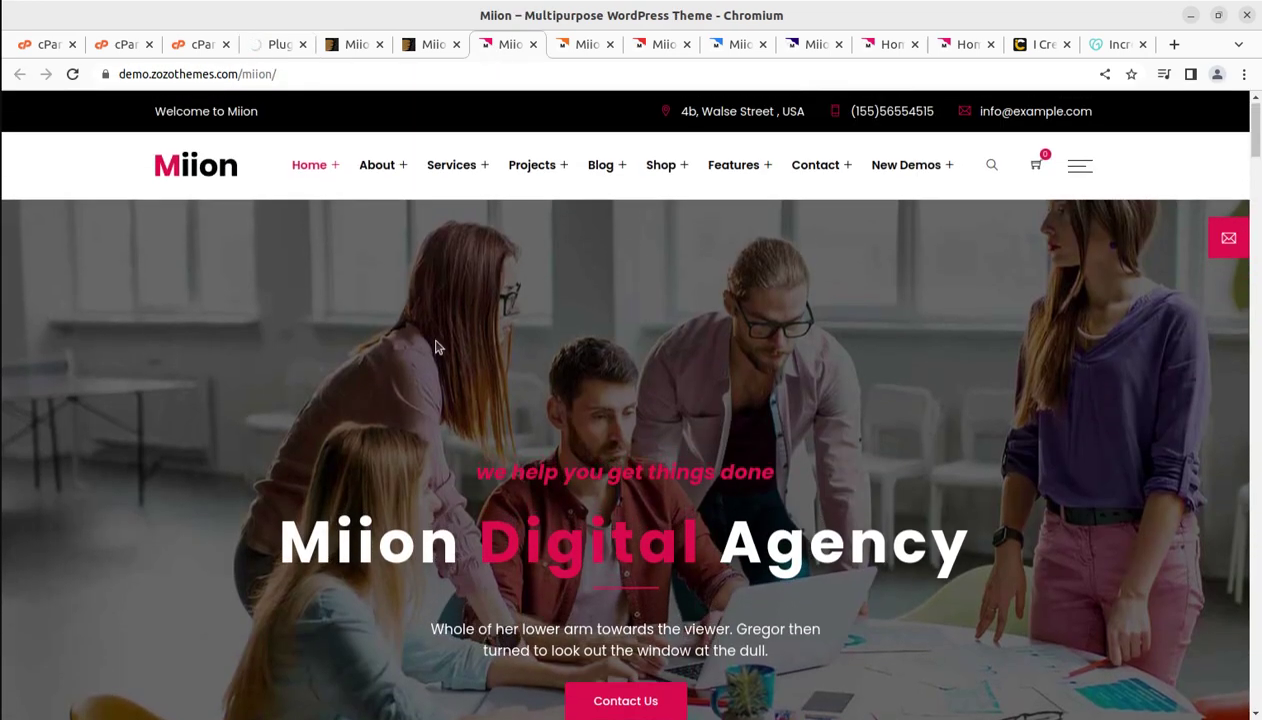
mouse_move(373, 186)
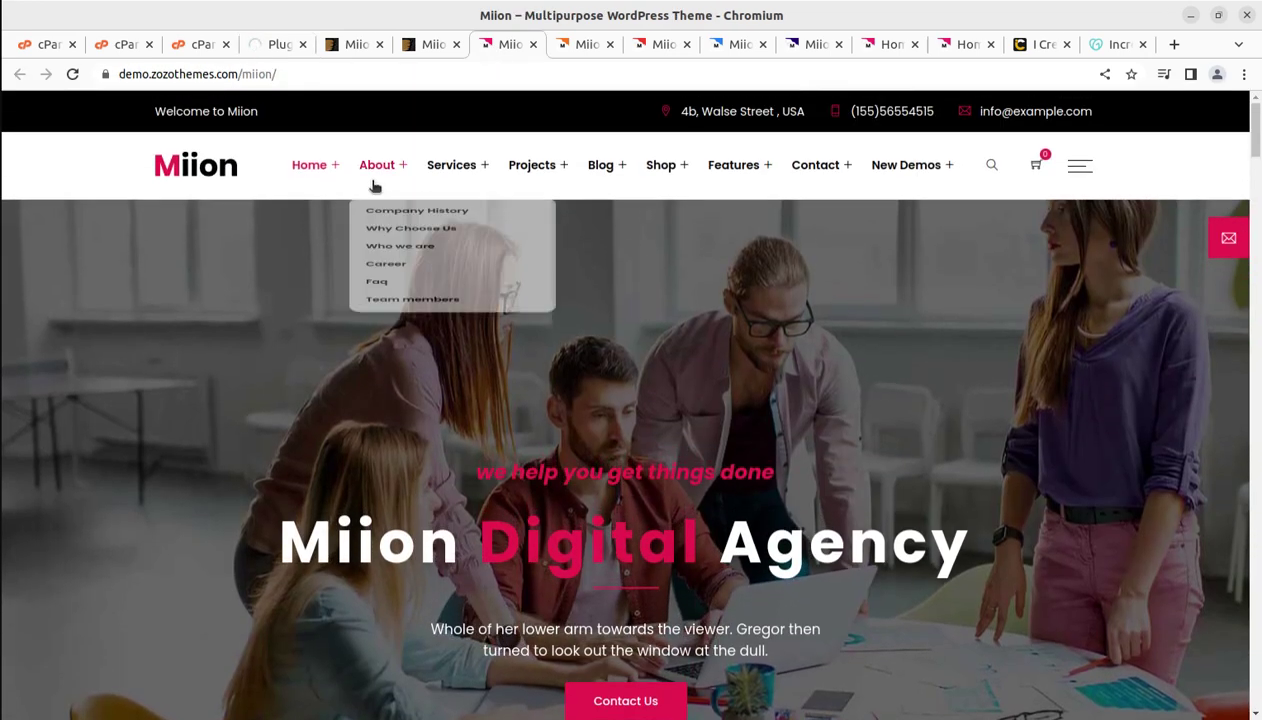
left_click(379, 230)
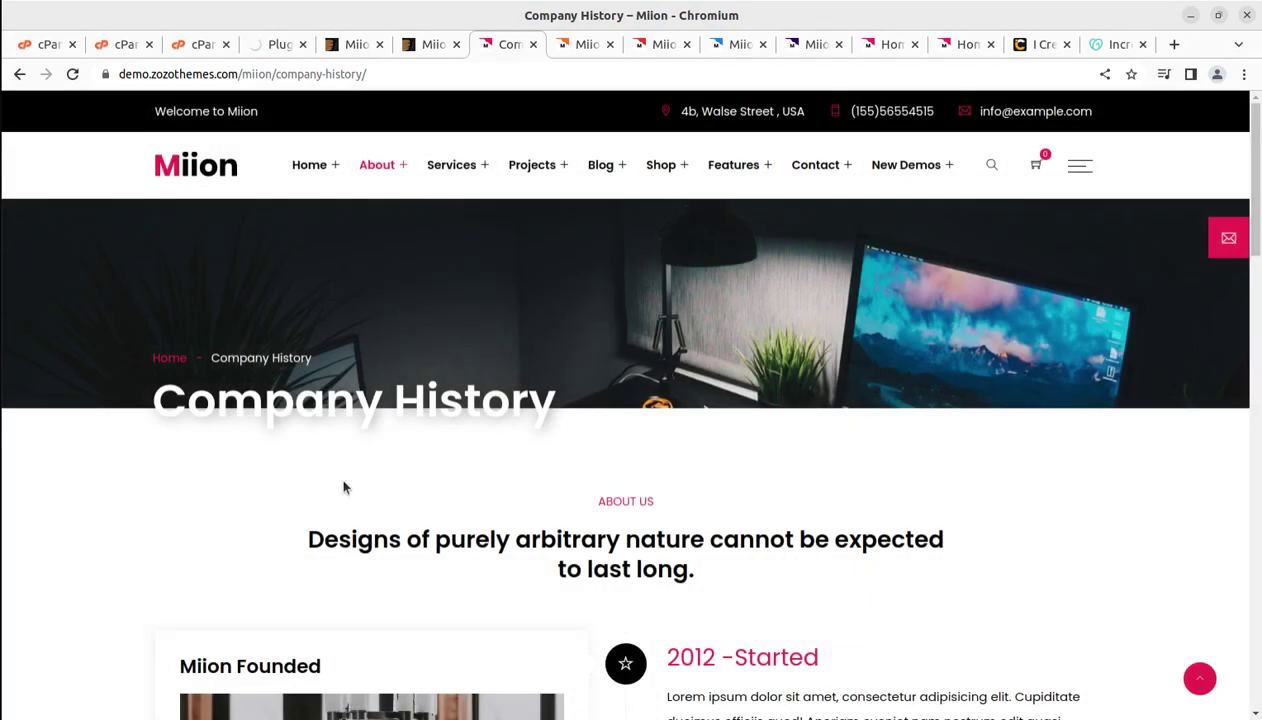
scroll(538, 451, "down", 10)
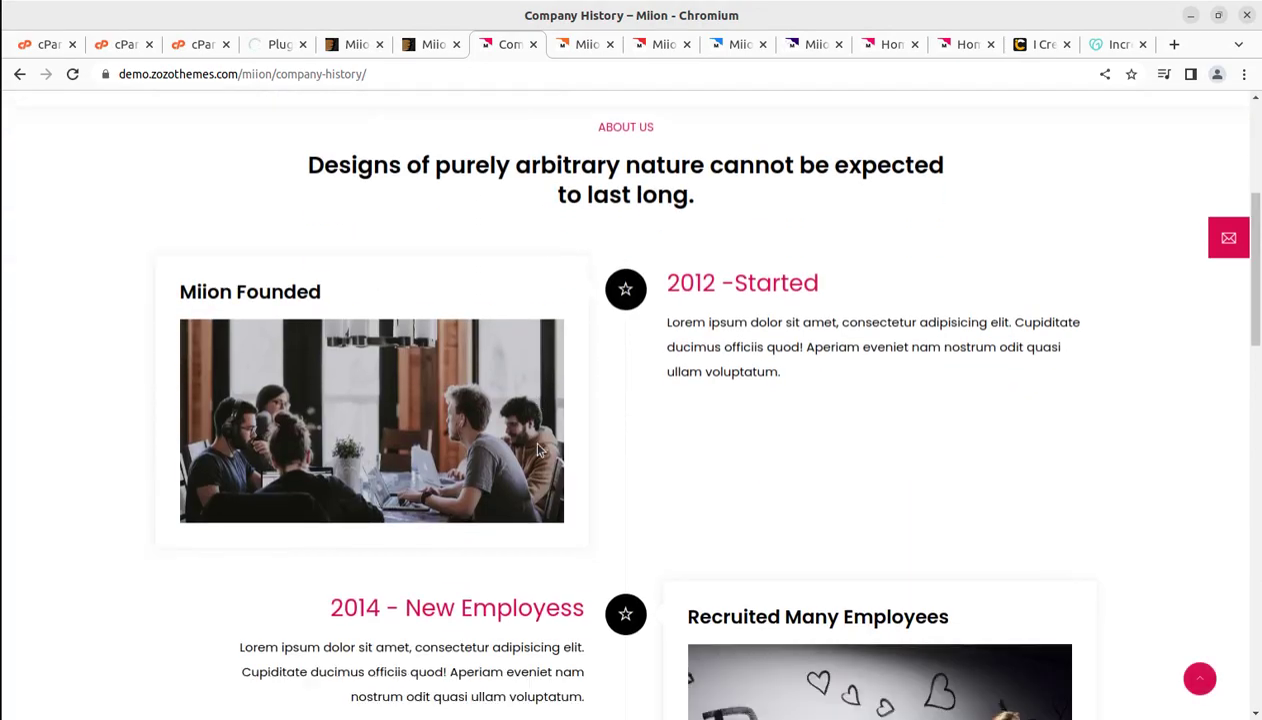
scroll(536, 443, "down", 12)
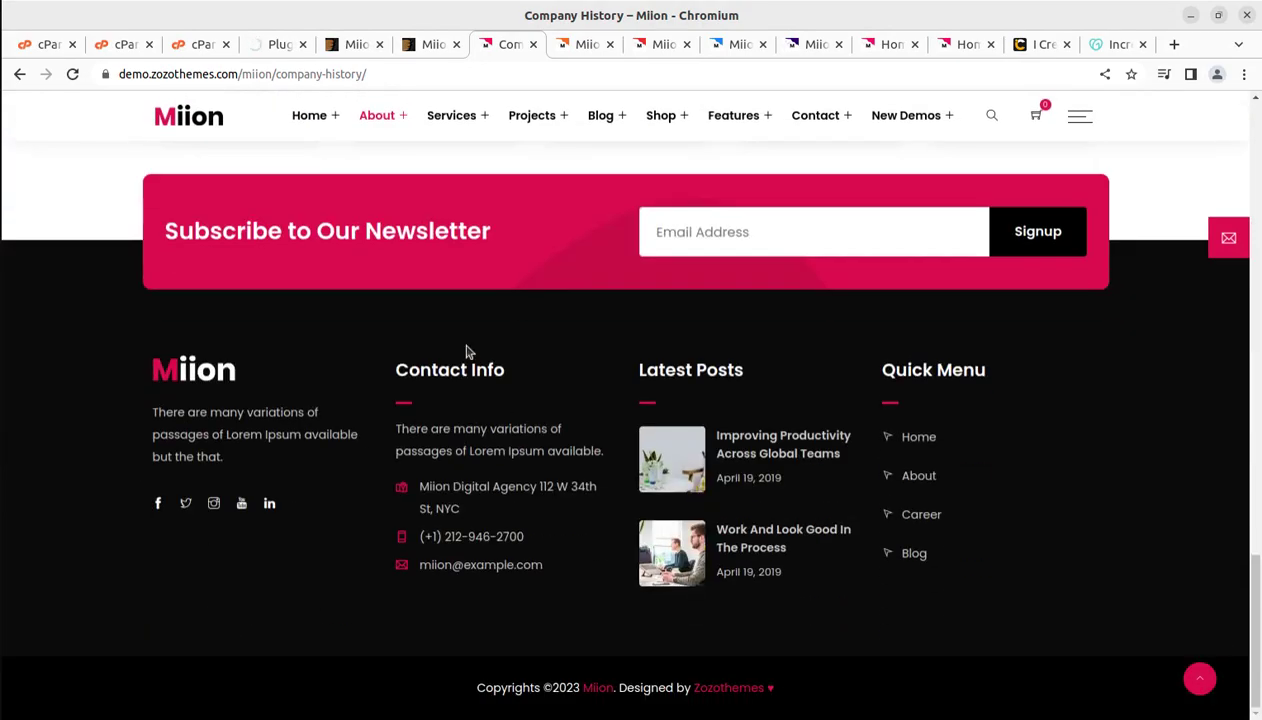
scroll(468, 349, "up", 8)
scroll(470, 344, "up", 2)
- Open the Why Choose Us page of the Miion demo and look through its sections
mouse_move(383, 120)
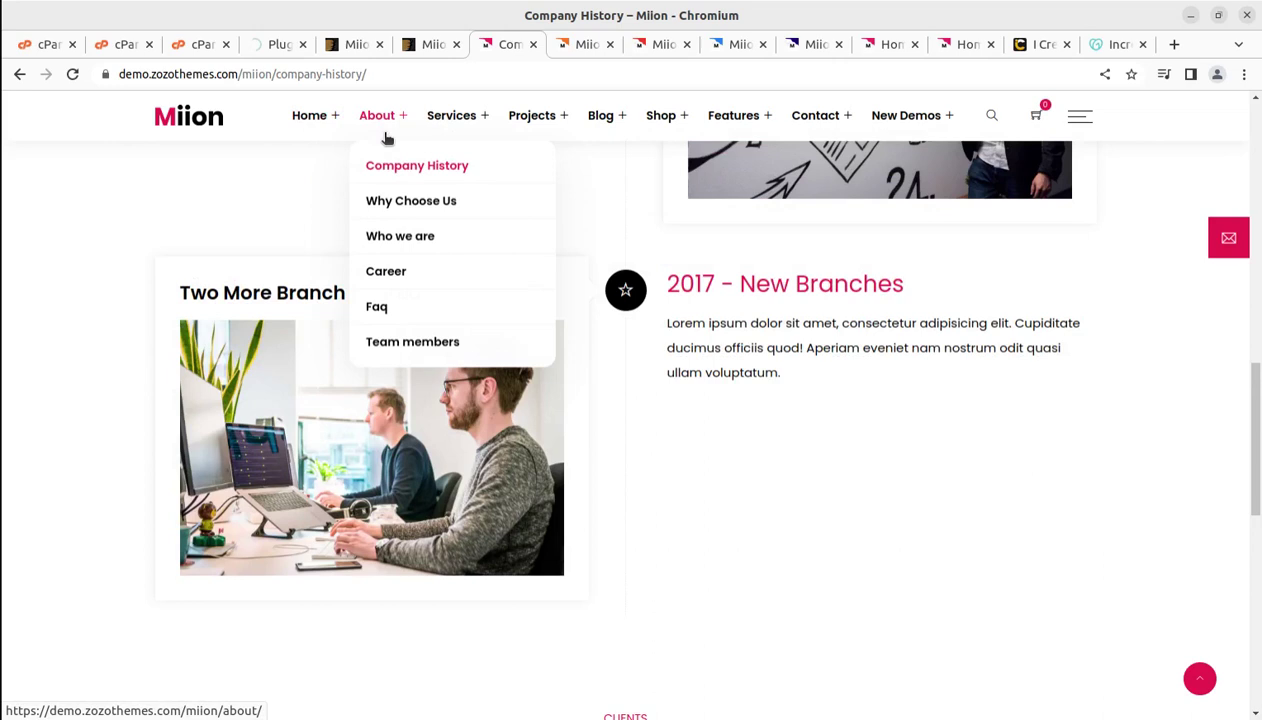
left_click(396, 207)
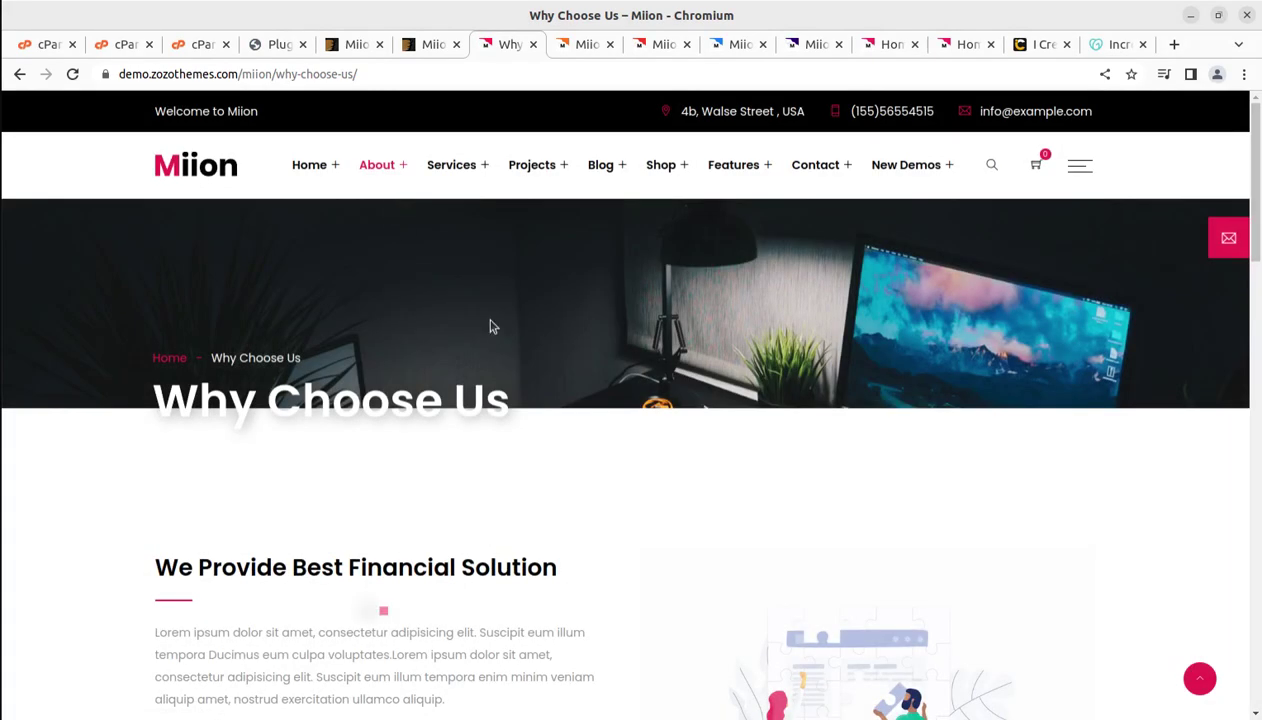
scroll(490, 326, "down", 2)
scroll(490, 332, "down", 15)
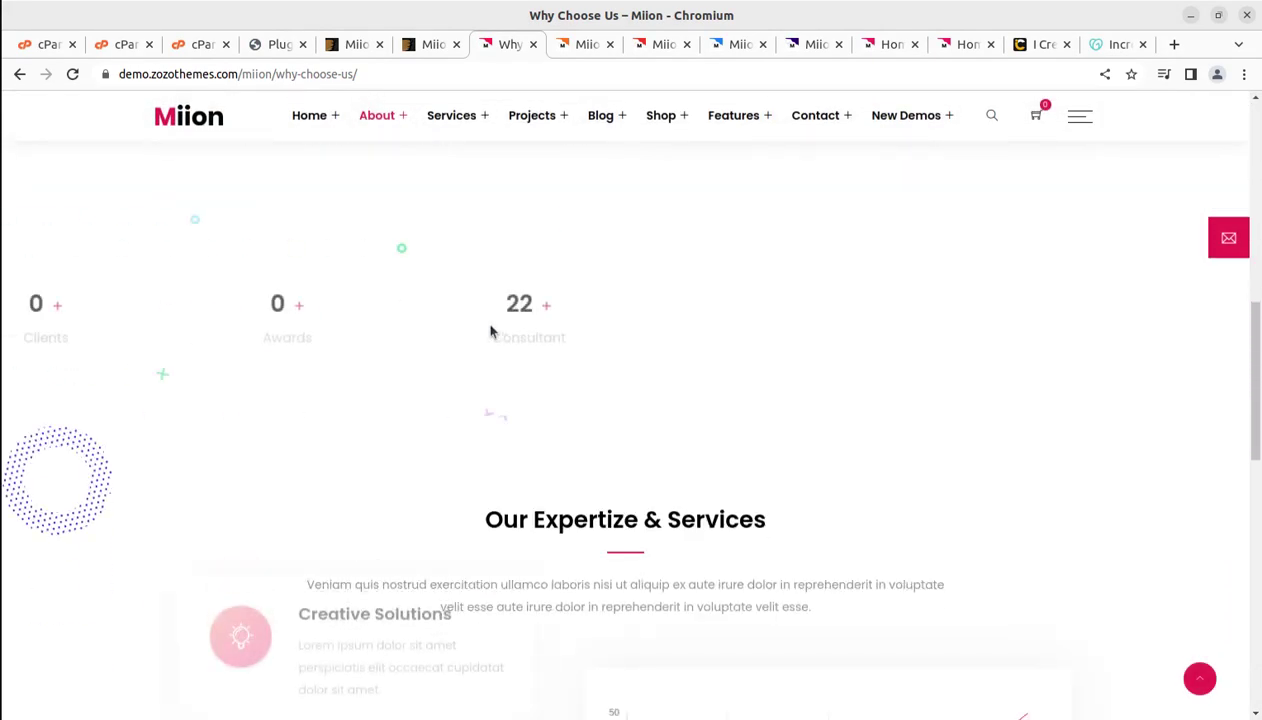
scroll(490, 332, "up", 5)
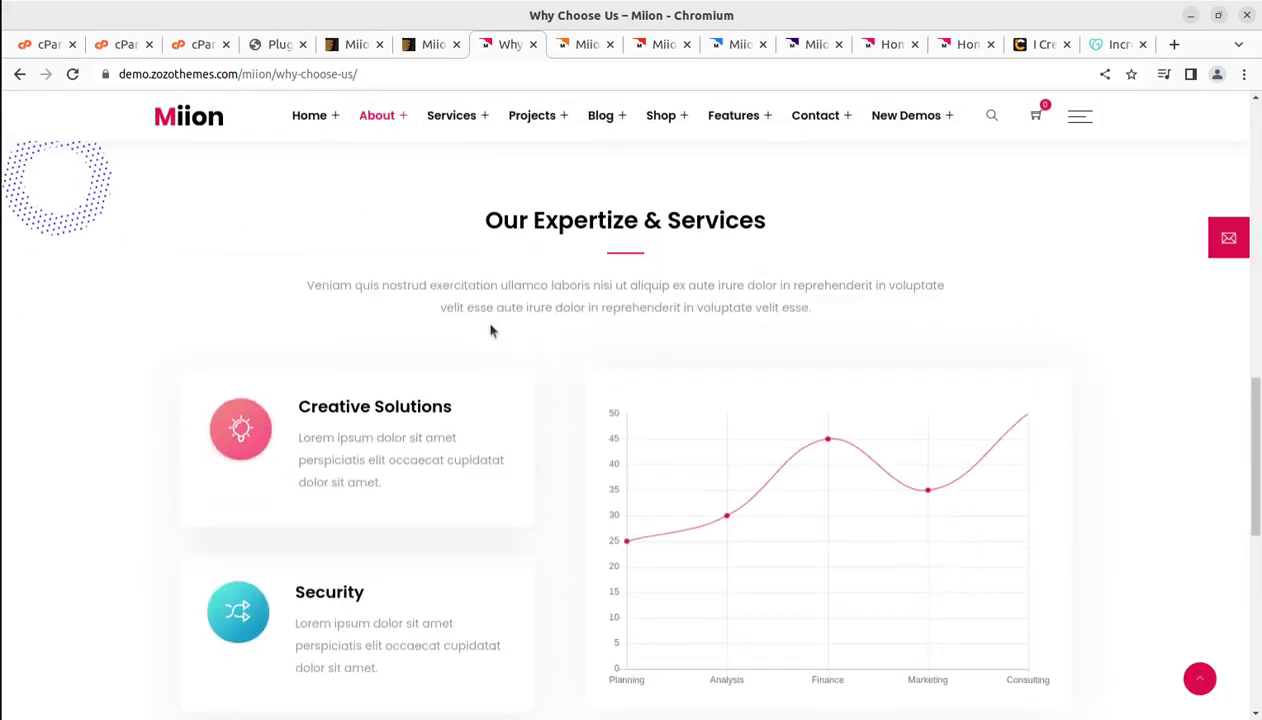
- Open the Who We Are page of the Miion demo and look through its story, mission and vision sections
mouse_move(381, 125)
left_click(409, 243)
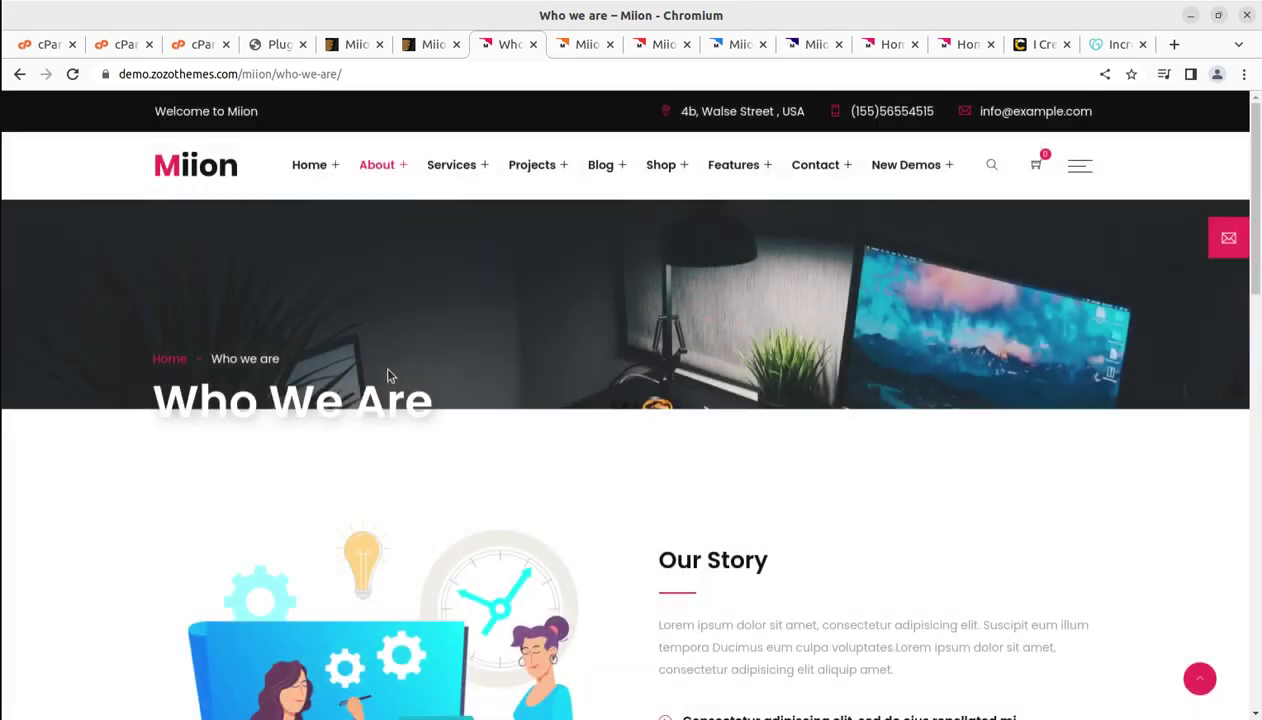
scroll(389, 373, "down", 8)
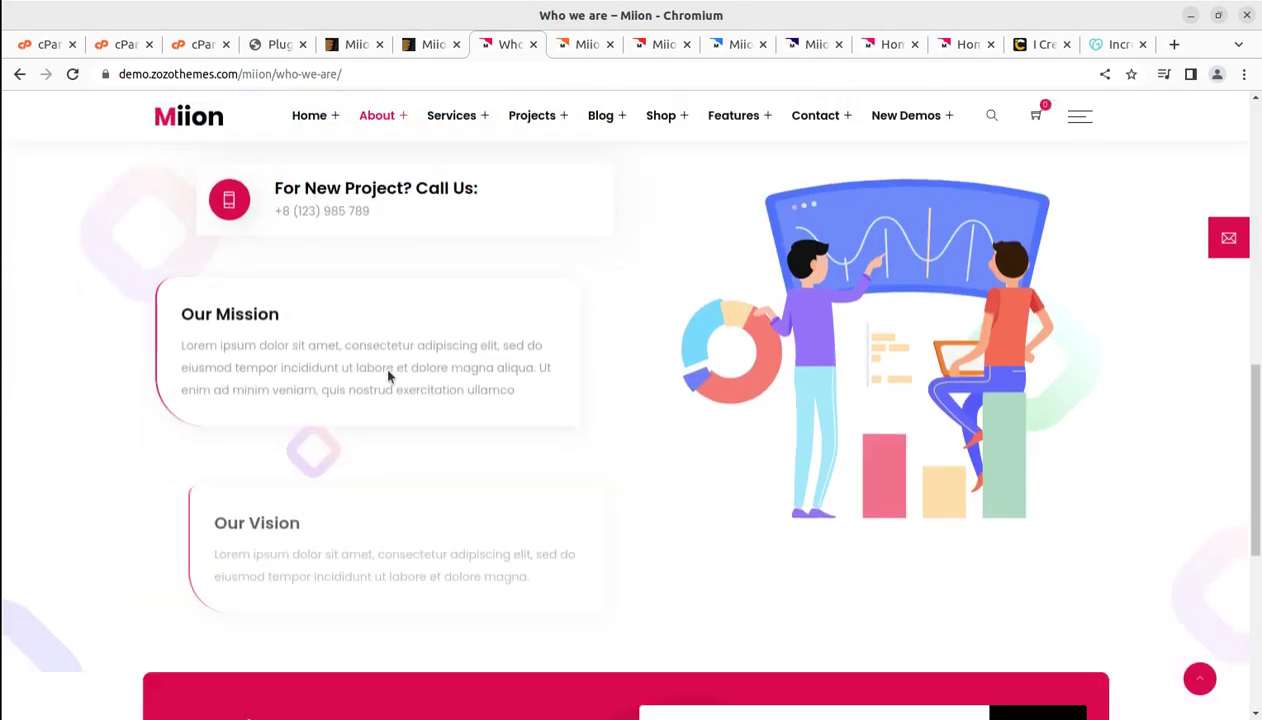
scroll(389, 373, "down", 3)
scroll(389, 374, "up", 5)
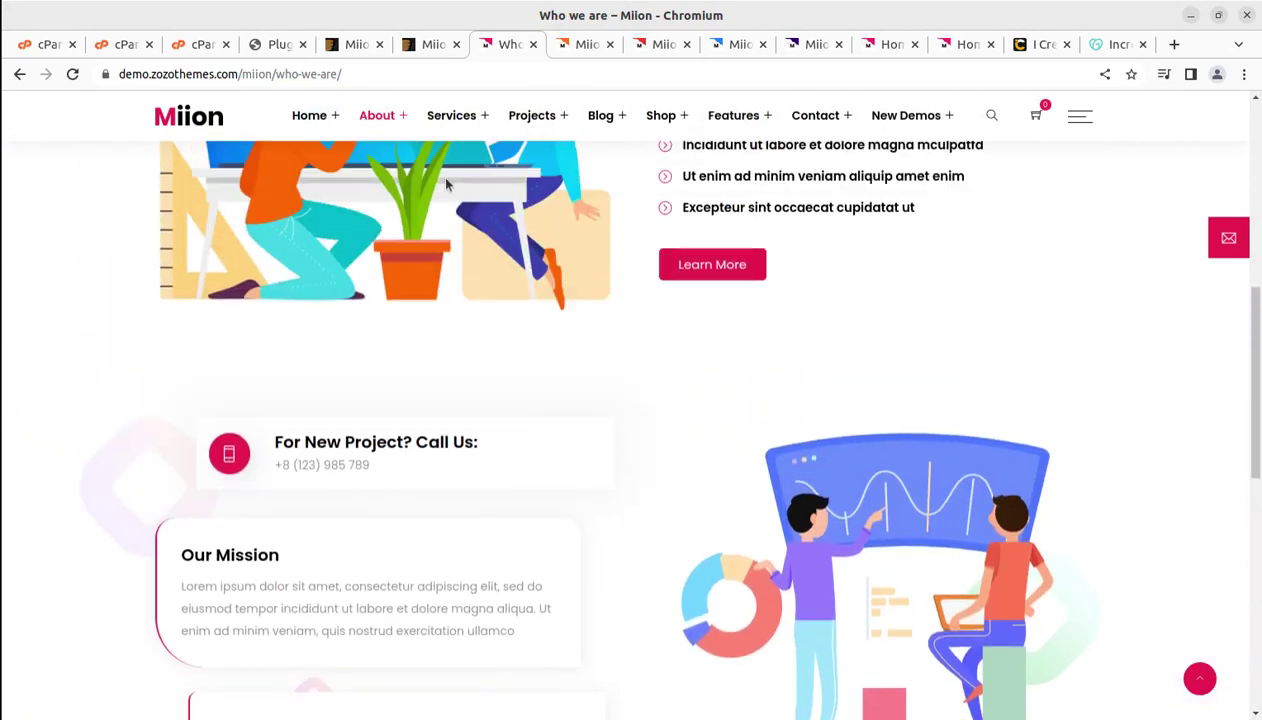
- Open the Services page of the Miion demo and look through its service cards and newsletter section
mouse_move(385, 118)
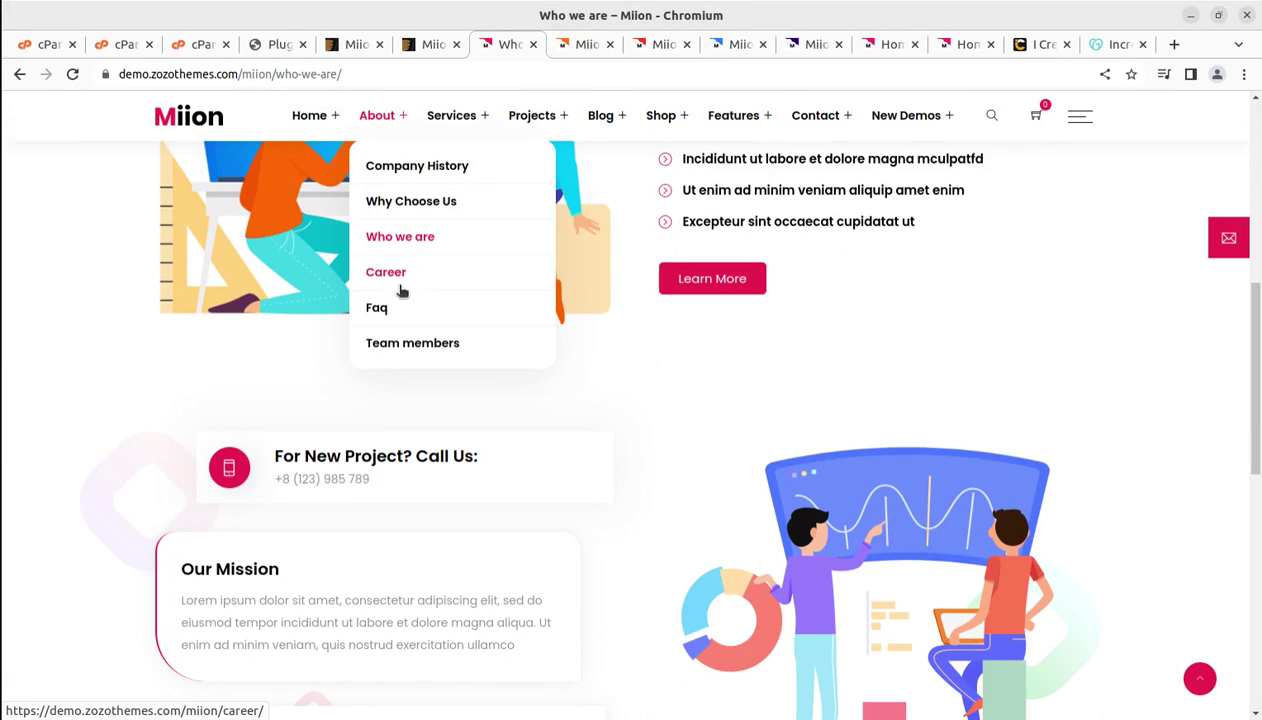
mouse_move(447, 122)
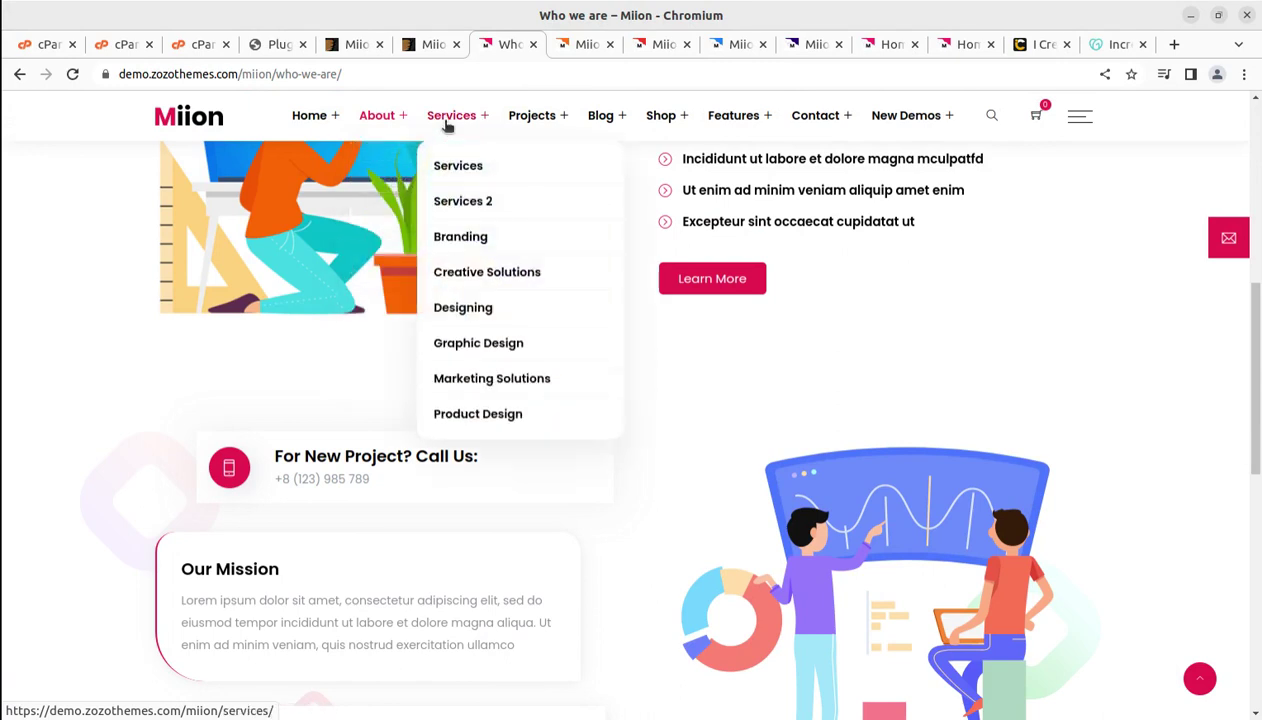
left_click(458, 175)
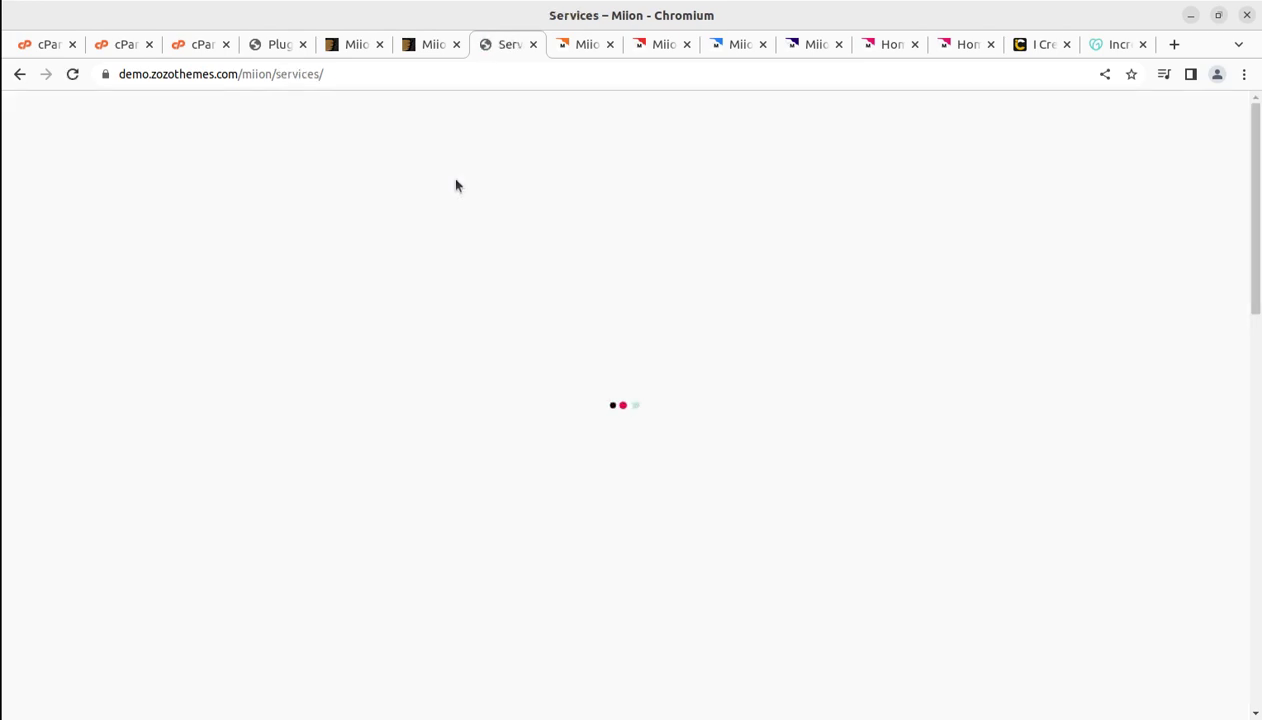
scroll(475, 210, "down", 5)
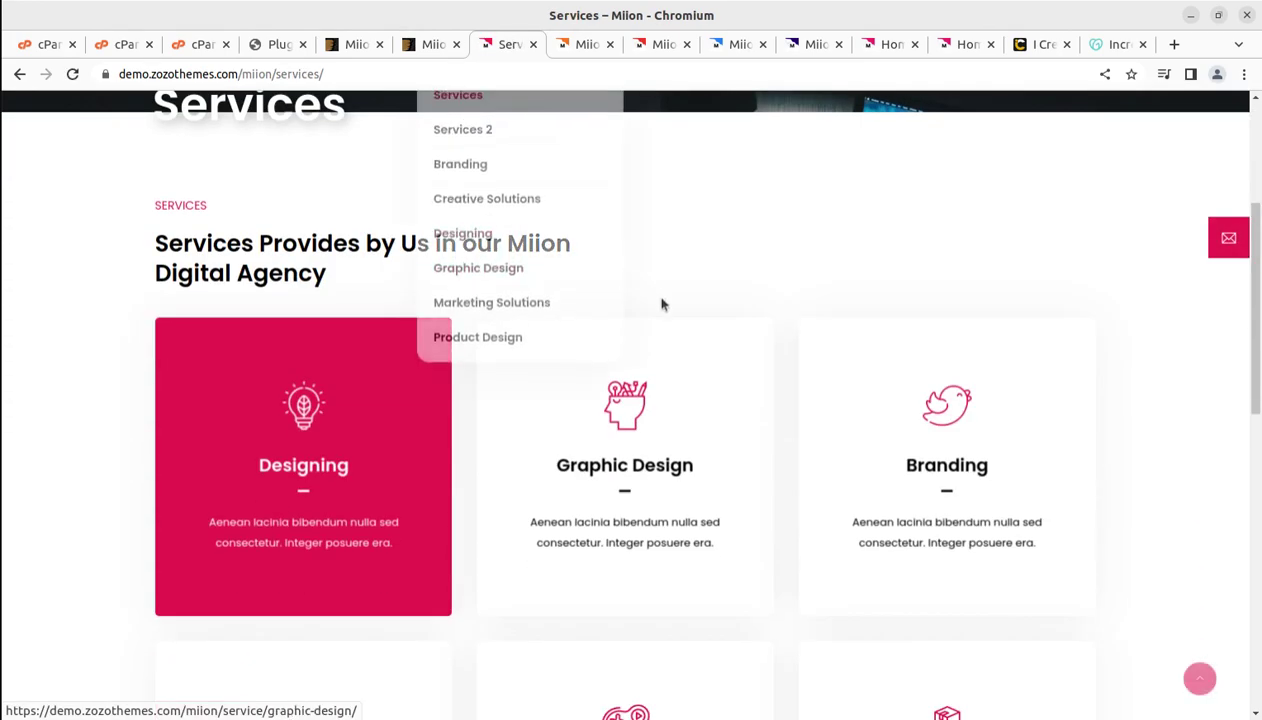
scroll(663, 310, "down", 5)
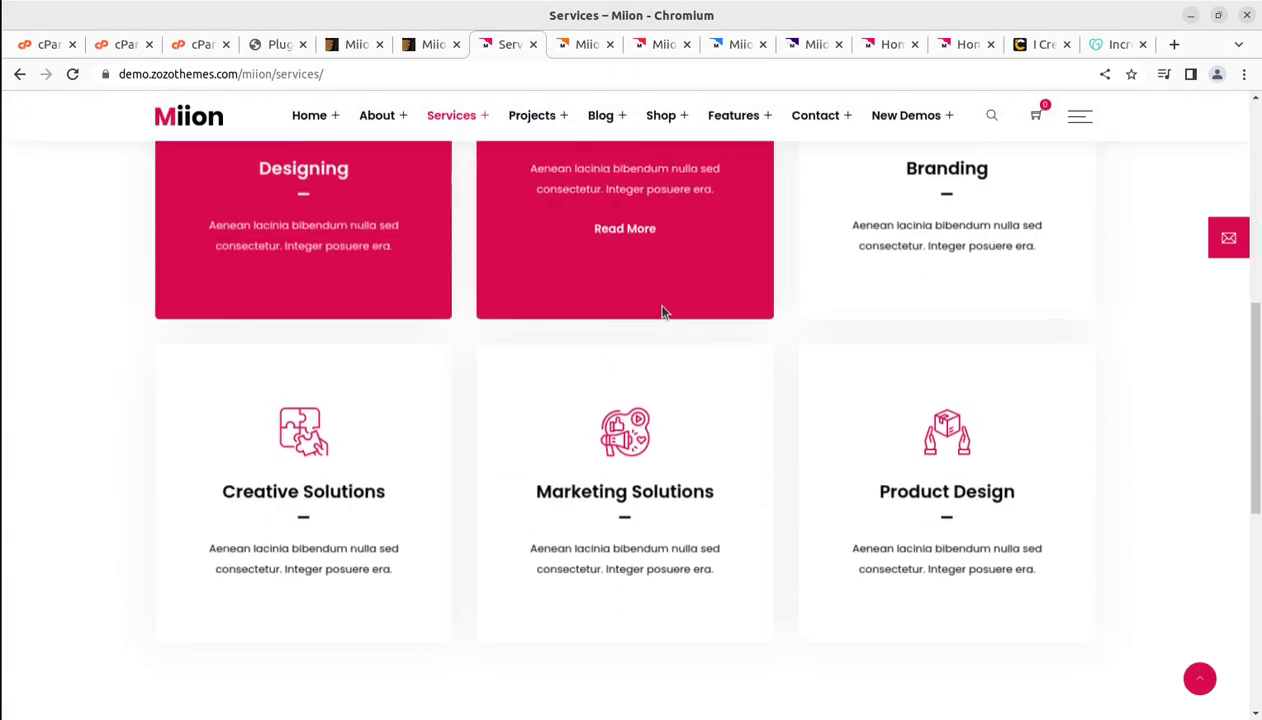
scroll(662, 312, "up", 2)
scroll(495, 283, "down", 6)
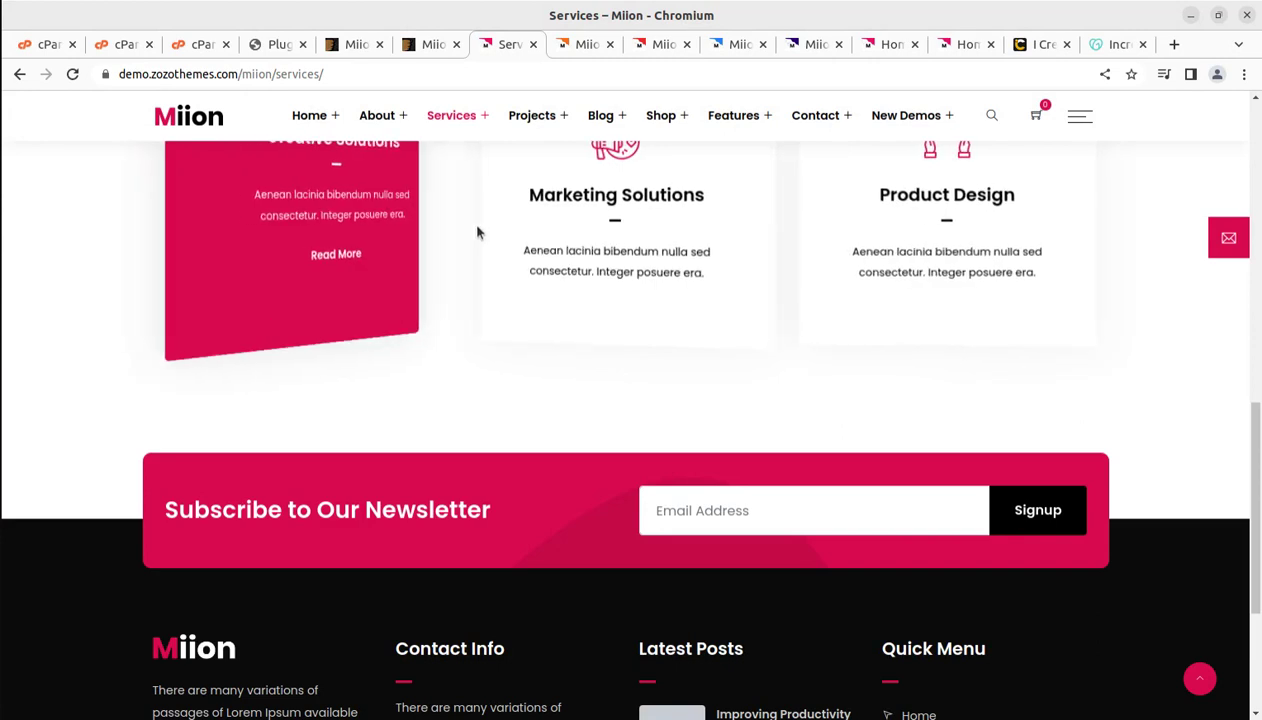
scroll(479, 231, "up", 6)
- Look over the demo's Services, Projects, Blog, Features and New Demos submenus, and open and close its side panel of categories and latest posts
mouse_move(458, 118)
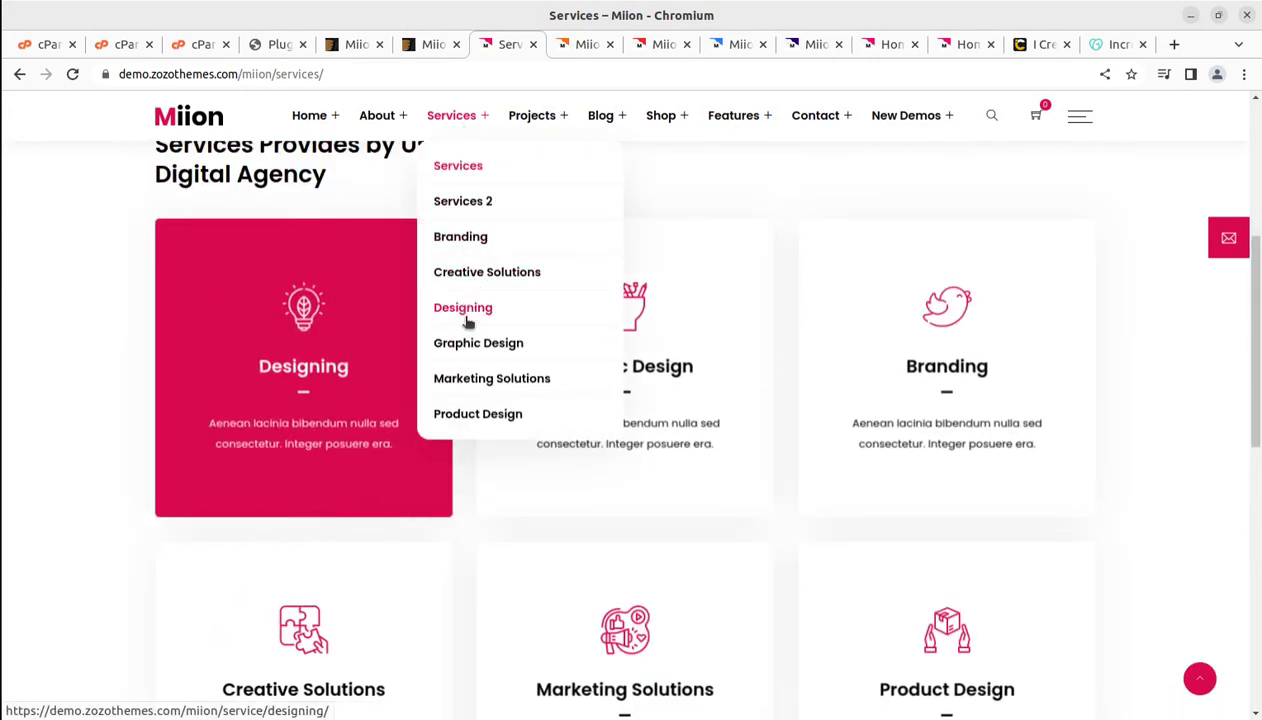
mouse_move(537, 121)
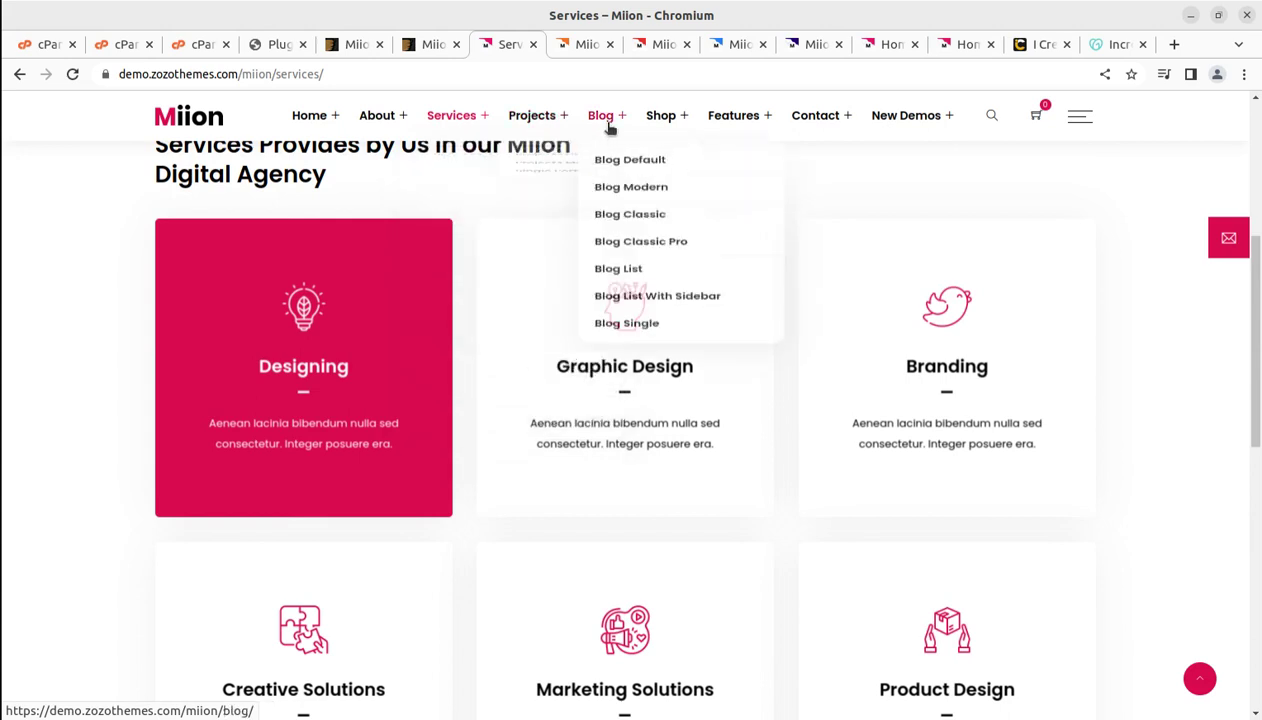
mouse_move(720, 128)
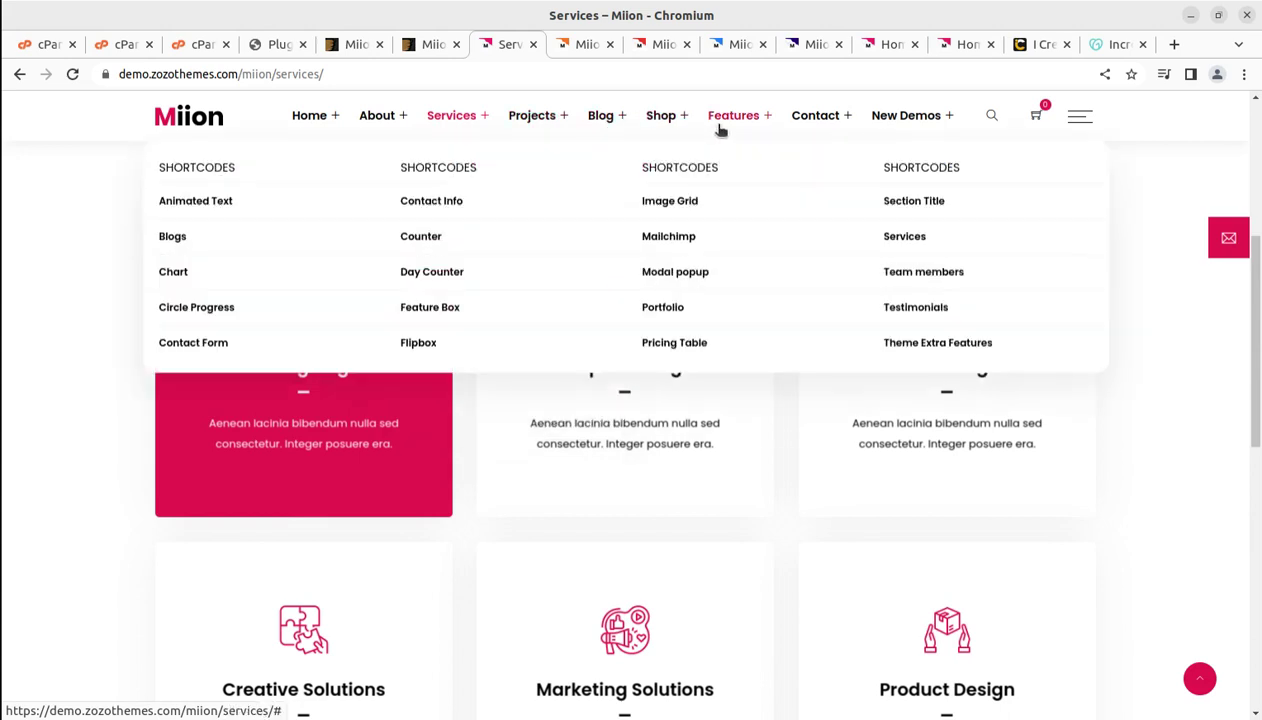
mouse_move(897, 131)
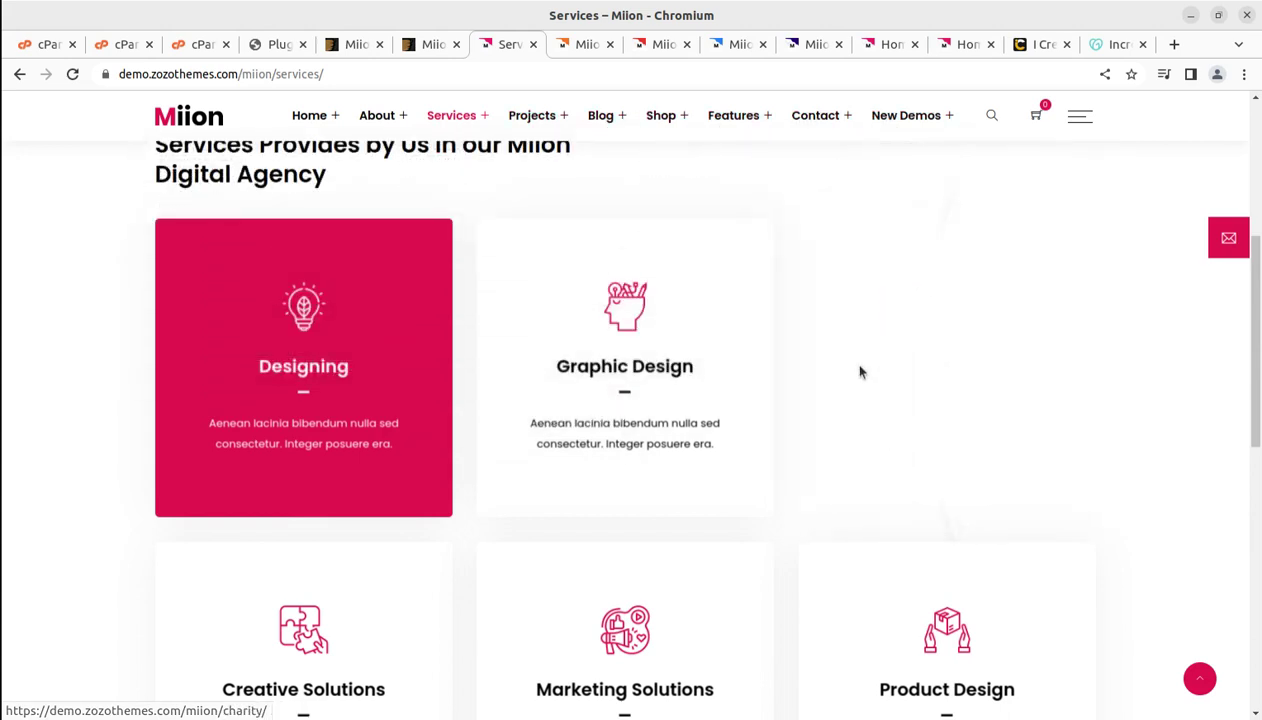
left_click(1079, 122)
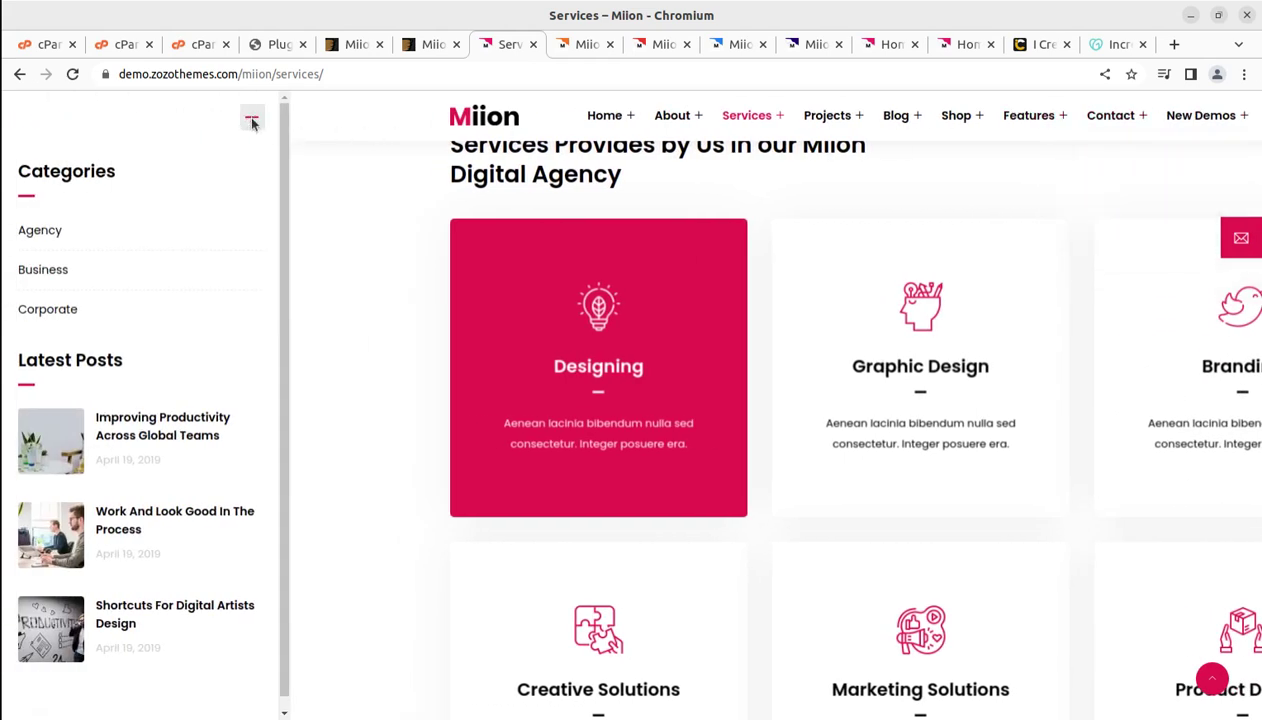
left_click(252, 121)
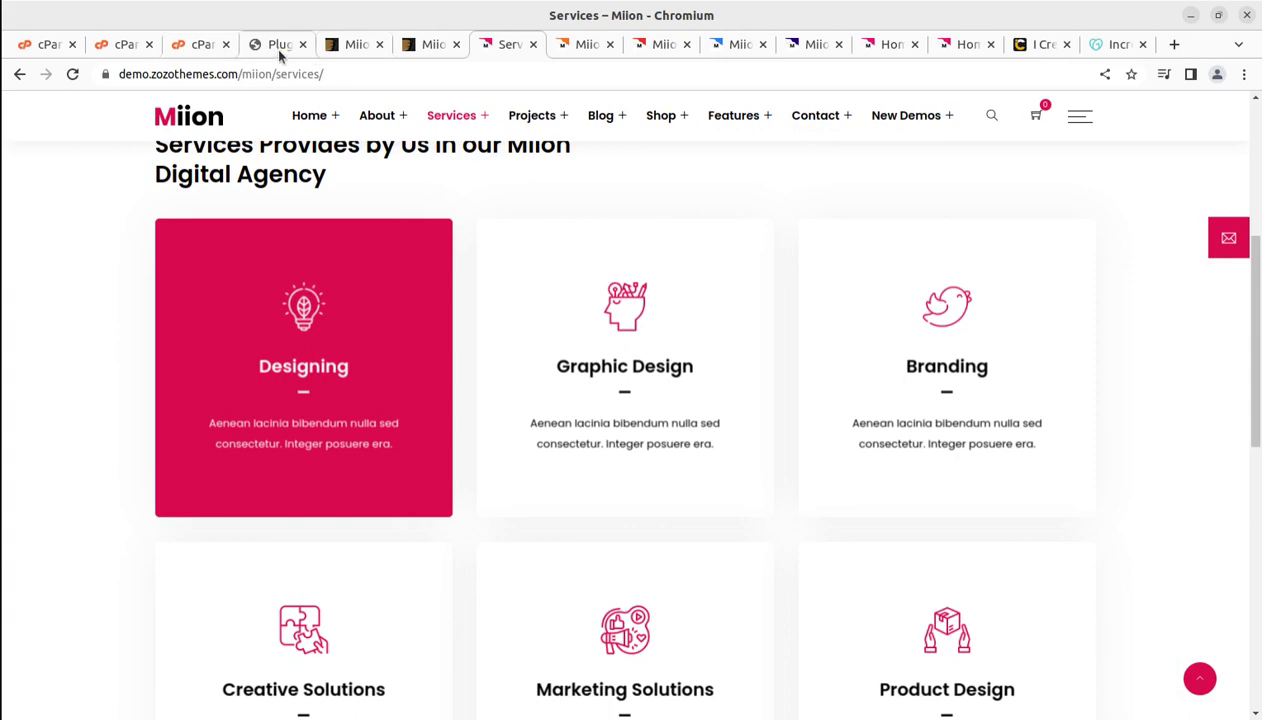
- Return to the WordPress Plugin and Demo page and check the status of the theme plugins
left_click(278, 45)
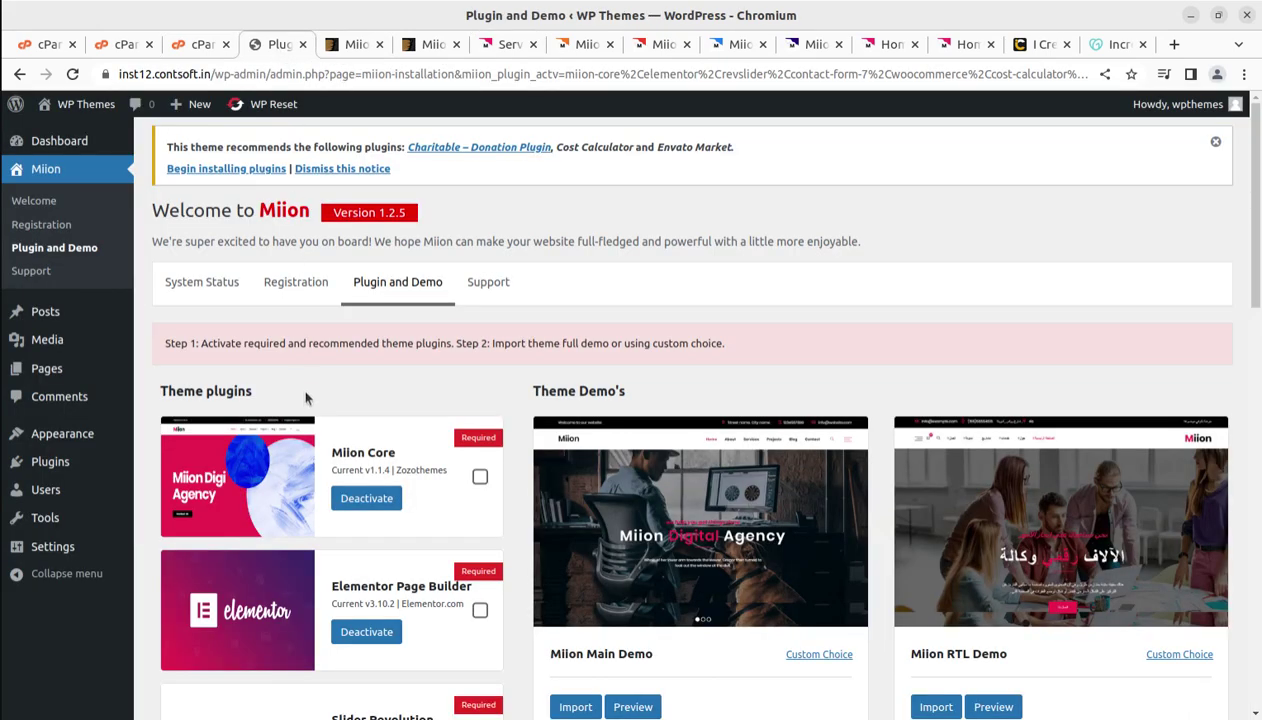
scroll(317, 396, "down", 5)
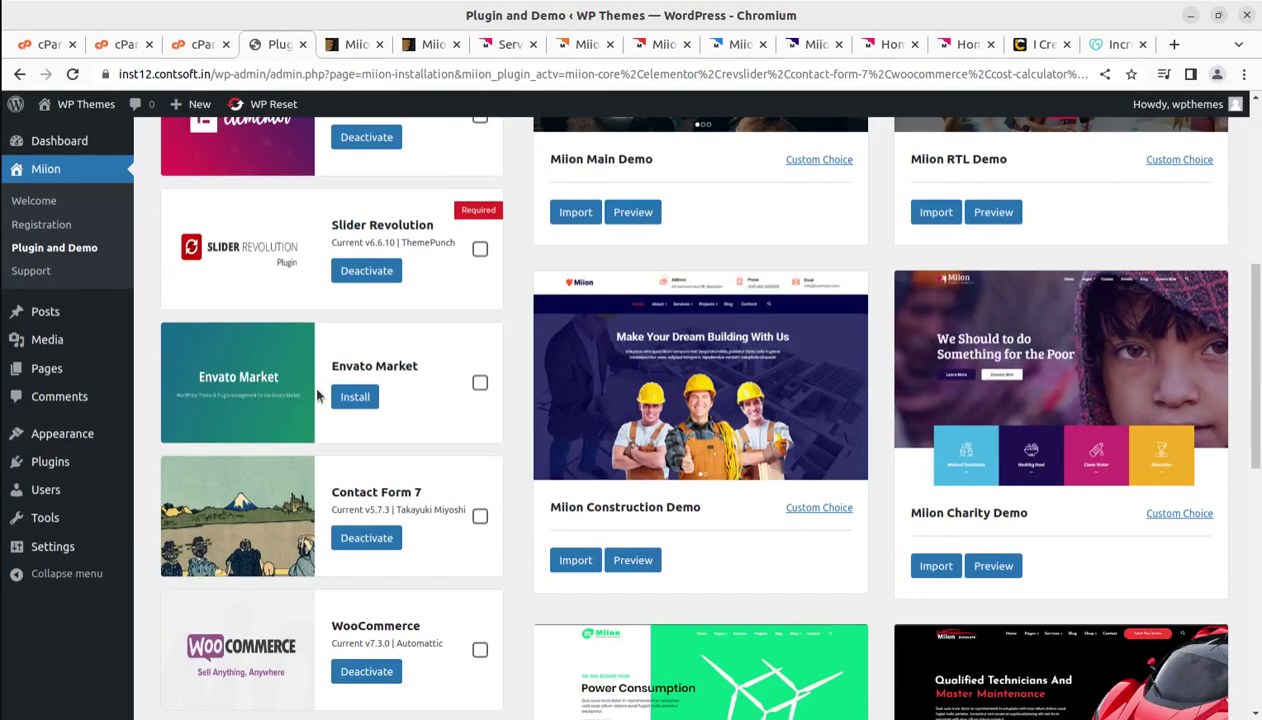
scroll(317, 396, "down", 5)
scroll(314, 390, "down", 3)
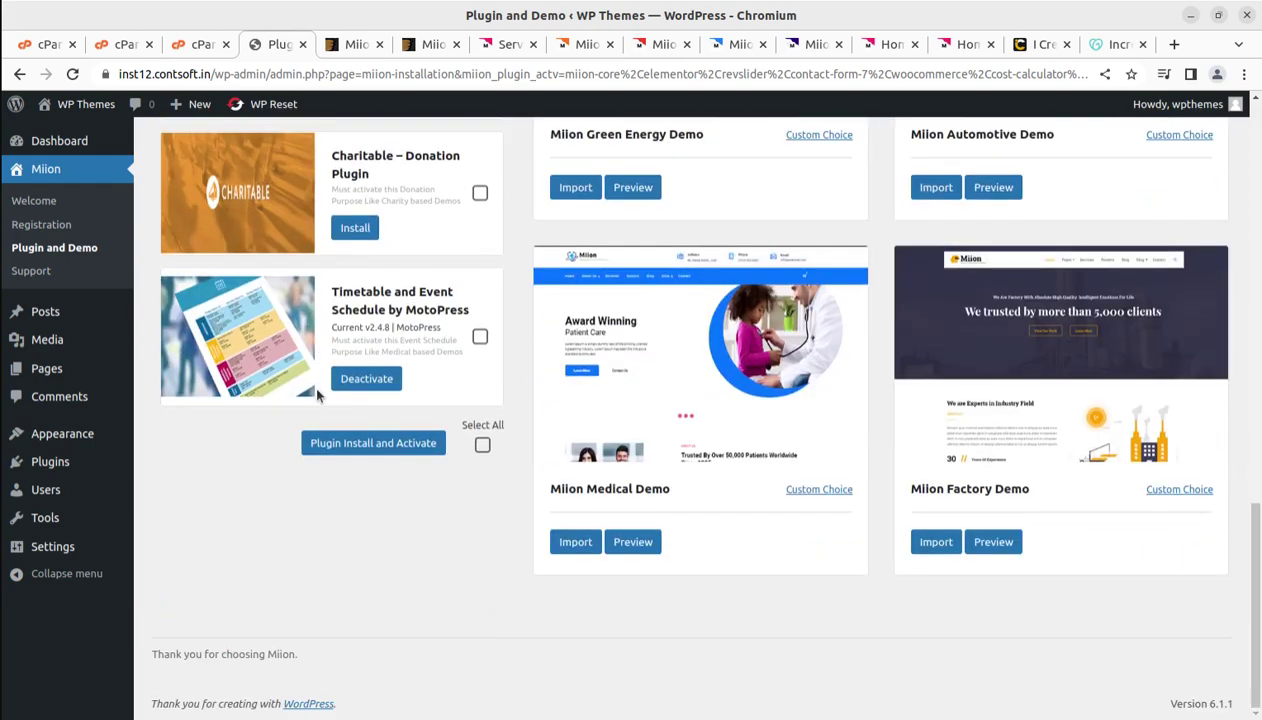
scroll(312, 383, "up", 3)
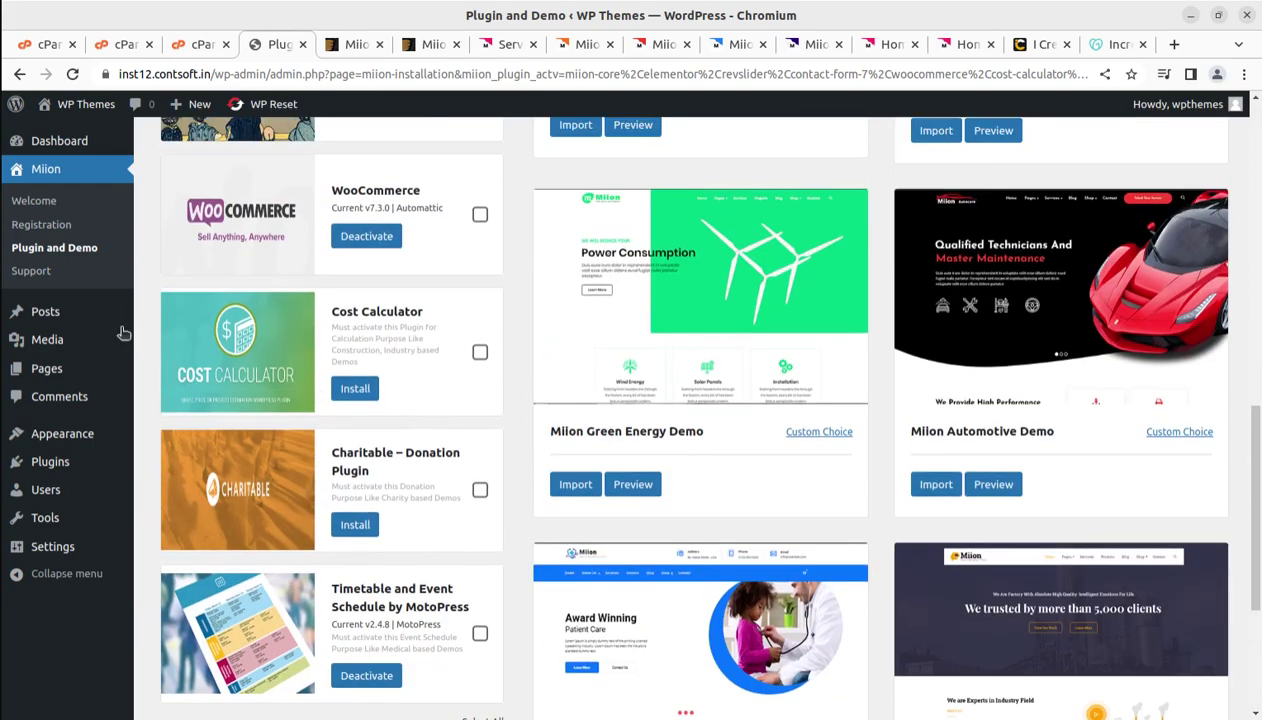
- Open the list of installed plugins and activate the Cost Calculator plugin
mouse_move(60, 464)
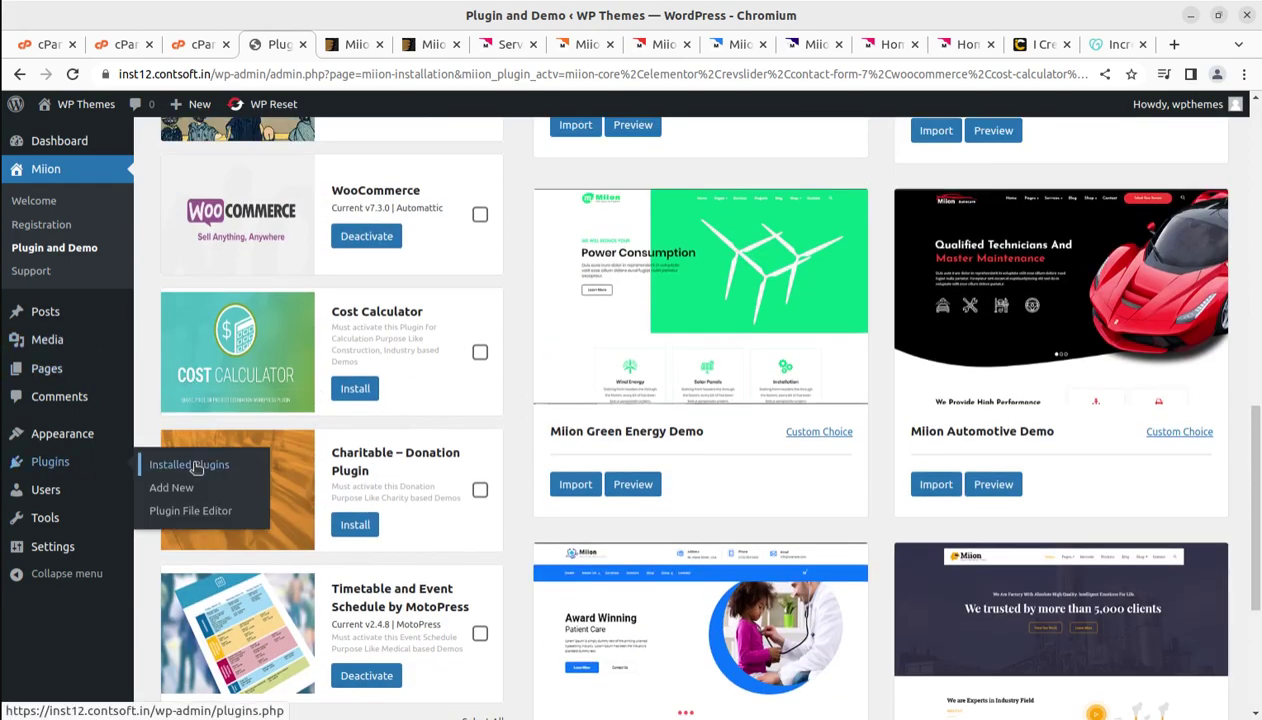
left_click(193, 466)
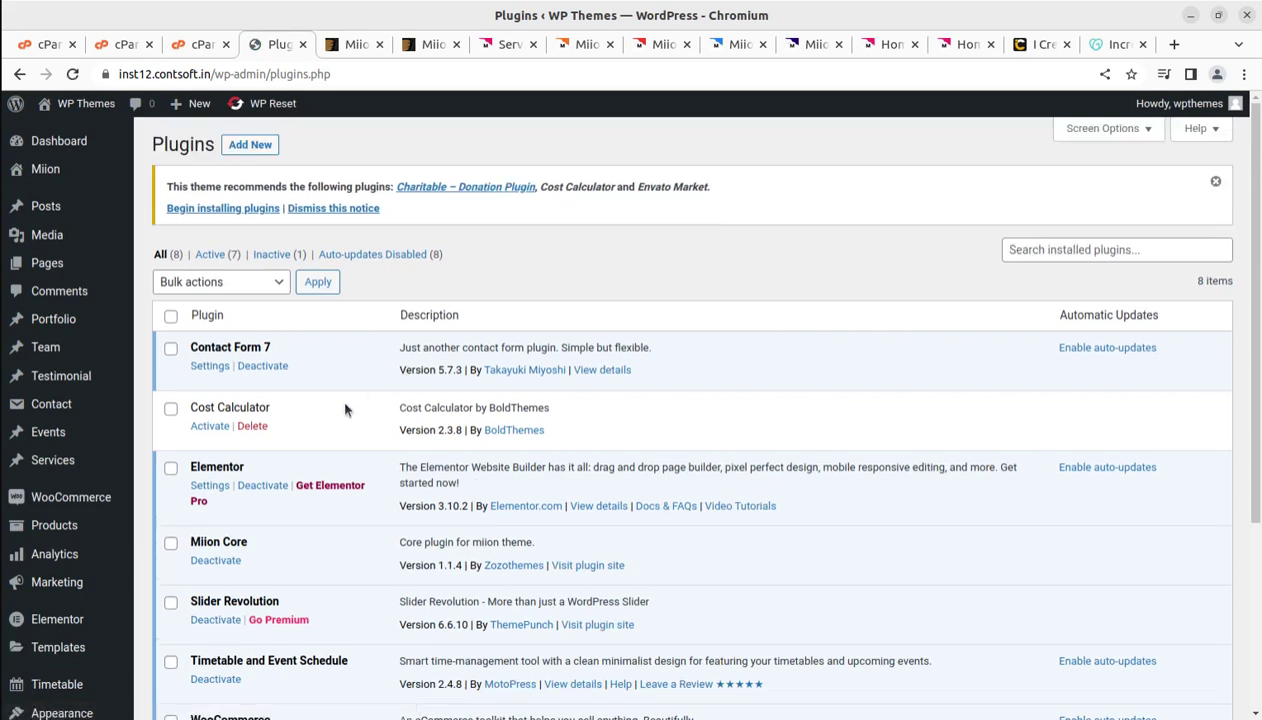
scroll(349, 423, "down", 1)
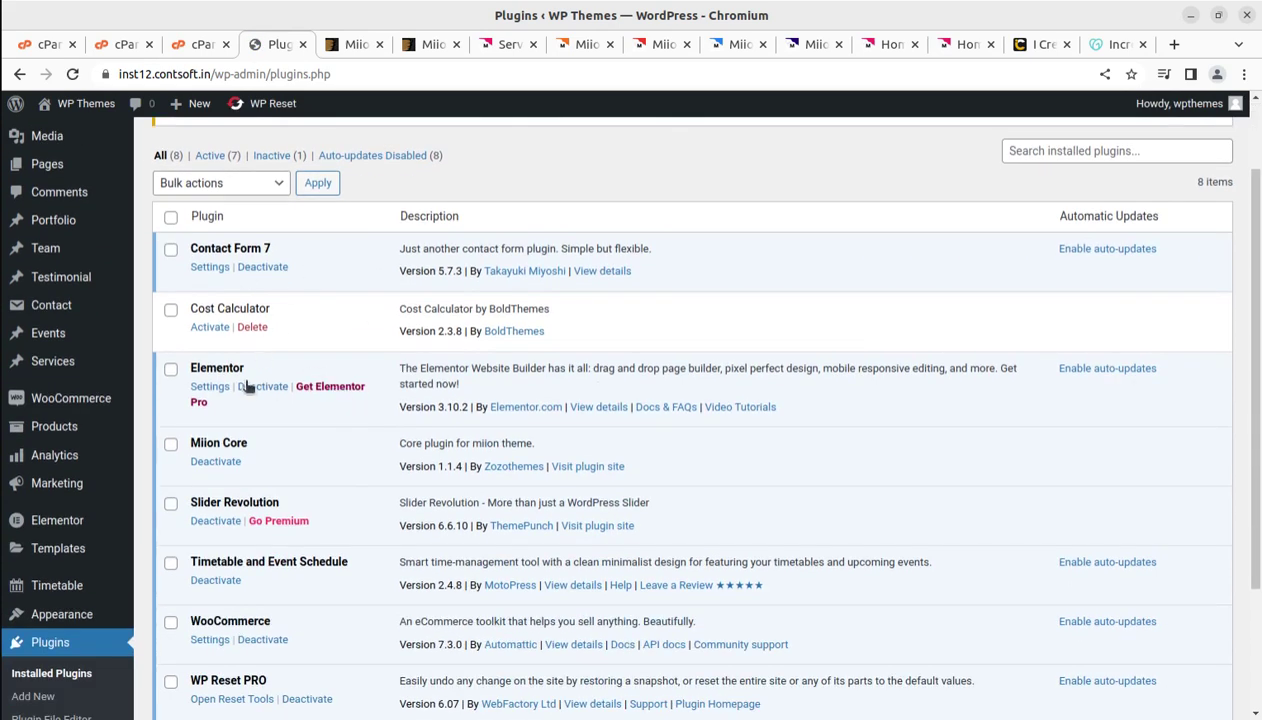
left_click(209, 332)
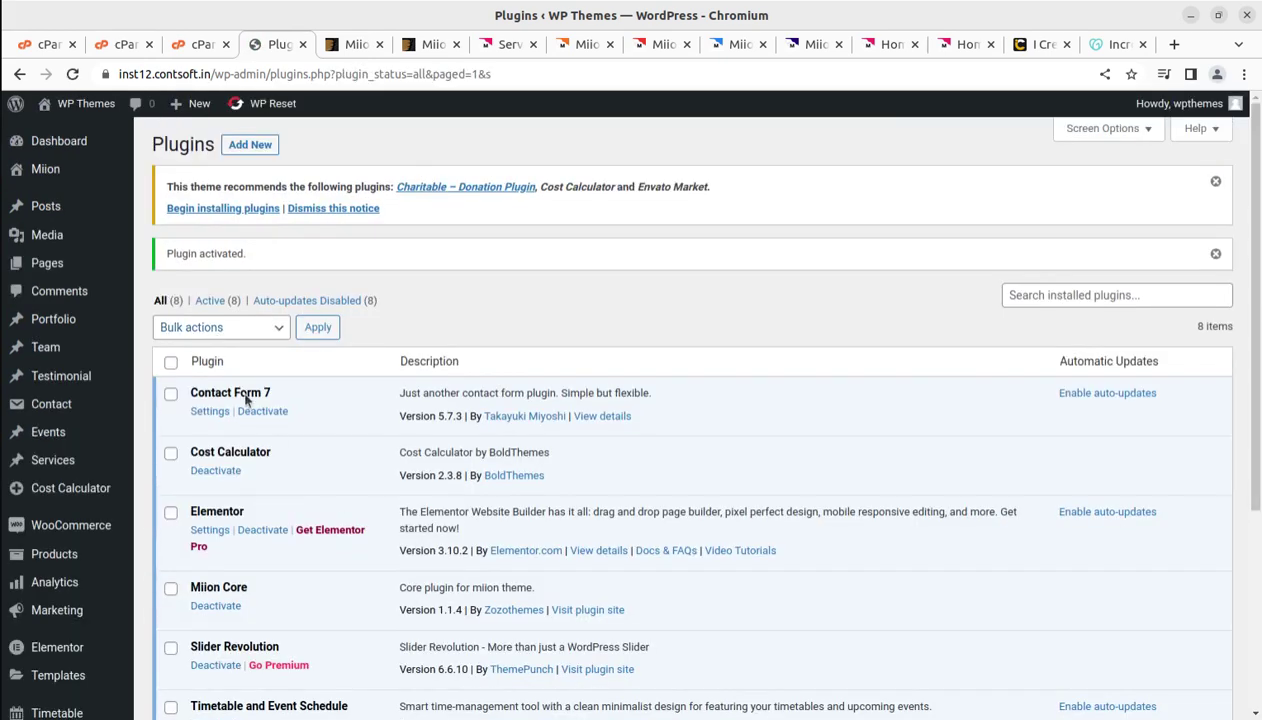
- Review the installed plugins and dismiss the notice about the theme's recommended plugins
scroll(260, 410, "down", 5)
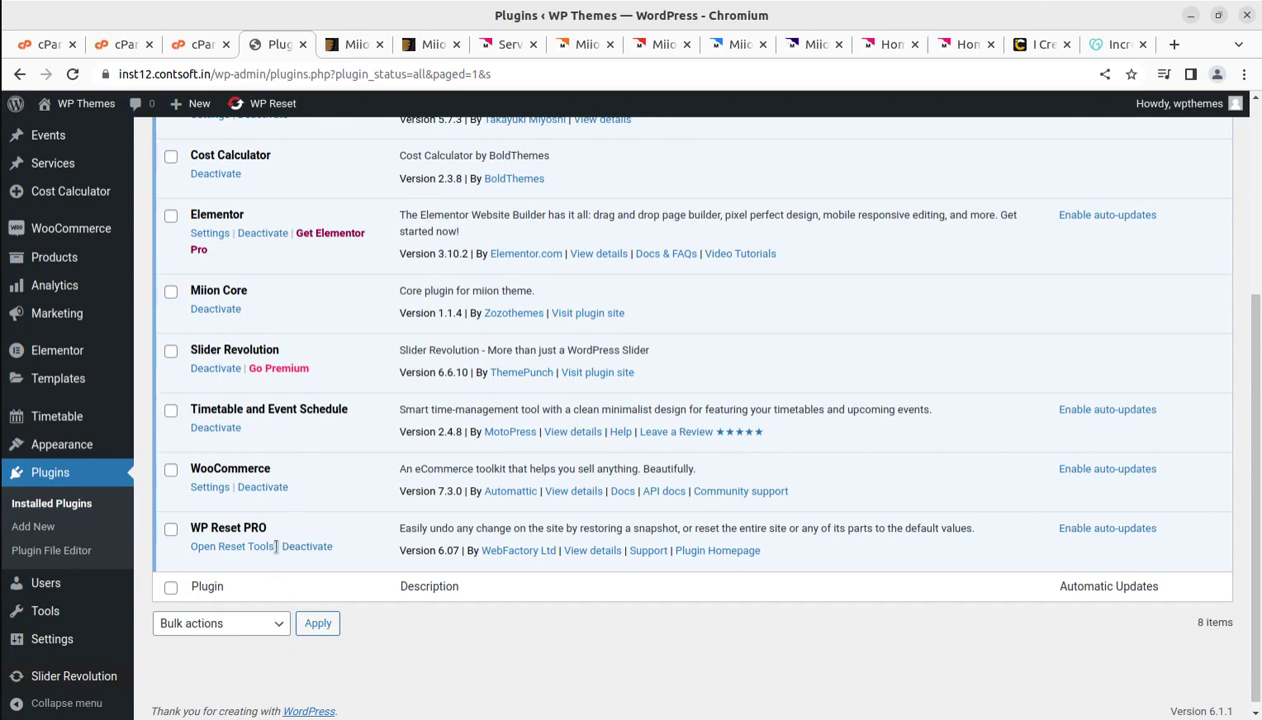
scroll(300, 580, "up", 2)
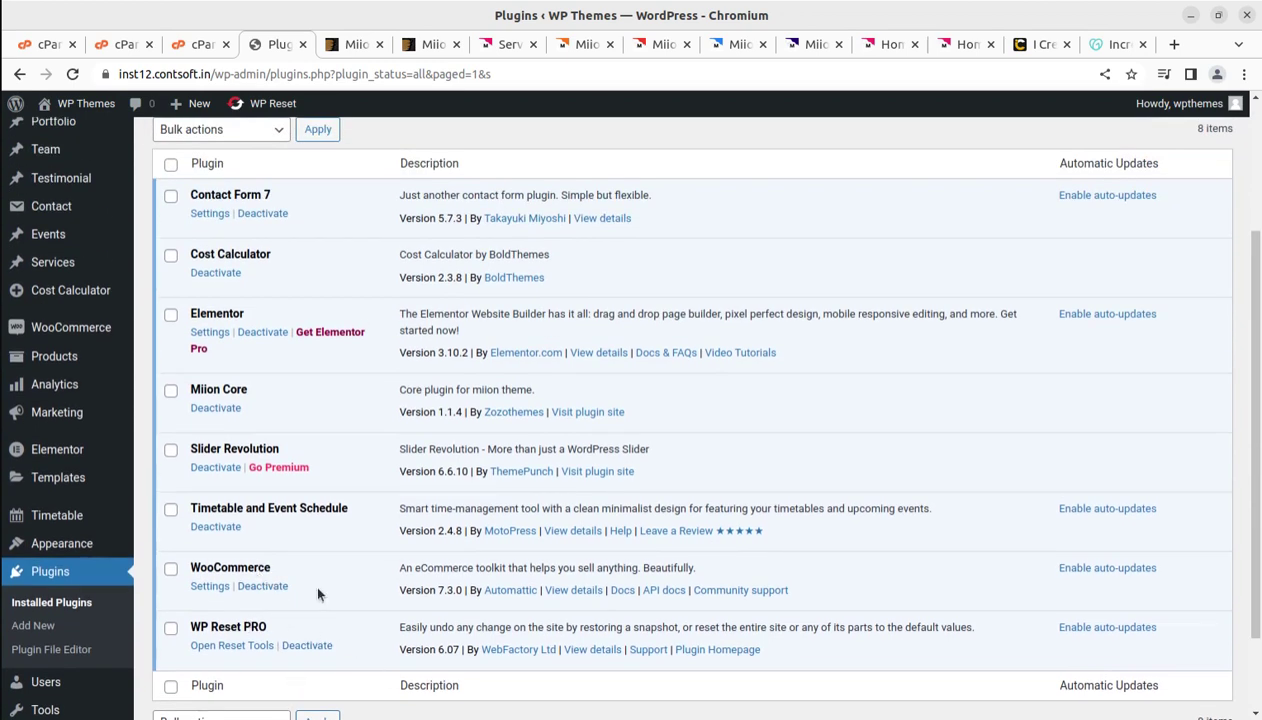
scroll(302, 580, "up", 2)
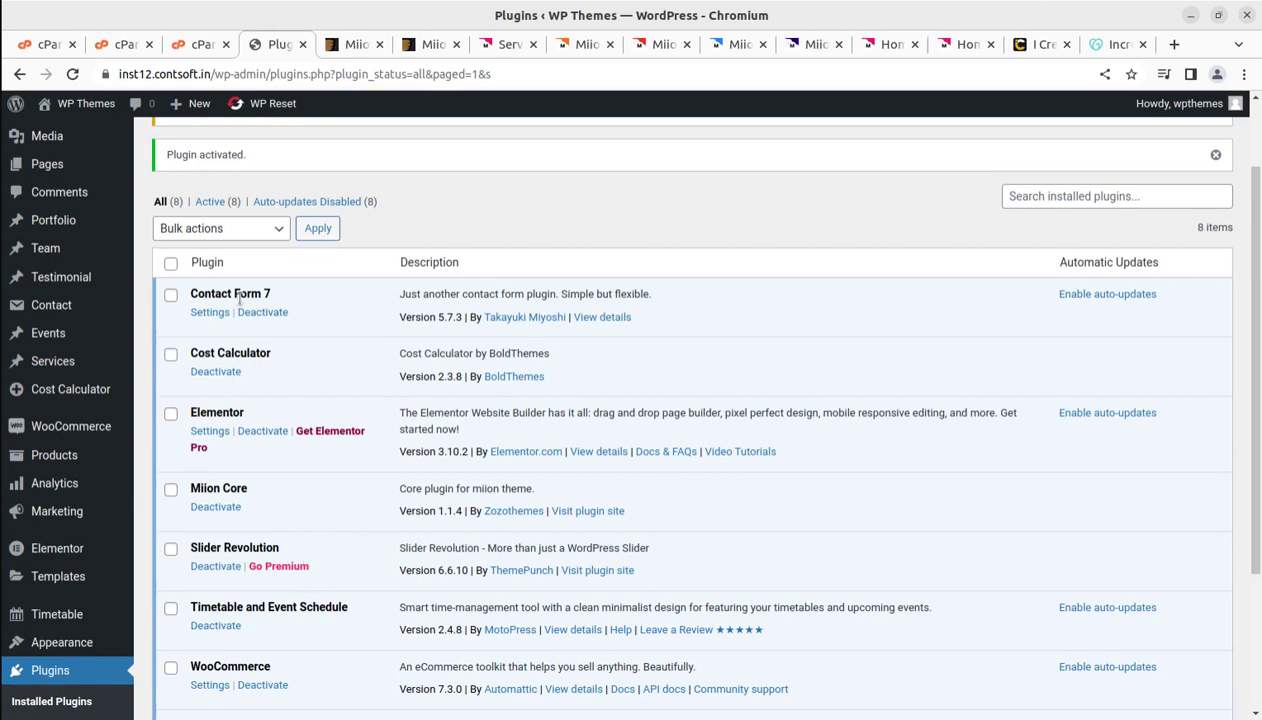
scroll(265, 335, "up", 2)
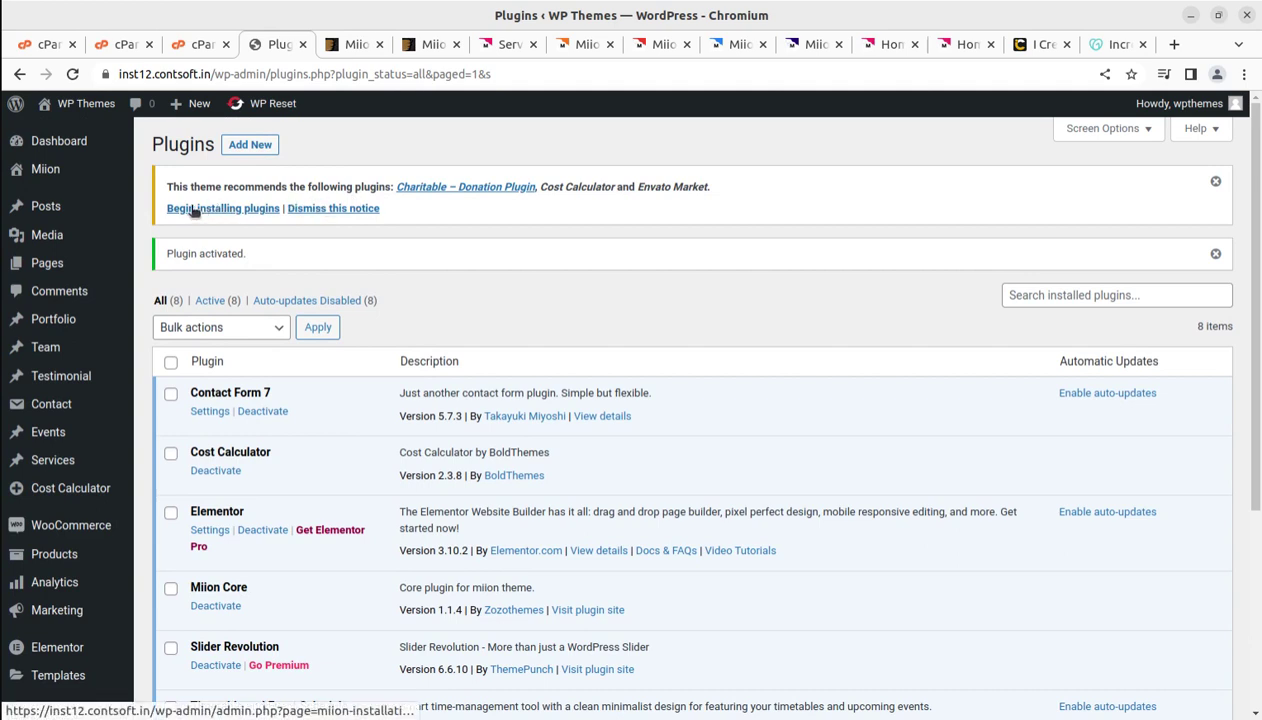
left_click_drag(229, 186, 292, 186)
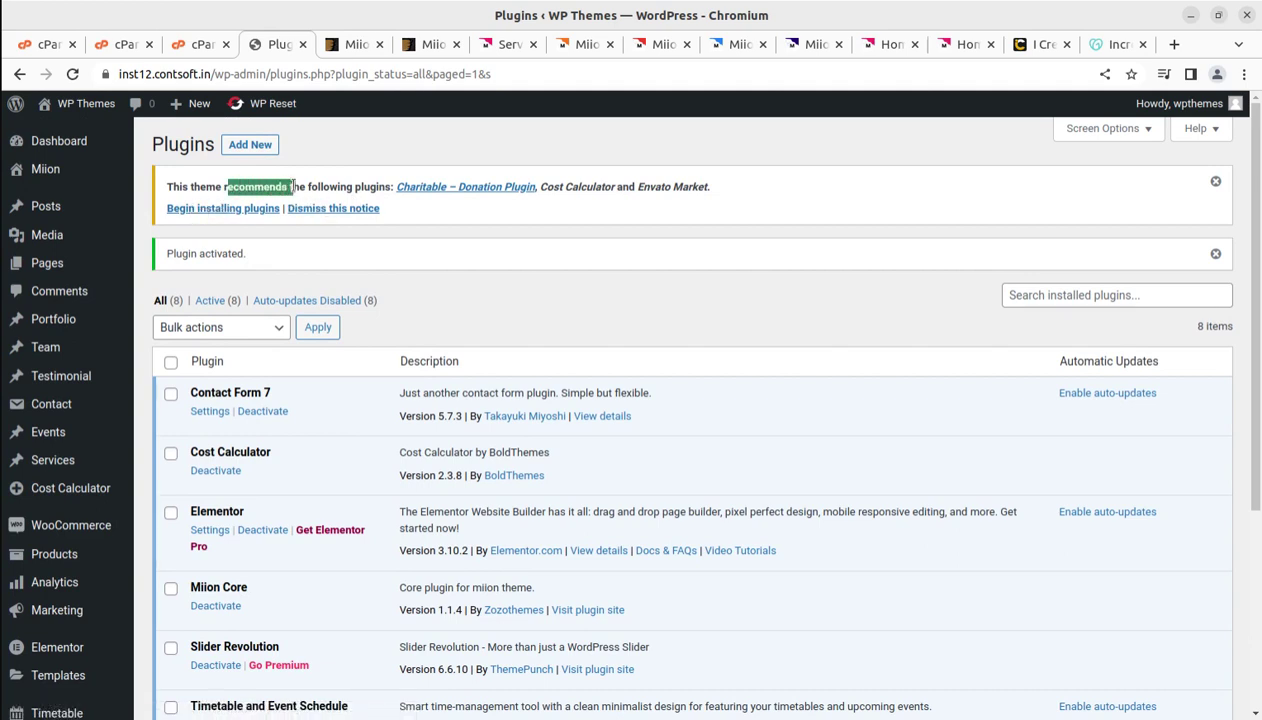
left_click(345, 211)
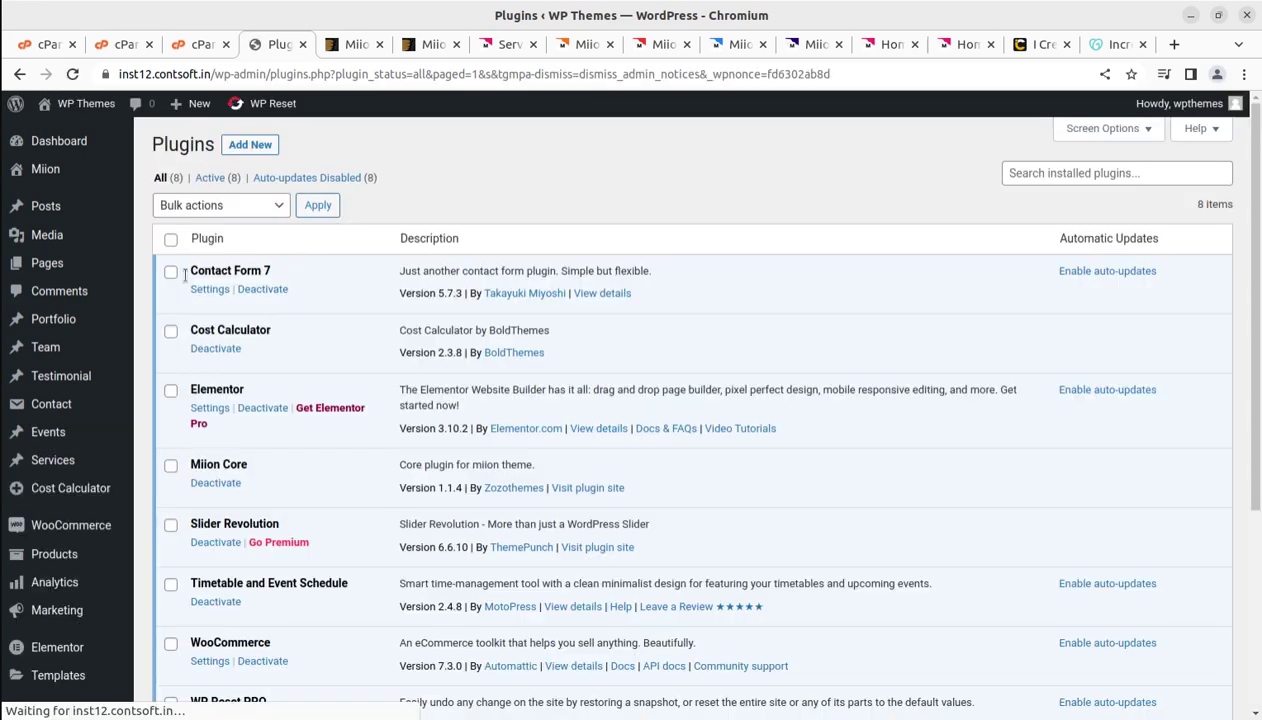
- Go to the Miion welcome page and open its Plugin and Demo section
mouse_move(48, 174)
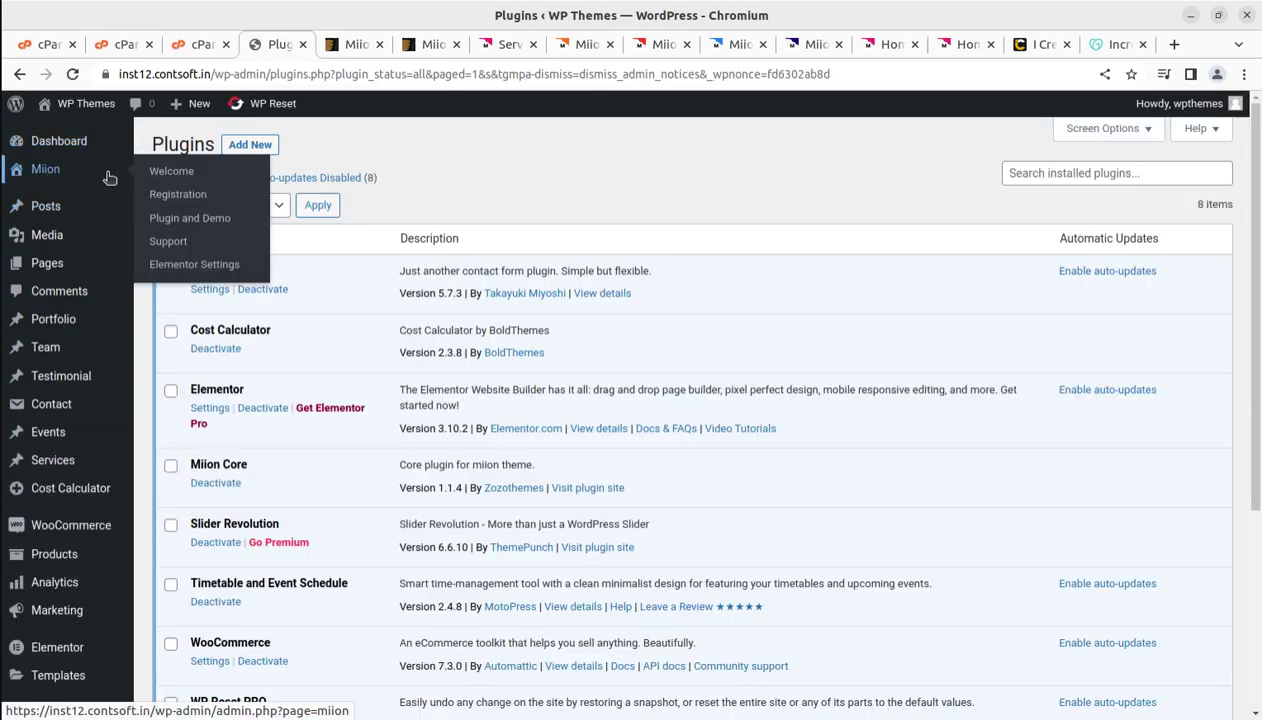
left_click(170, 172)
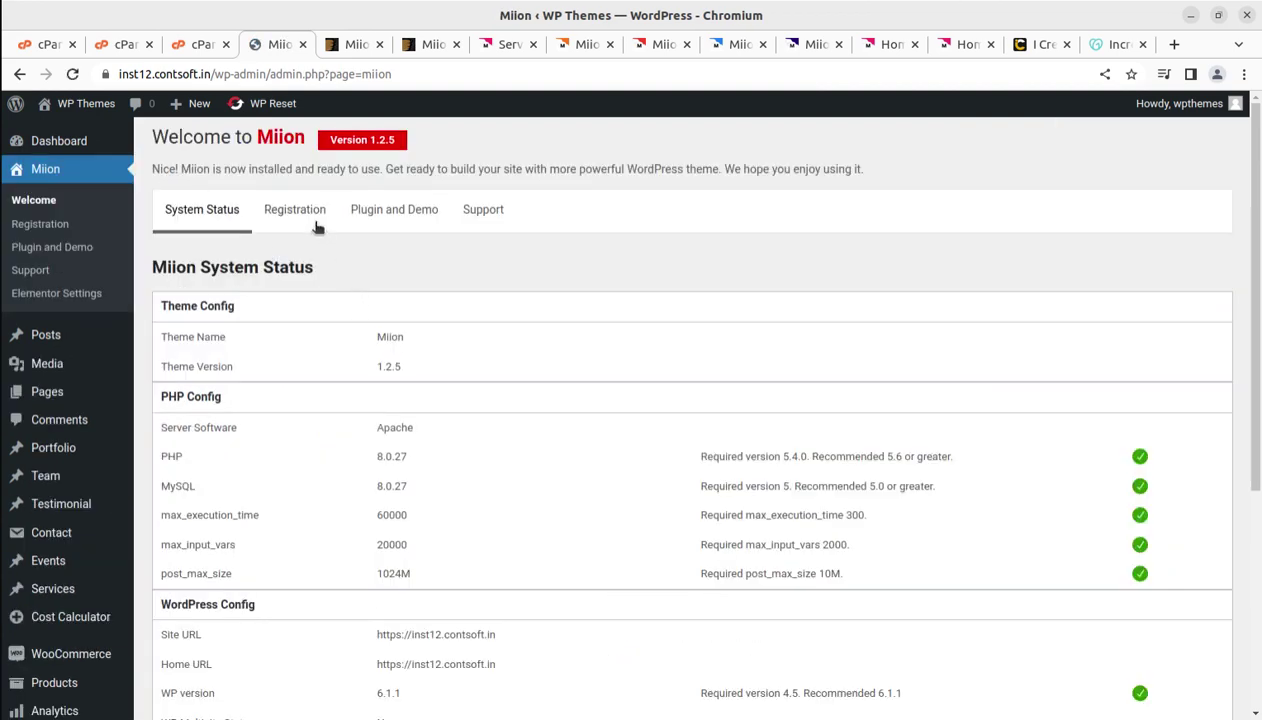
left_click(375, 219)
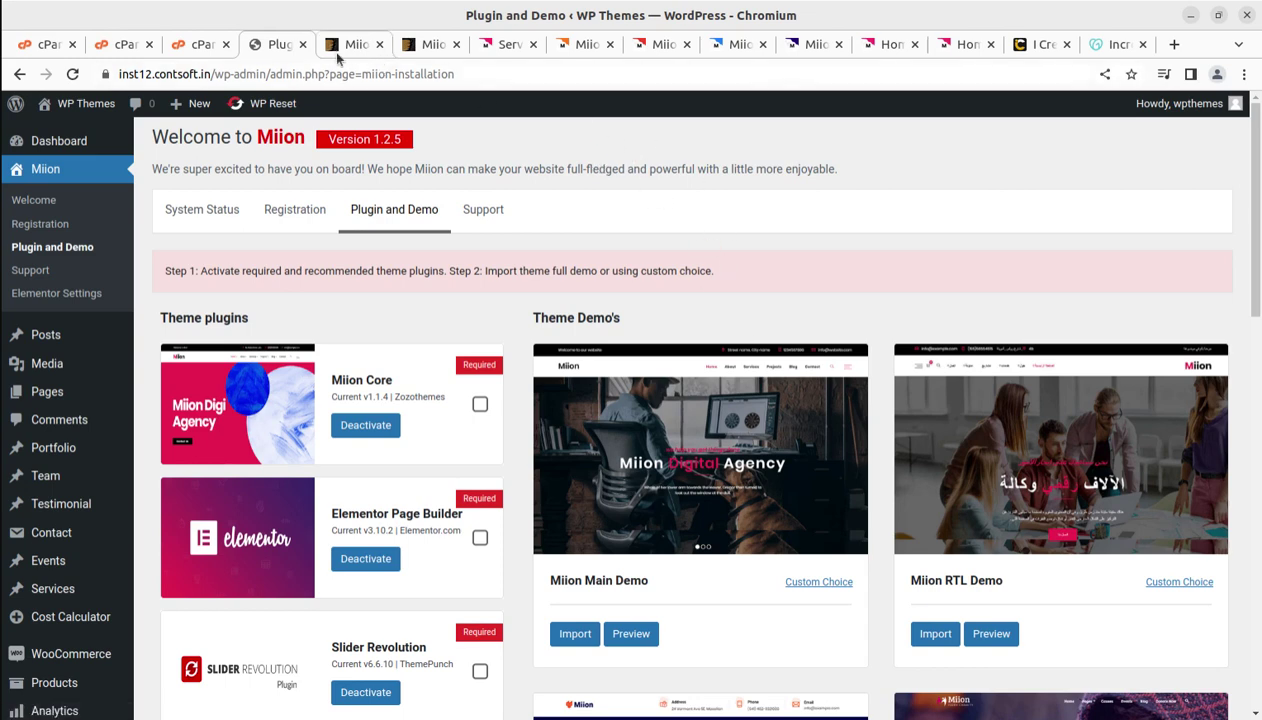
- View the site's current front page in a separate browser tab and return to the Plugin and Demo page
mouse_move(97, 117)
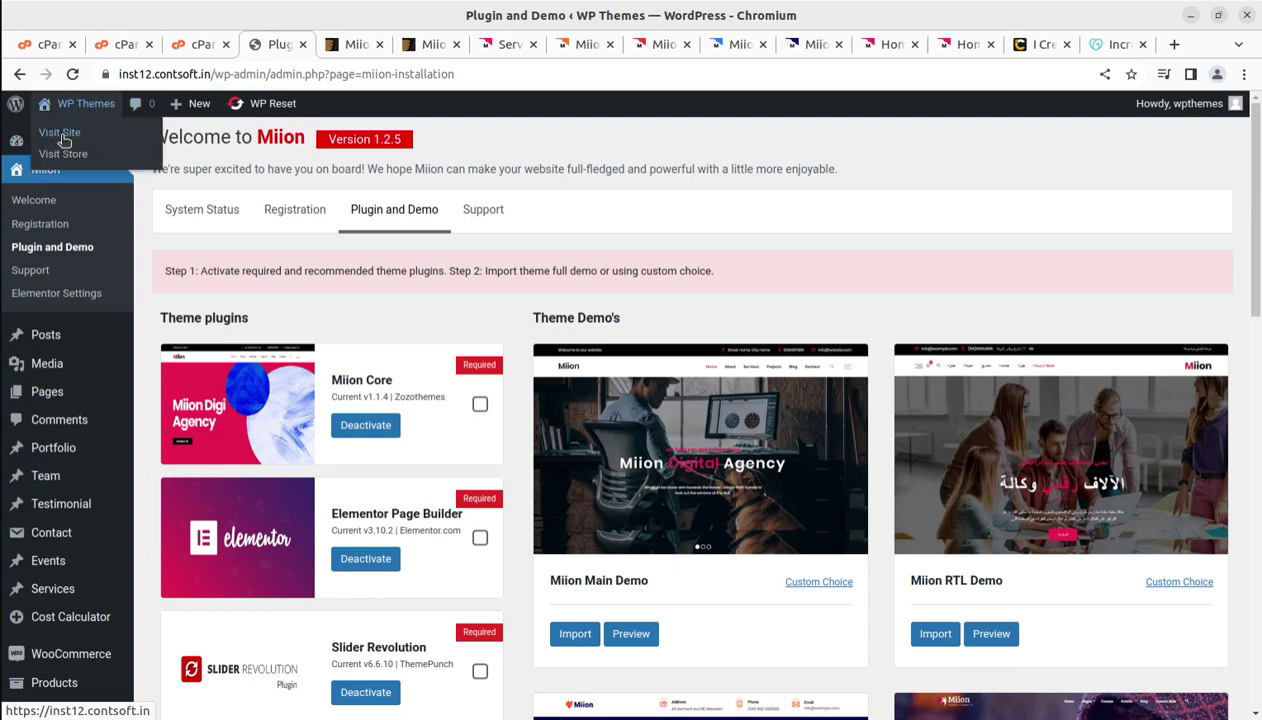
middle_click(55, 127)
left_click(330, 46)
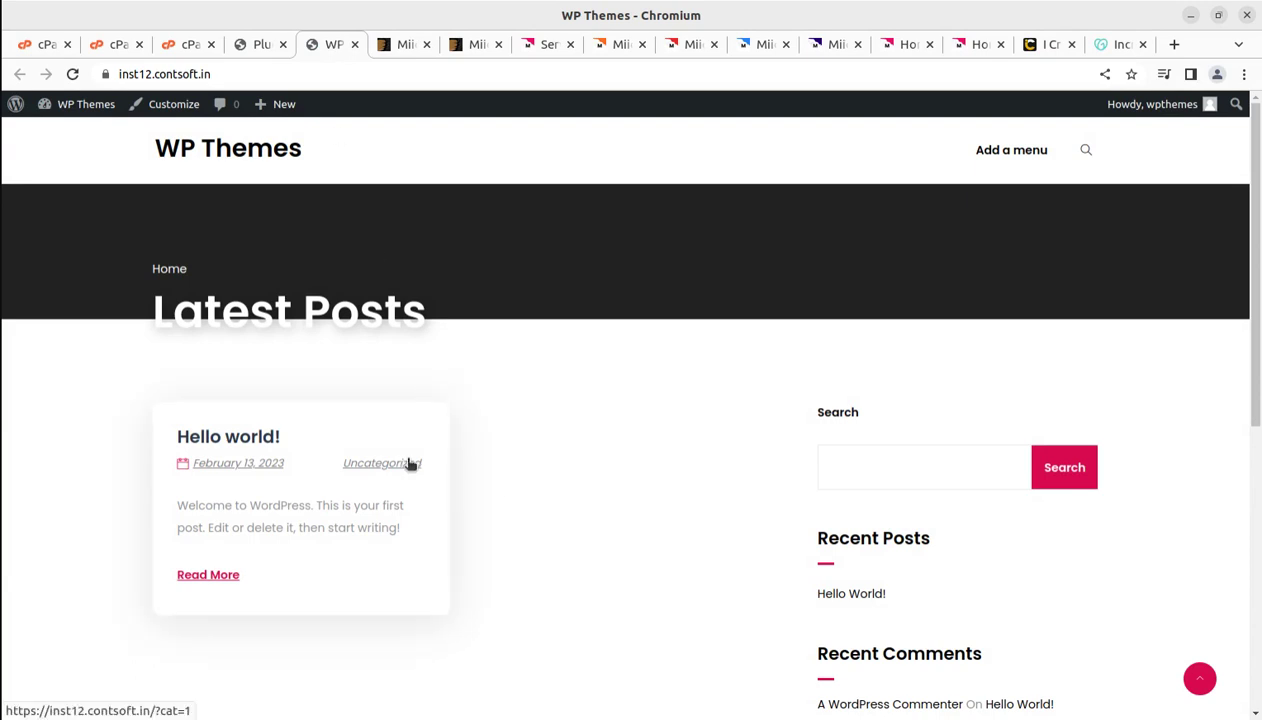
left_click(255, 46)
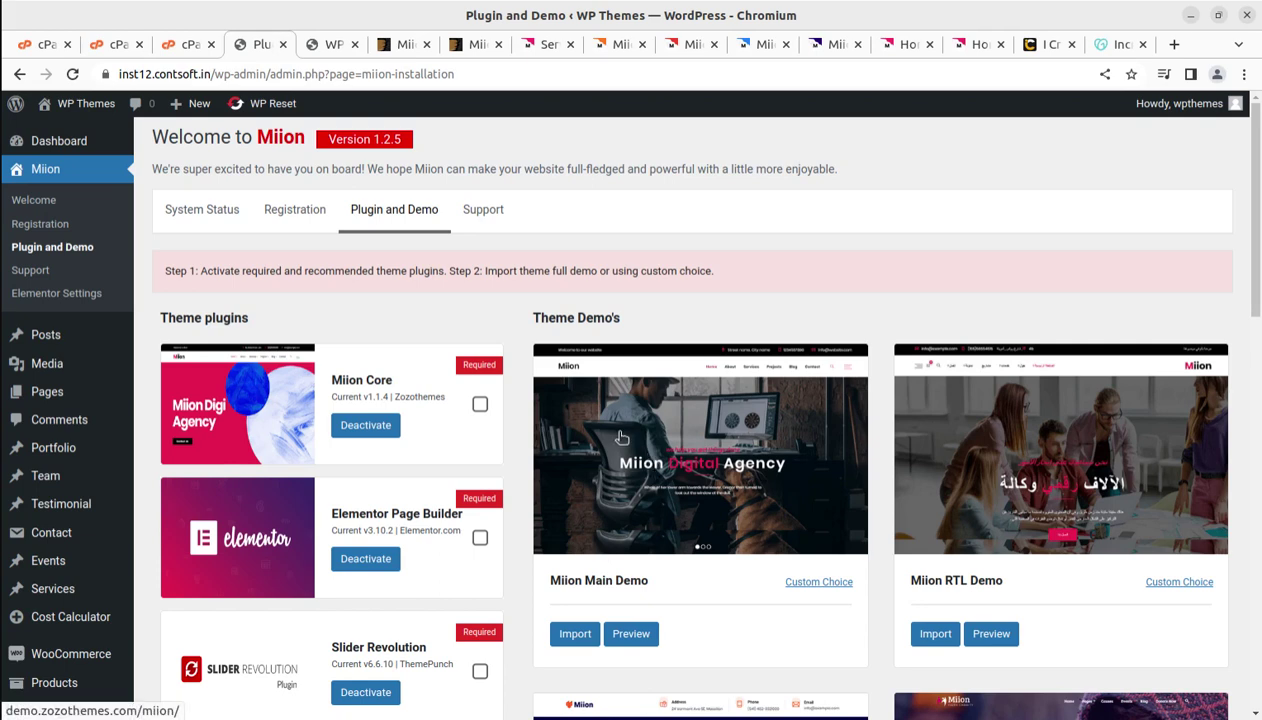
- Look through the available theme demos, start the full import of the Miion Main Demo and accept its import warning
scroll(620, 437, "down", 3)
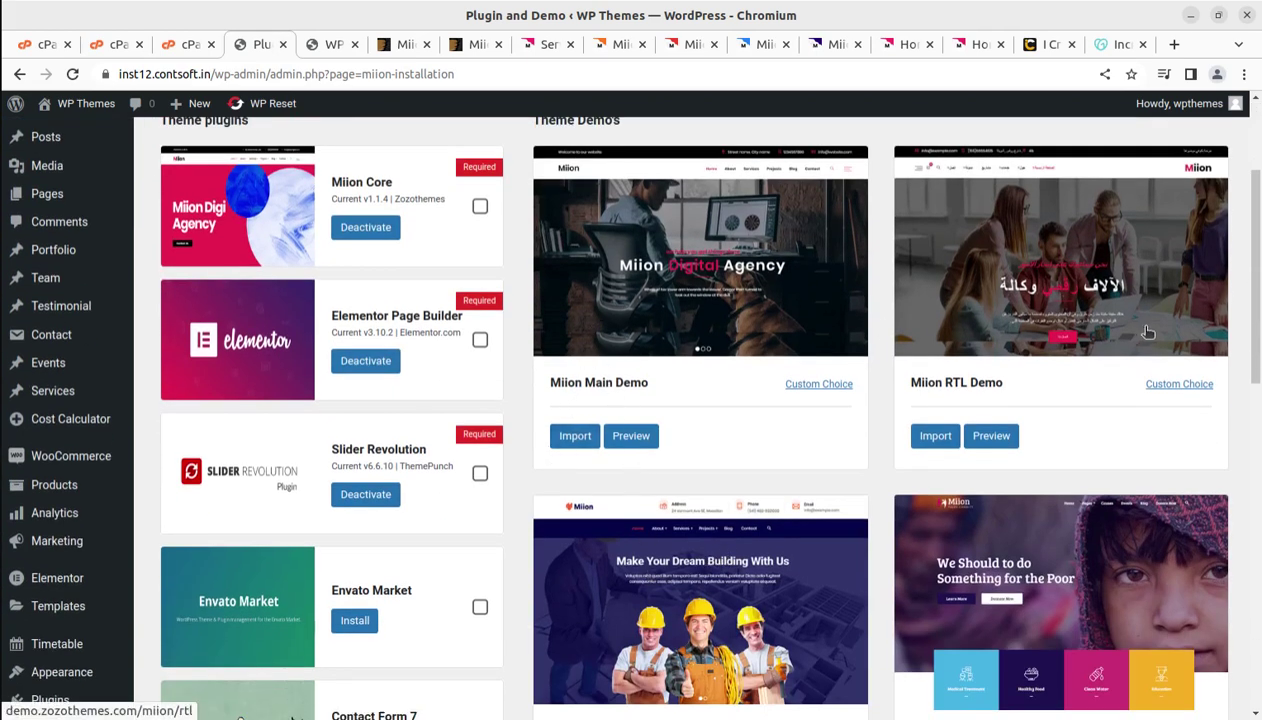
scroll(1155, 453, "down", 3)
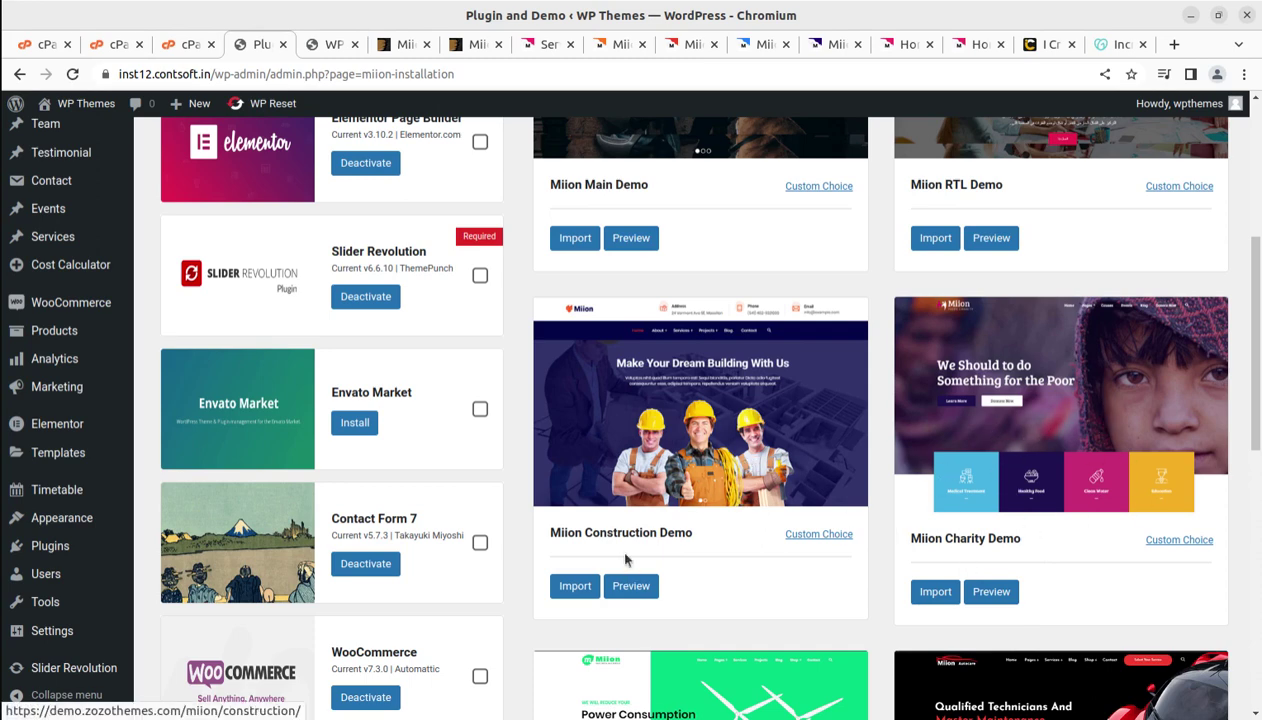
scroll(604, 497, "down", 4)
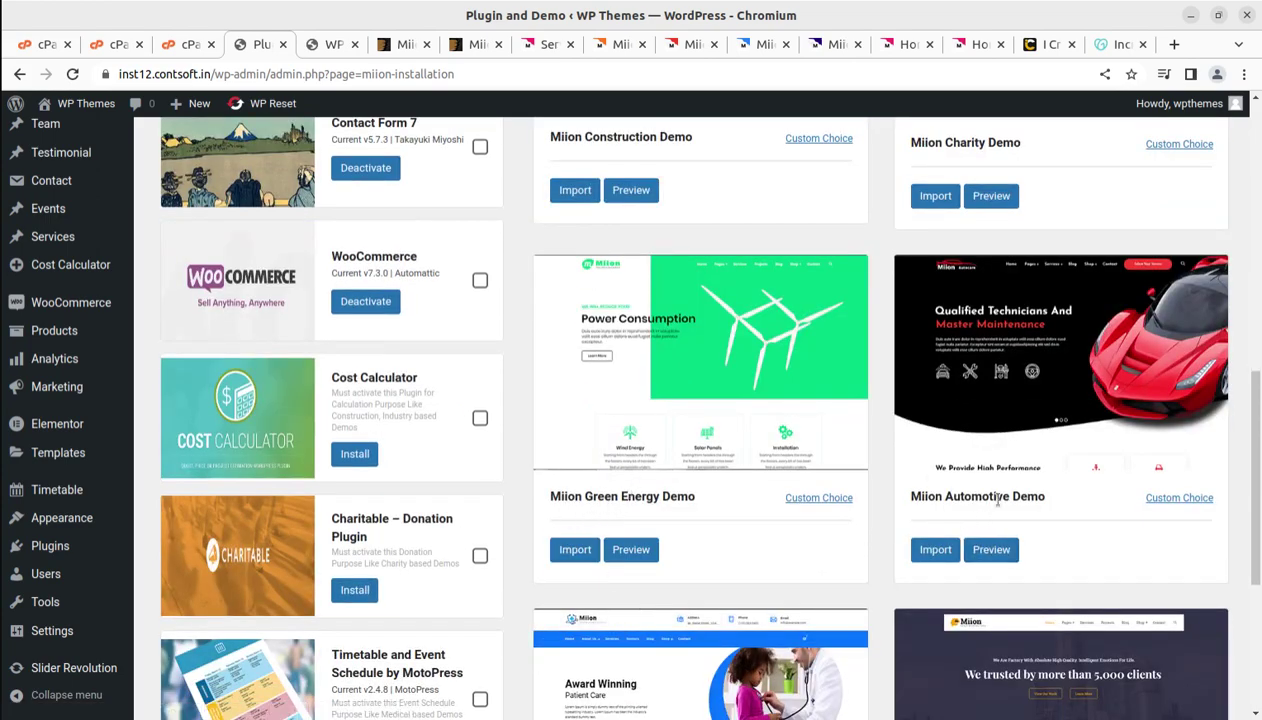
scroll(959, 521, "down", 3)
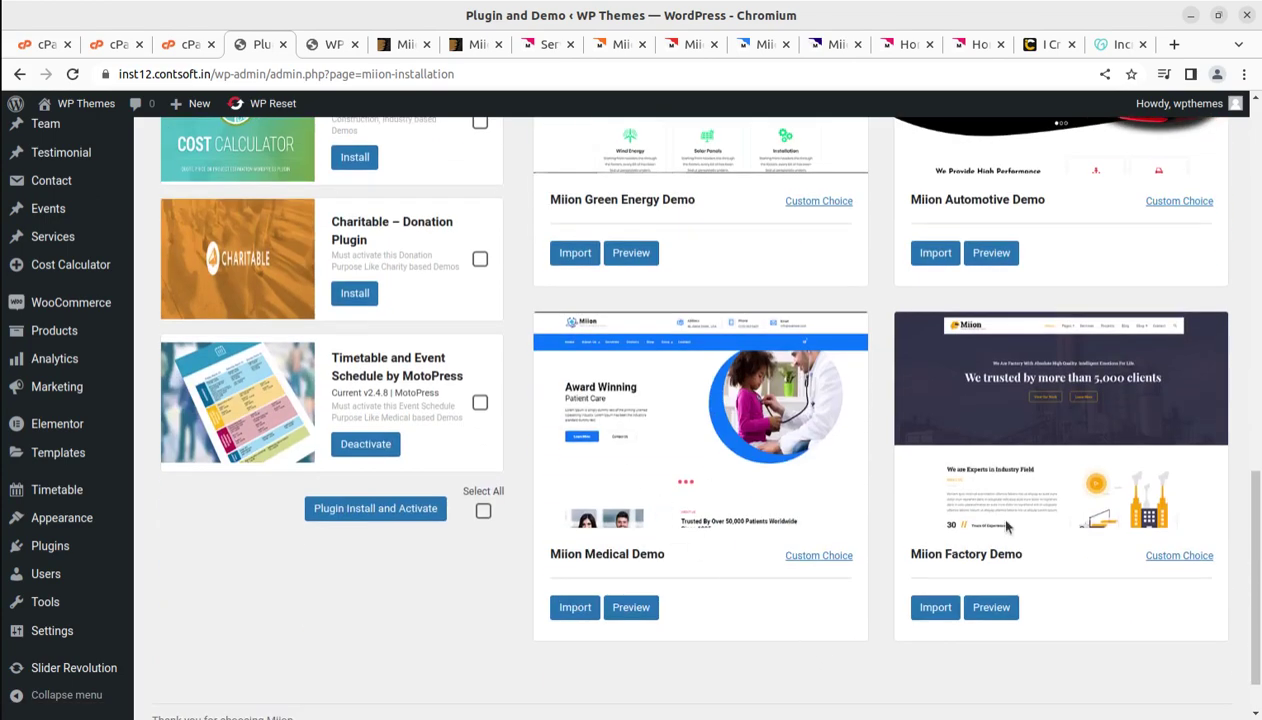
scroll(1050, 500, "down", 1)
scroll(850, 570, "up", 4)
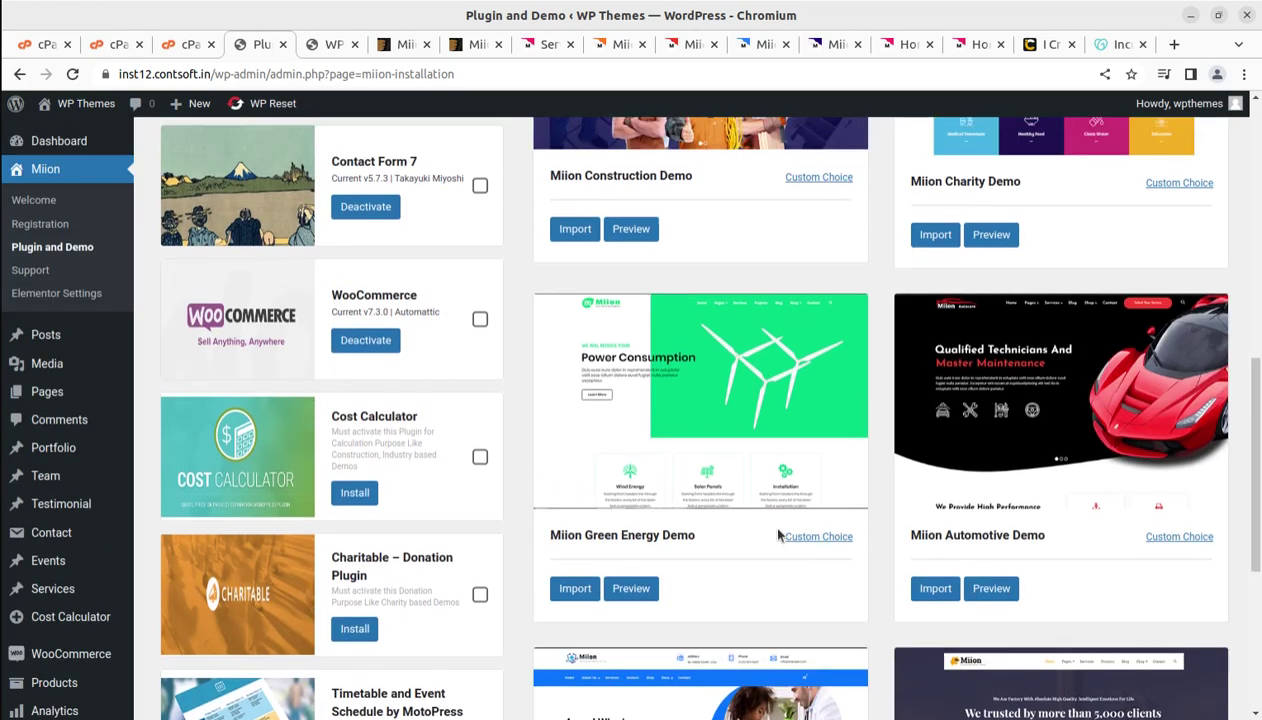
scroll(778, 535, "up", 8)
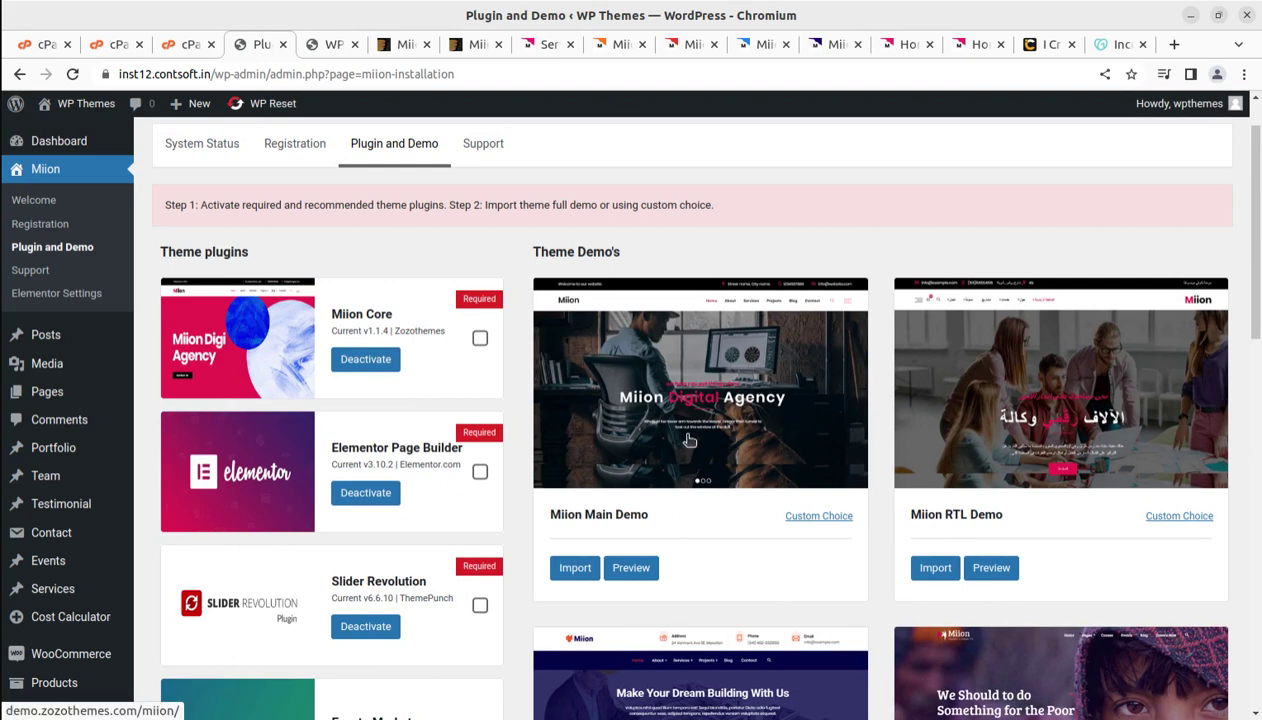
left_click(583, 573)
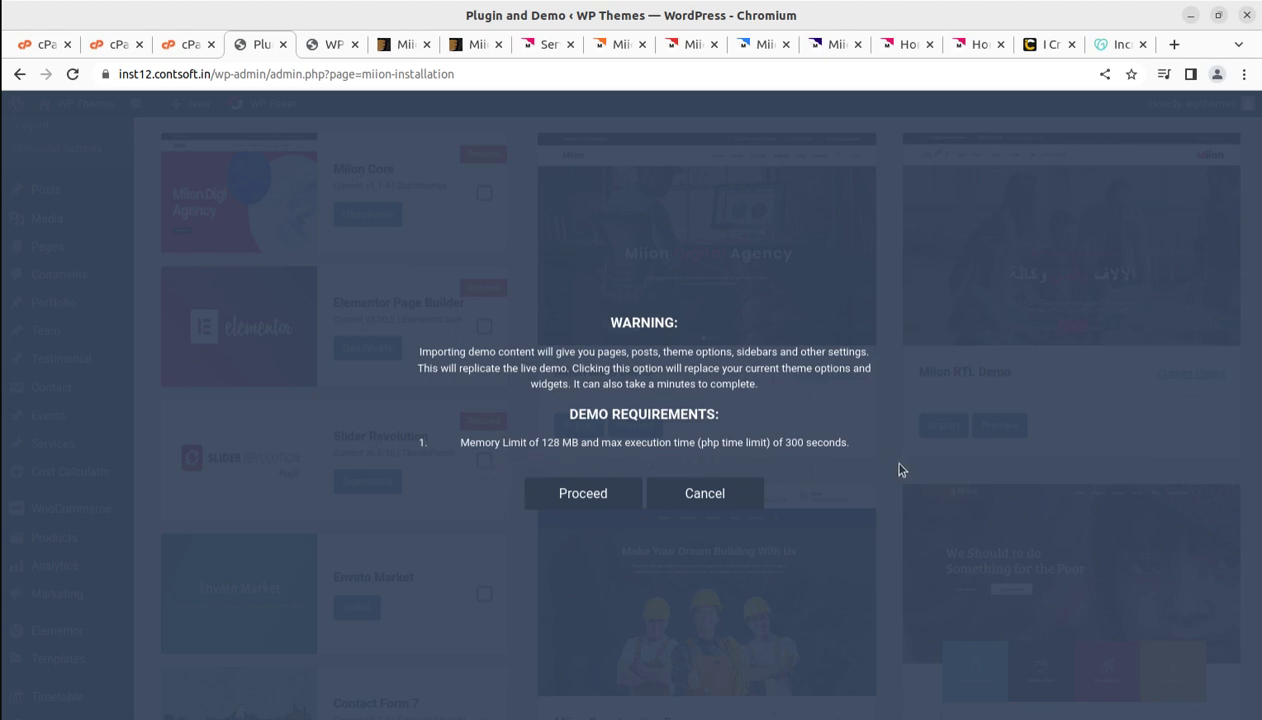
left_click(594, 496)
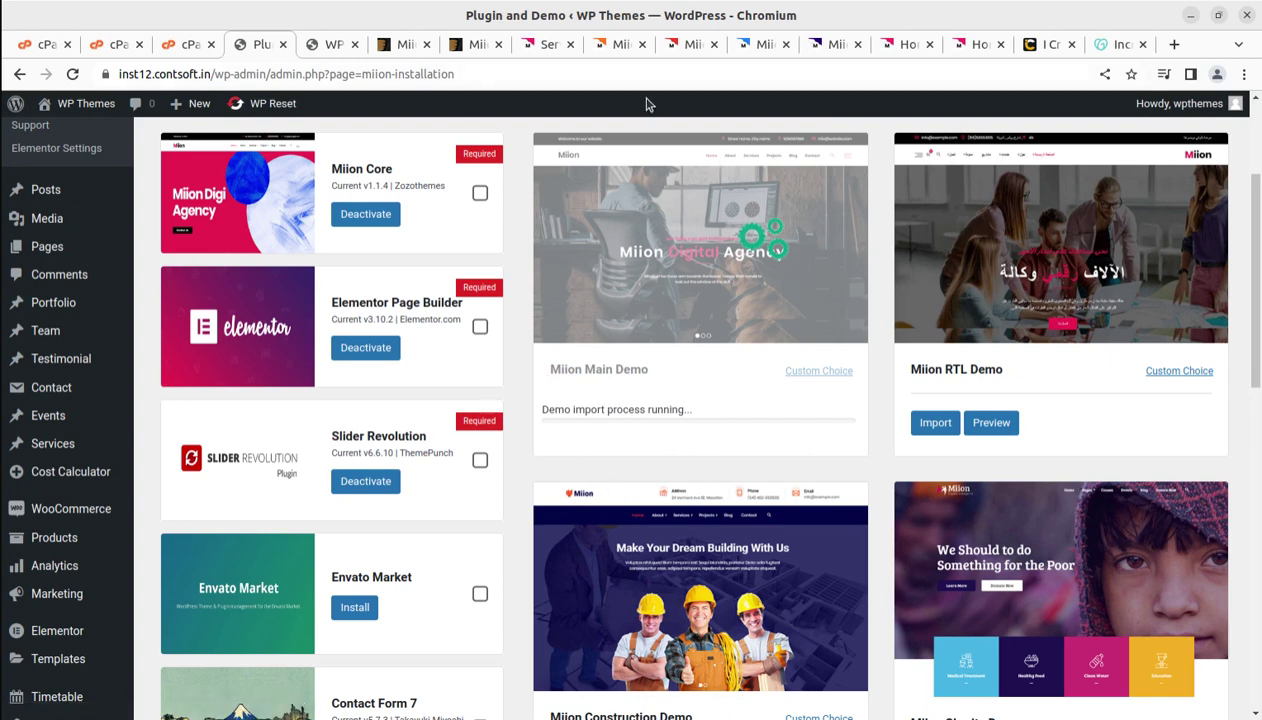
- Open the WordPress dashboard from the site's front page in the other browser tab and go to the Media Library
left_click(334, 47)
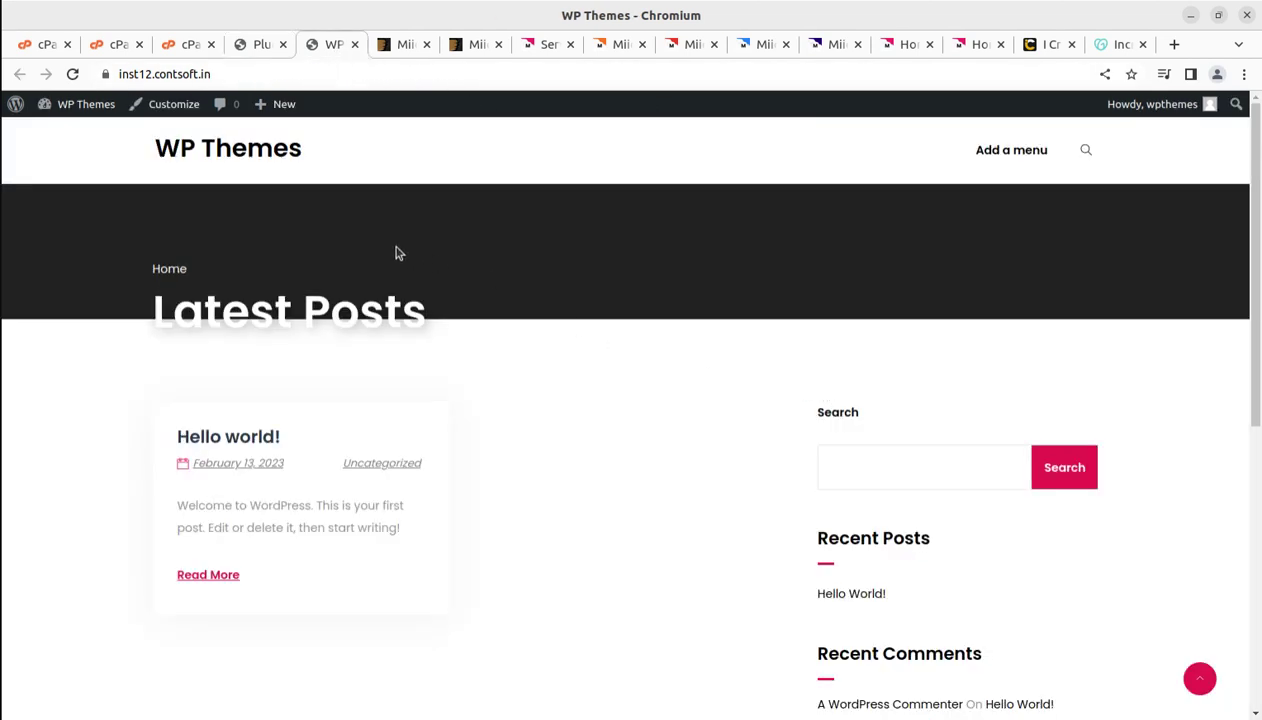
mouse_move(79, 112)
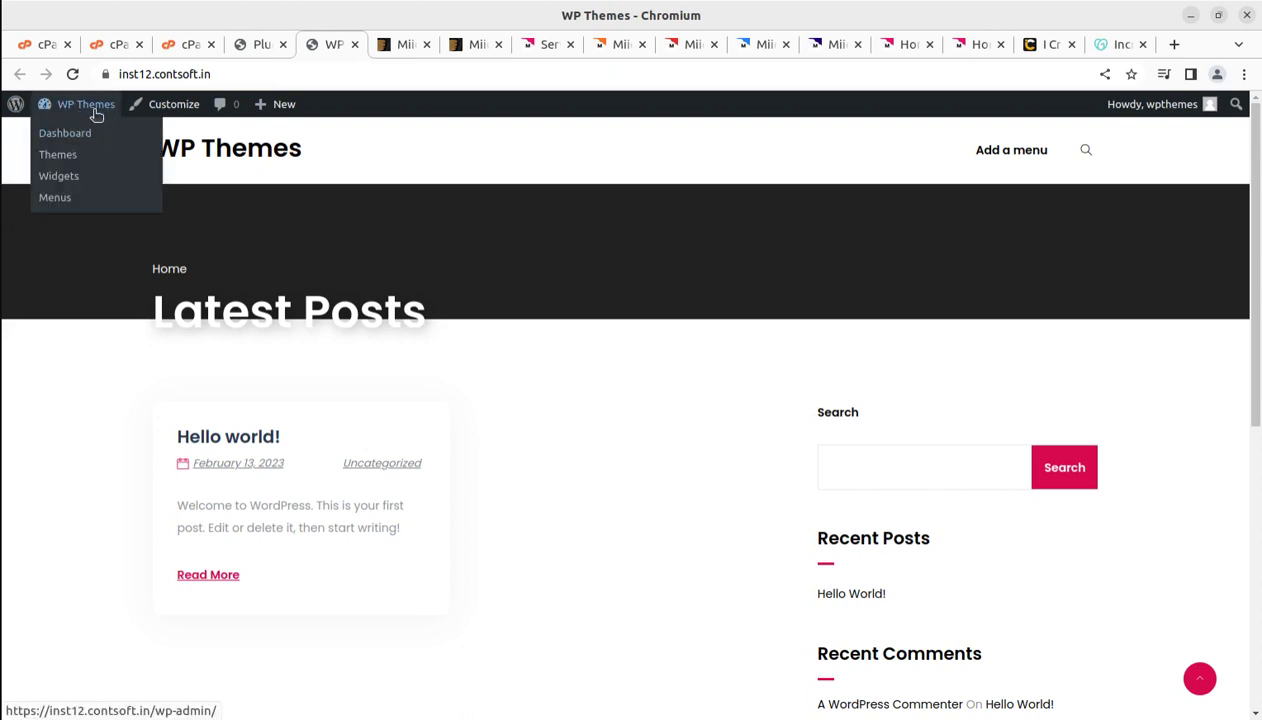
left_click(79, 137)
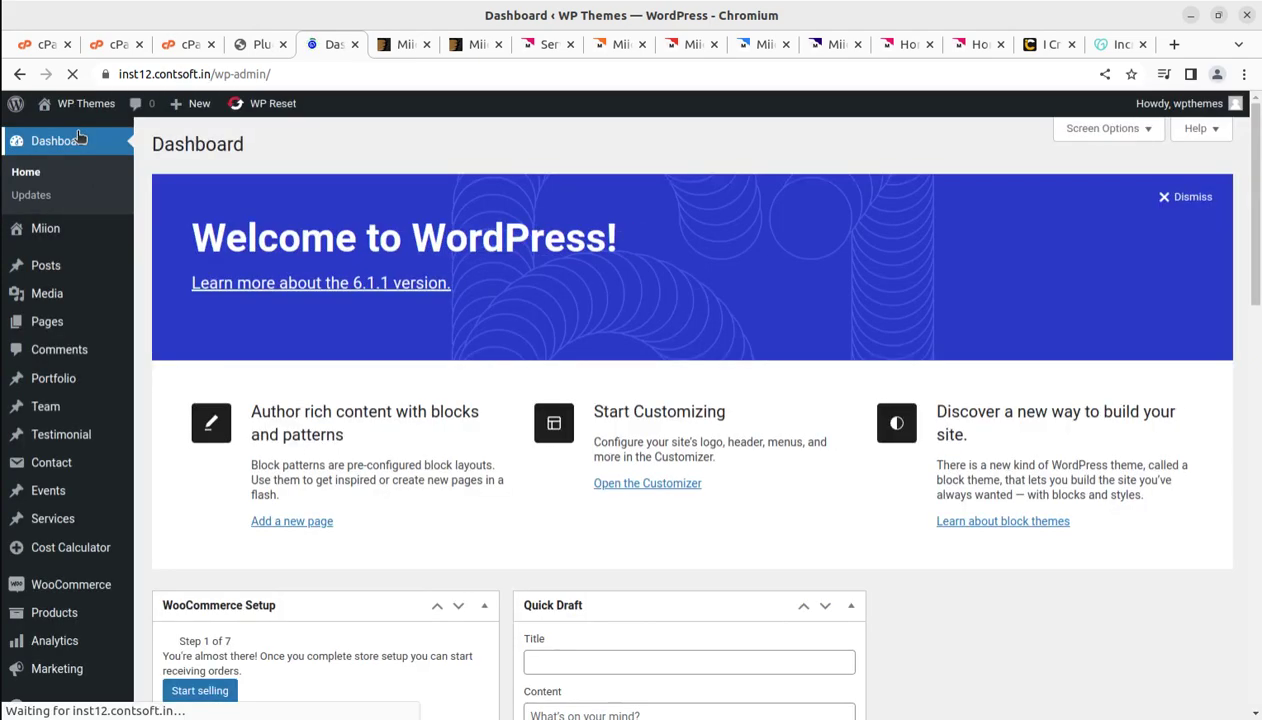
mouse_move(62, 300)
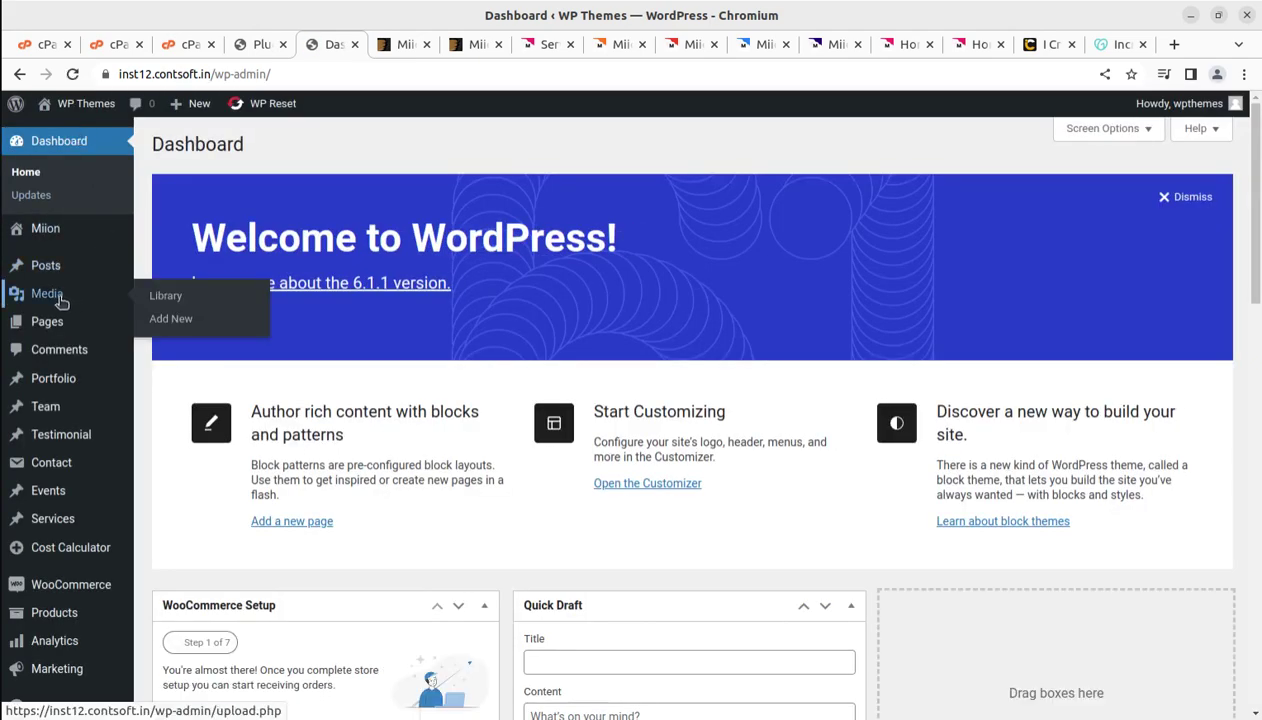
left_click(176, 301)
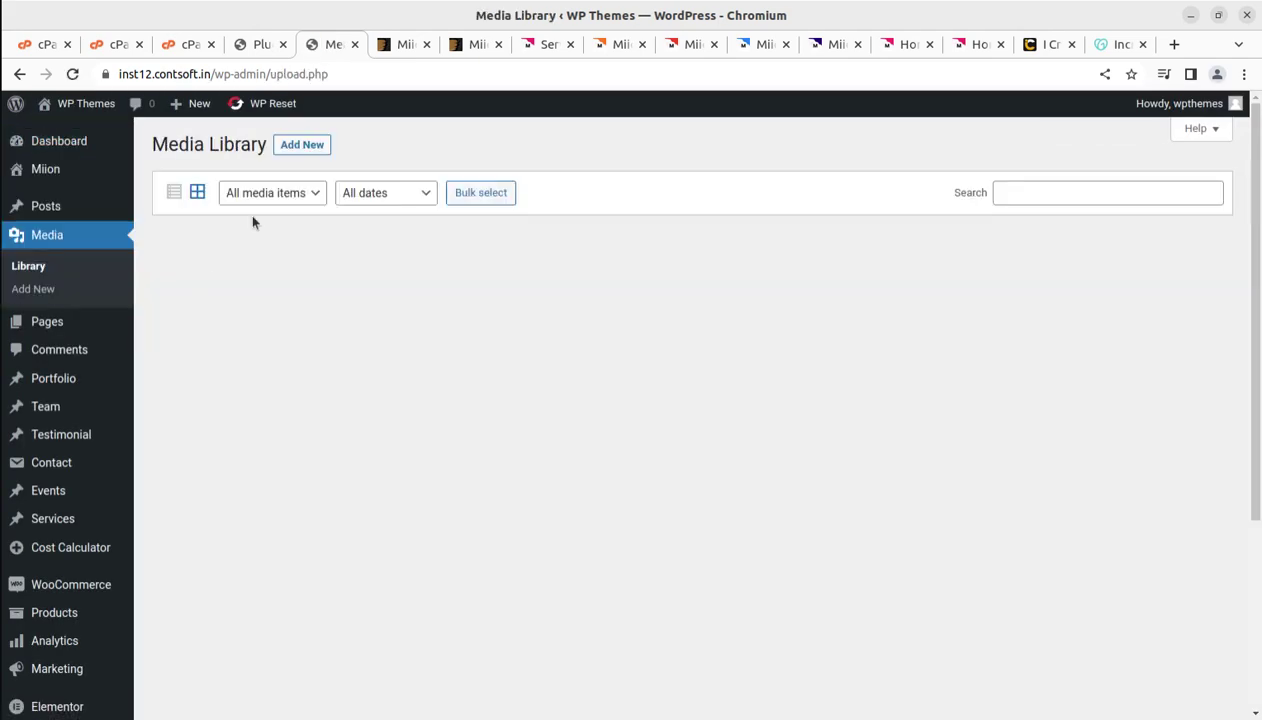
- Check the Miion Main Demo import progress, reload the Media Library and return to the Plugin and Demo page
left_click(256, 44)
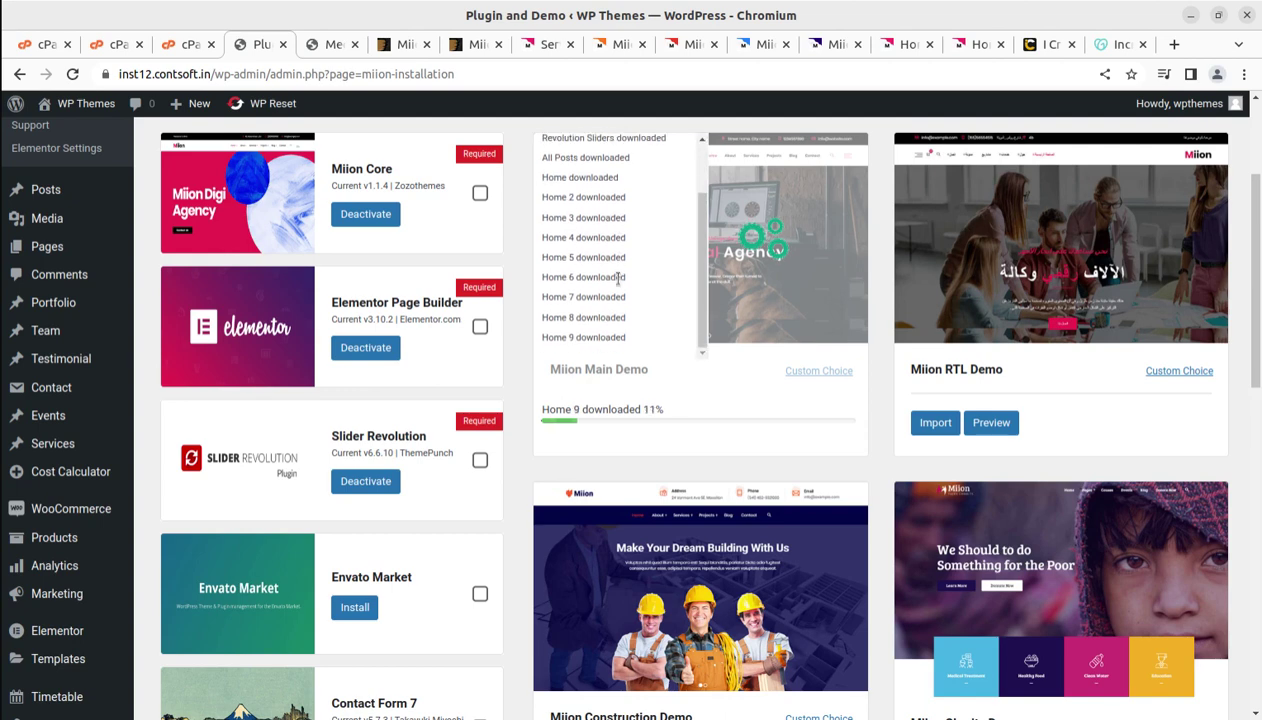
left_click(333, 44)
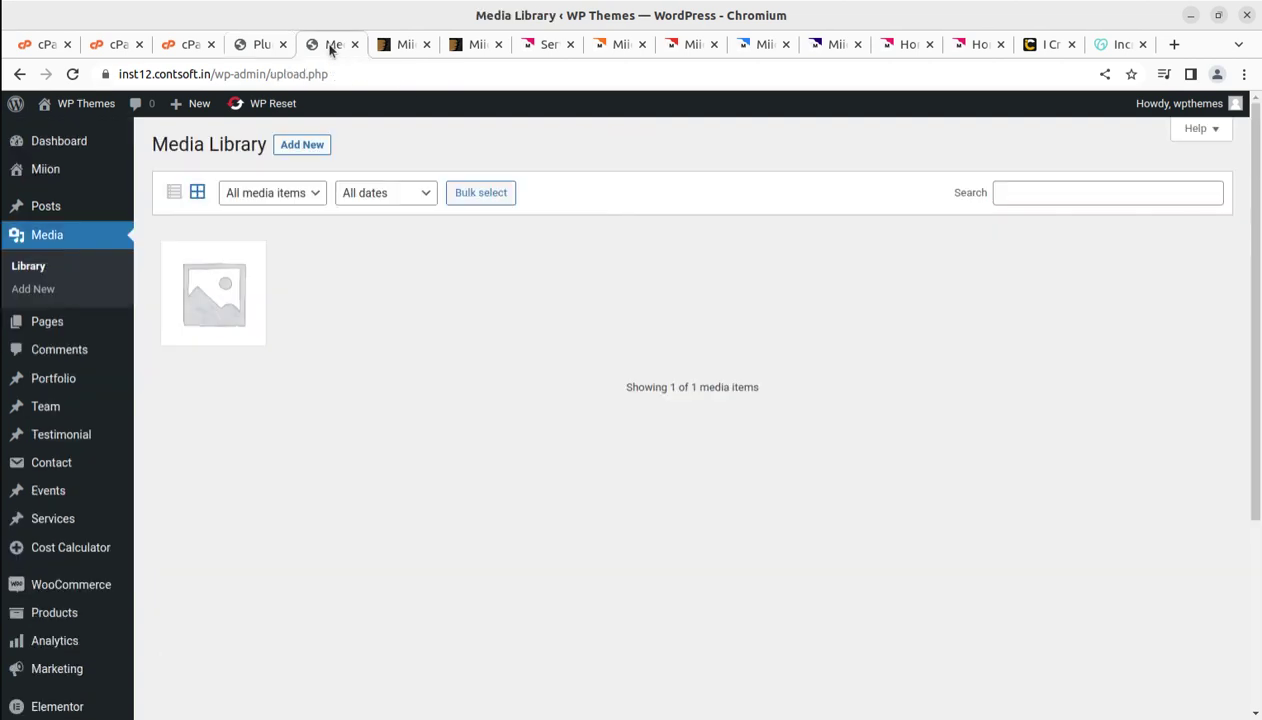
left_click(72, 74)
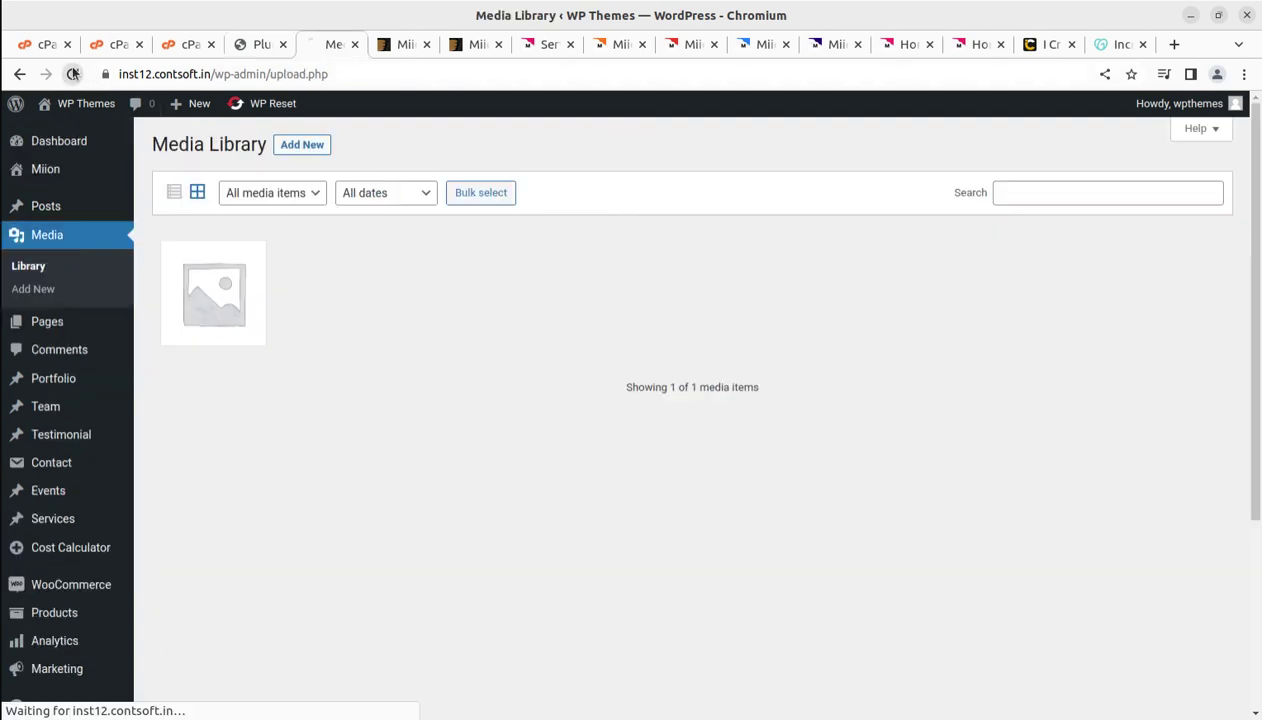
left_click(262, 47)
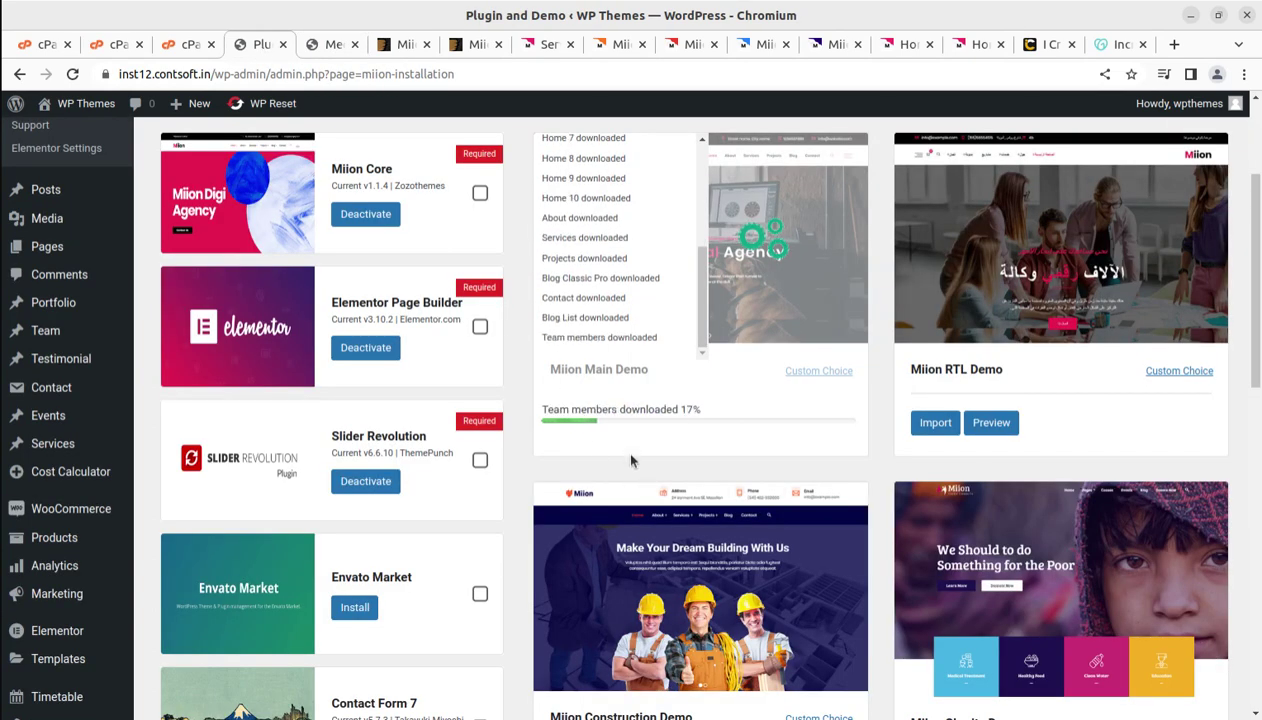
scroll(628, 455, "up", 2)
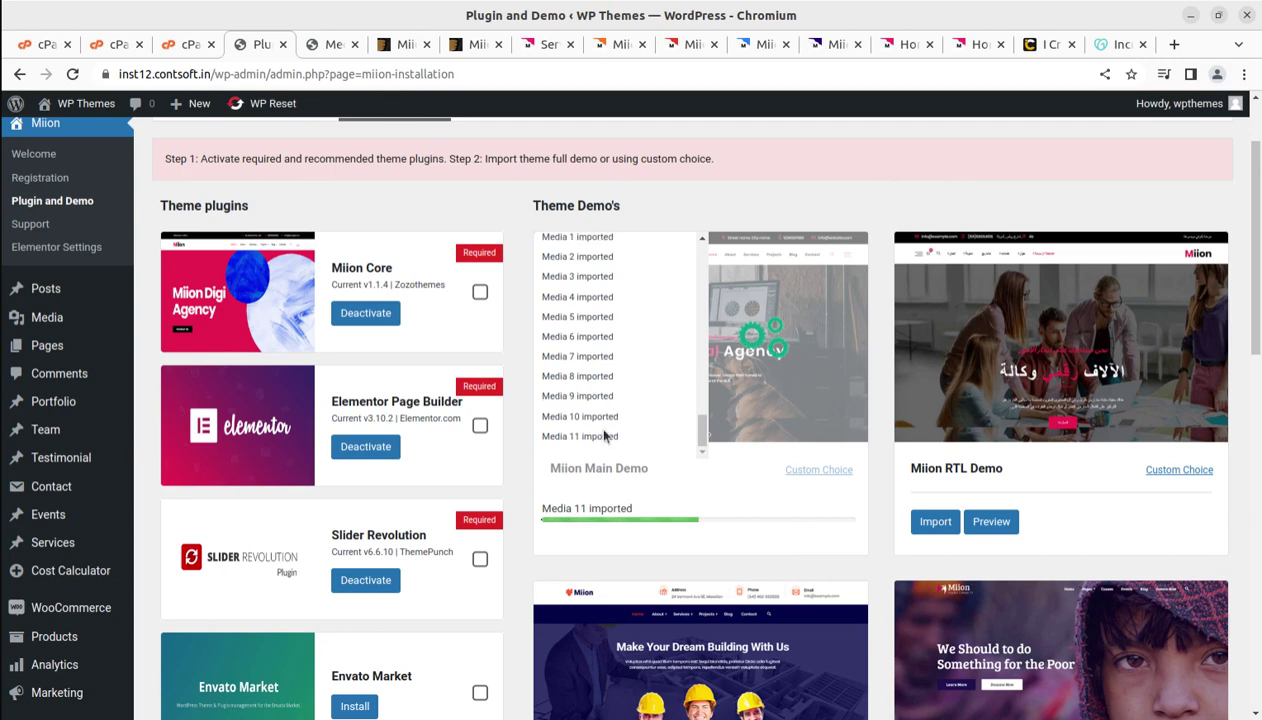
- Go to the home page of the Miion demo site and examine its slider, About Us and Services sections
left_click(545, 44)
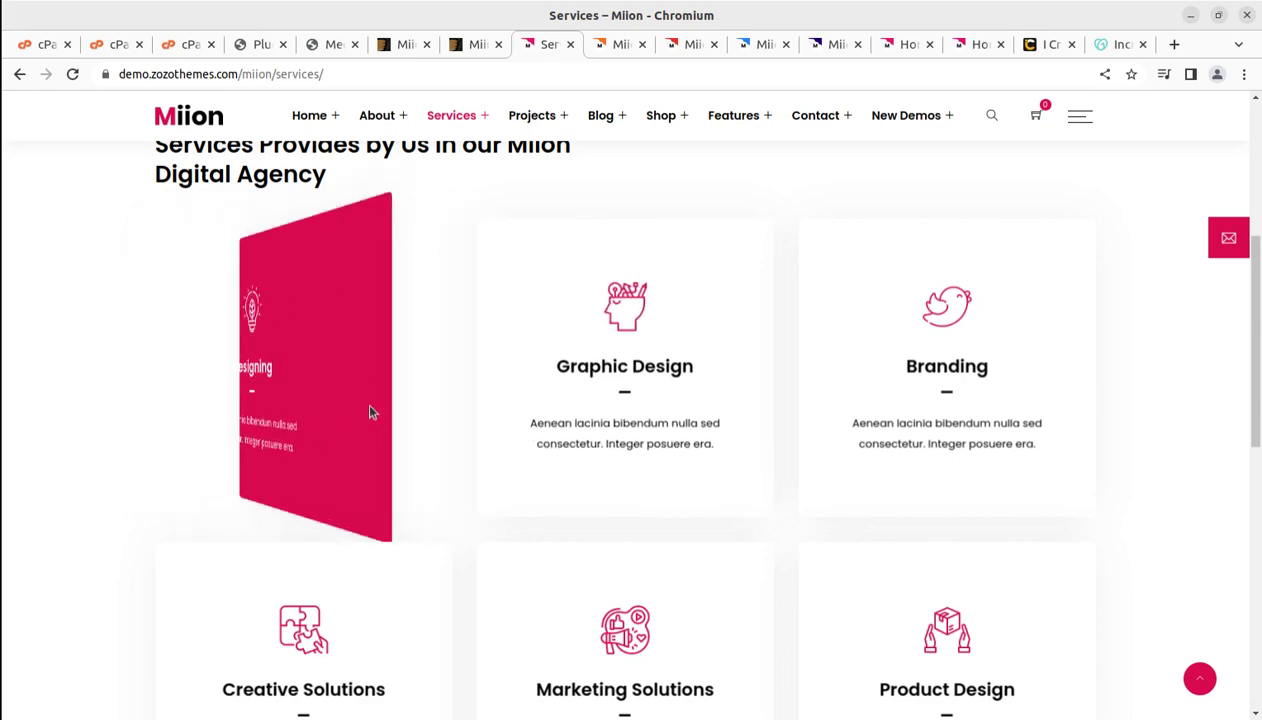
scroll(369, 412, "up", 5)
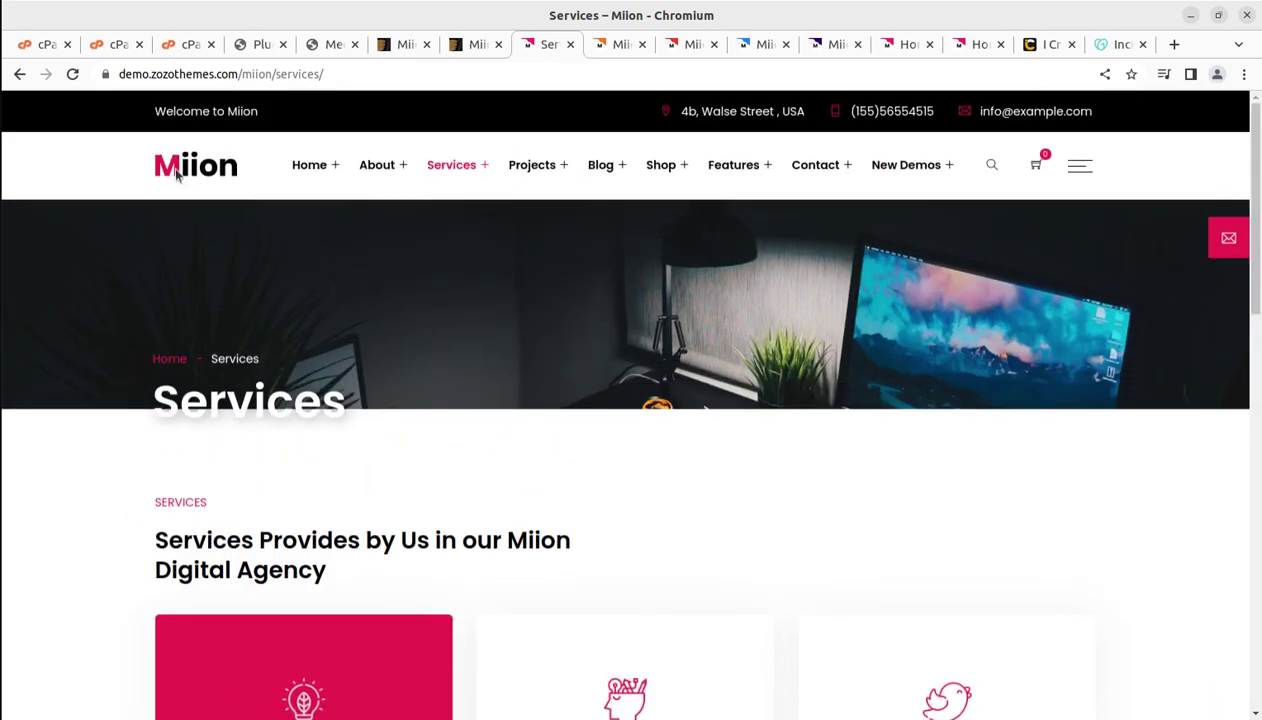
left_click(177, 172)
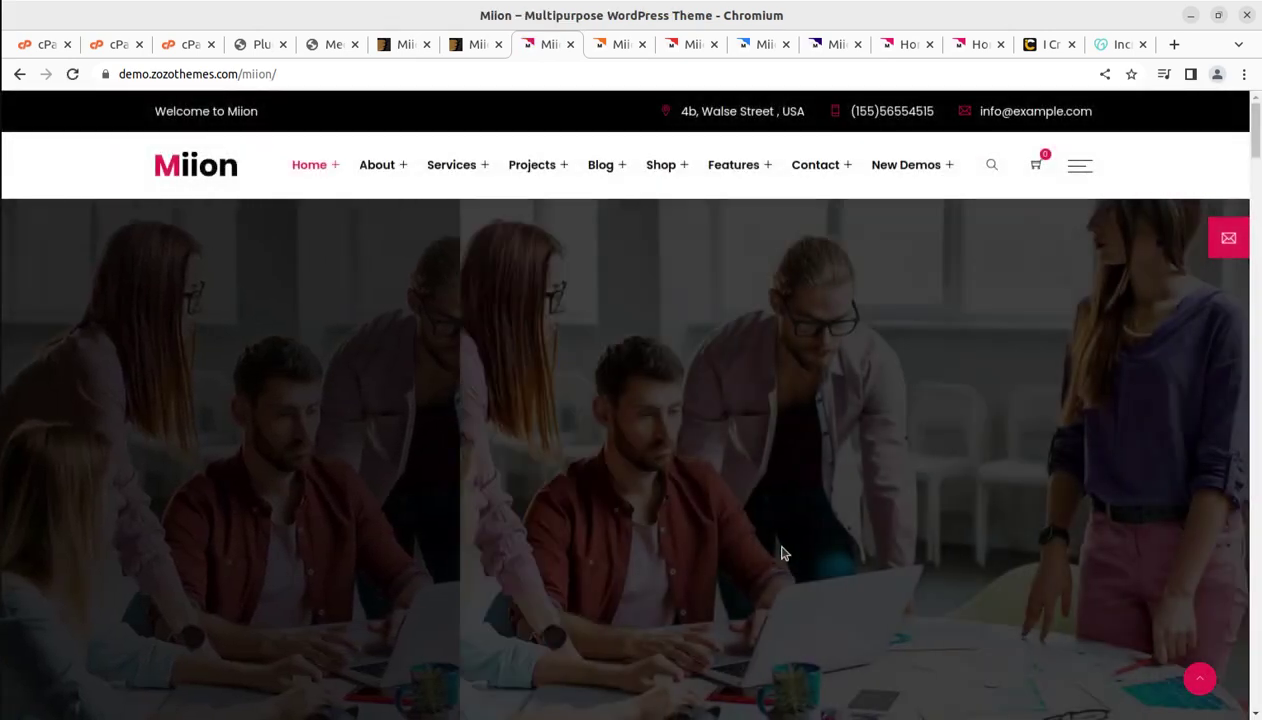
scroll(660, 528, "down", 1)
scroll(659, 528, "down", 2)
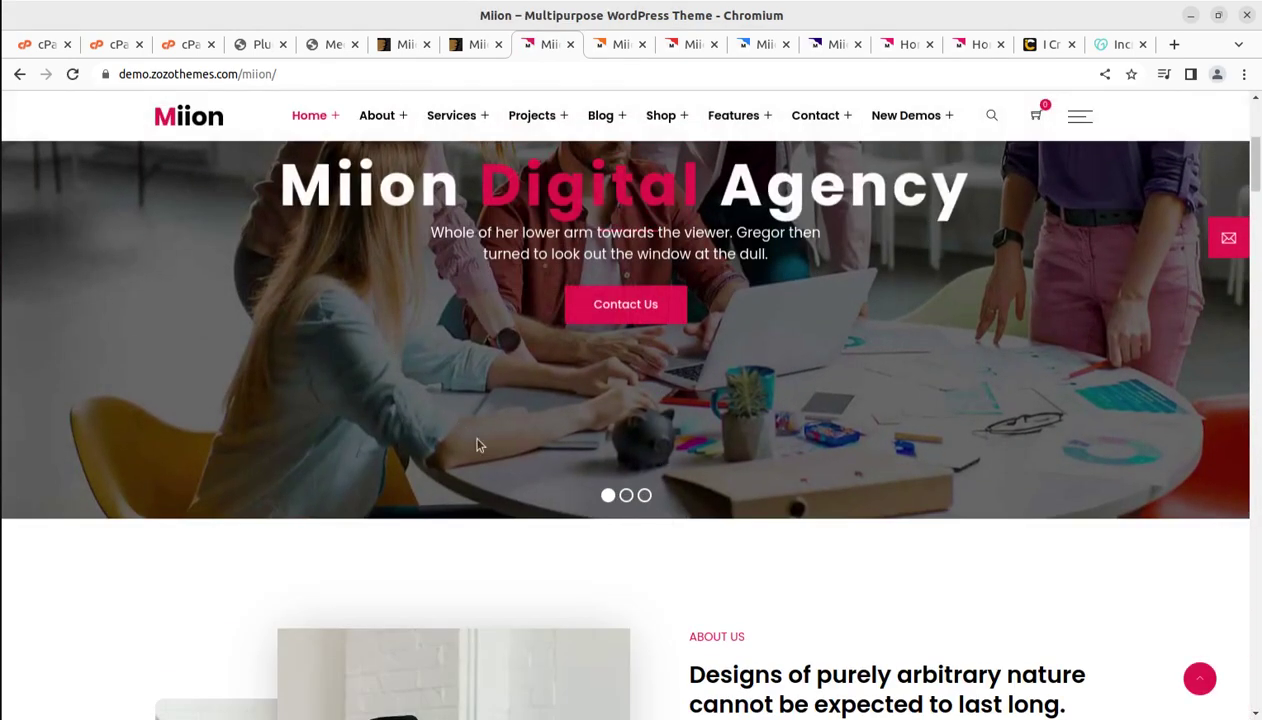
scroll(478, 445, "down", 3)
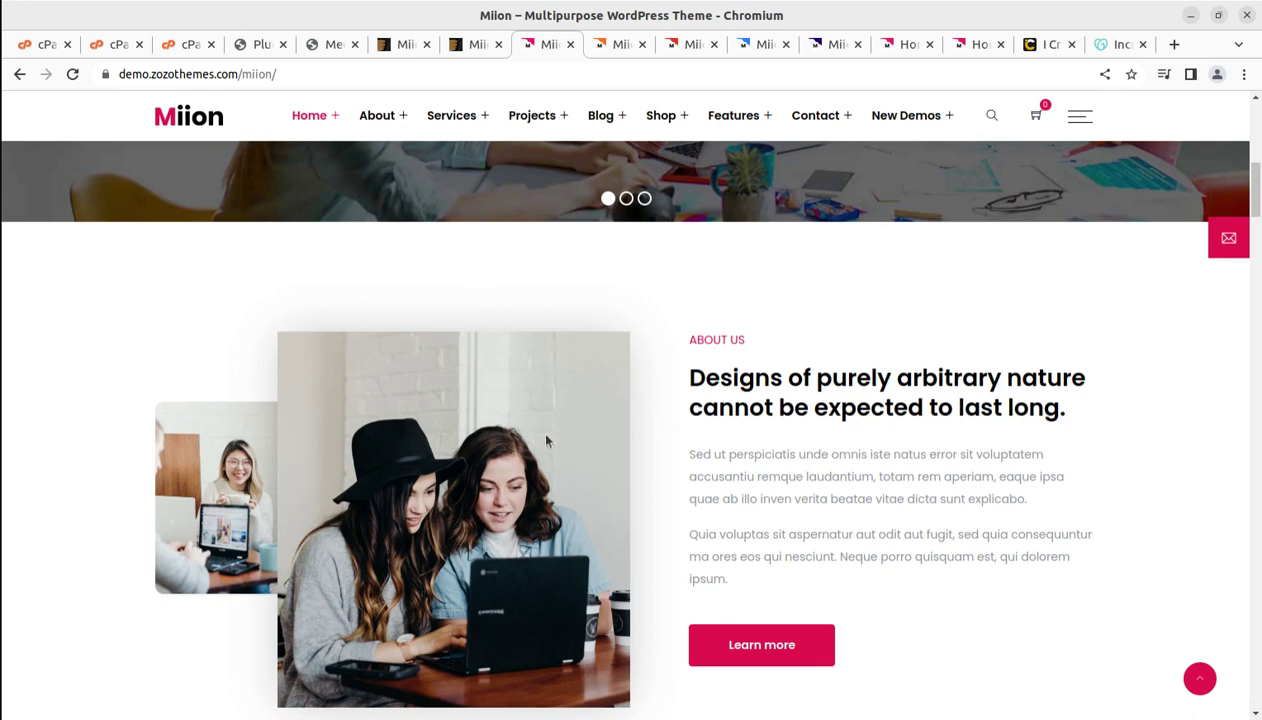
scroll(555, 440, "down", 2)
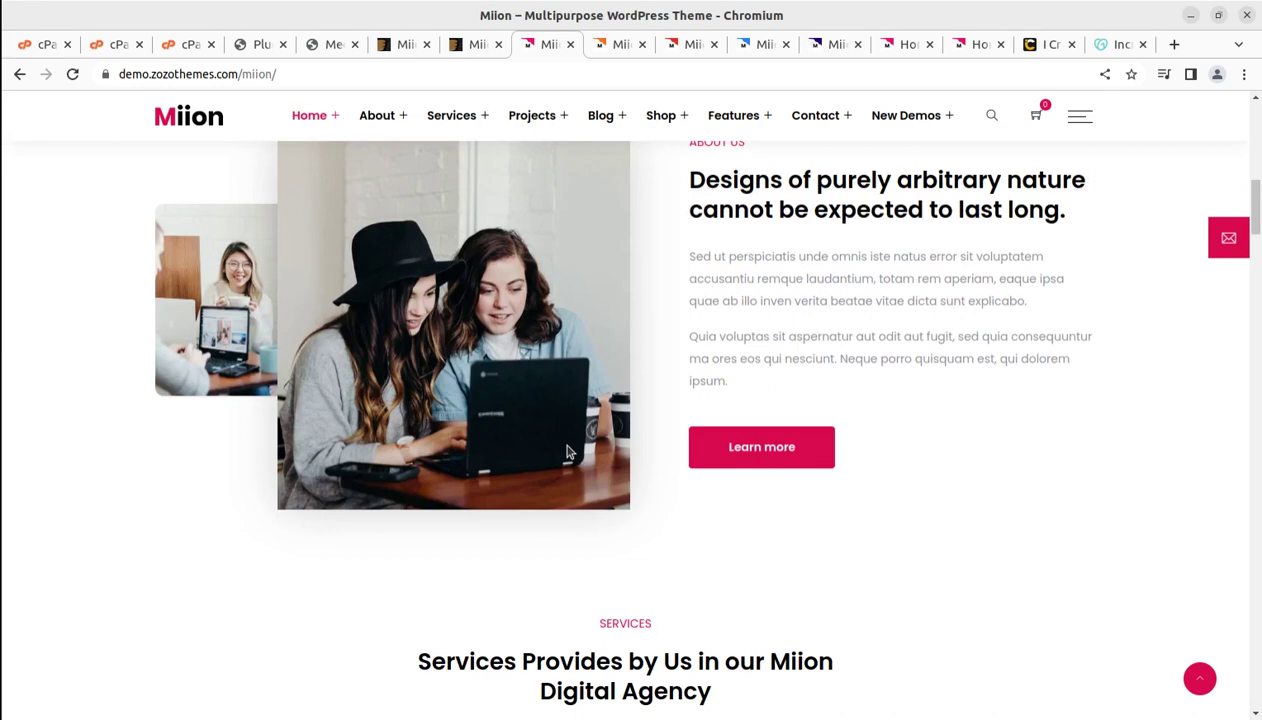
scroll(282, 499, "down", 1)
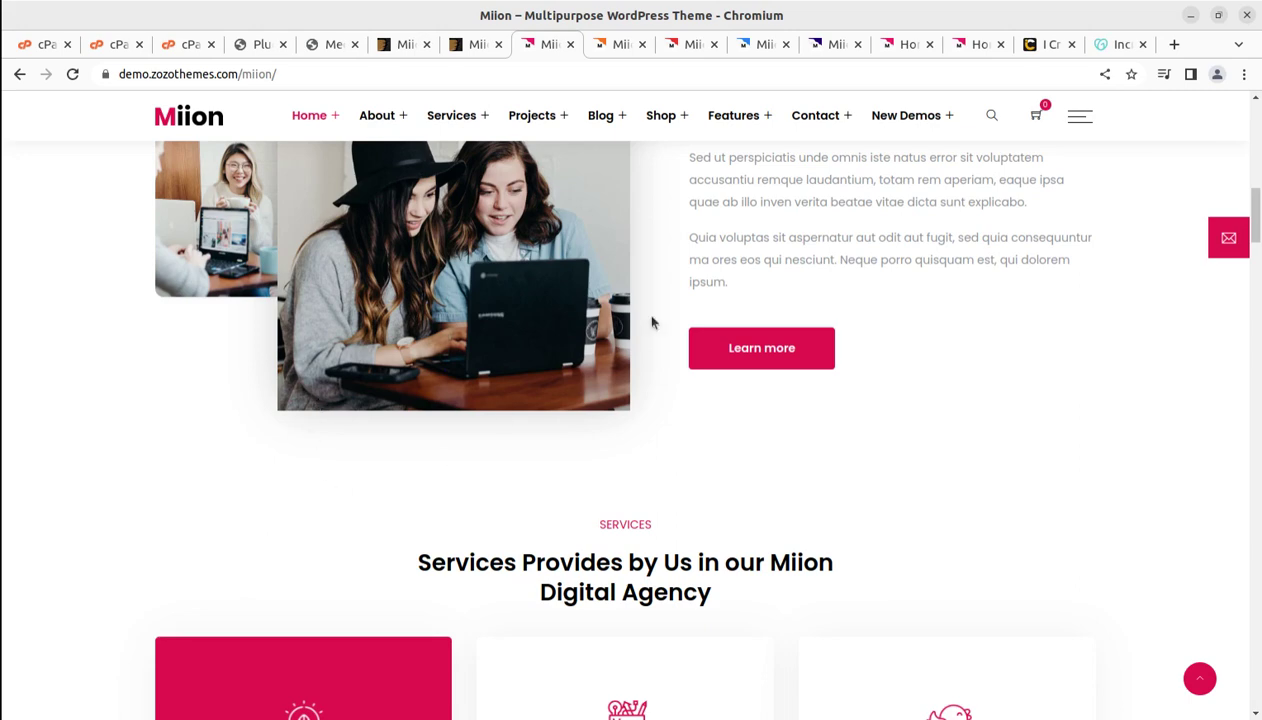
- Examine the i-Create website's home page sections and Pricing and i-Connect options, and return to the Plugin and Demo page
left_click(1041, 50)
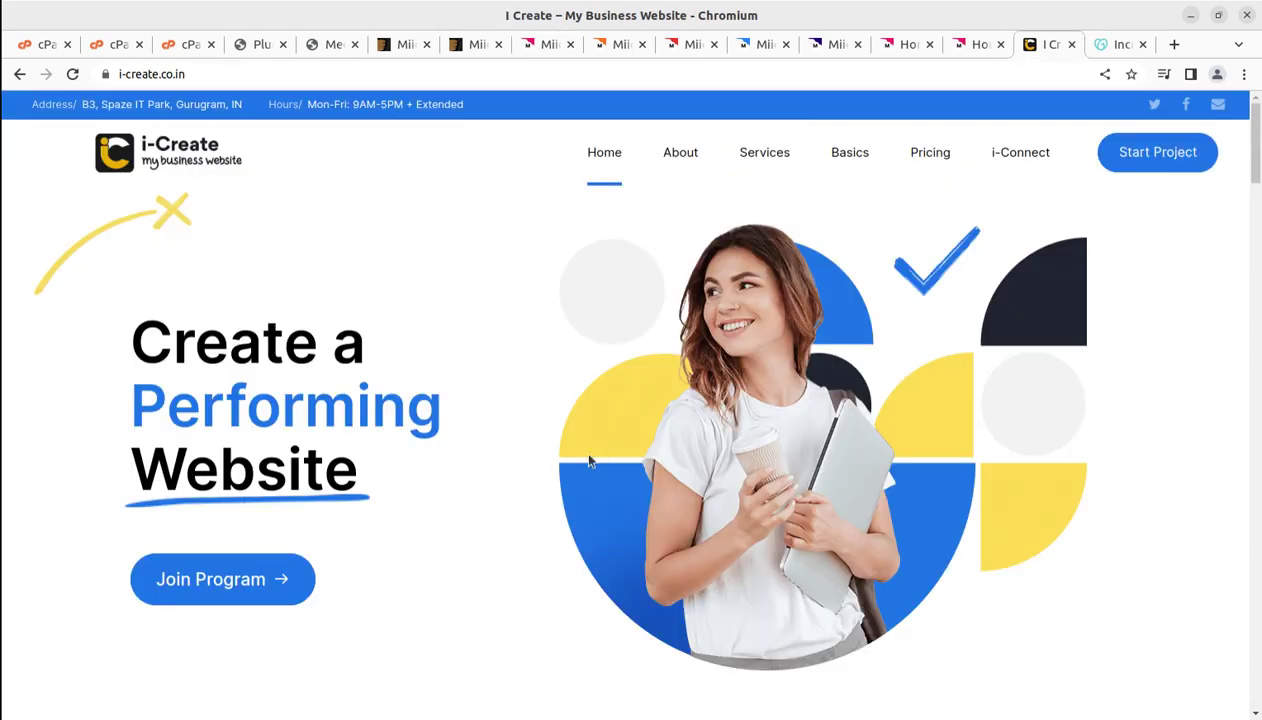
scroll(557, 467, "down", 3)
scroll(555, 460, "down", 2)
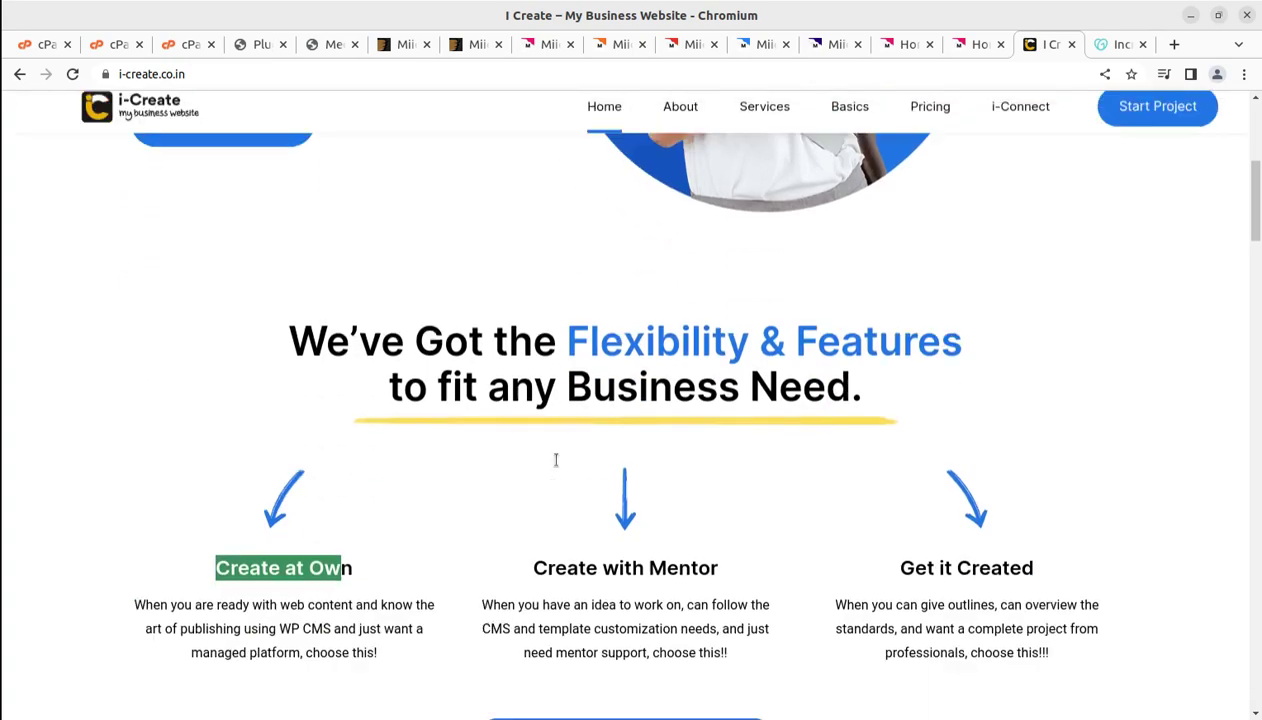
scroll(555, 467, "up", 4)
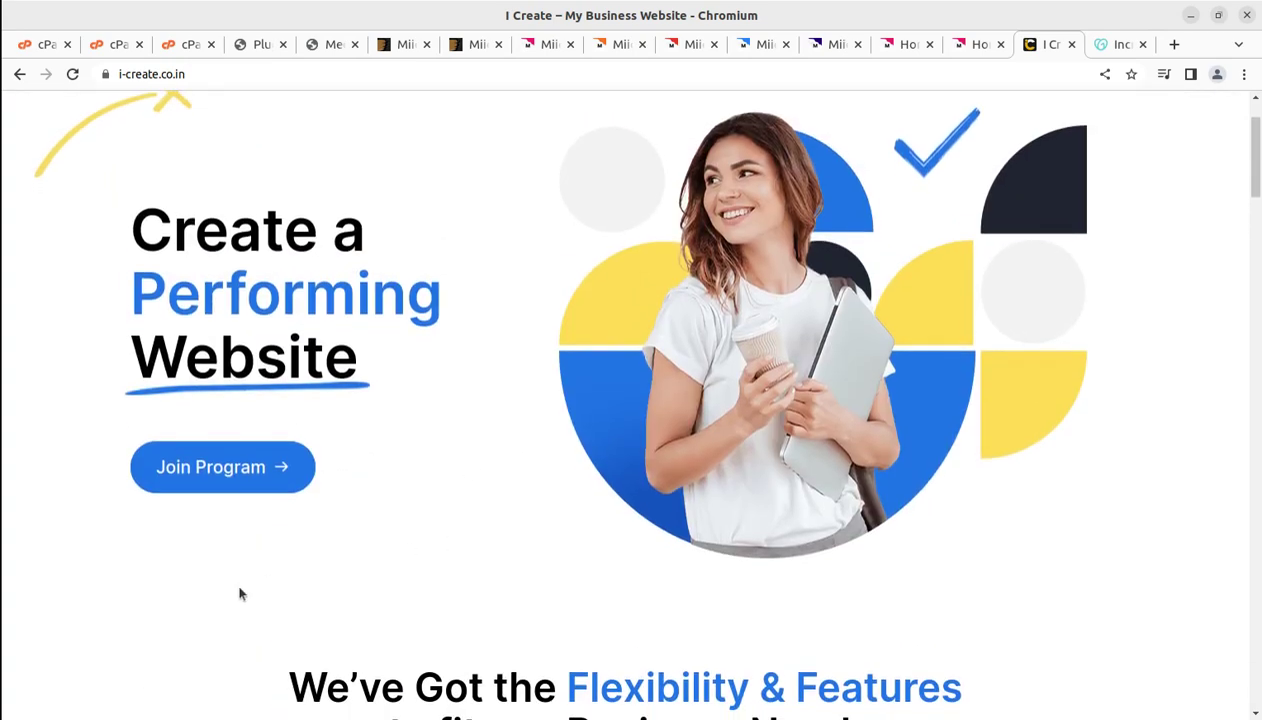
scroll(688, 445, "down", 2)
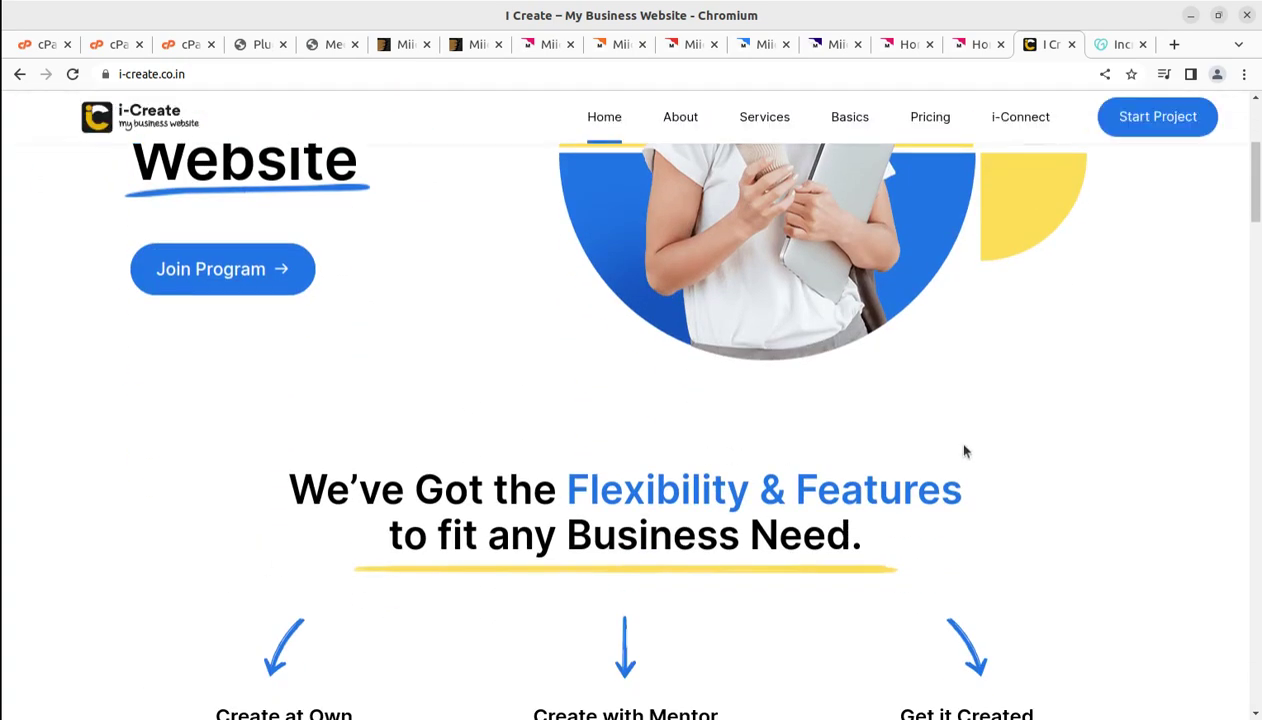
scroll(963, 450, "down", 2)
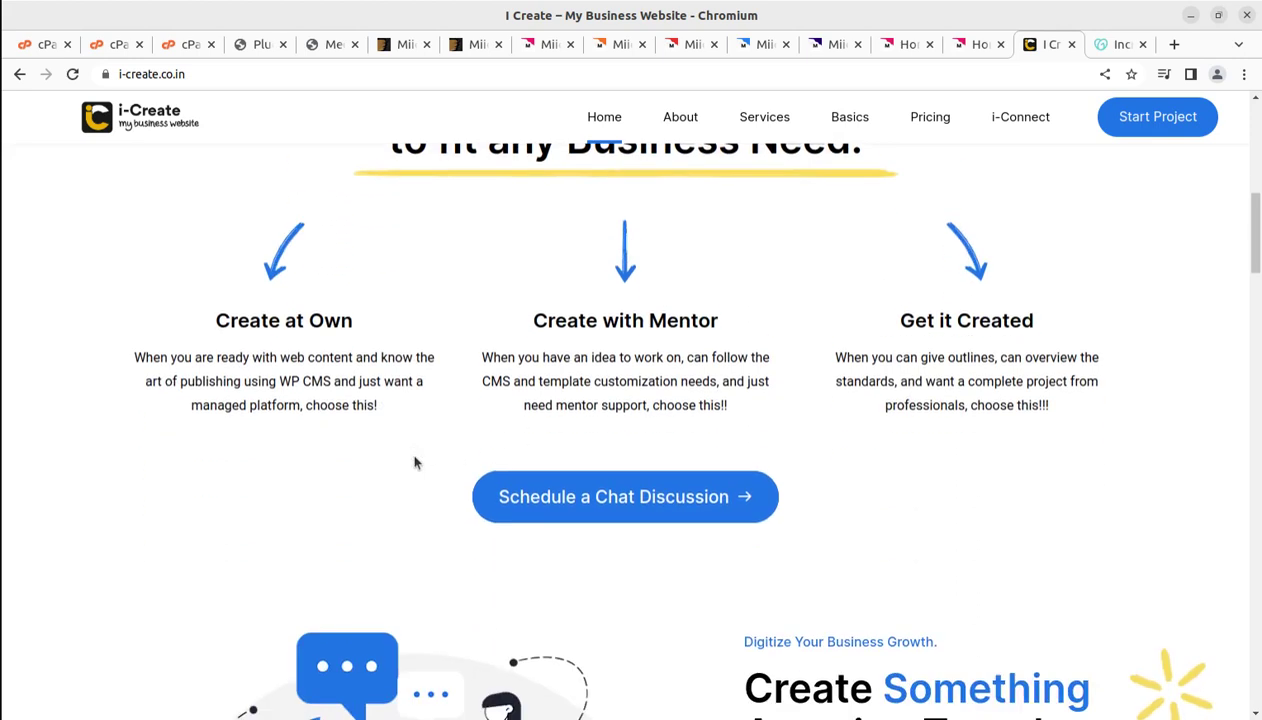
scroll(416, 462, "down", 4)
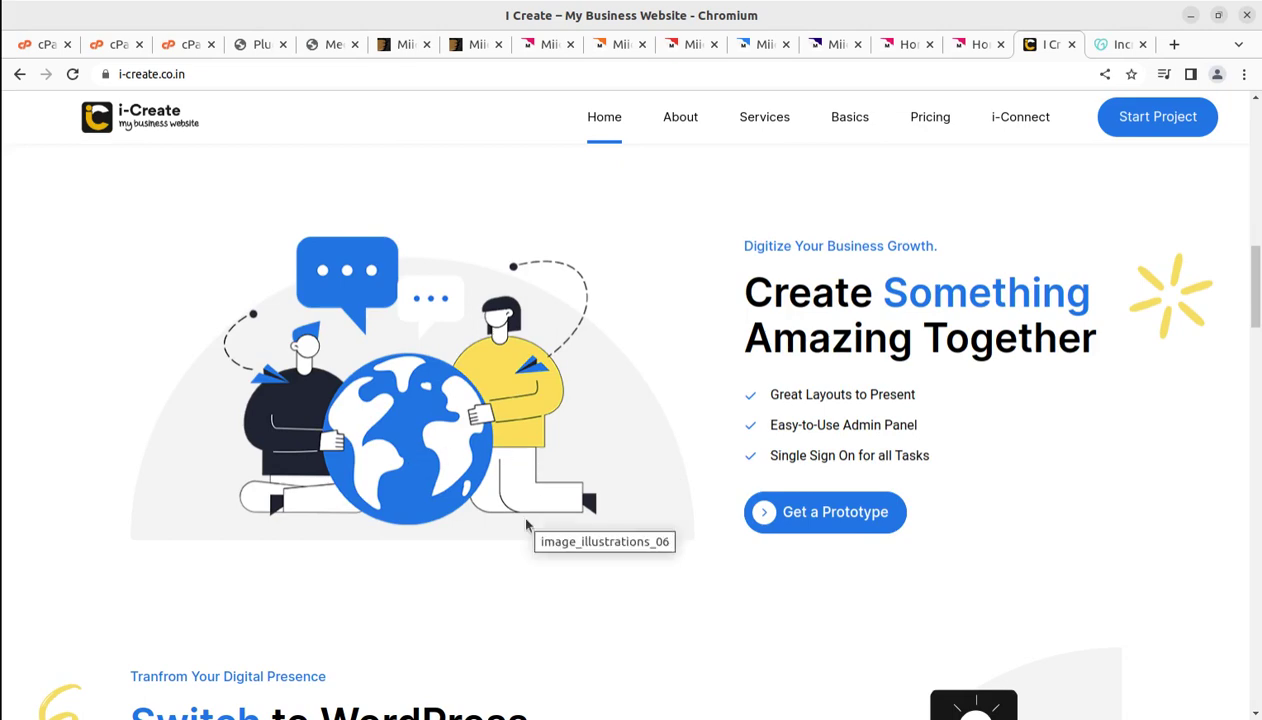
scroll(465, 337, "up", 3)
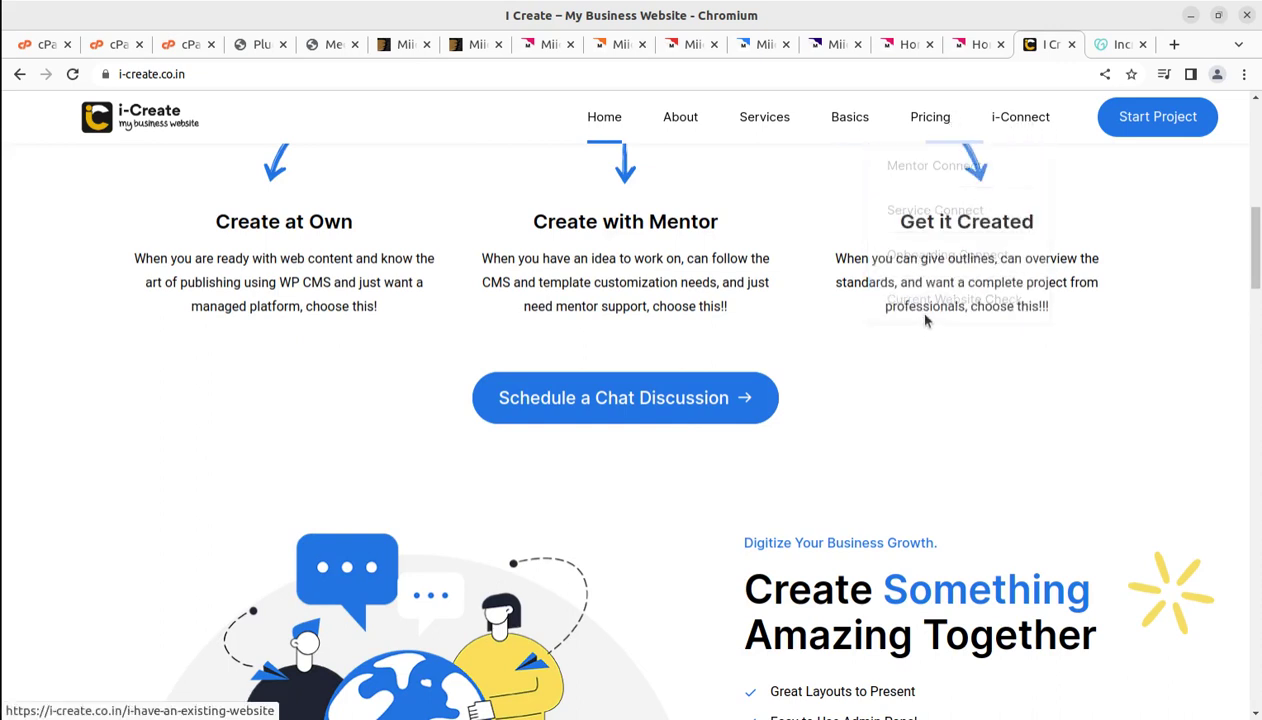
mouse_move(985, 170)
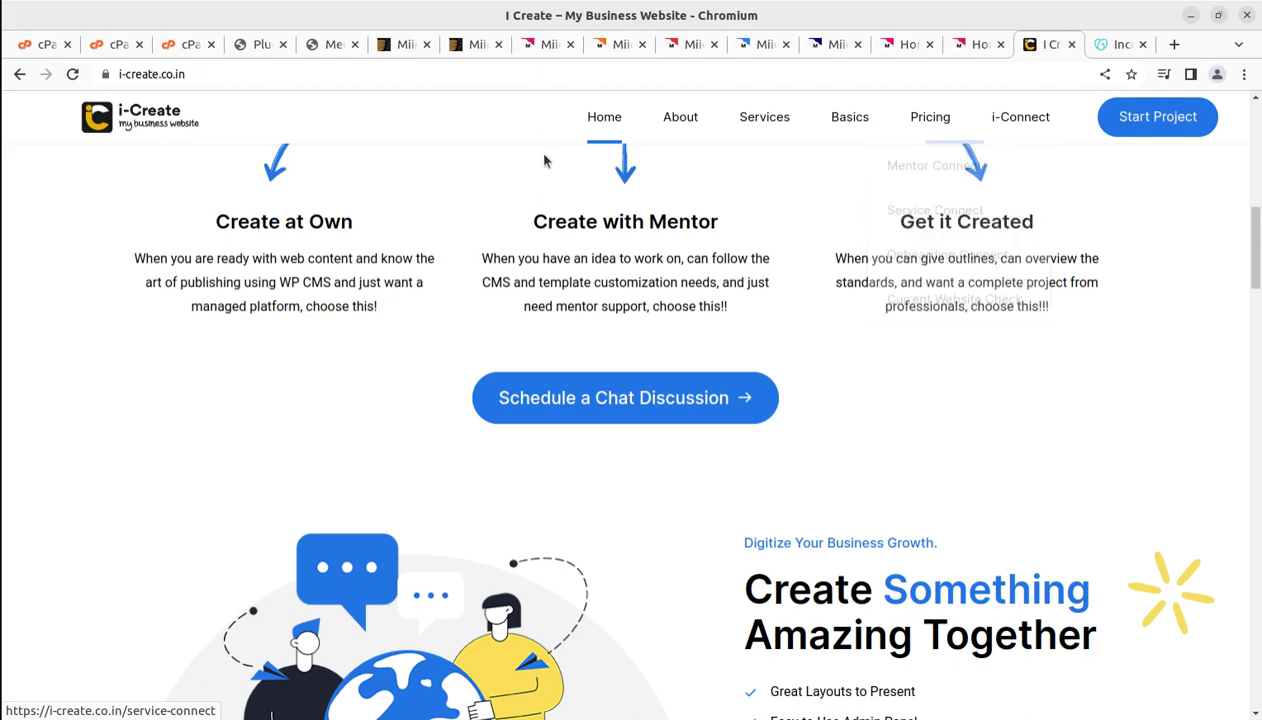
scroll(630, 480, "up", 5)
scroll(644, 463, "up", 3)
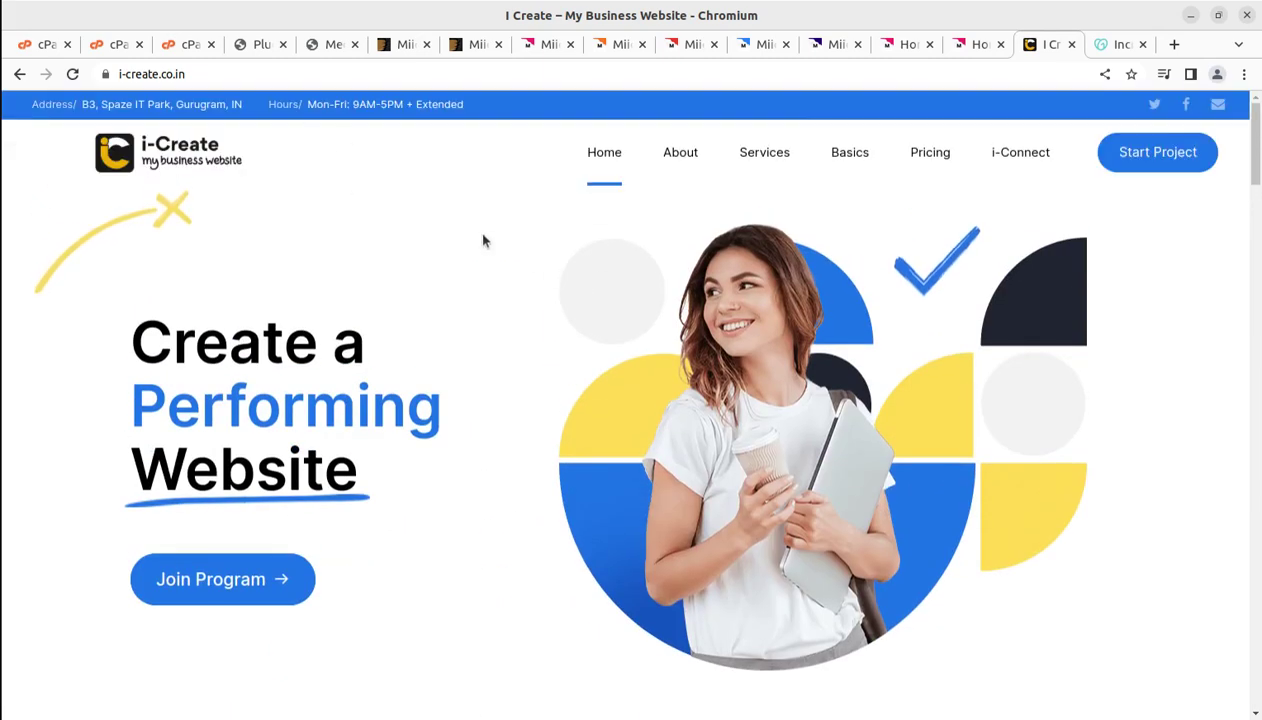
left_click(260, 46)
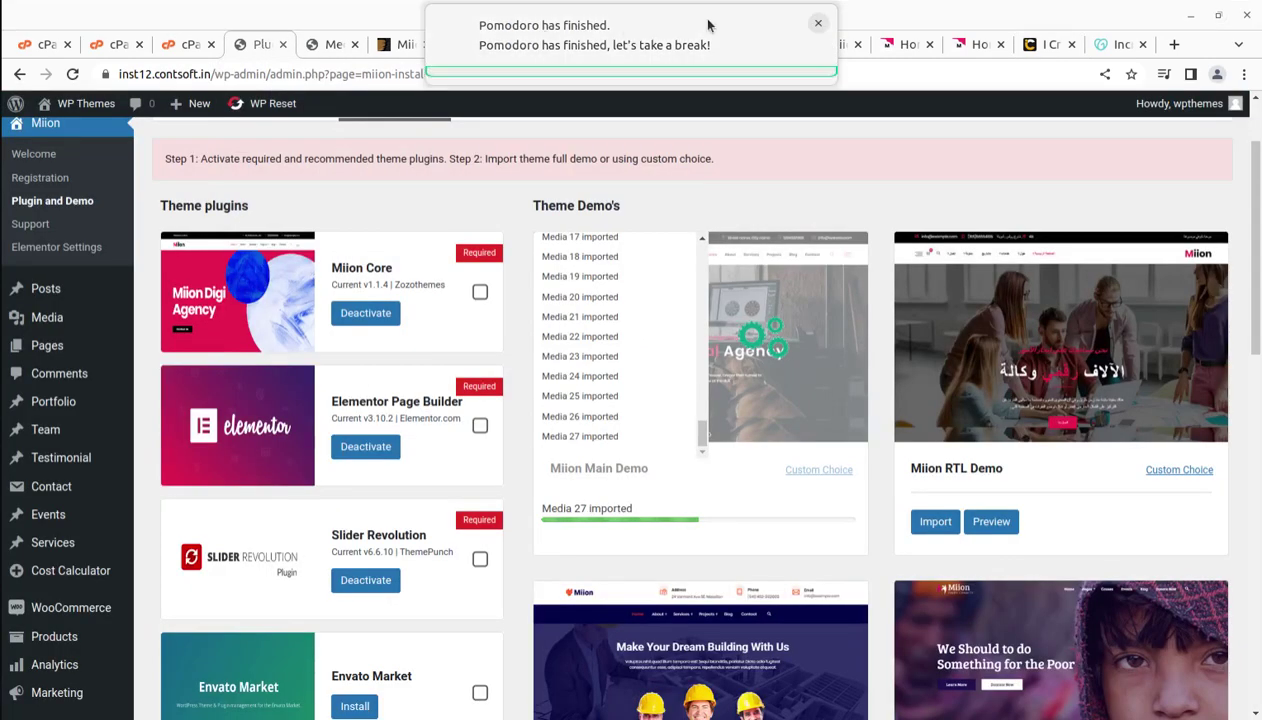
- Dismiss the Pomodoro notification, then reload the Media Library and look through the imported images down to the end of the list
left_click(819, 23)
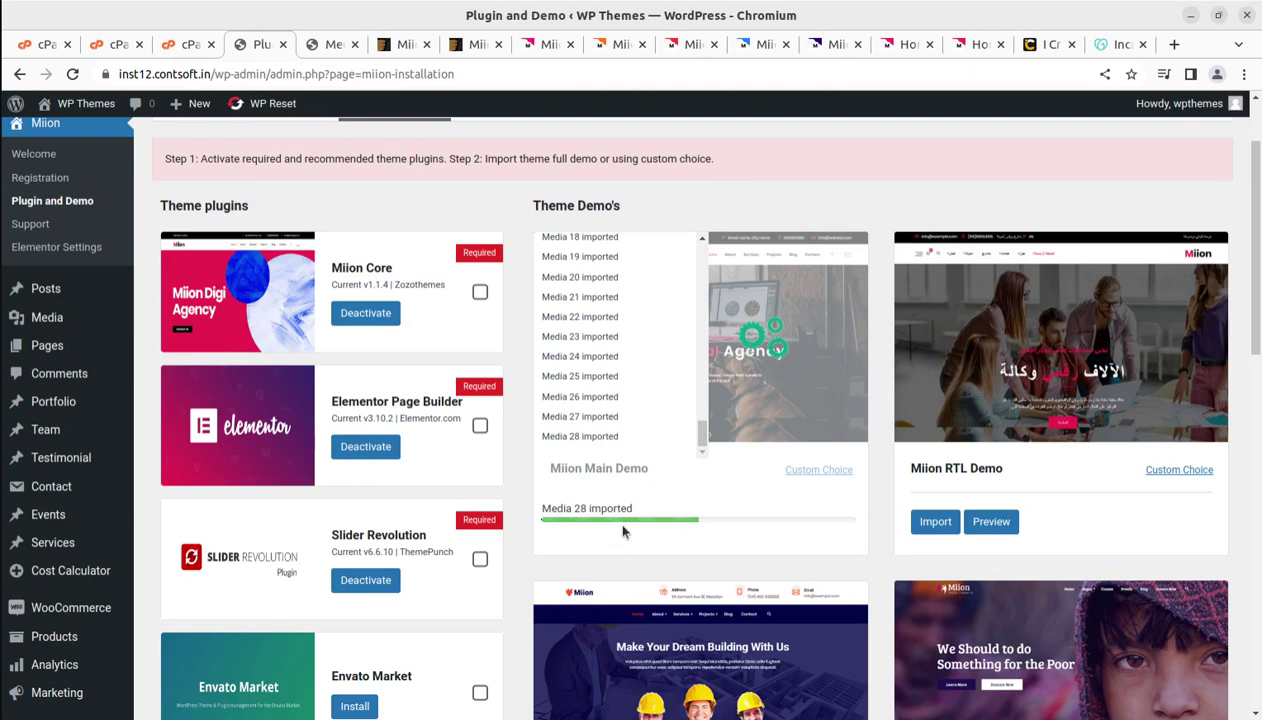
left_click(330, 46)
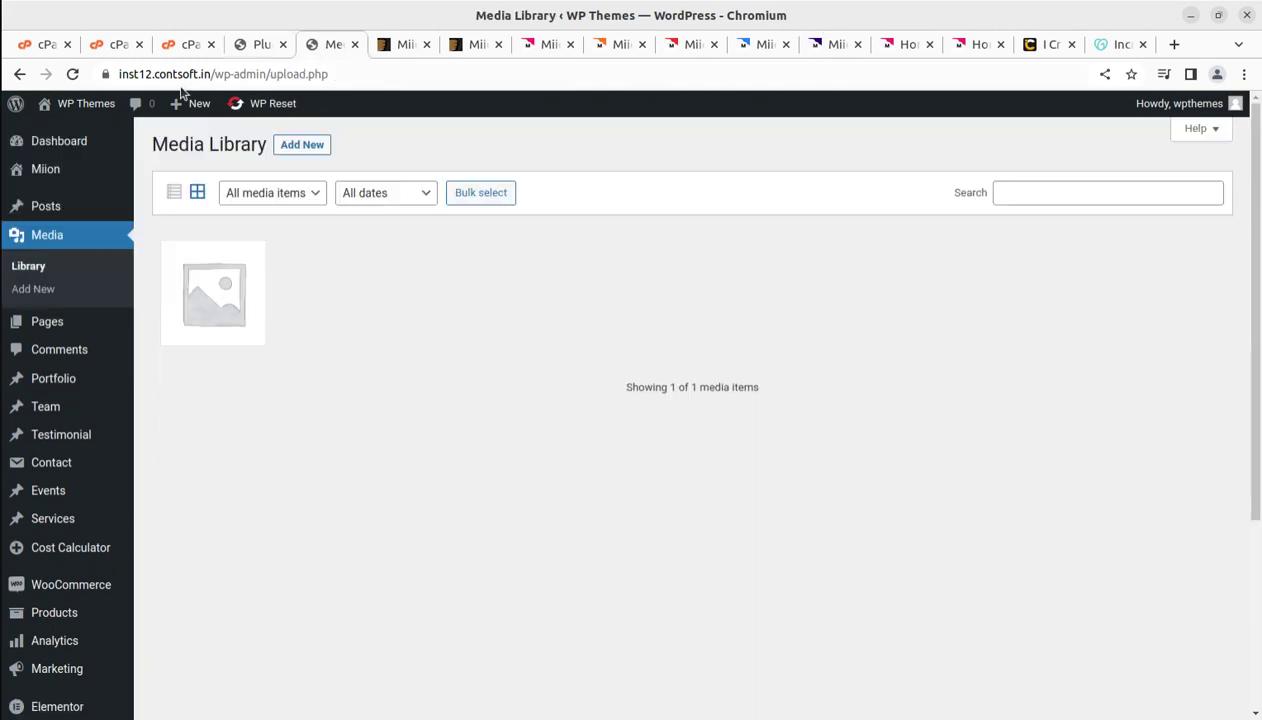
left_click(72, 75)
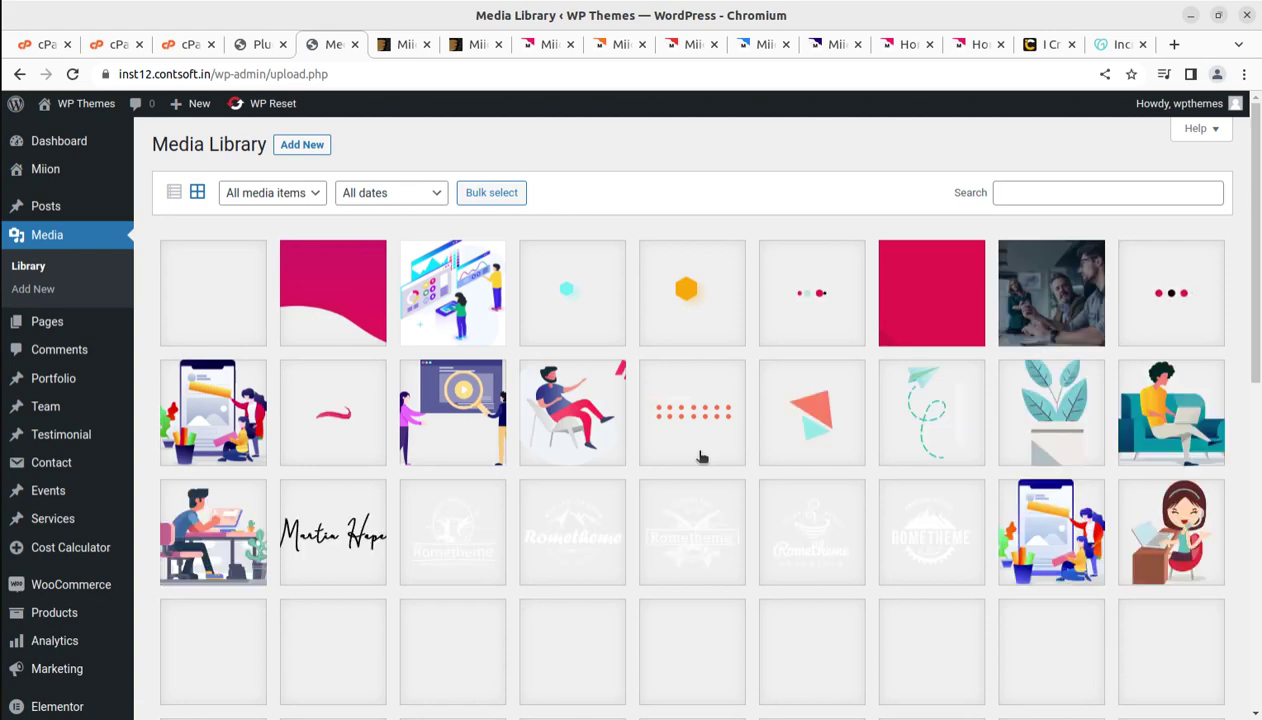
scroll(701, 457, "down", 2)
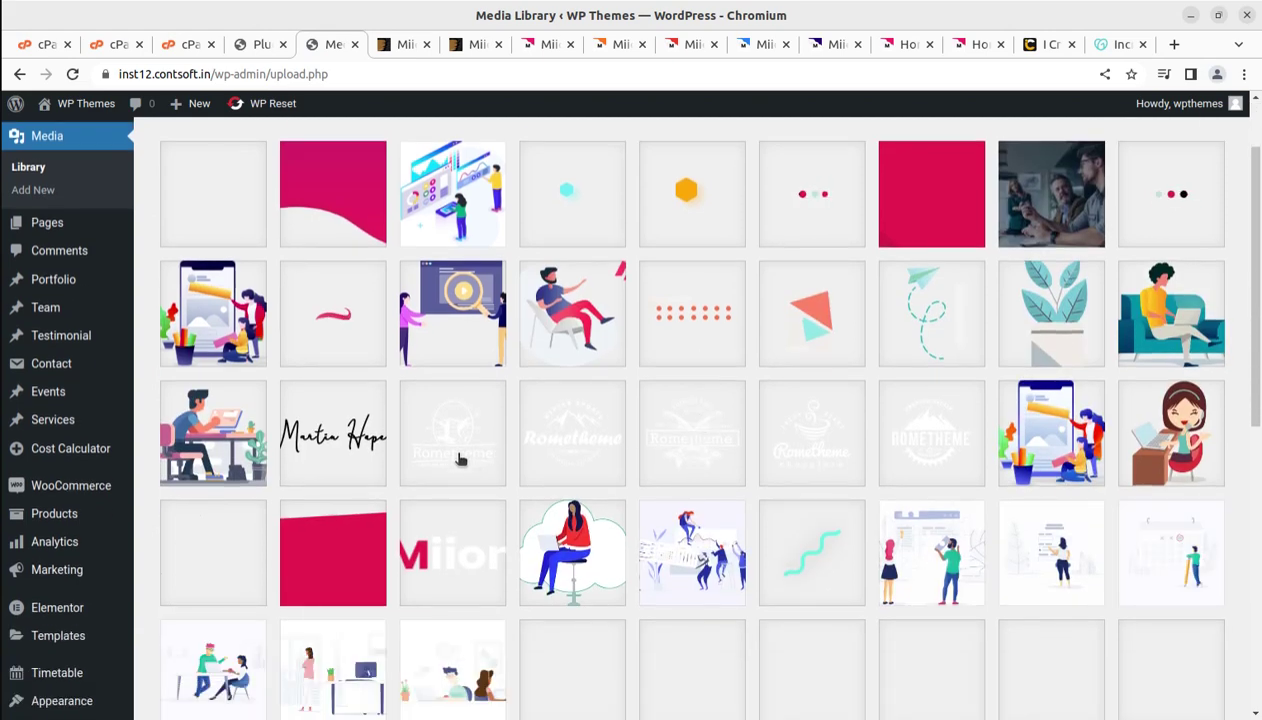
scroll(713, 487, "down", 3)
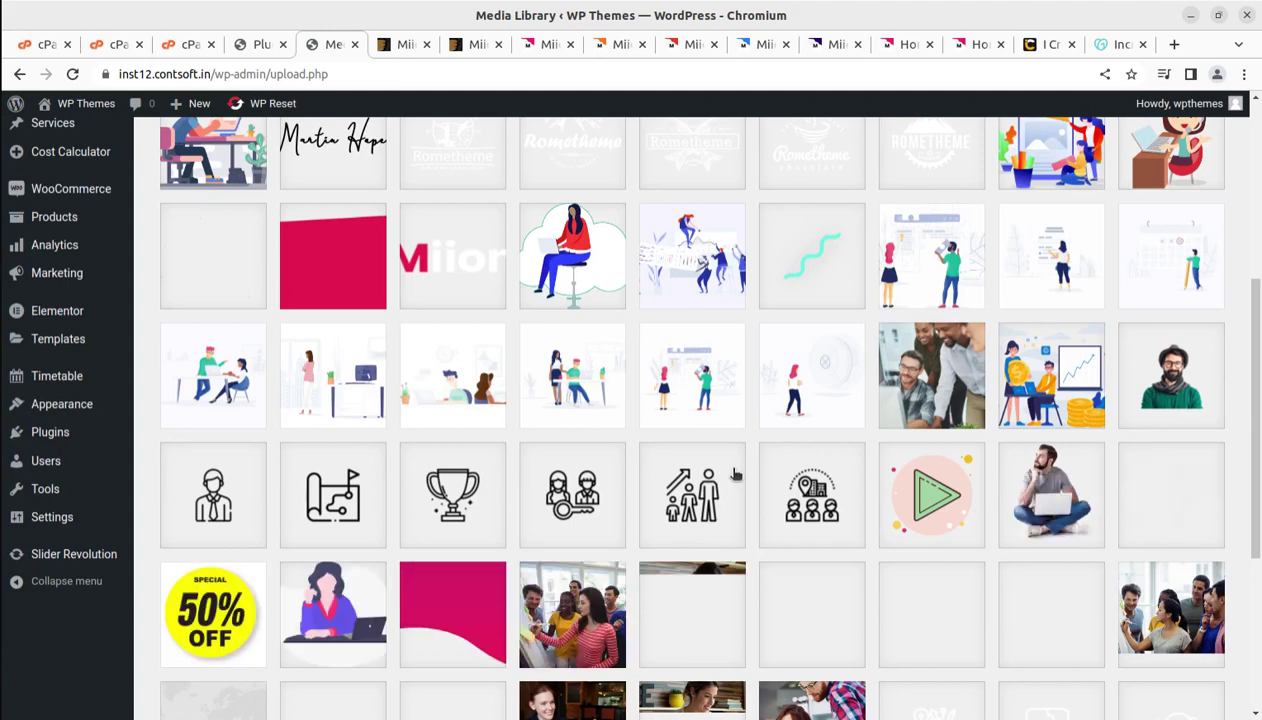
scroll(734, 474, "down", 3)
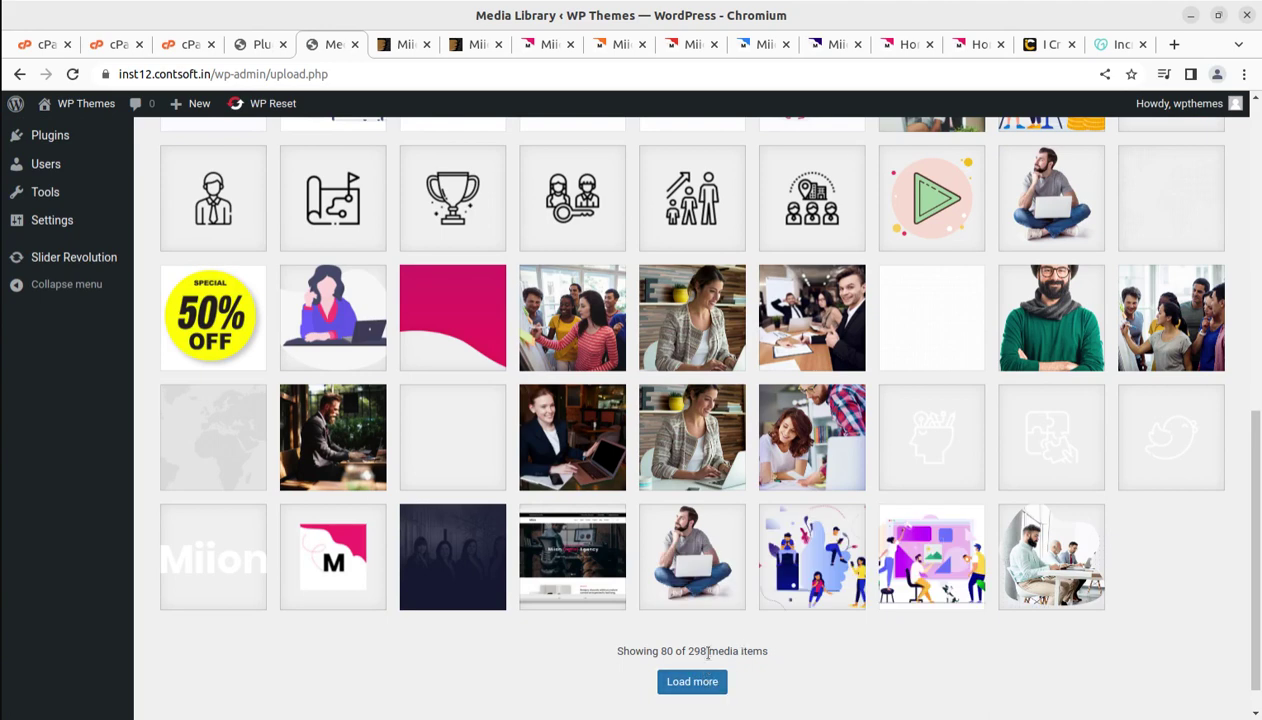
- Check the Miion Main Demo import progress, refresh the Media Library once more and go back to the Plugin and Demo page
left_click(256, 46)
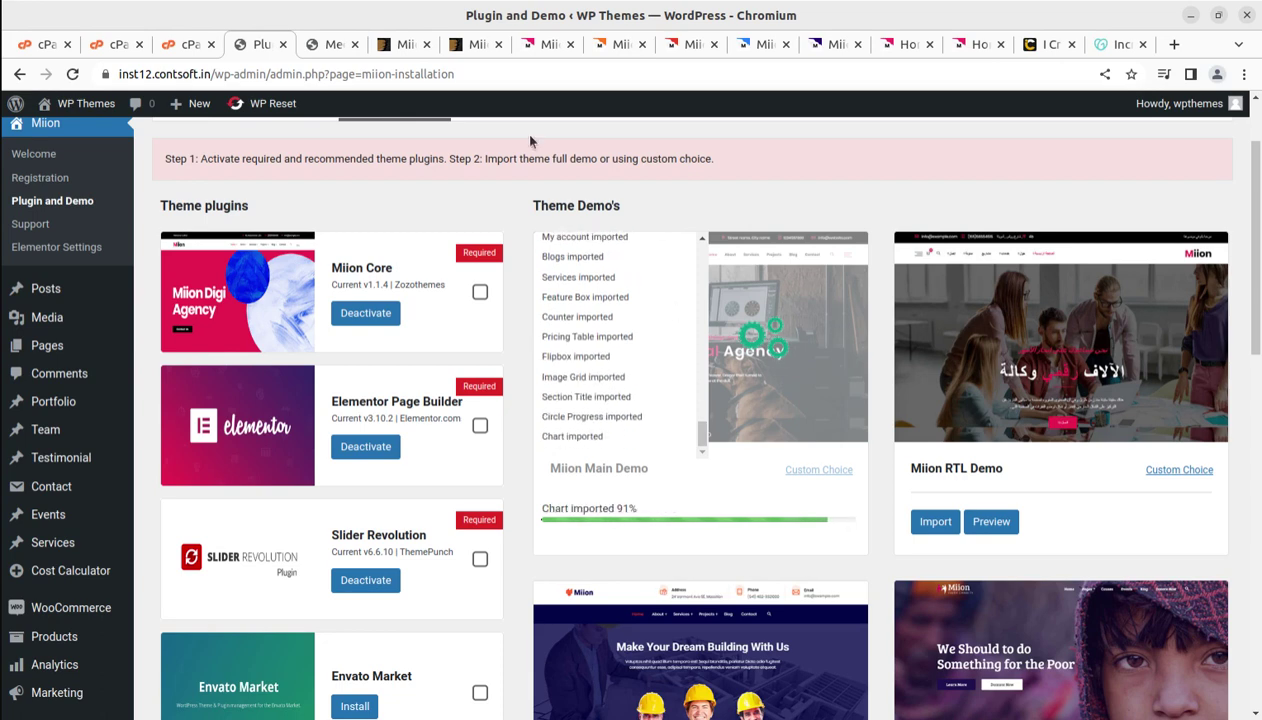
left_click(330, 44)
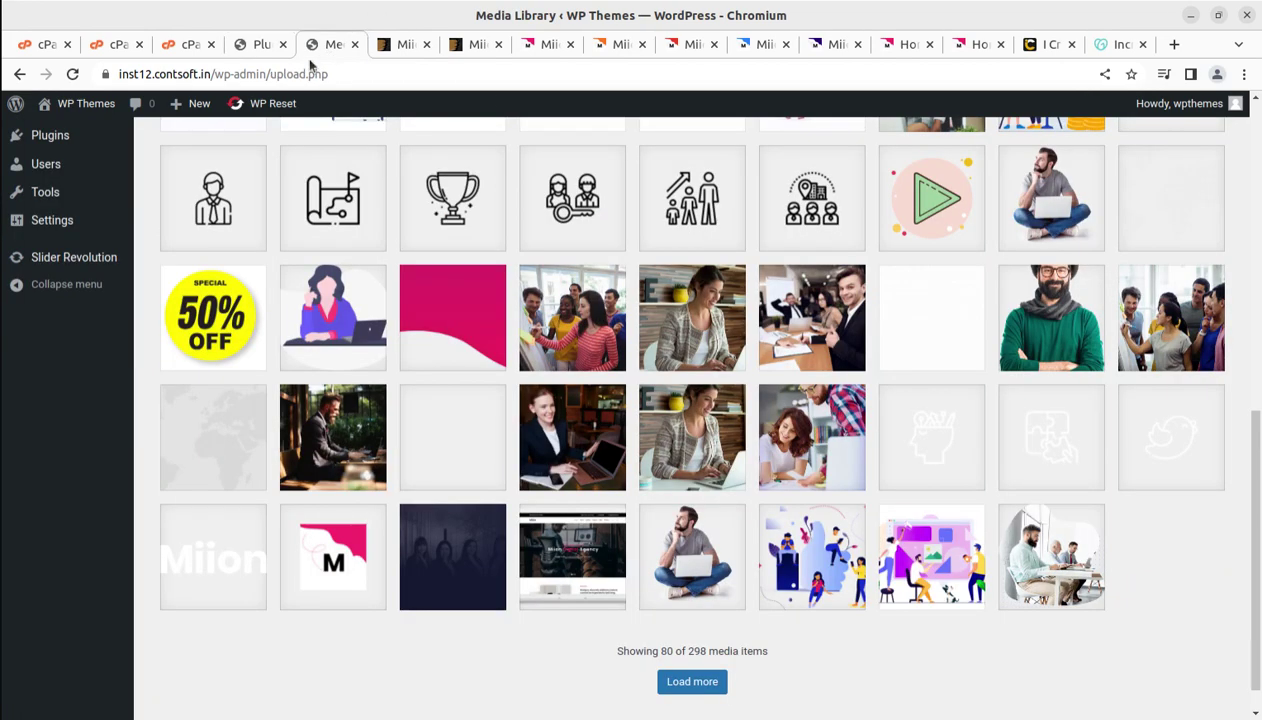
left_click(72, 75)
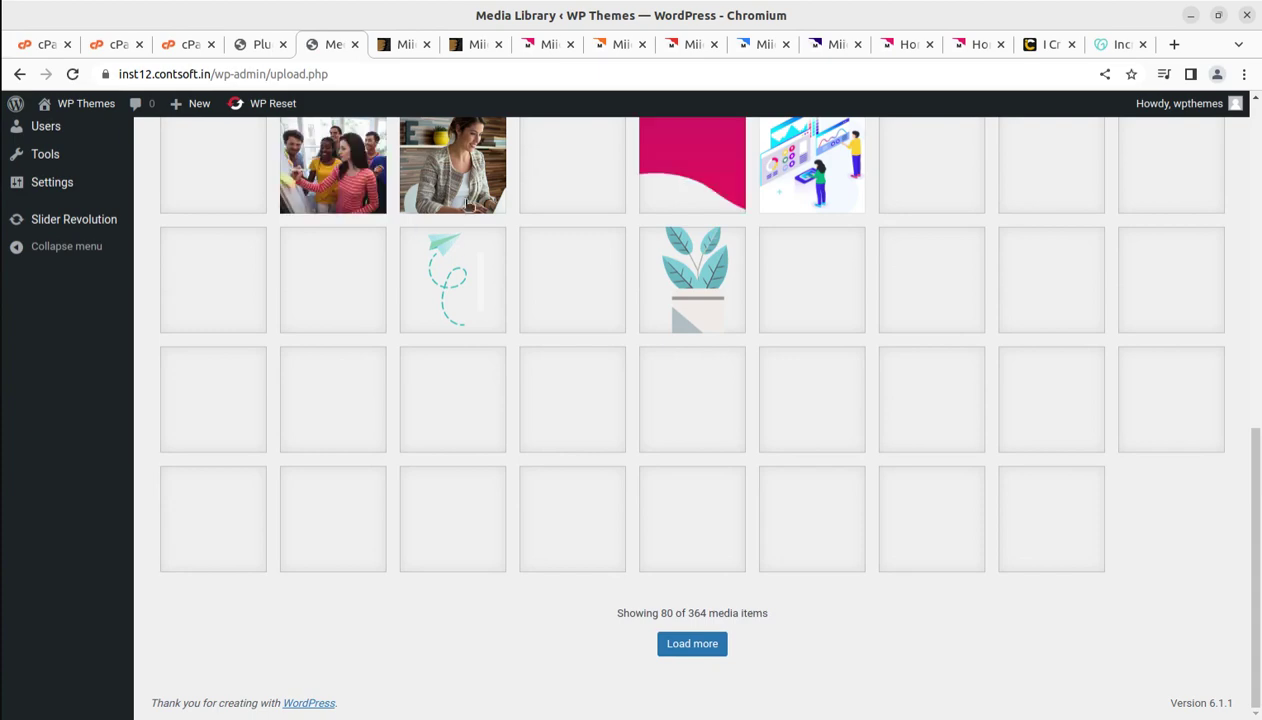
left_click(262, 45)
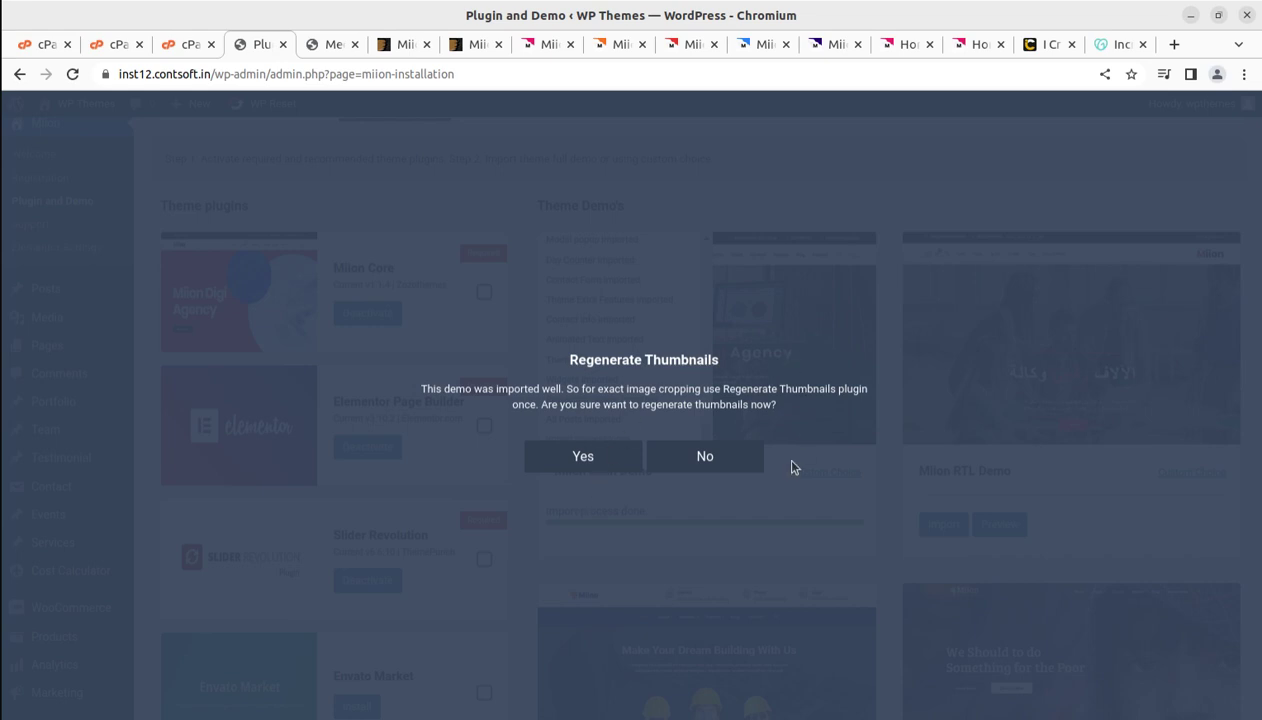
- Agree to regenerate thumbnails, close the Regenerate Thumbnails plugin page and go back to the Miion Main Demo entry
left_click(580, 460)
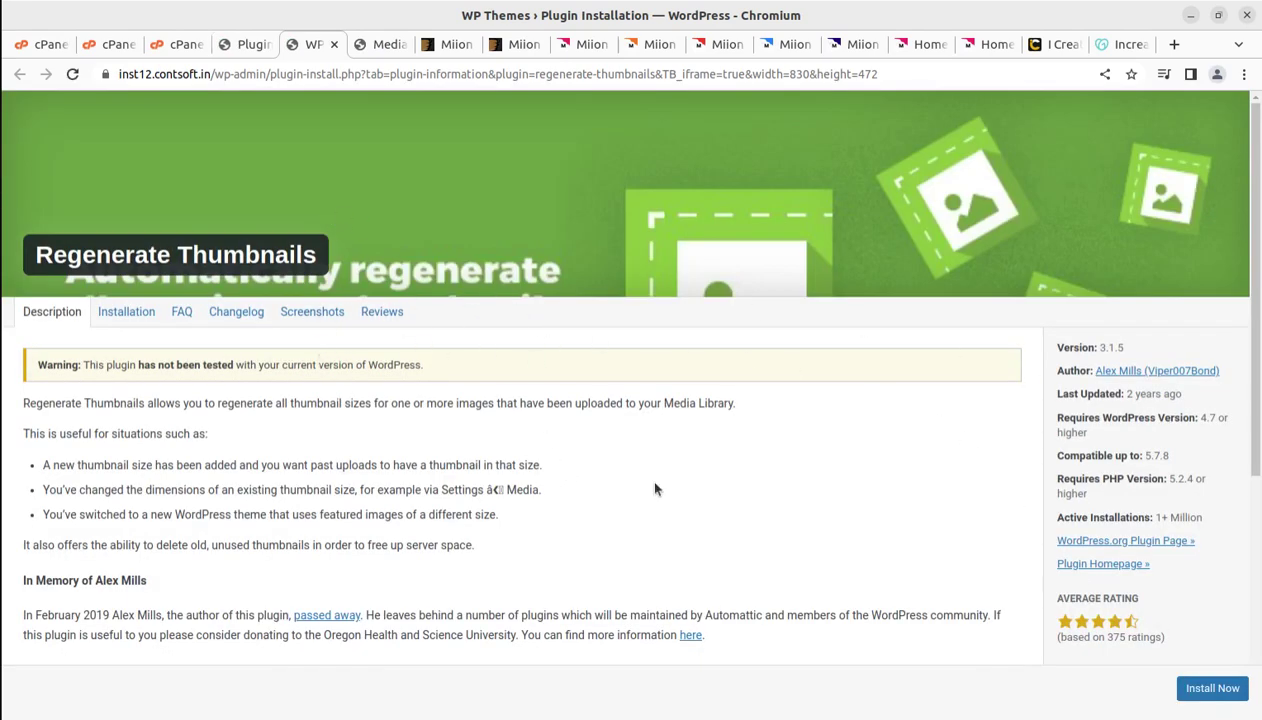
left_click(335, 46)
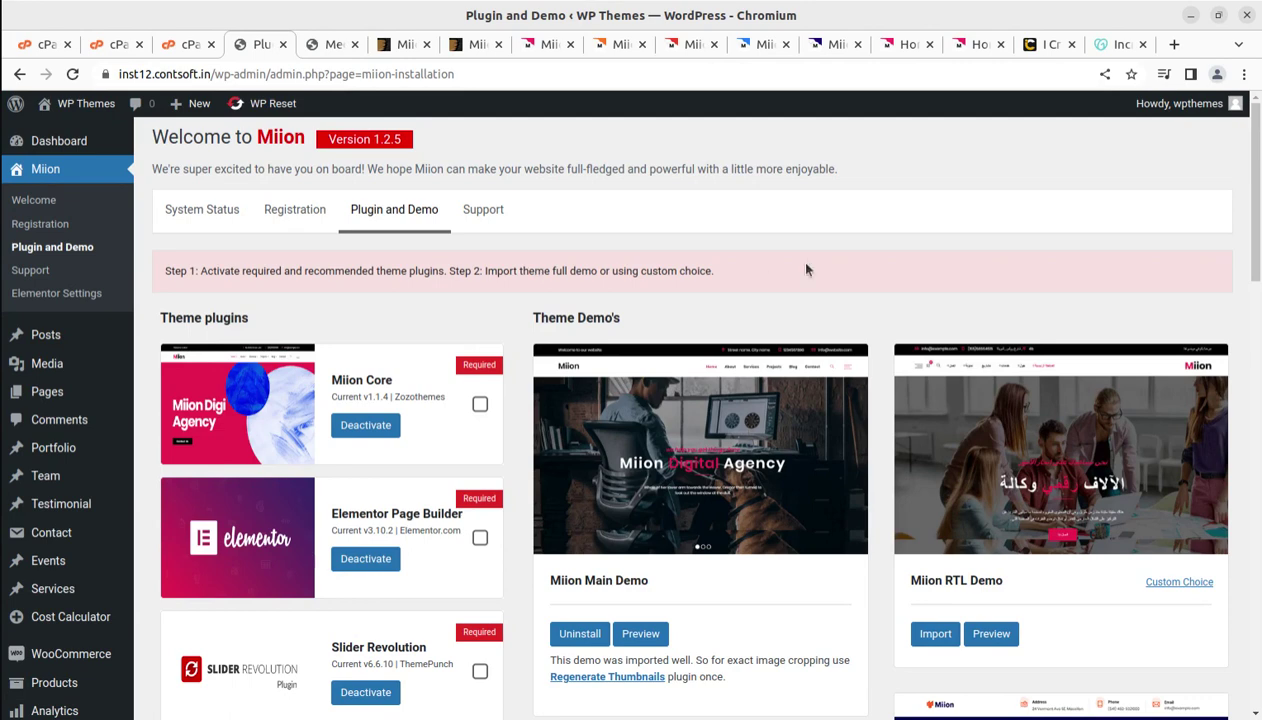
scroll(1041, 462, "down", 4)
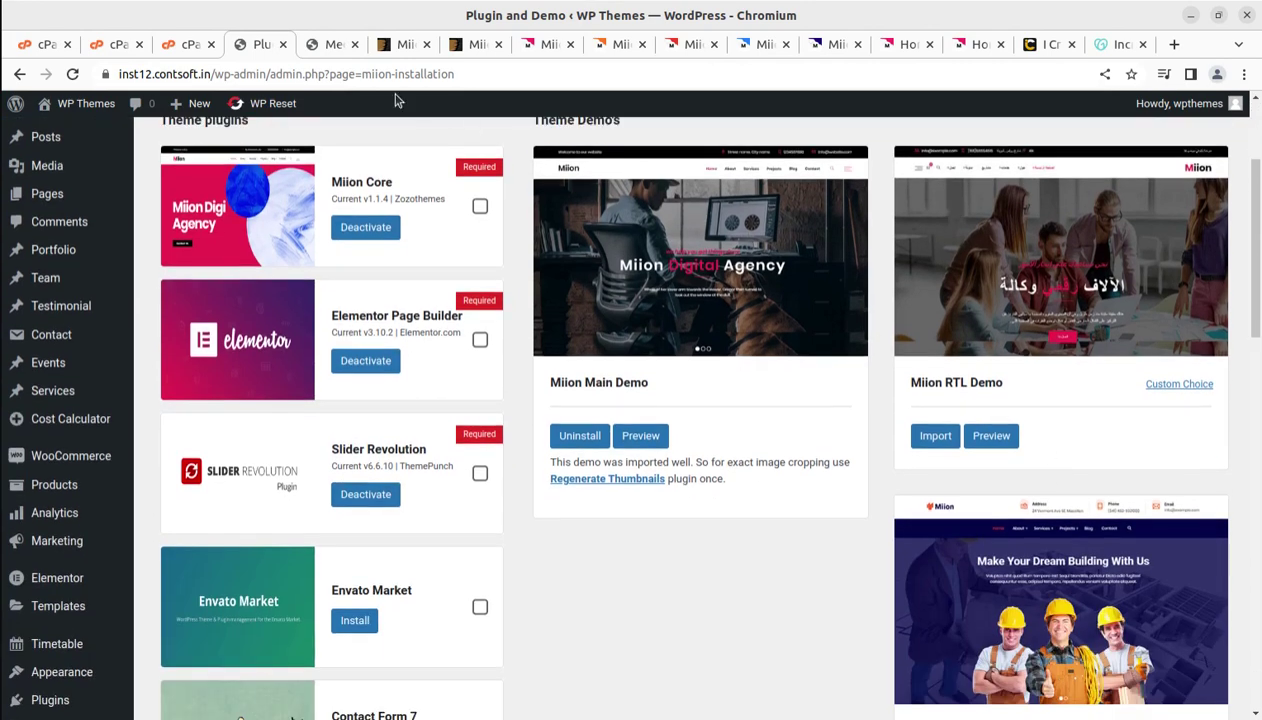
- Visit the site's front page in a new browser tab from the Media Library and switch to it
left_click(333, 46)
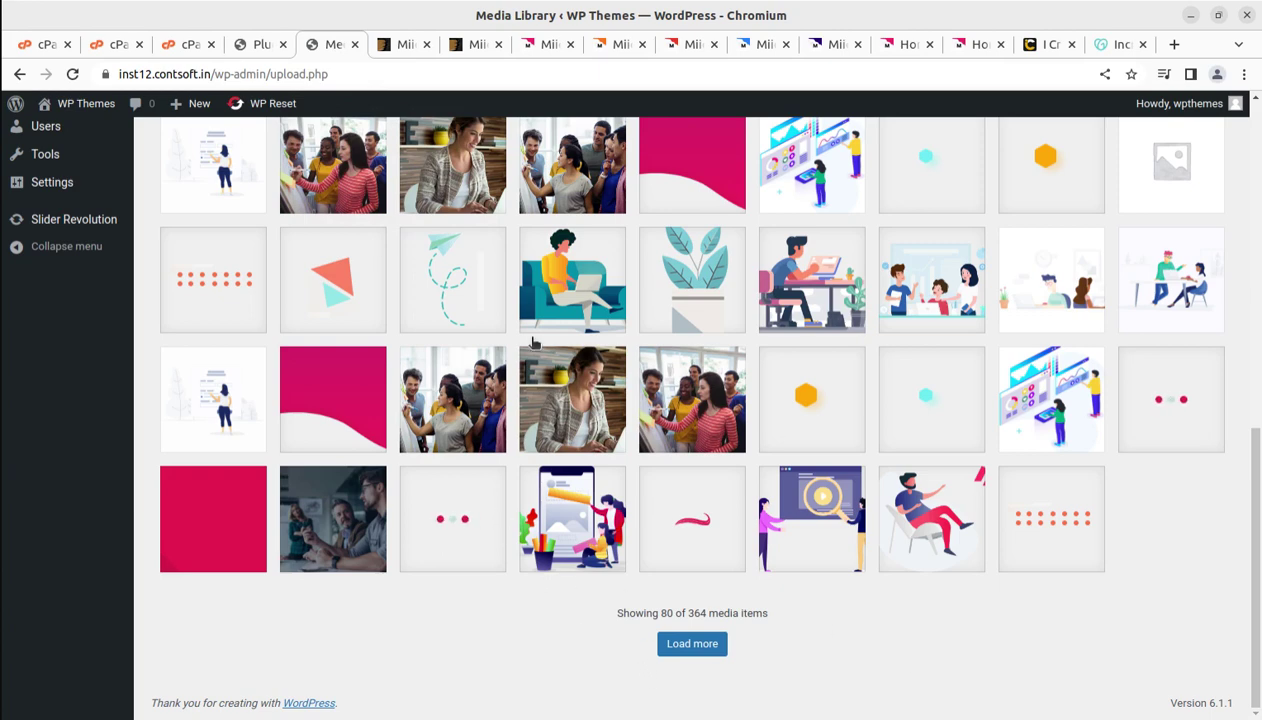
left_click(253, 52)
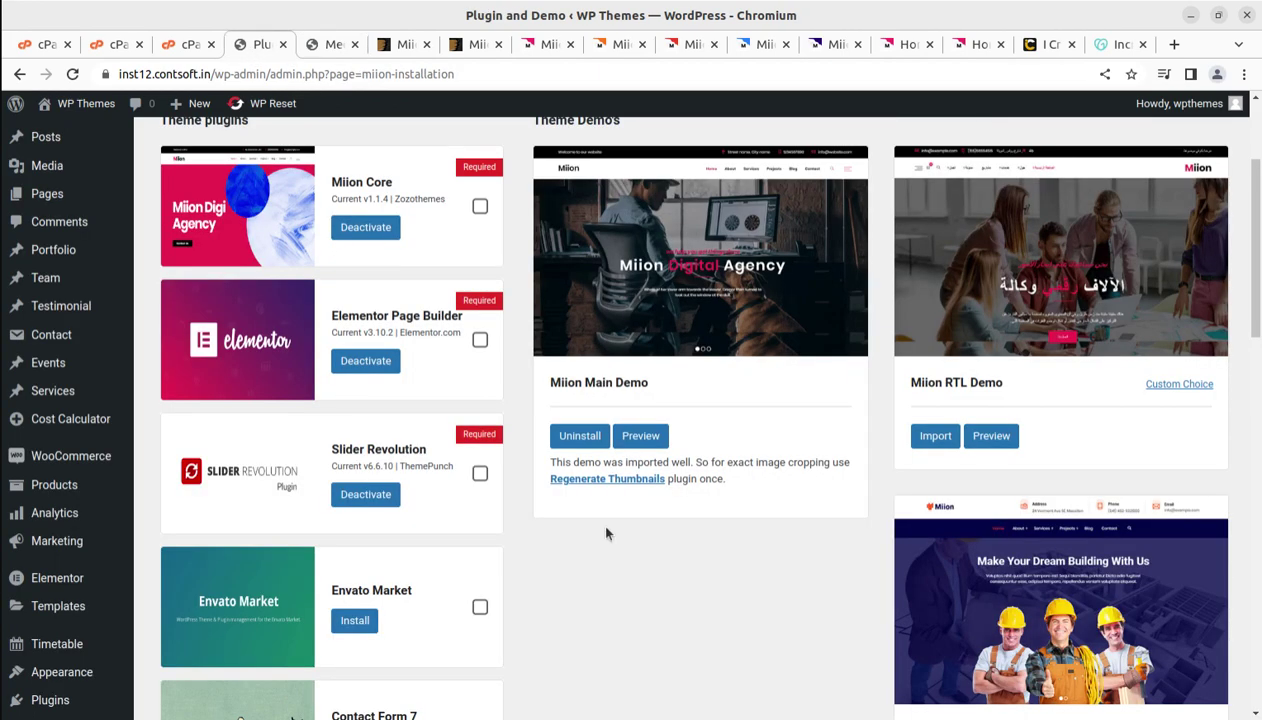
left_click(342, 44)
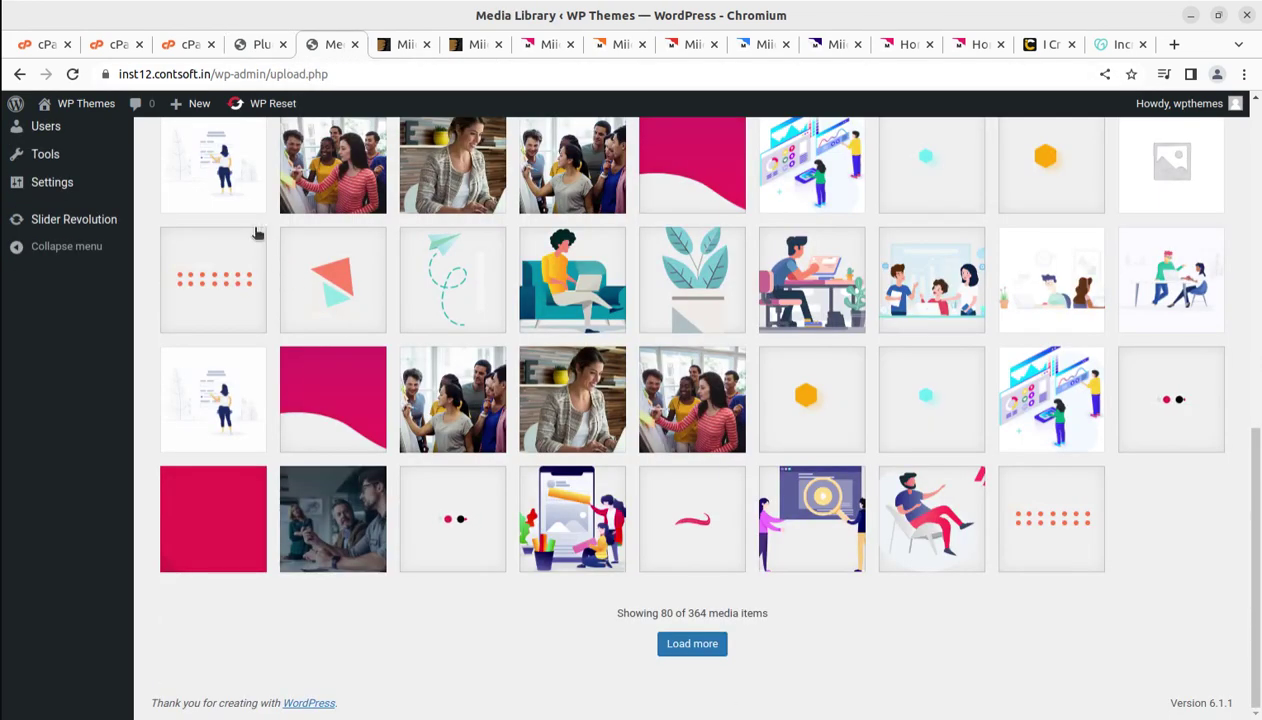
mouse_move(85, 103)
middle_click(65, 133)
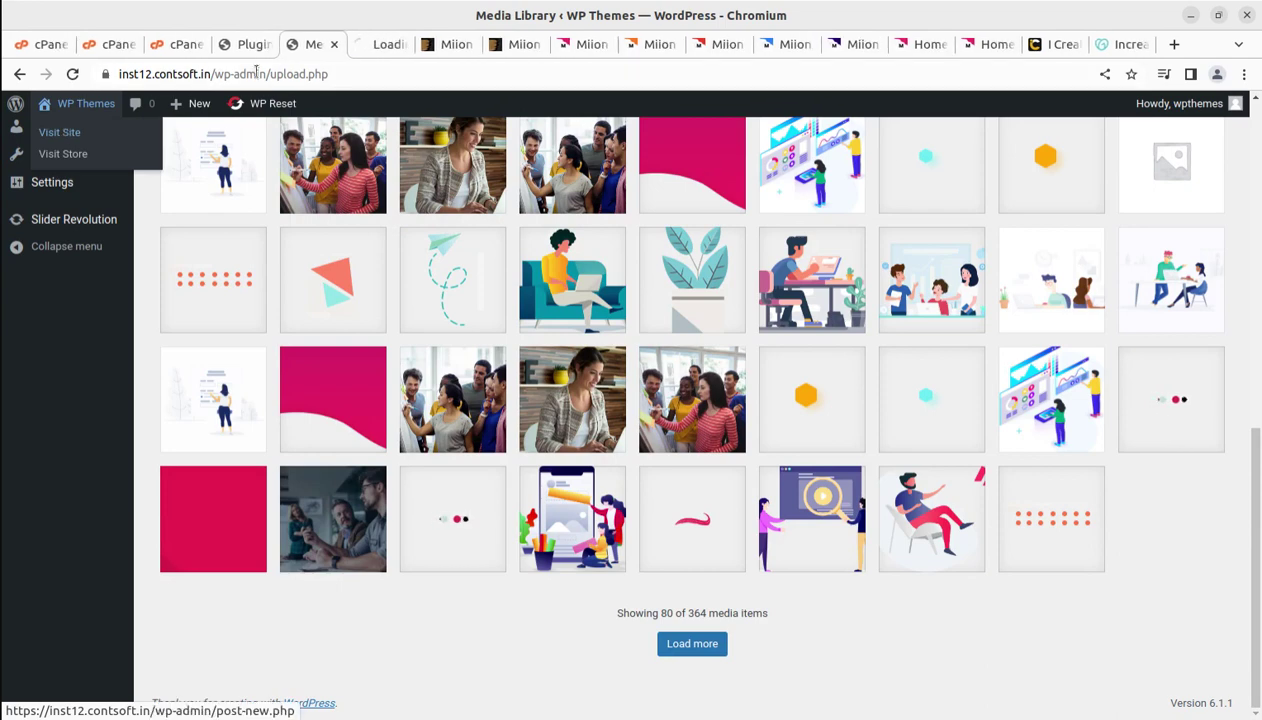
left_click(380, 44)
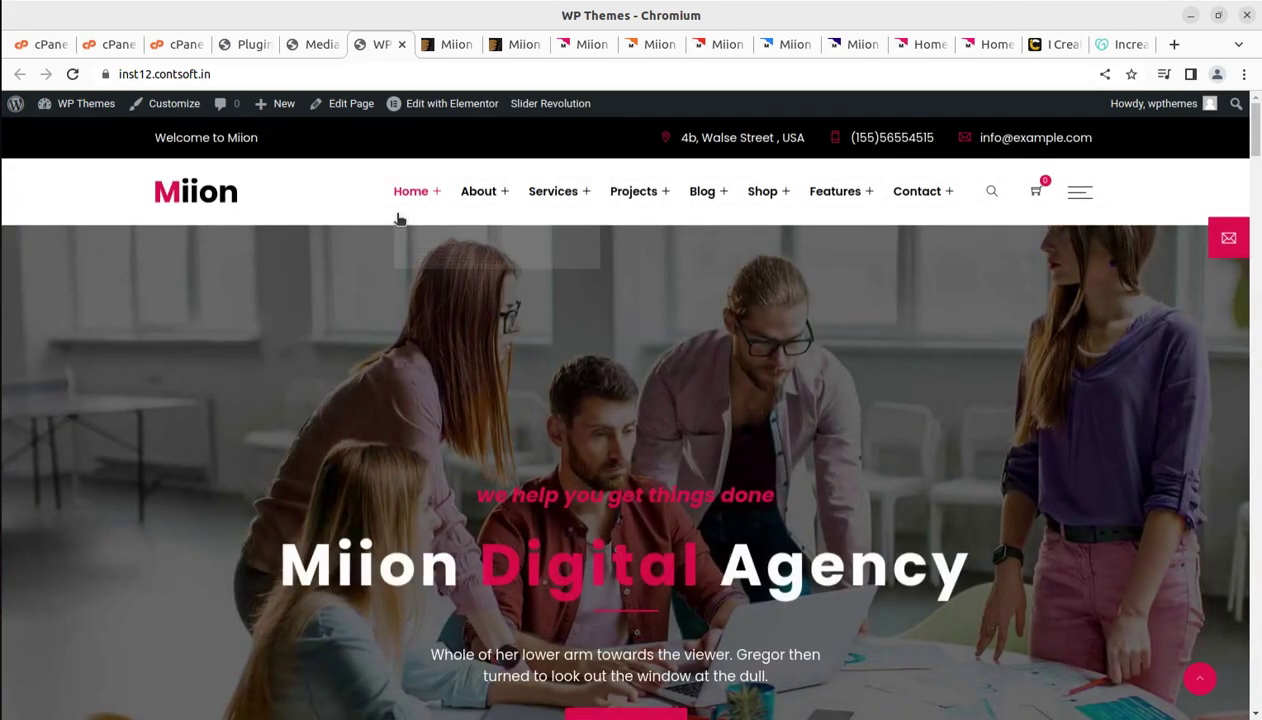
- Examine the imported front page's navigation submenus and its About Us, Services and Recent Success History sections
mouse_move(401, 214)
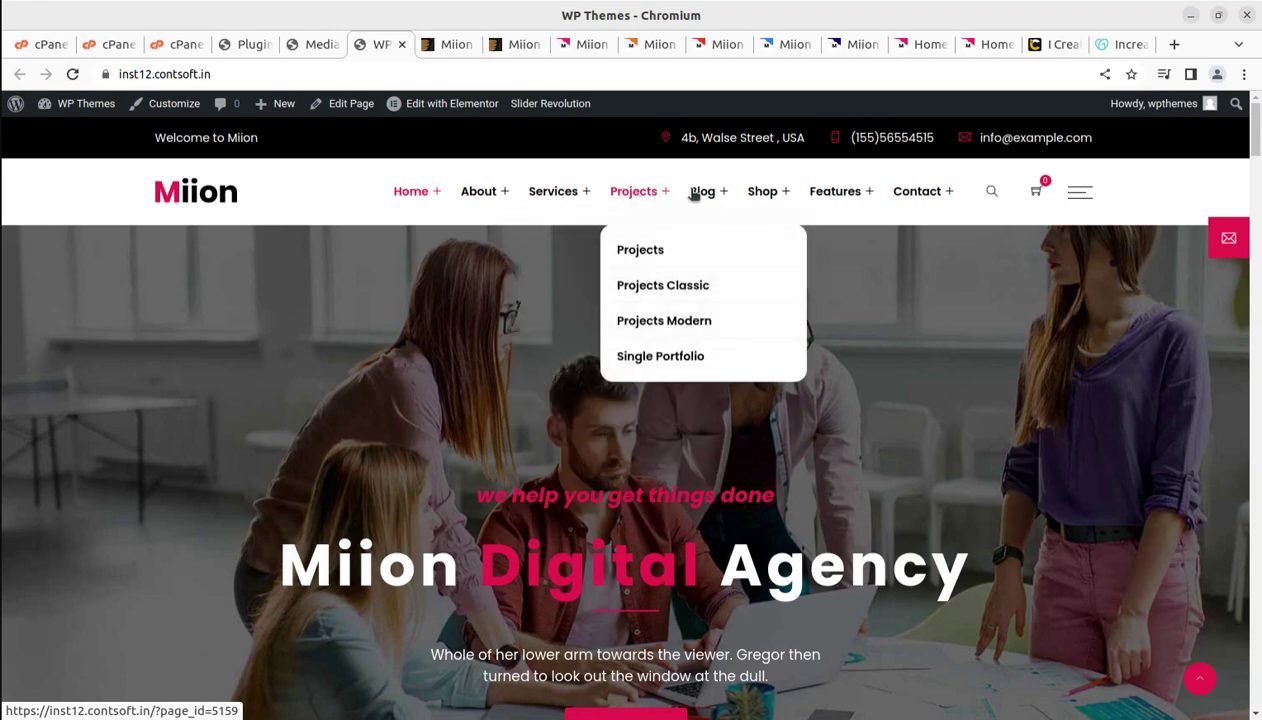
scroll(587, 461, "down", 6)
scroll(587, 461, "down", 8)
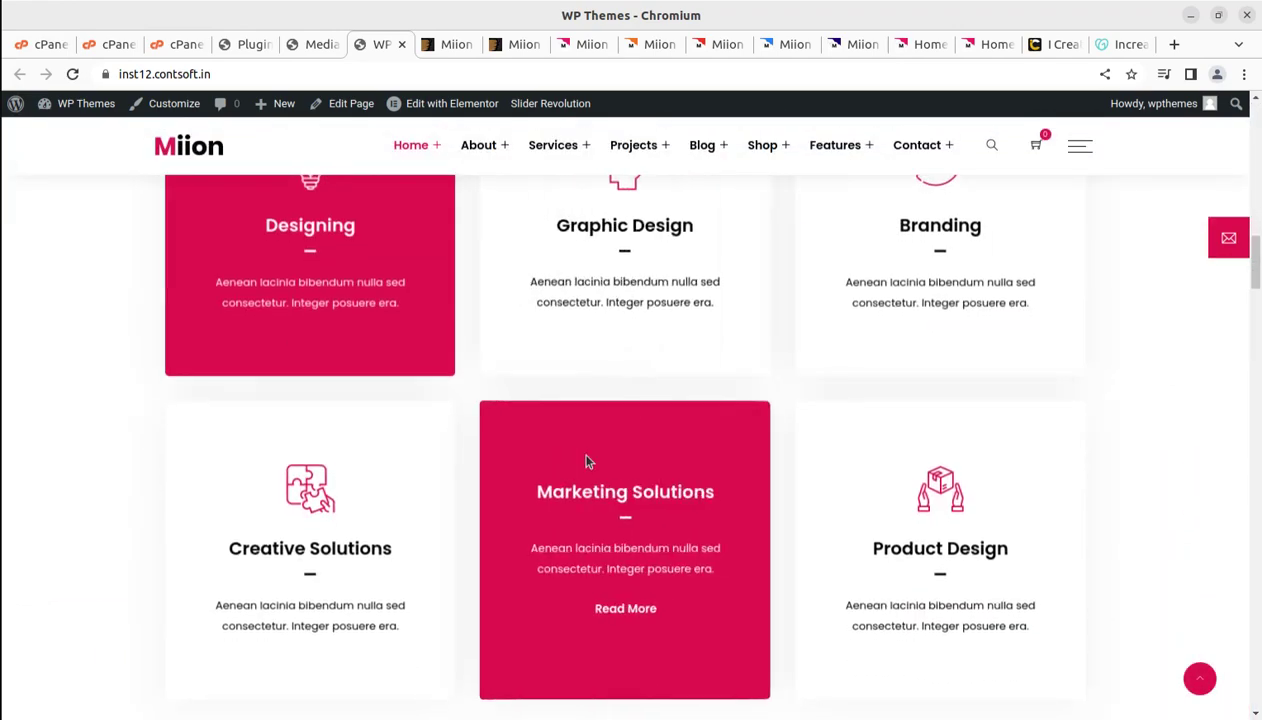
scroll(588, 461, "up", 3)
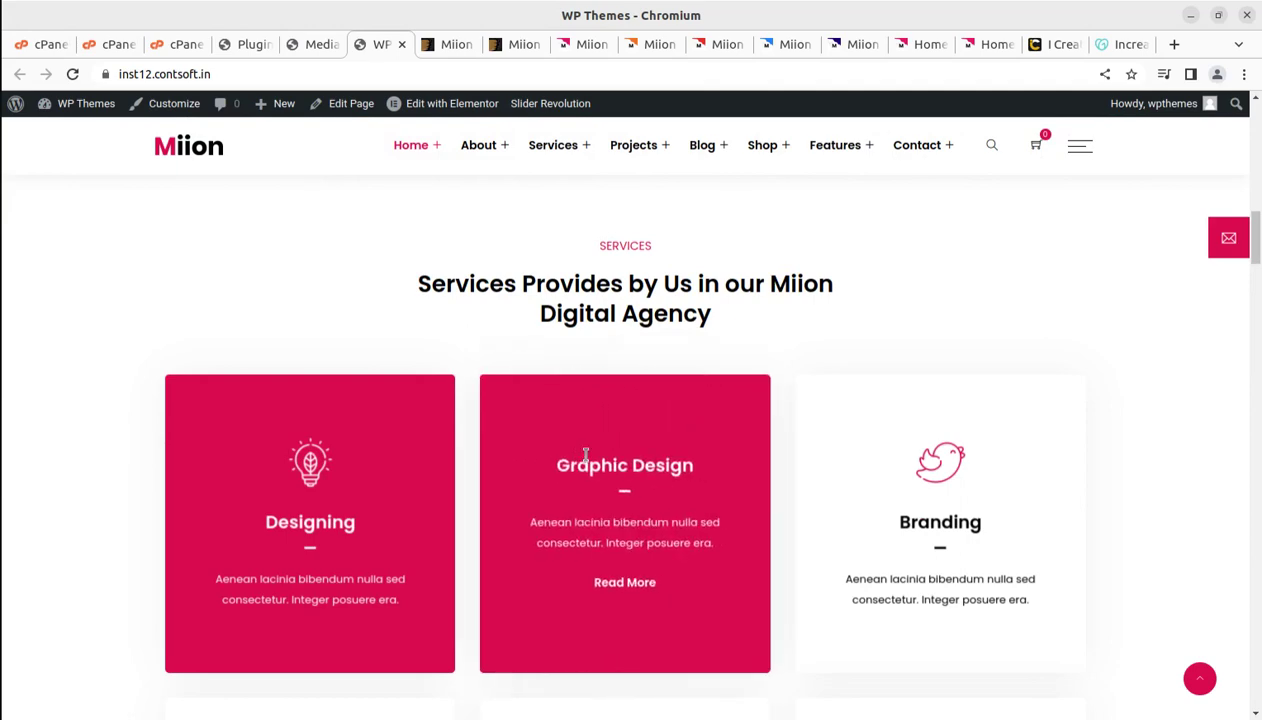
scroll(586, 460, "down", 7)
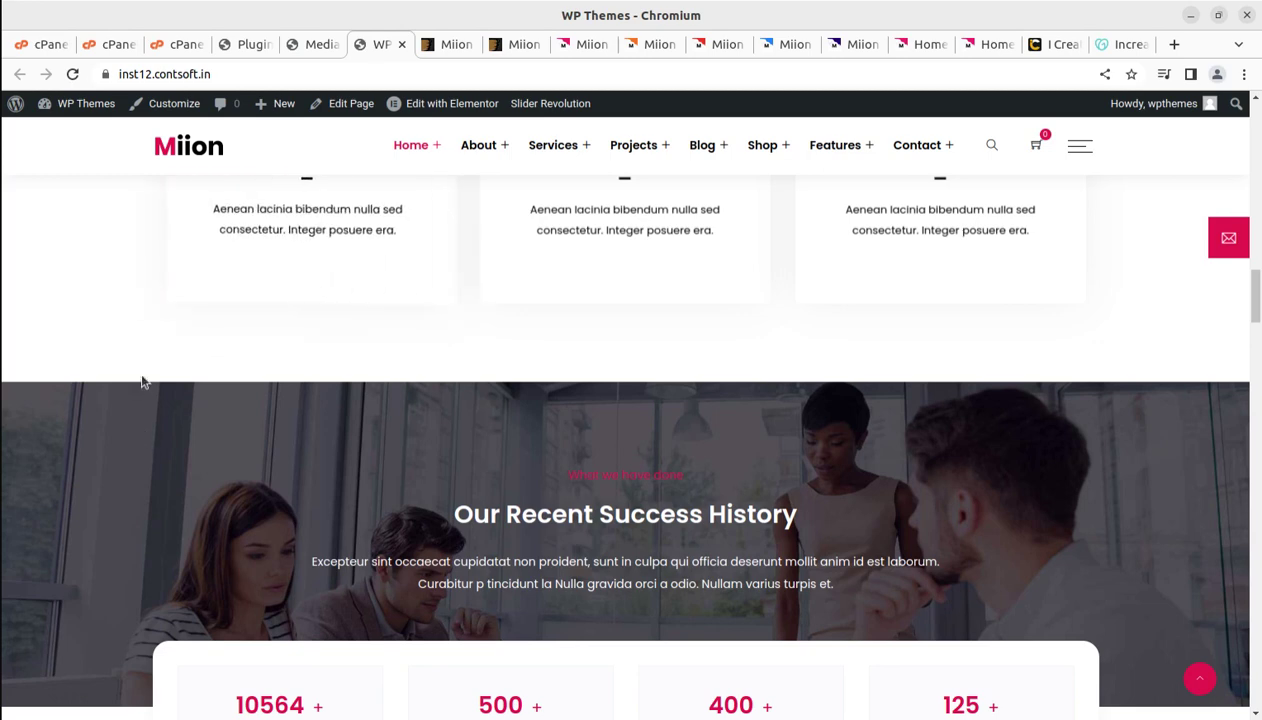
scroll(143, 382, "up", 4)
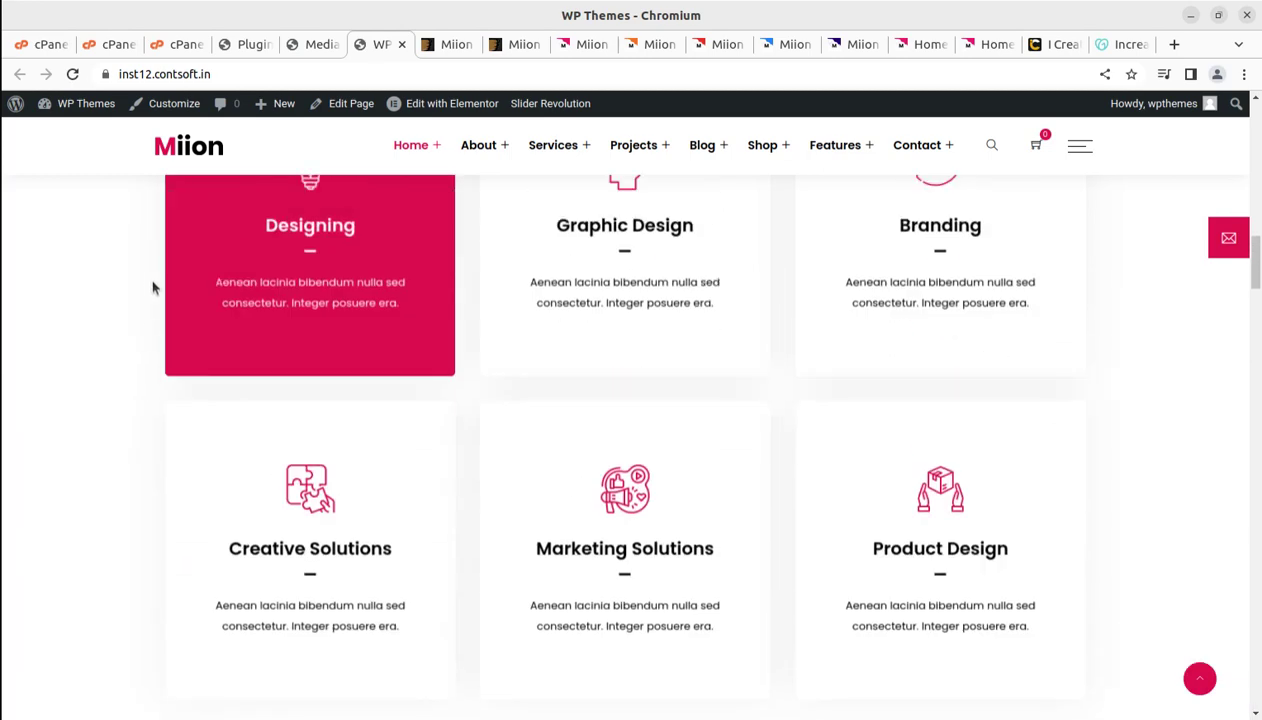
scroll(151, 299, "up", 5)
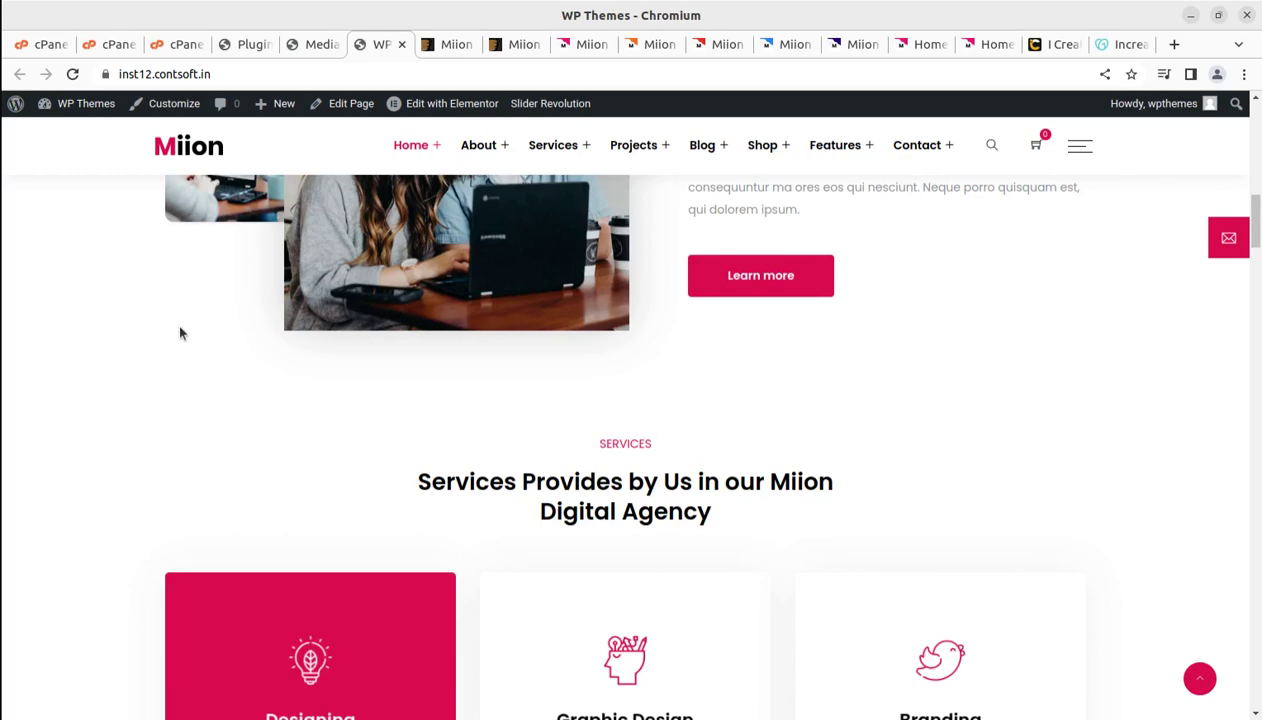
scroll(176, 450, "up", 5)
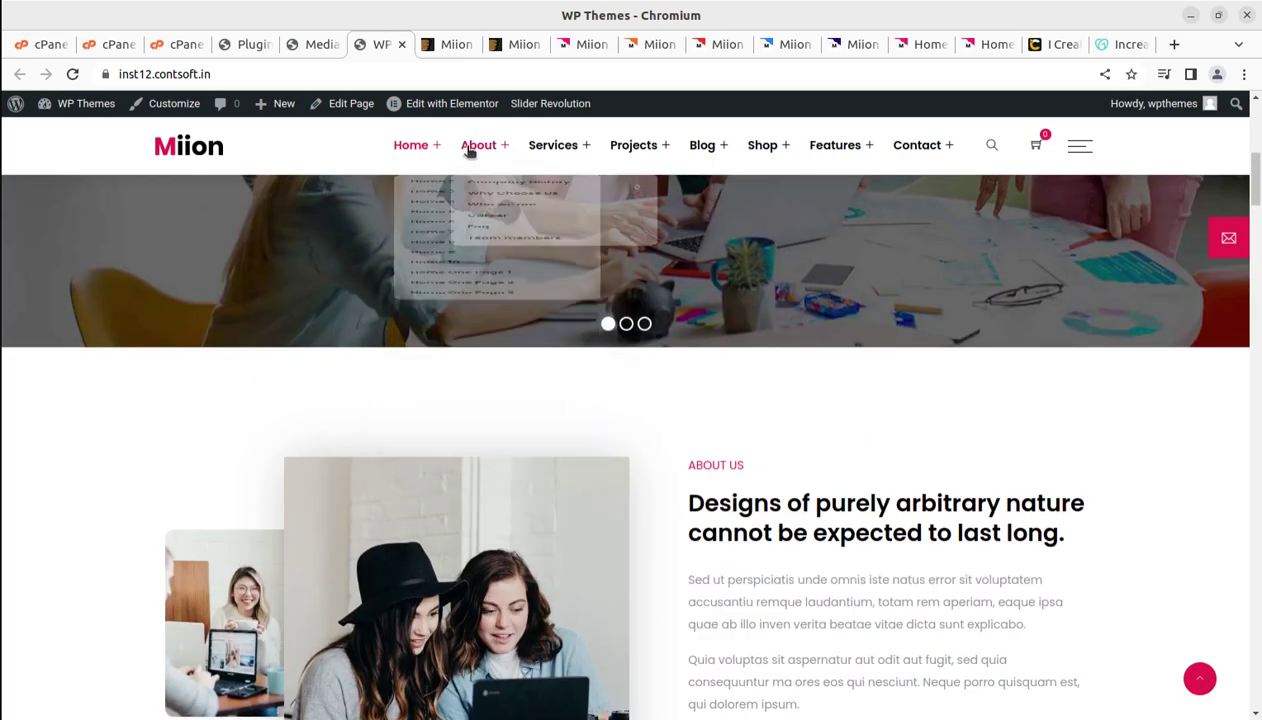
- Open the Company History page of the imported site and examine its timeline
mouse_move(463, 172)
left_click(479, 208)
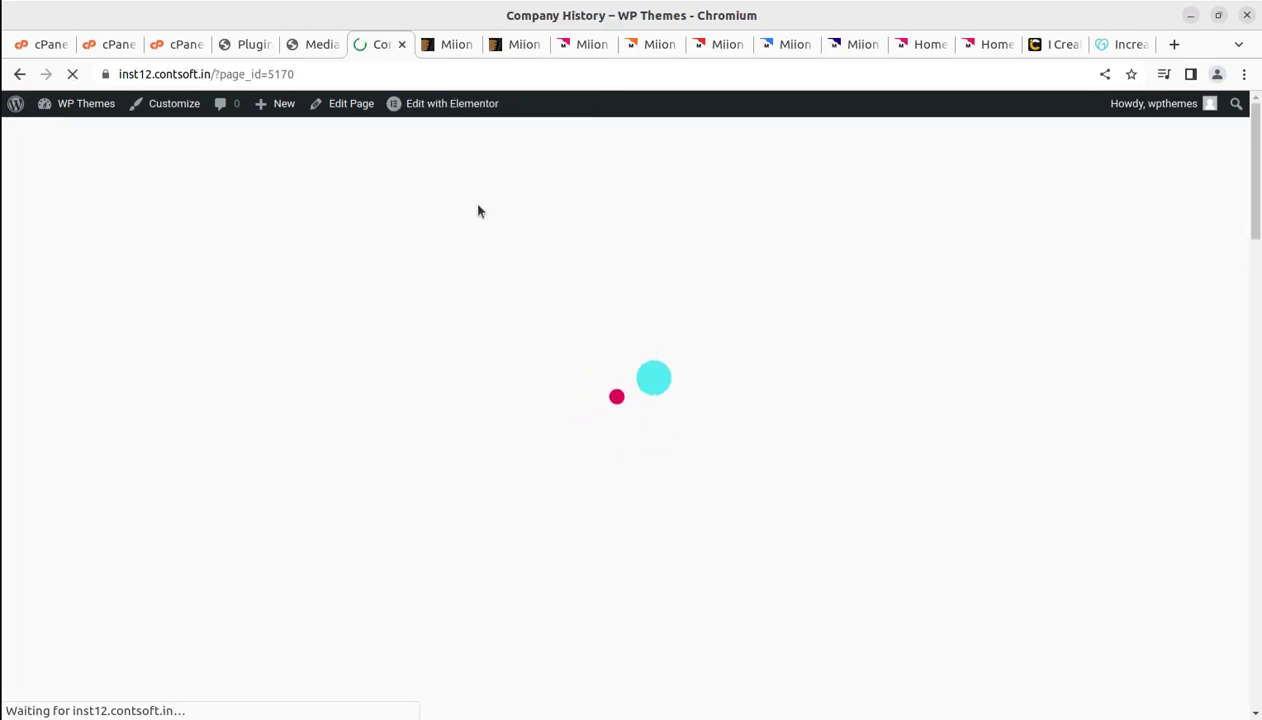
scroll(597, 329, "down", 4)
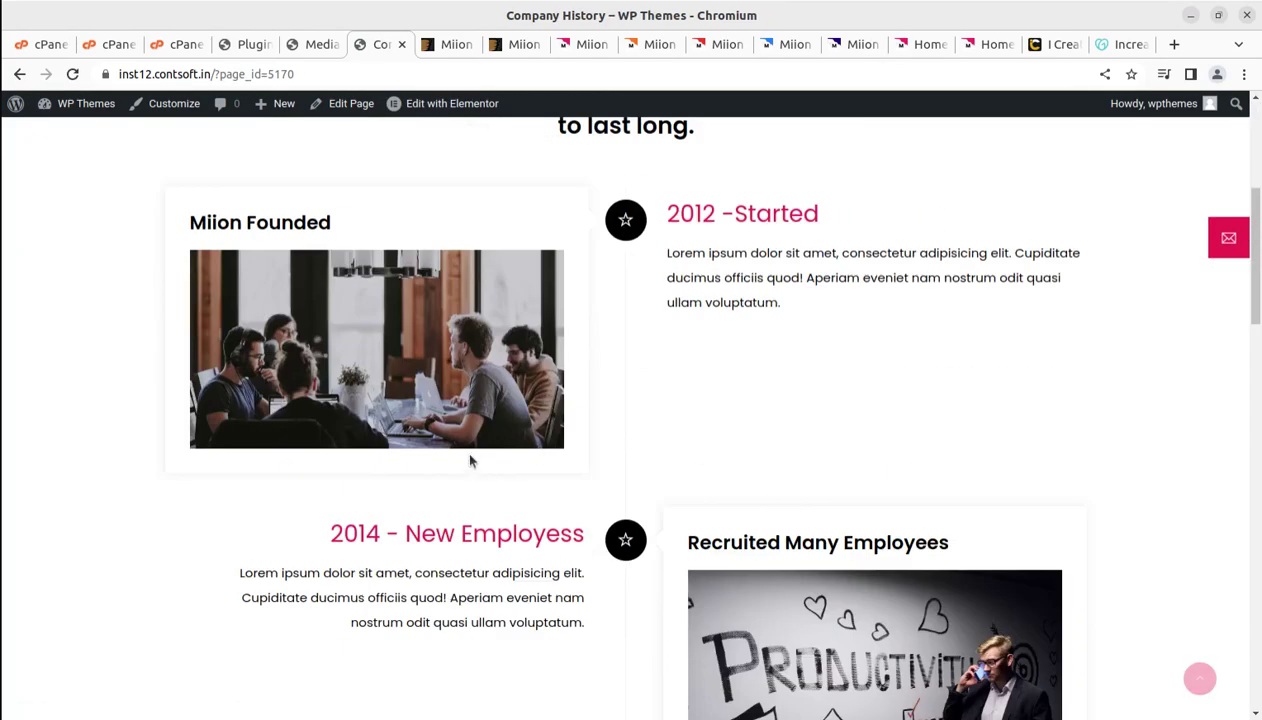
scroll(470, 461, "down", 4)
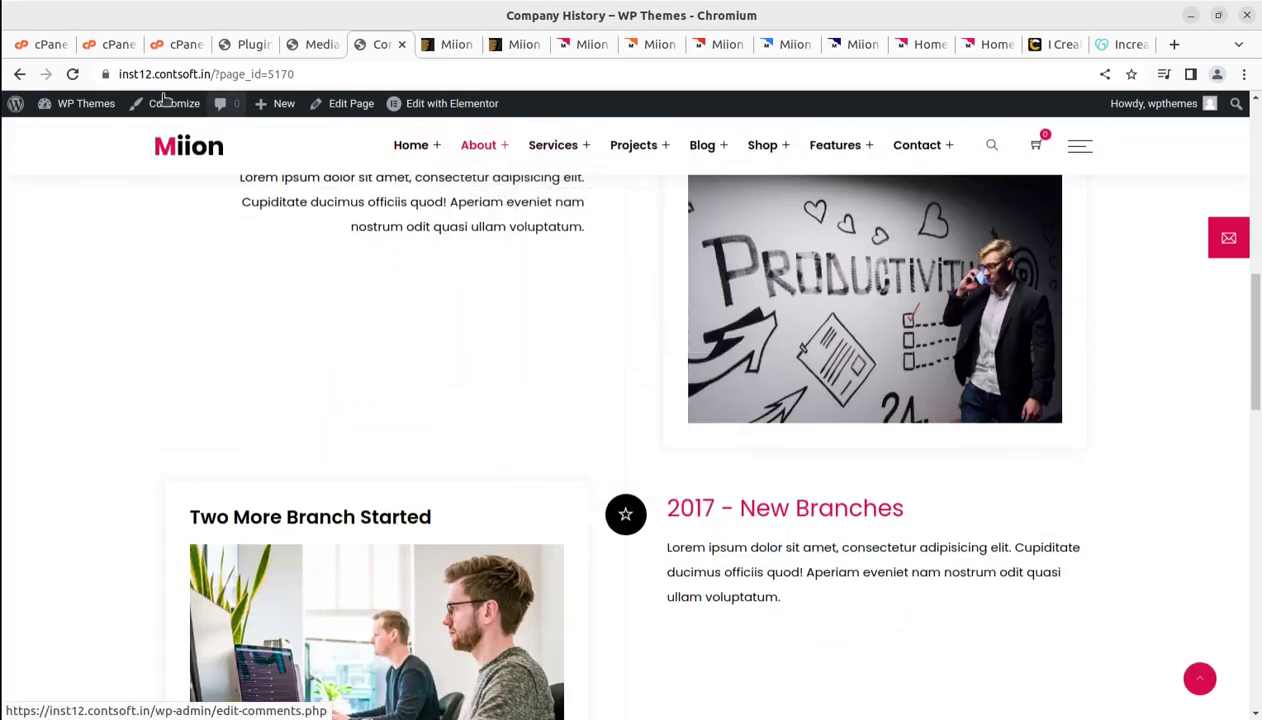
- Close the Media Library tab and go from the Plugin and Demo page to the WordPress Dashboard
left_click(330, 46)
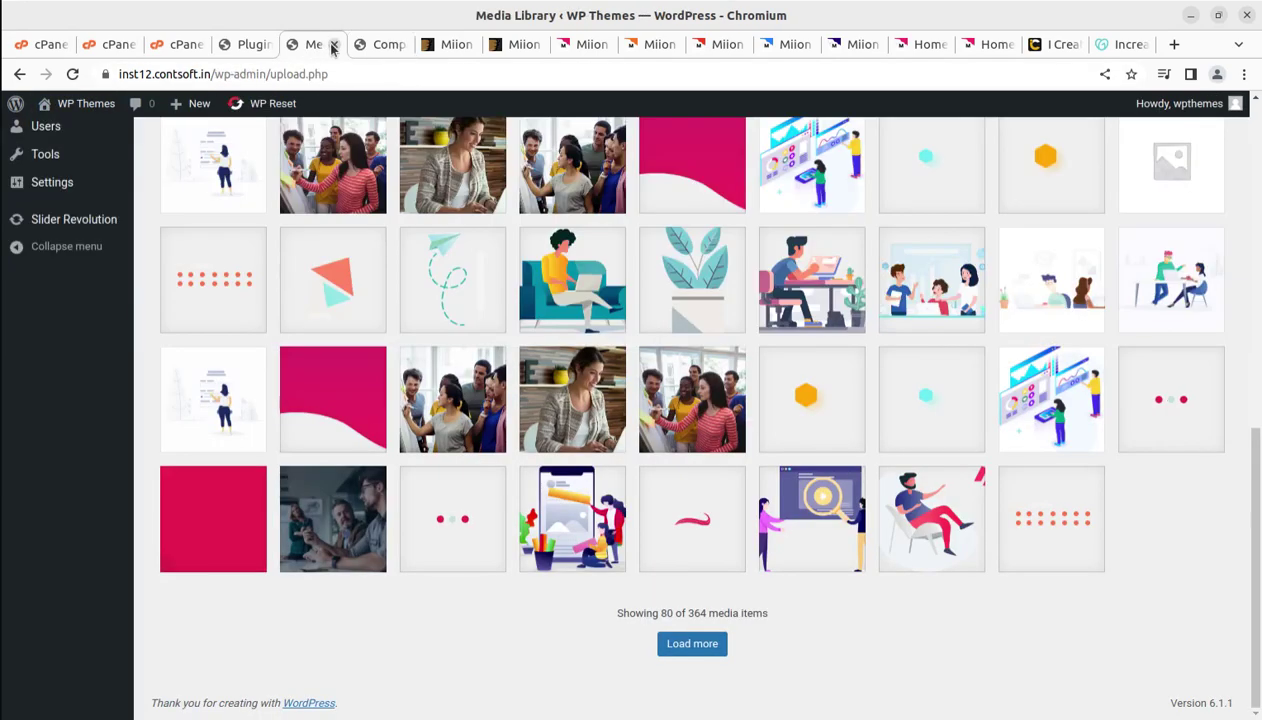
left_click(334, 47)
left_click(244, 46)
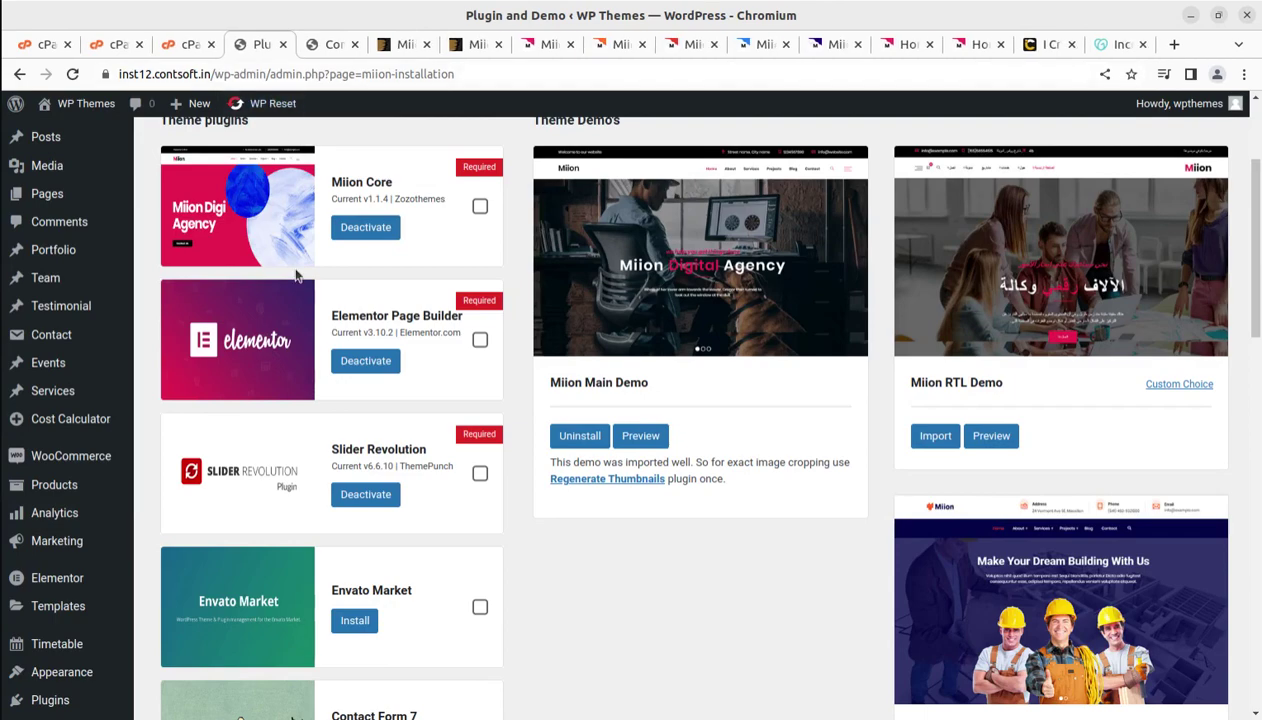
scroll(105, 272, "up", 3)
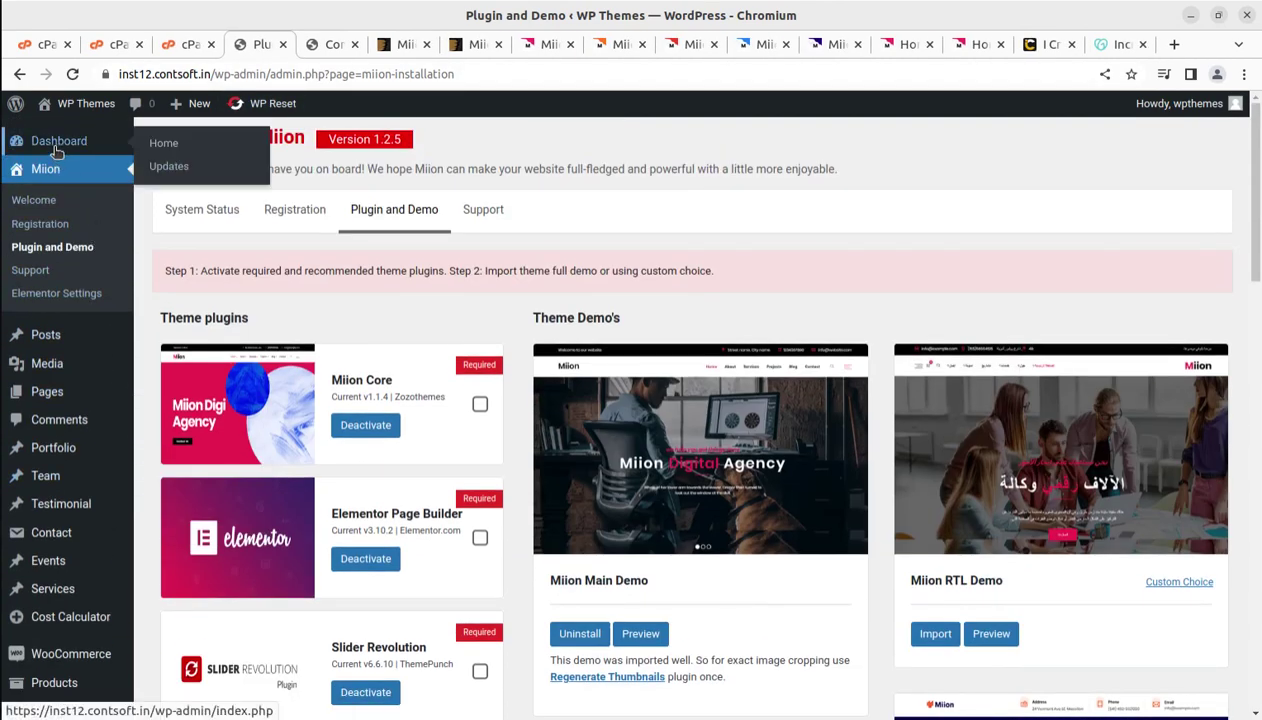
left_click(57, 150)
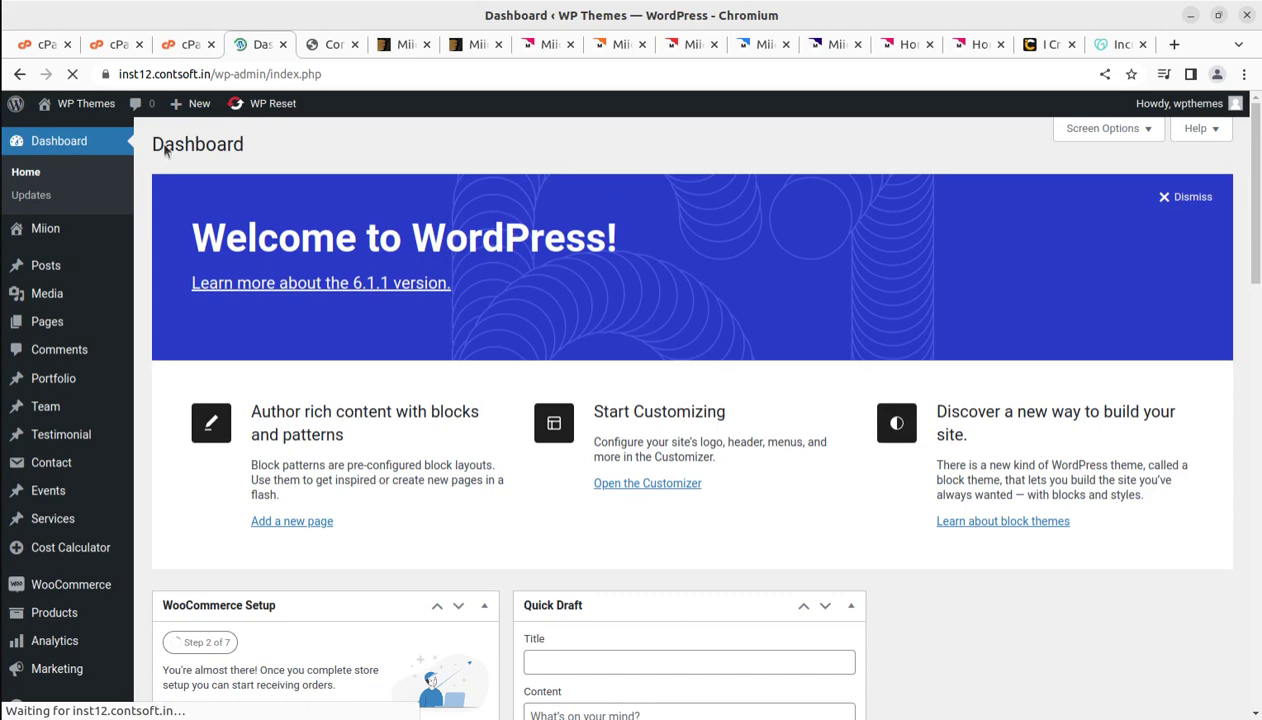
- Return to the imported site's tab and open the Home 5 page variant
left_click(334, 45)
scroll(199, 150, "up", 5)
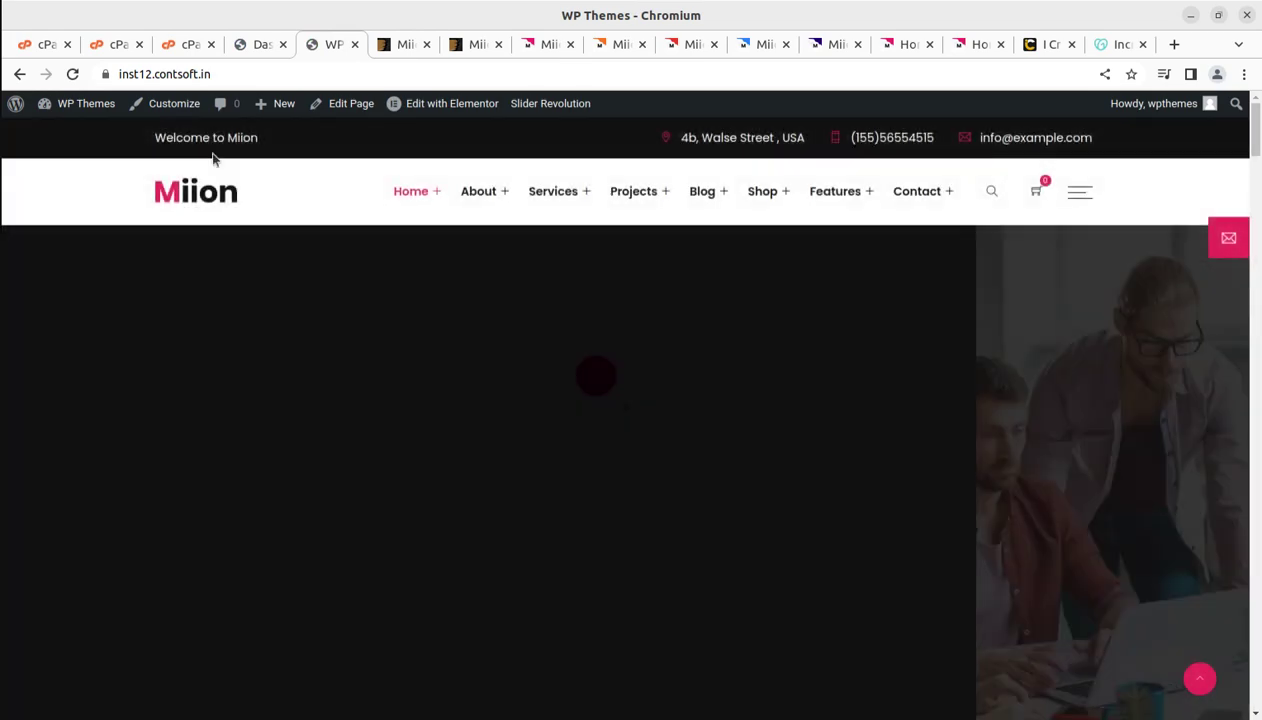
mouse_move(405, 203)
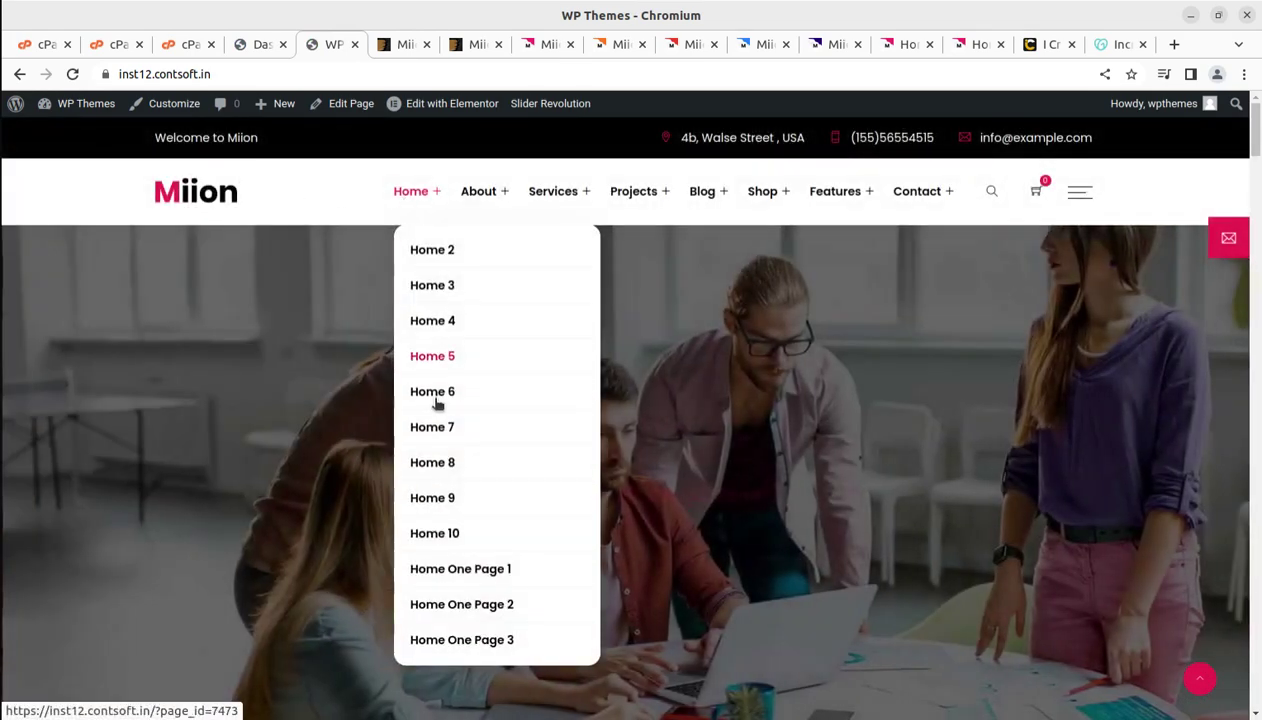
left_click(432, 357)
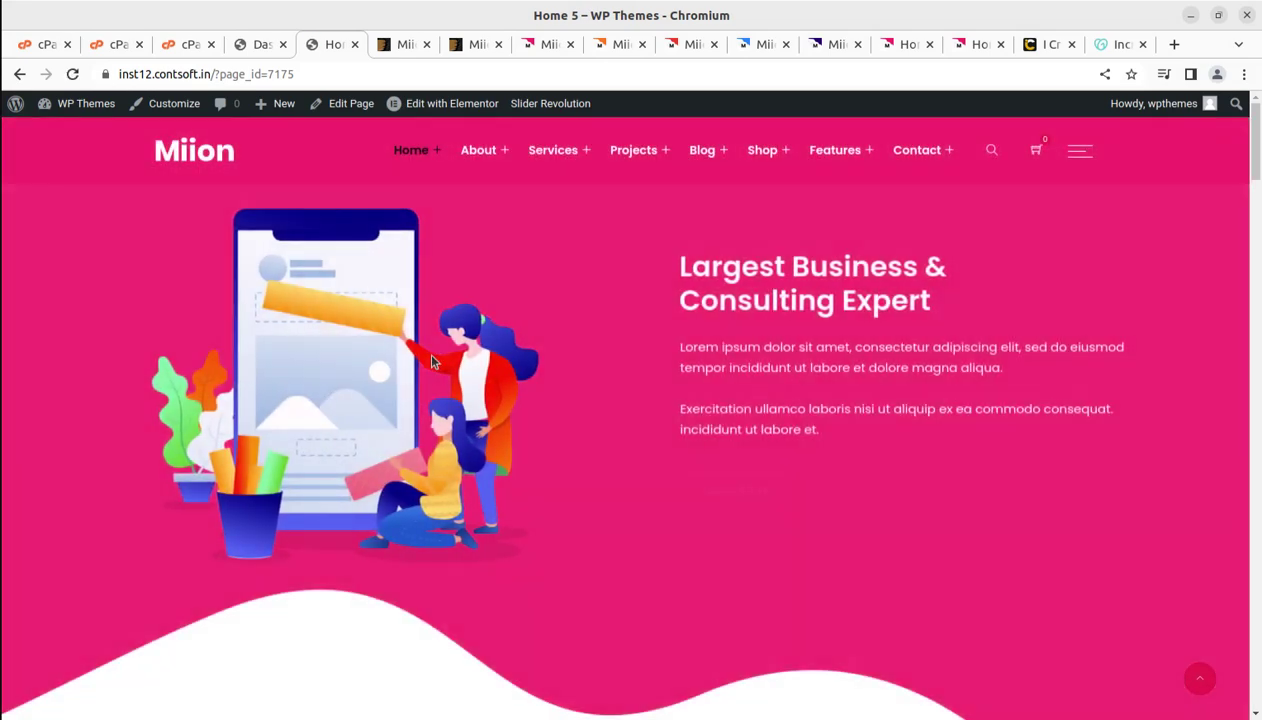
- Open the Home 9 page variant, examine its slider and content sections, and return to the site's front page
mouse_move(421, 153)
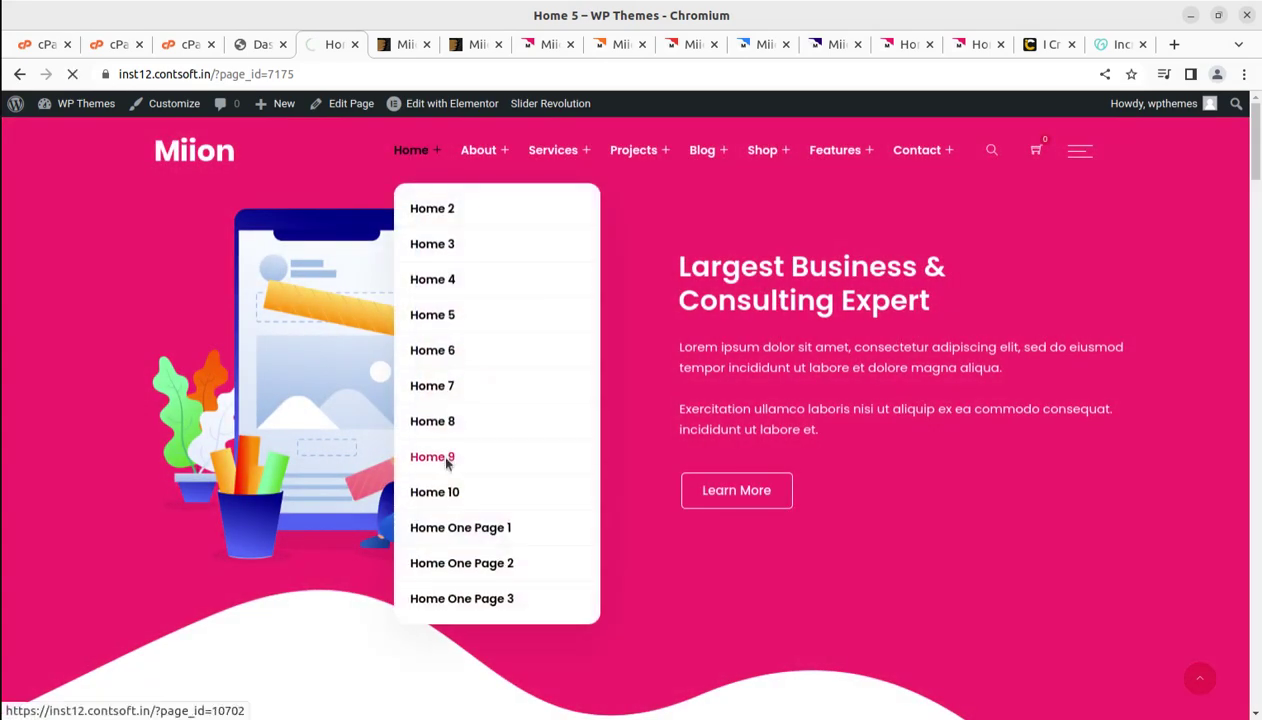
left_click(447, 461)
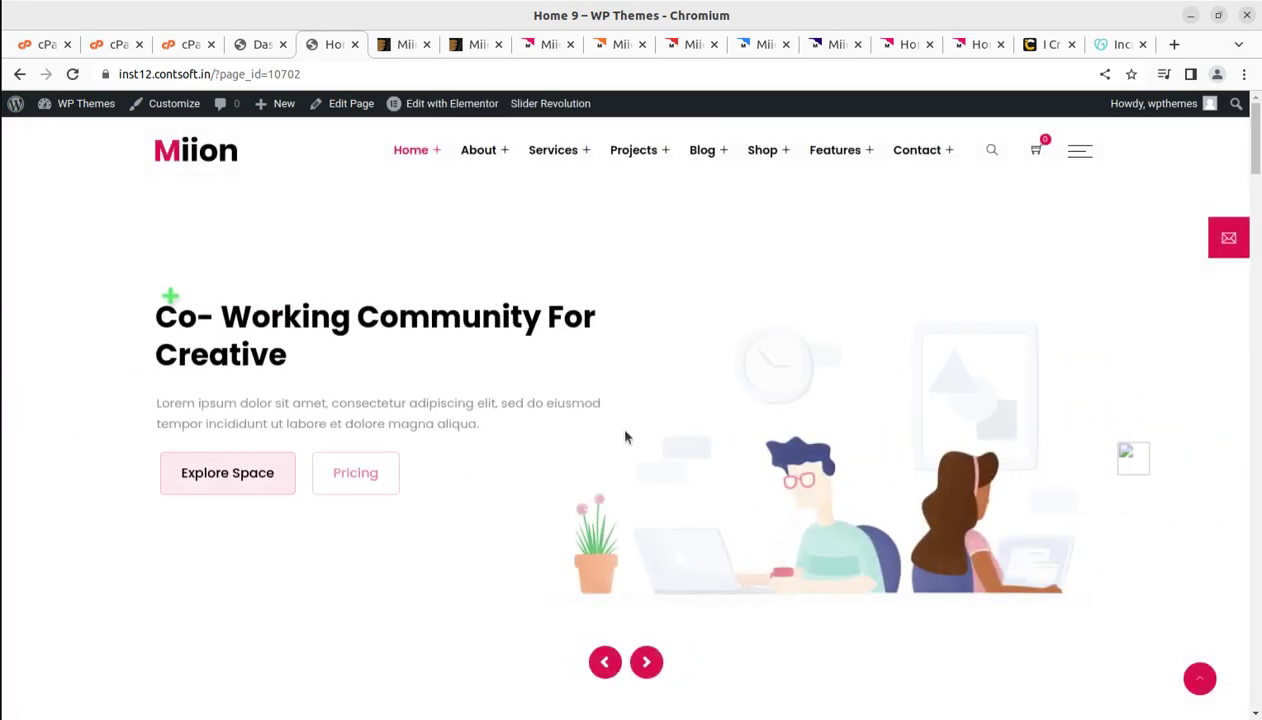
scroll(624, 437, "down", 10)
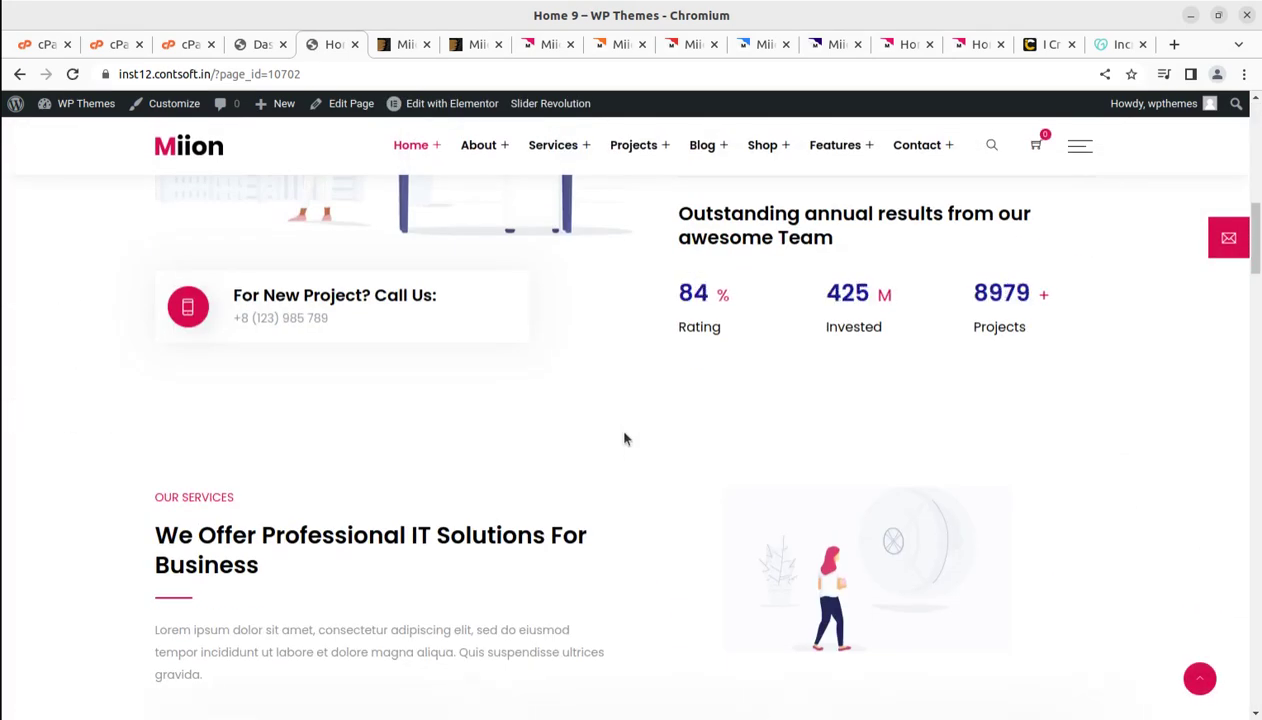
scroll(624, 437, "up", 10)
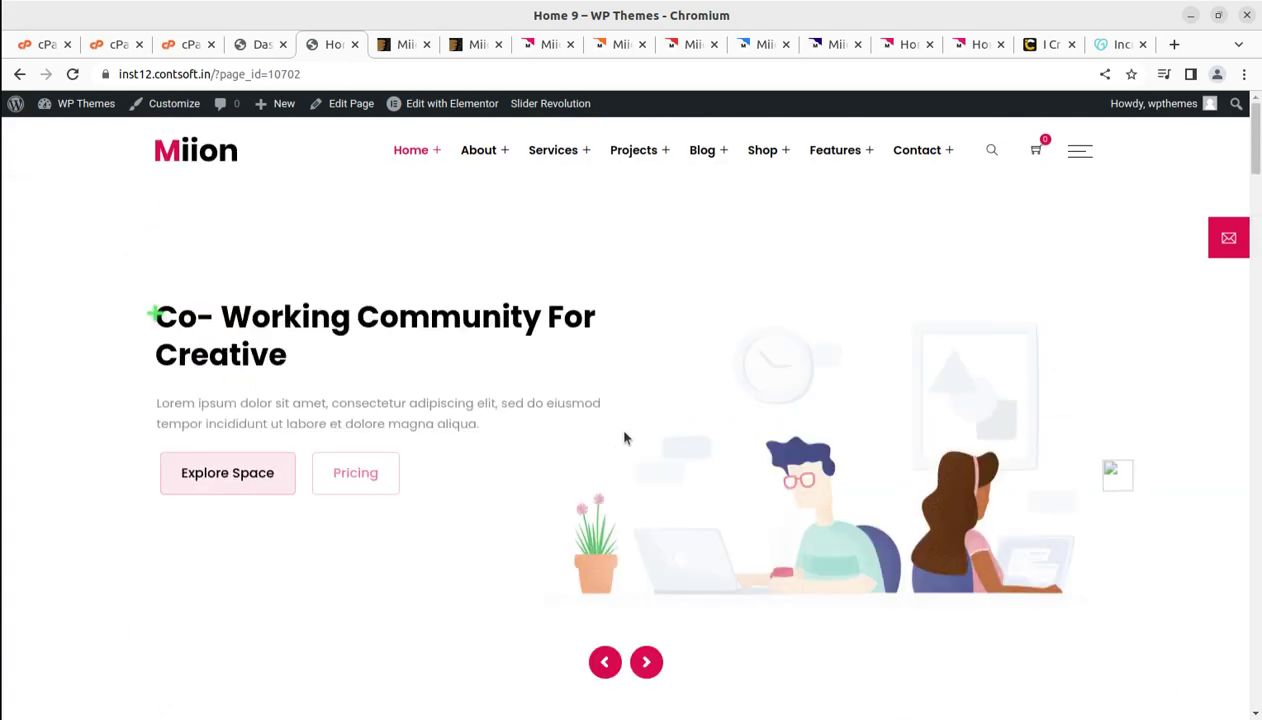
left_click(643, 661)
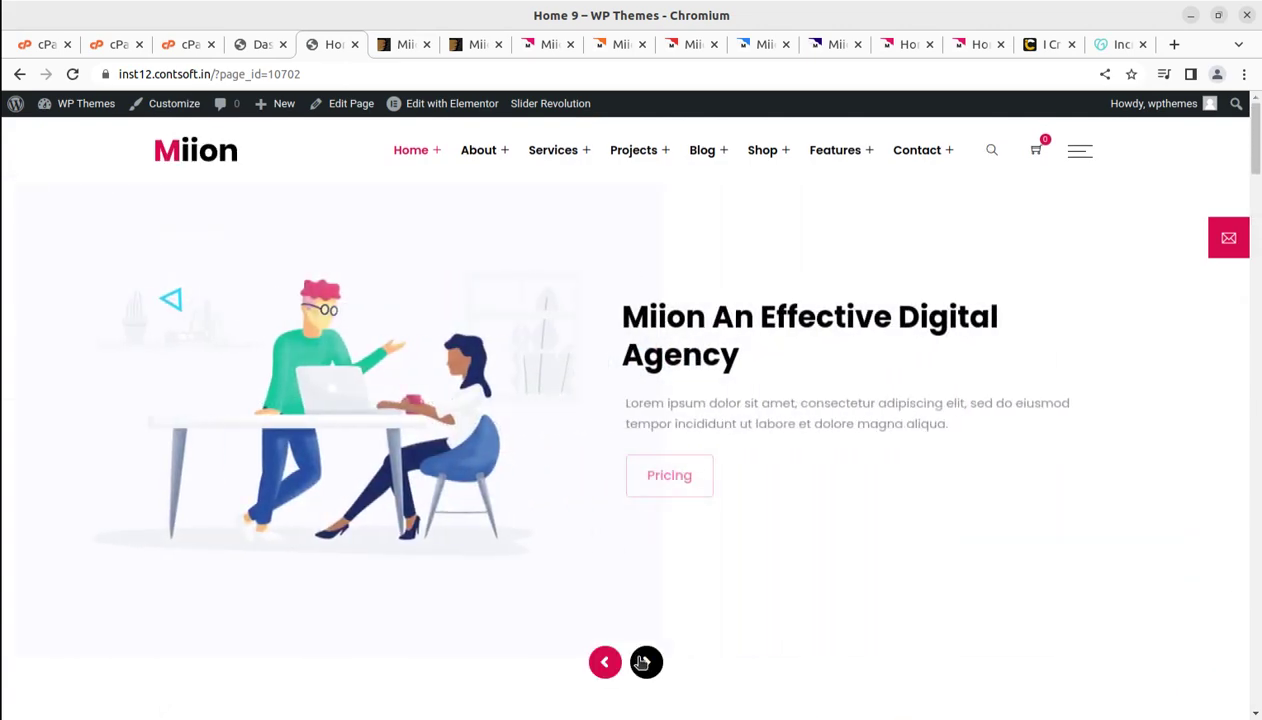
scroll(589, 452, "down", 8)
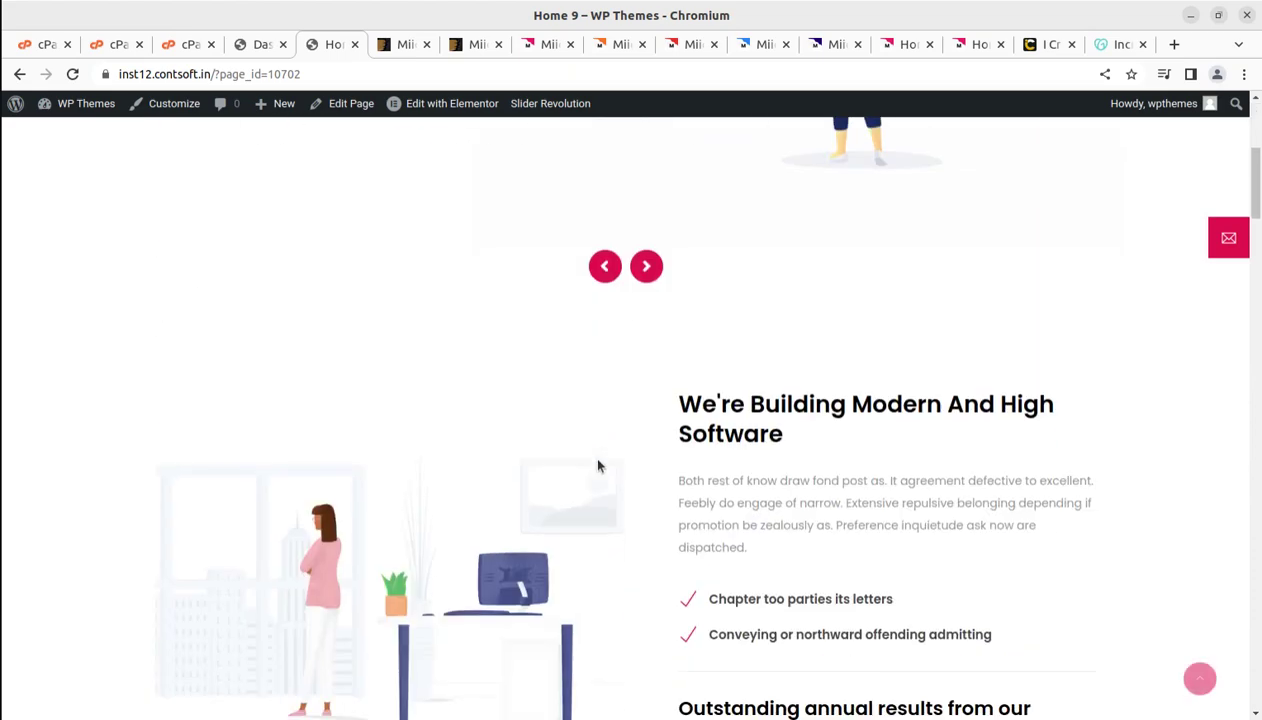
scroll(597, 460, "down", 4)
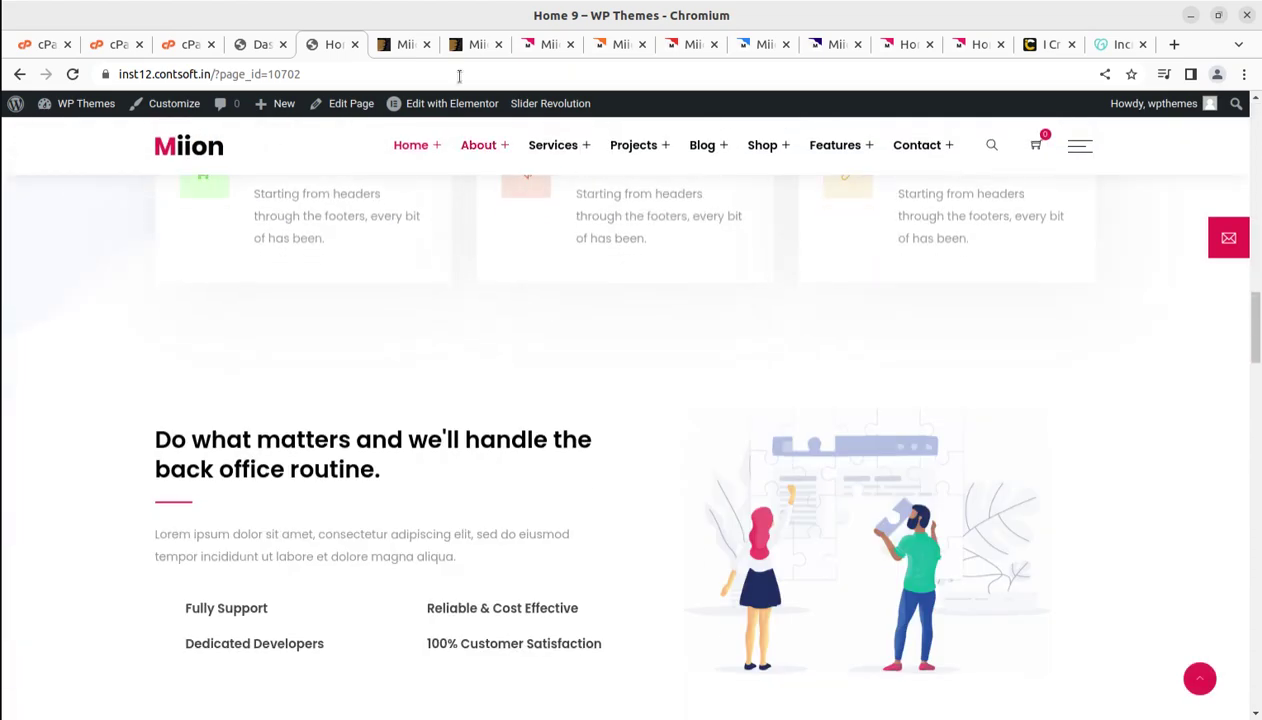
left_click(189, 148)
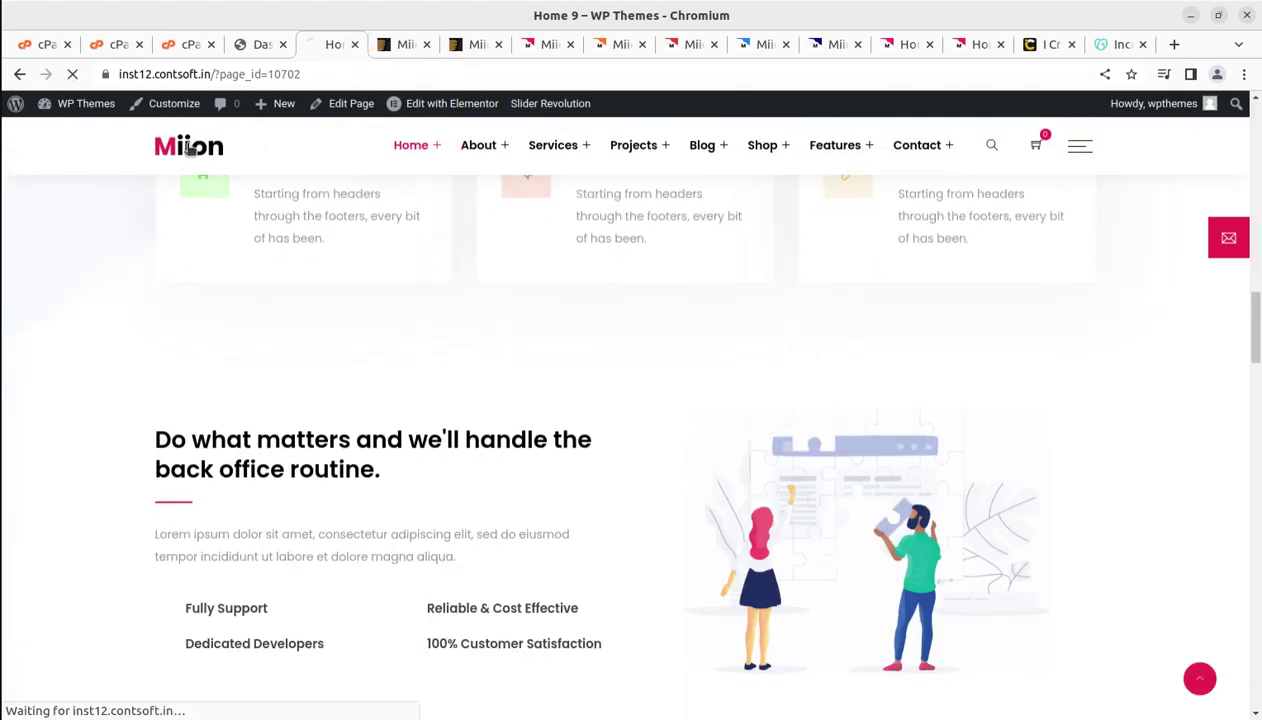
- Switch to the WordPress Dashboard and examine the widget toggles and Customizer auto refresh option in Miion's Elementor Settings
left_click(260, 45)
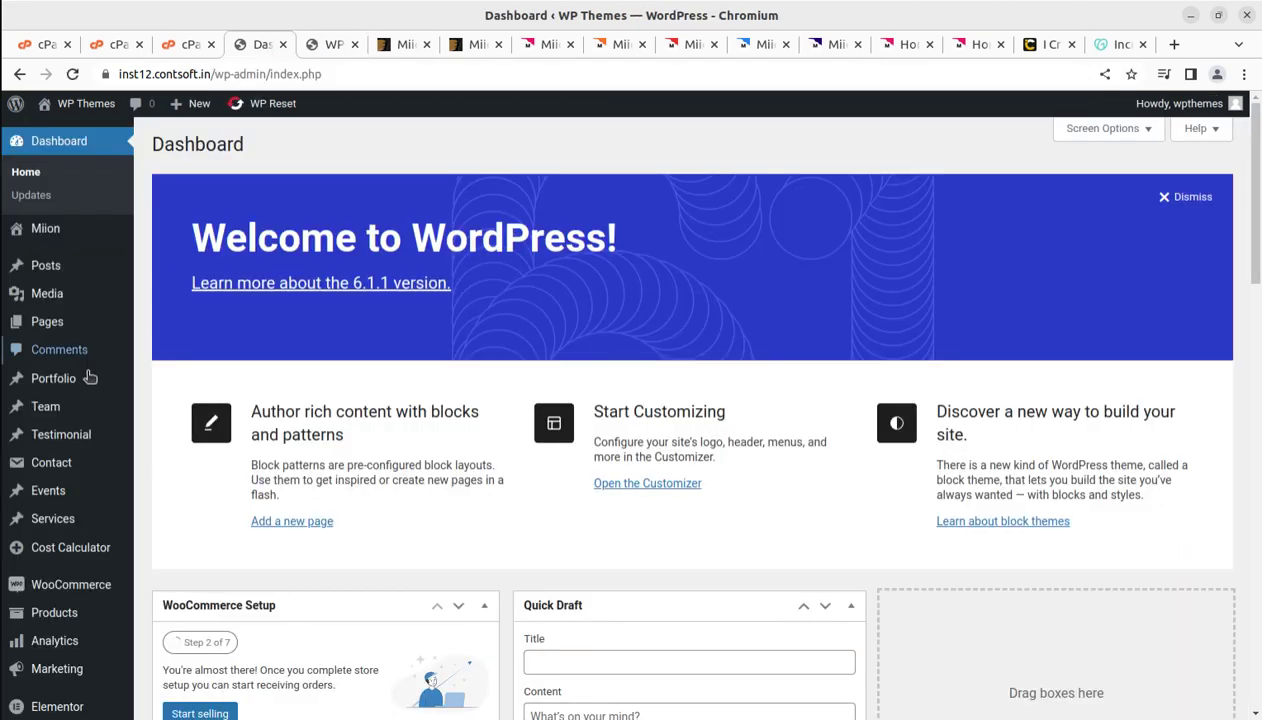
mouse_move(62, 228)
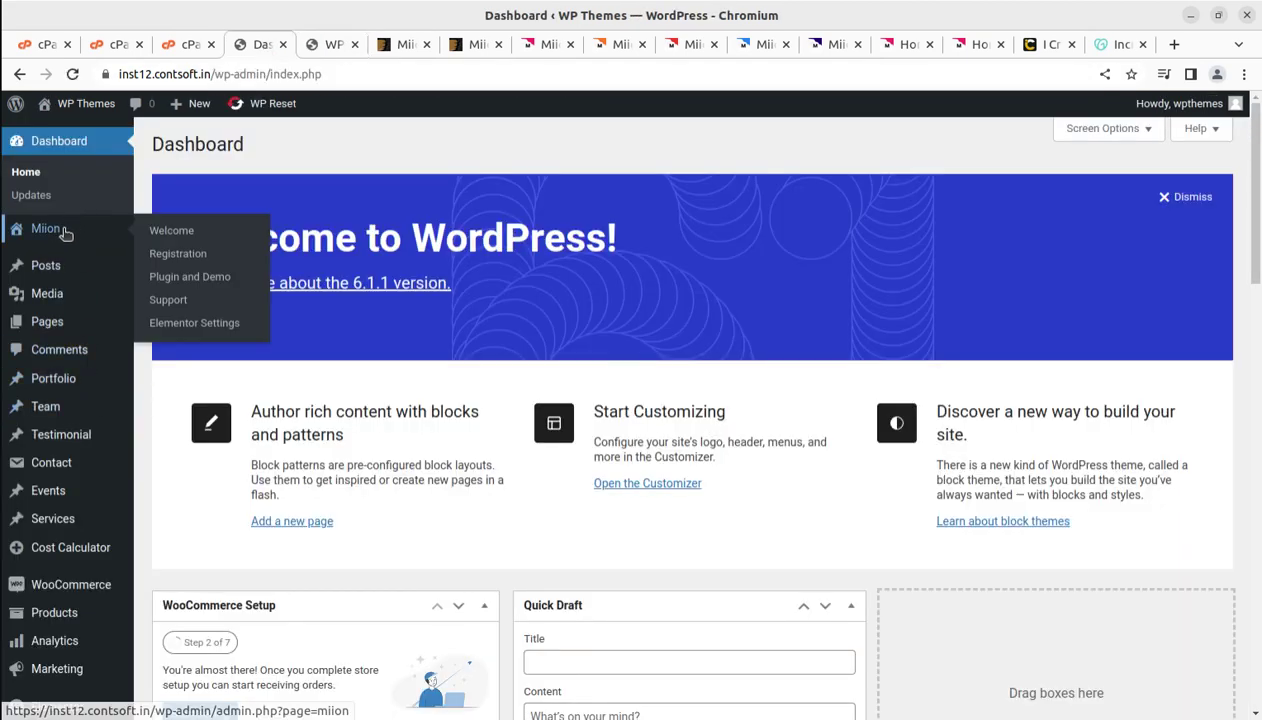
left_click(171, 232)
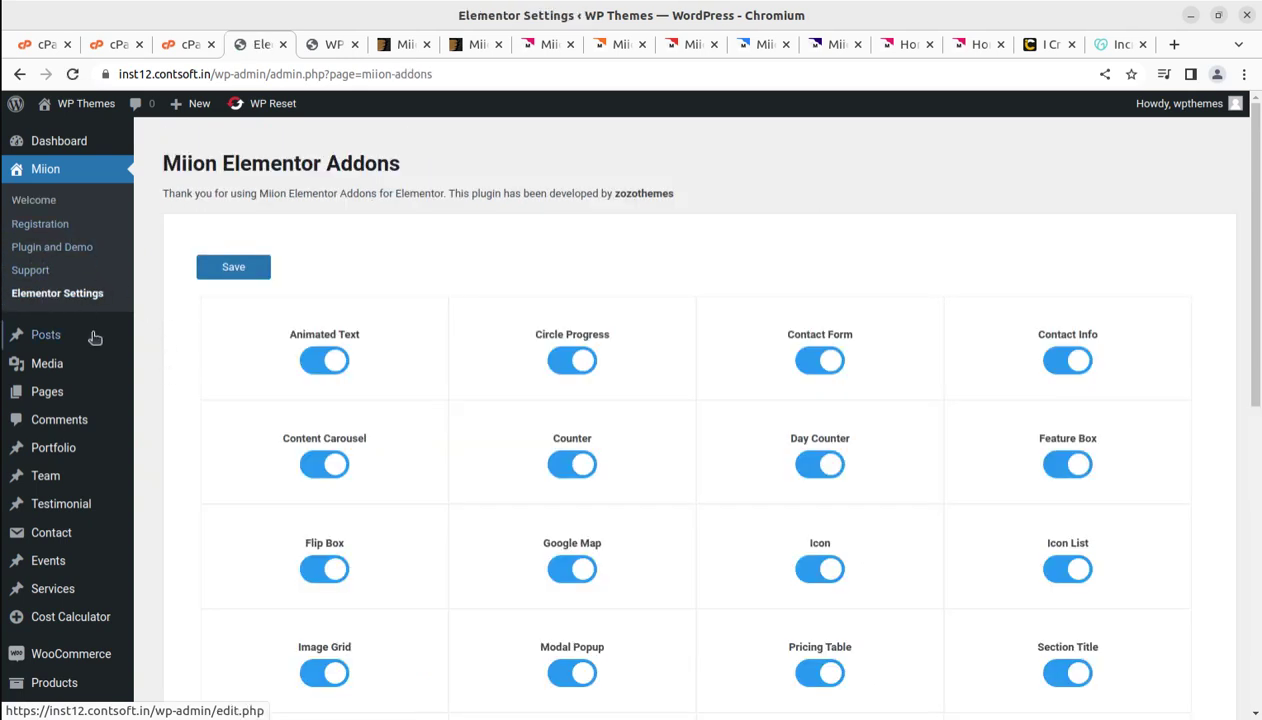
left_click(245, 264)
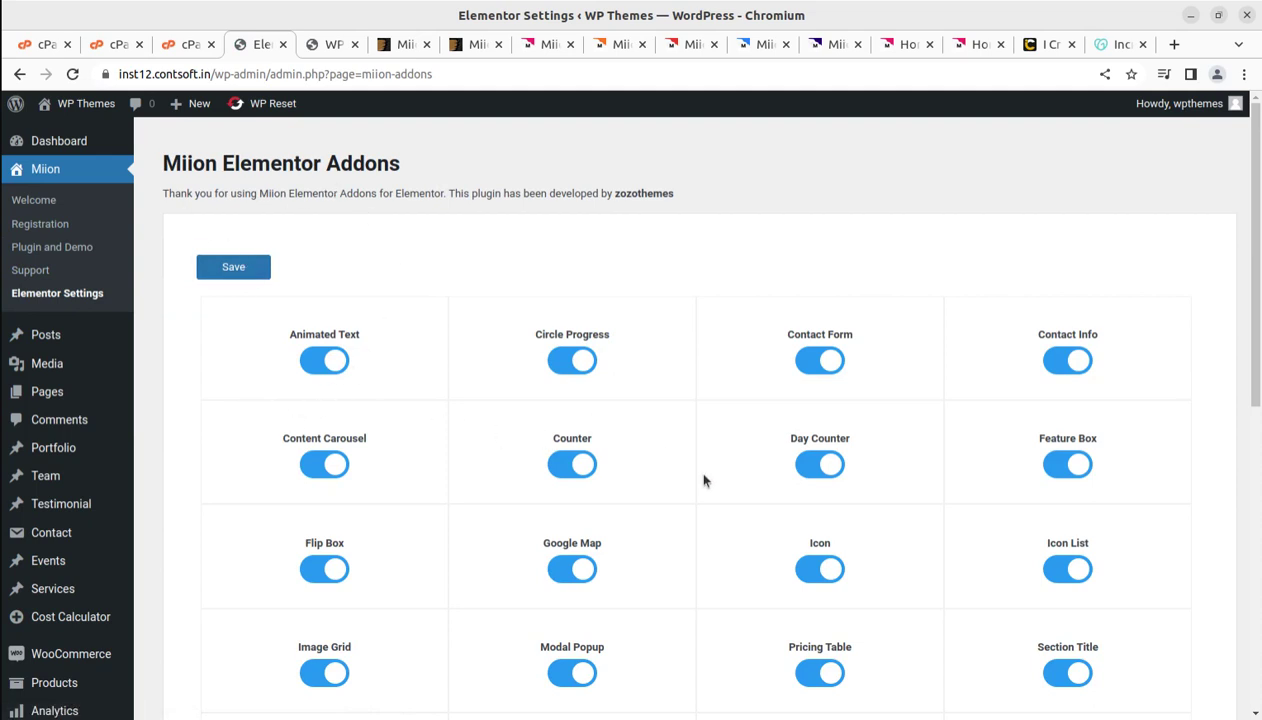
scroll(703, 481, "down", 3)
scroll(720, 462, "down", 3)
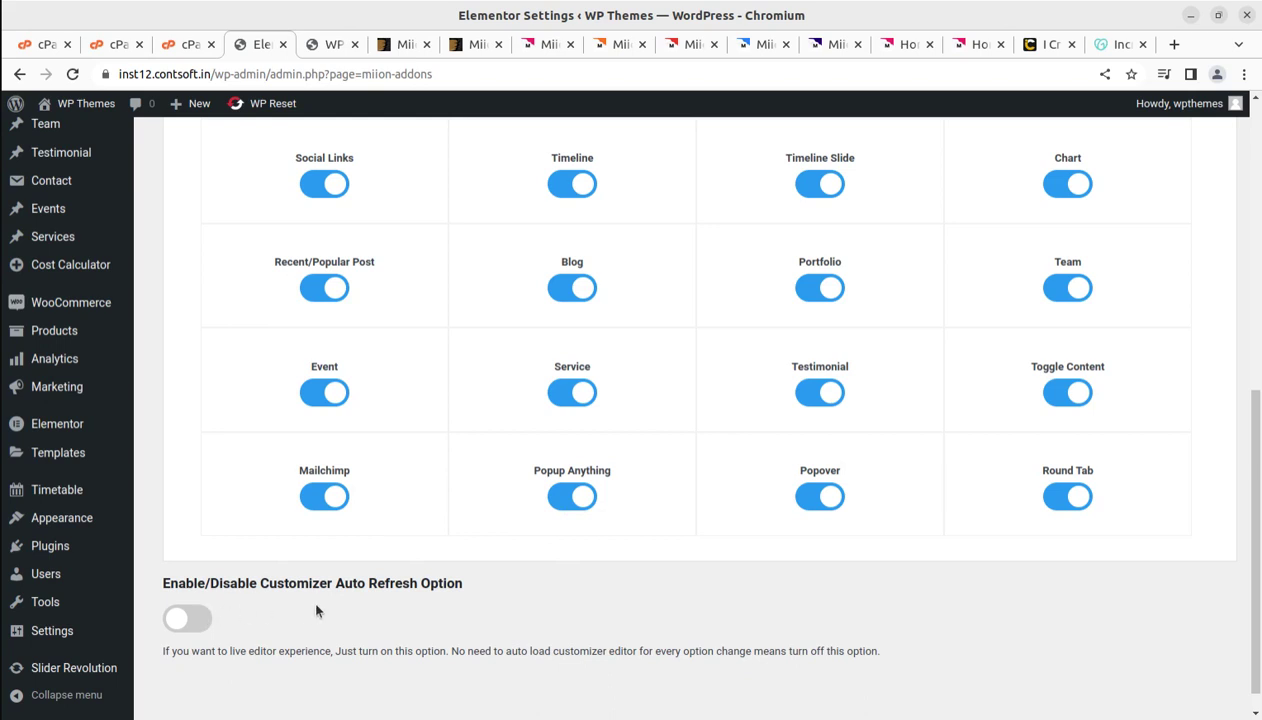
scroll(497, 581, "down", 1)
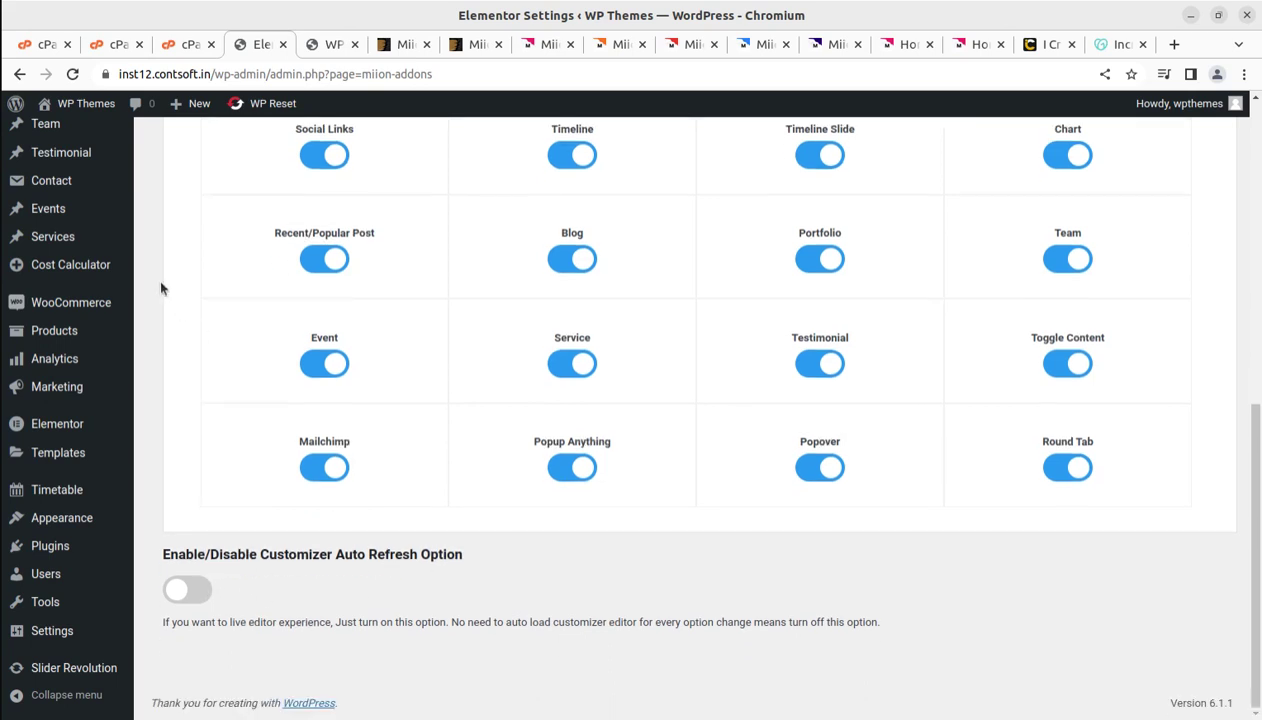
scroll(107, 357, "up", 3)
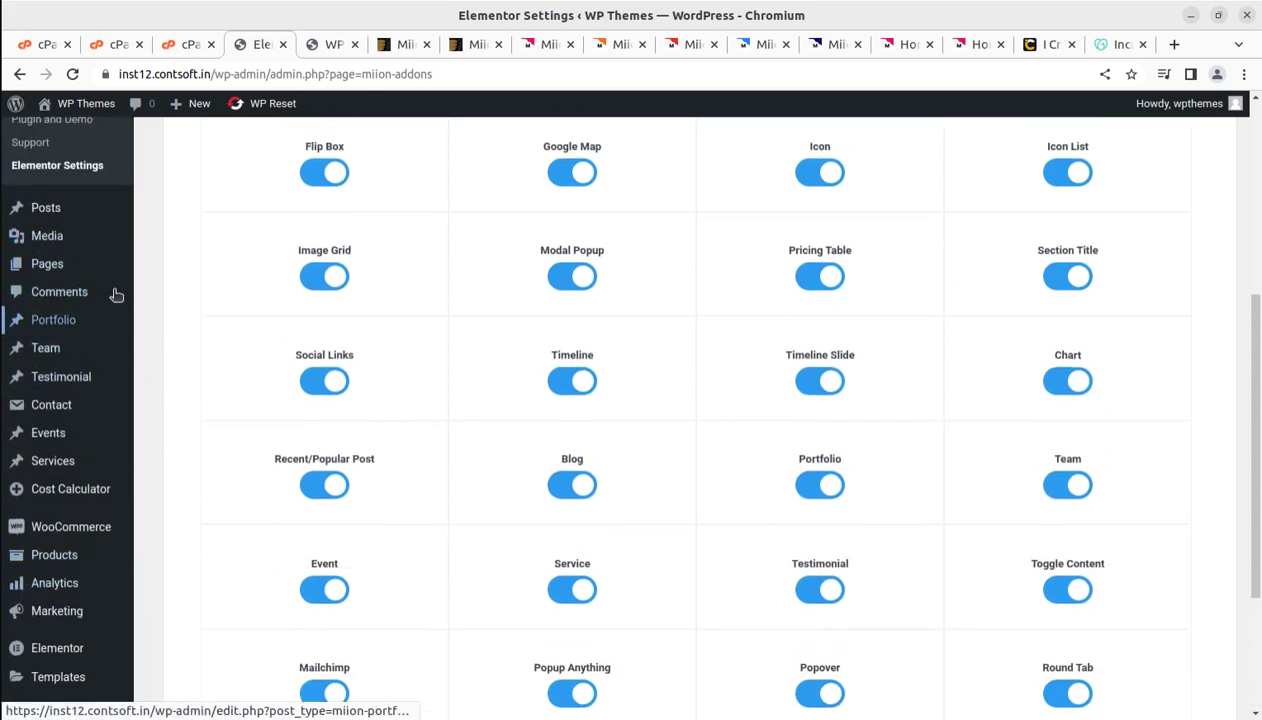
scroll(116, 294, "up", 3)
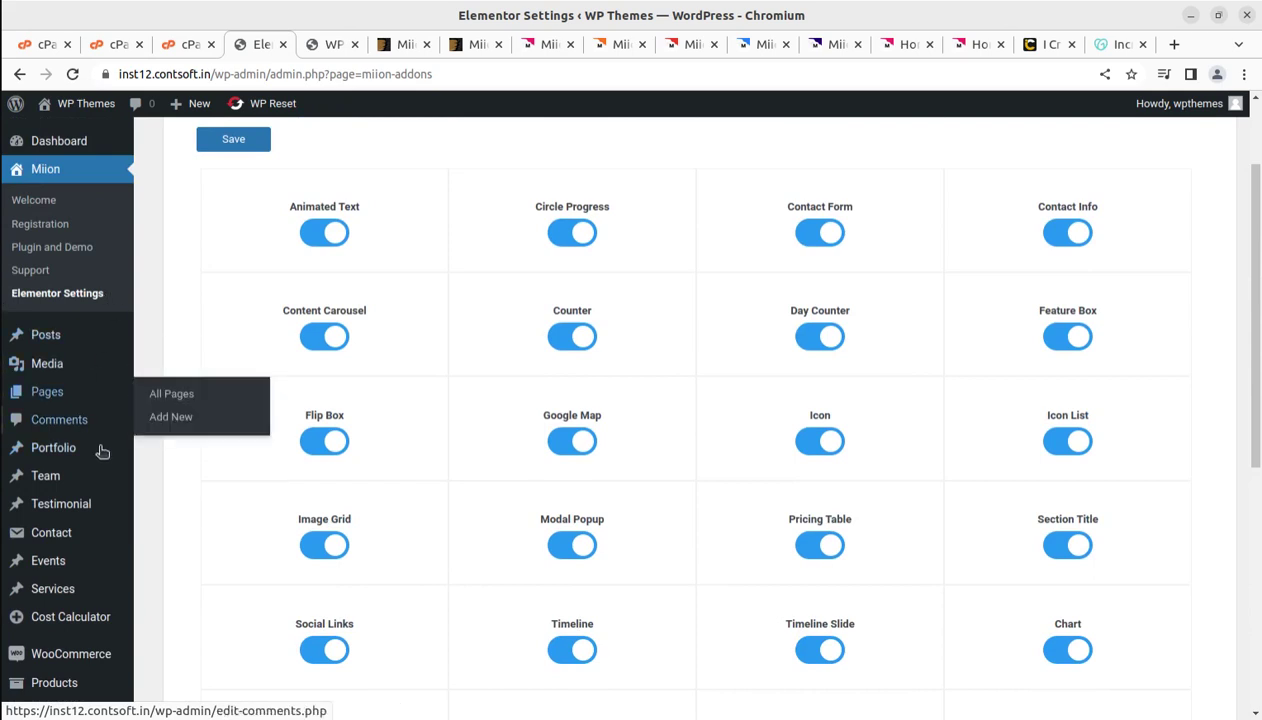
- Open the Portfolio list, inspect the Shopify item's editor in a separate tab, and return to the list
mouse_move(74, 457)
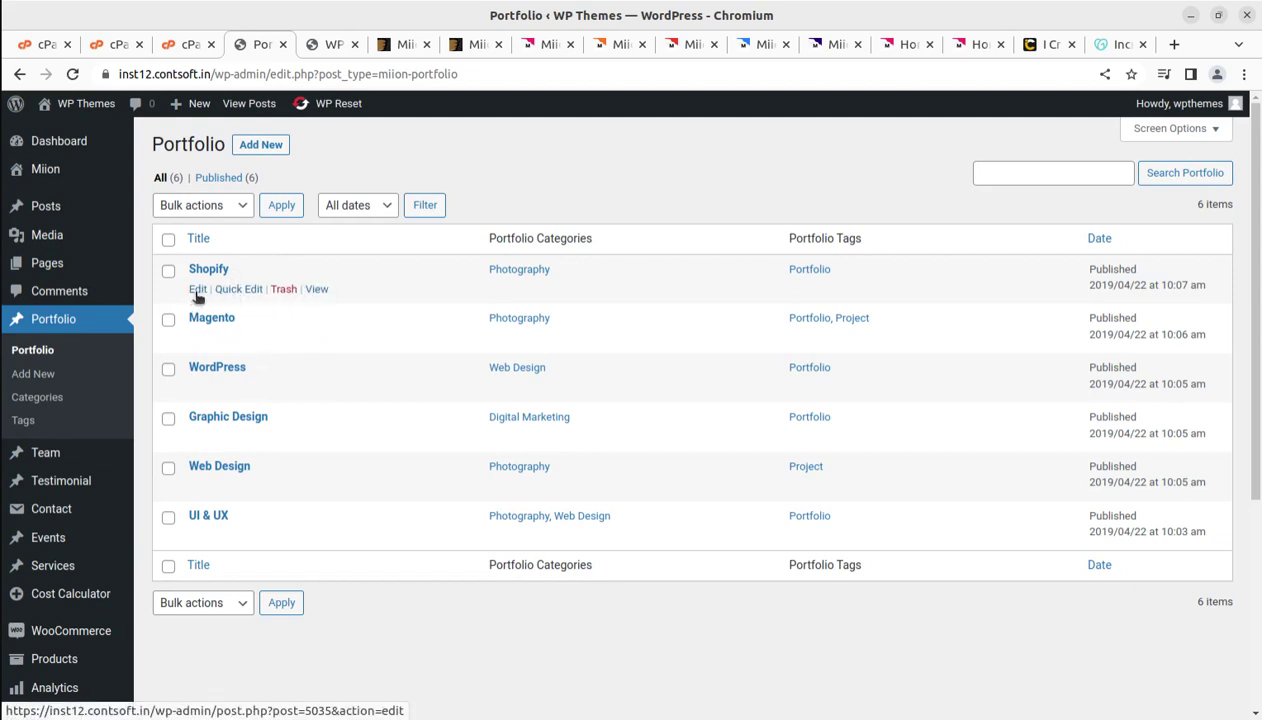
left_click(198, 291, "ctrl")
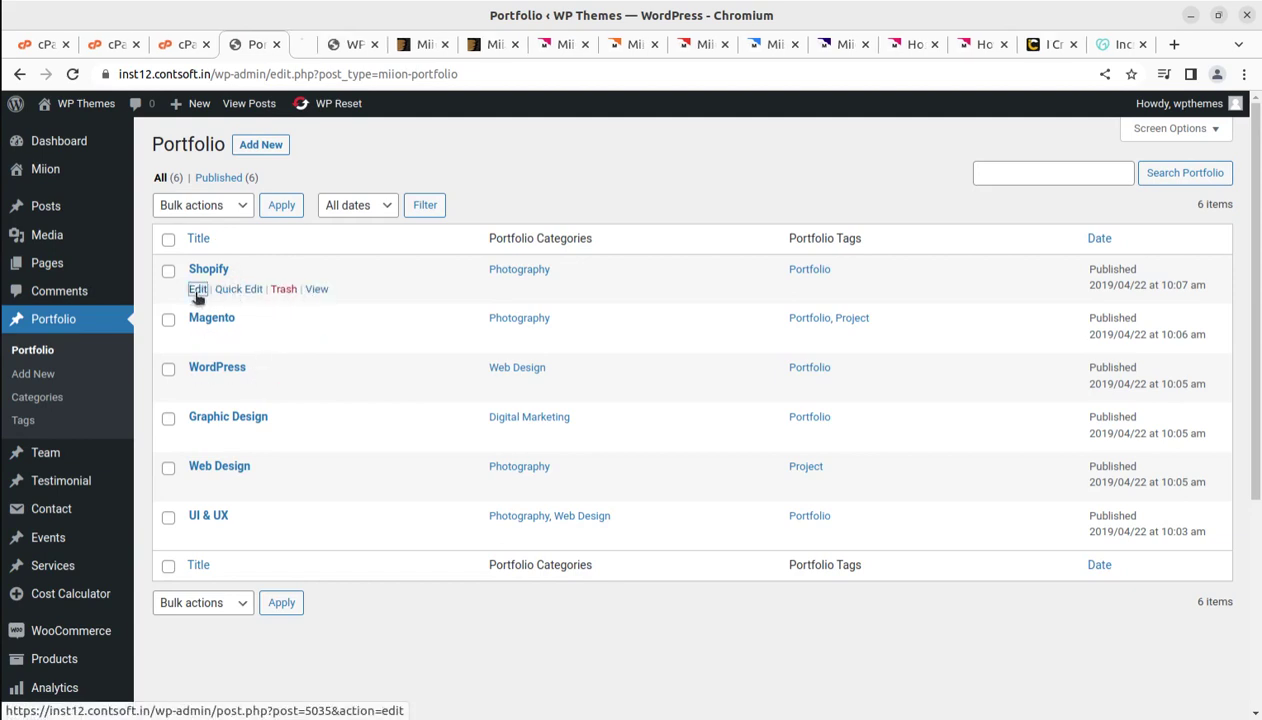
left_click(311, 45)
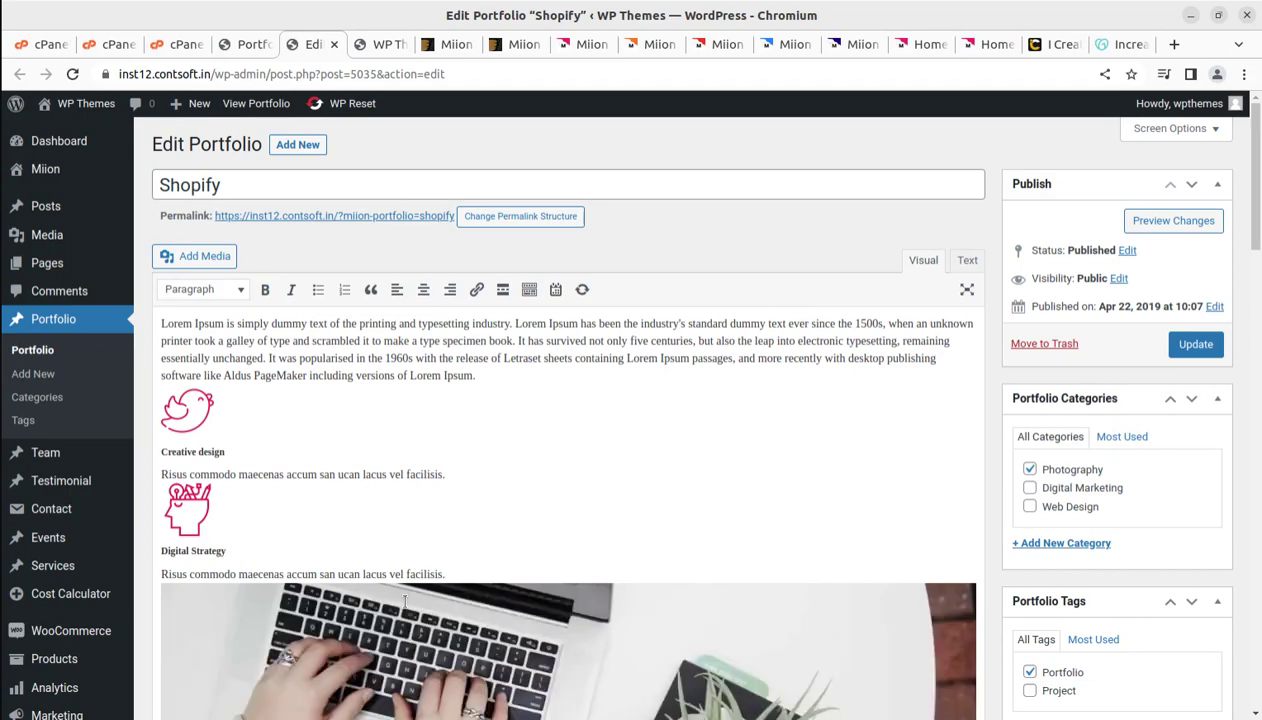
scroll(404, 600, "down", 3)
scroll(296, 377, "up", 3)
key("alt+Left")
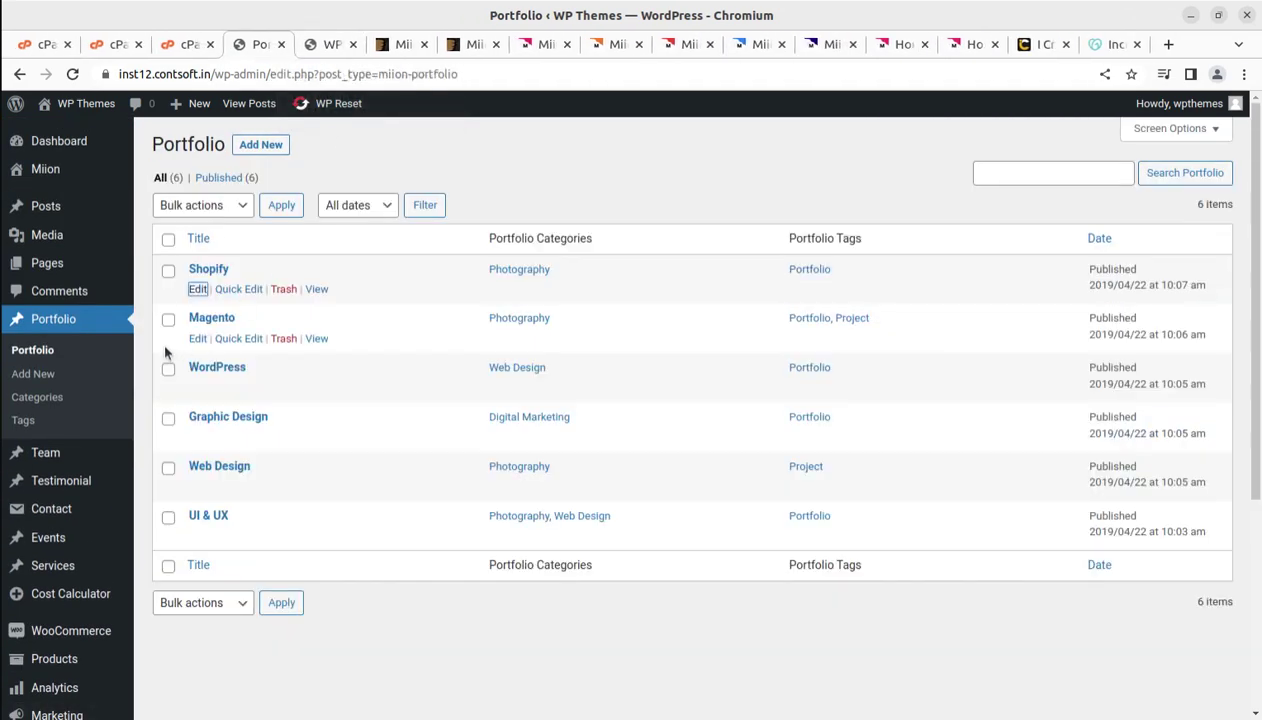
- View the Shopify portfolio item's public page, examine its project details, and go back to the Portfolio list
left_click(316, 290)
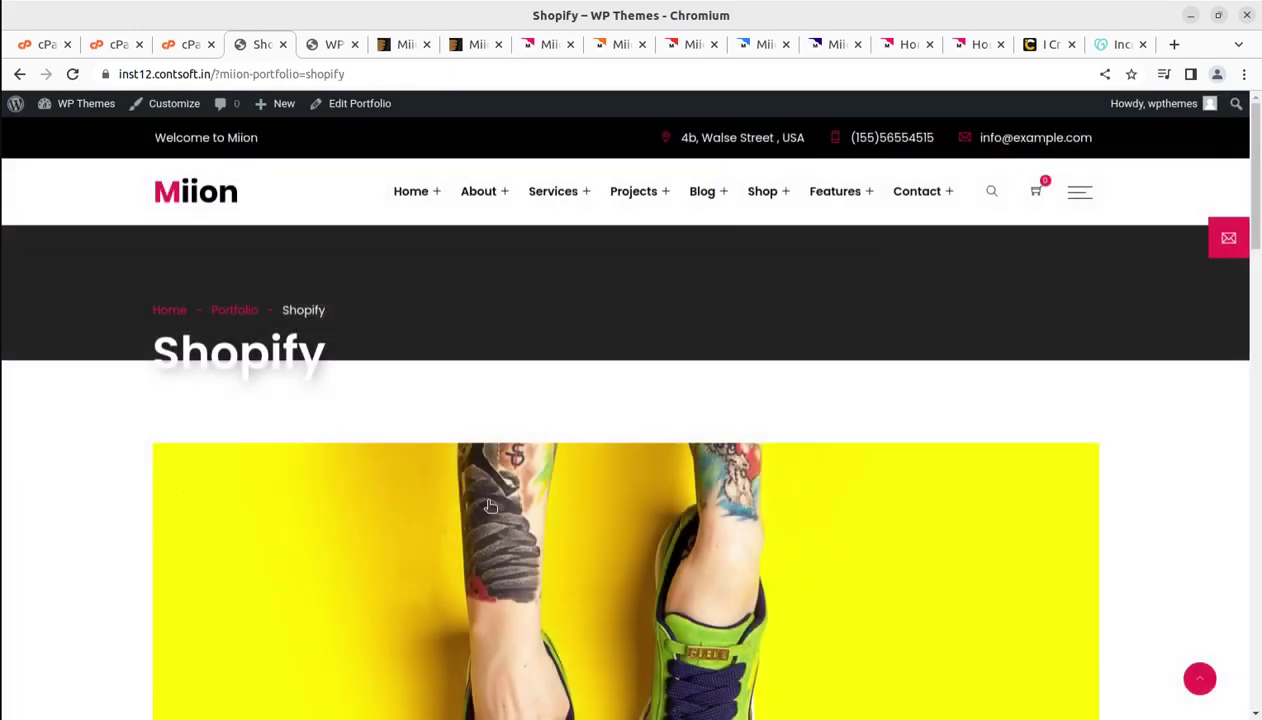
scroll(184, 232, "down", 8)
left_click(19, 74)
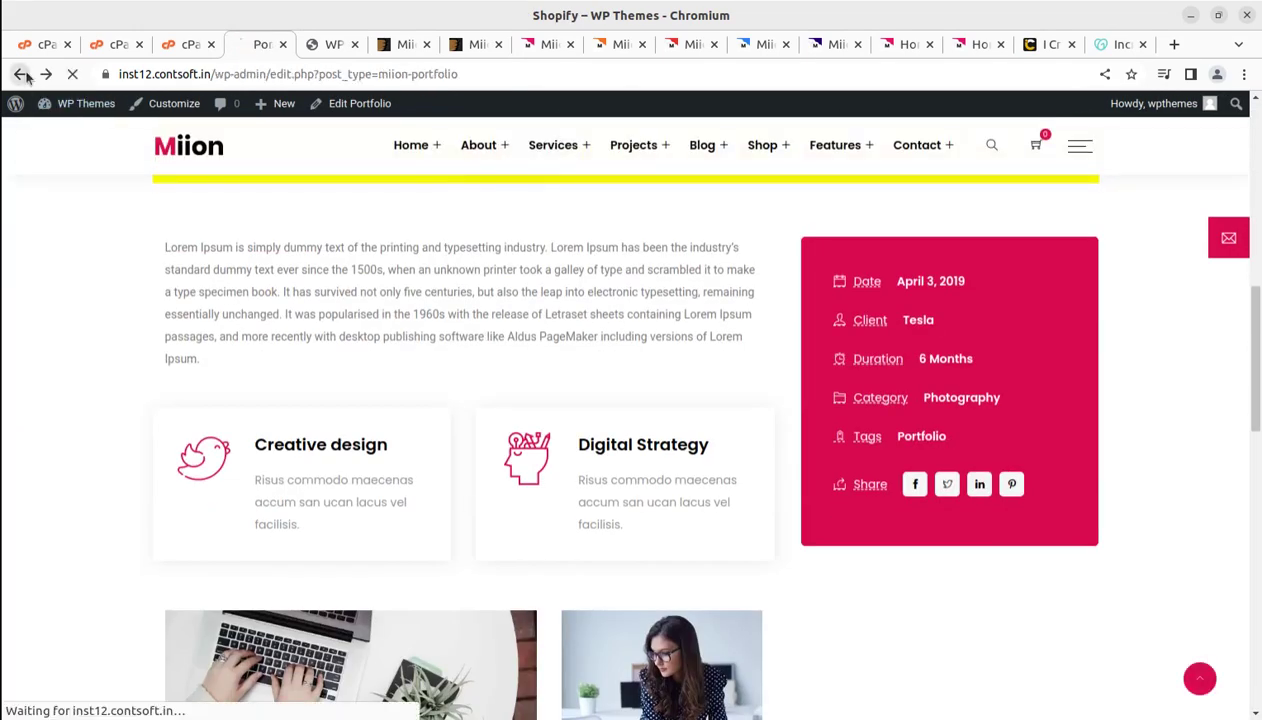
- Look through the imported Team and Testimonial lists
mouse_move(237, 272)
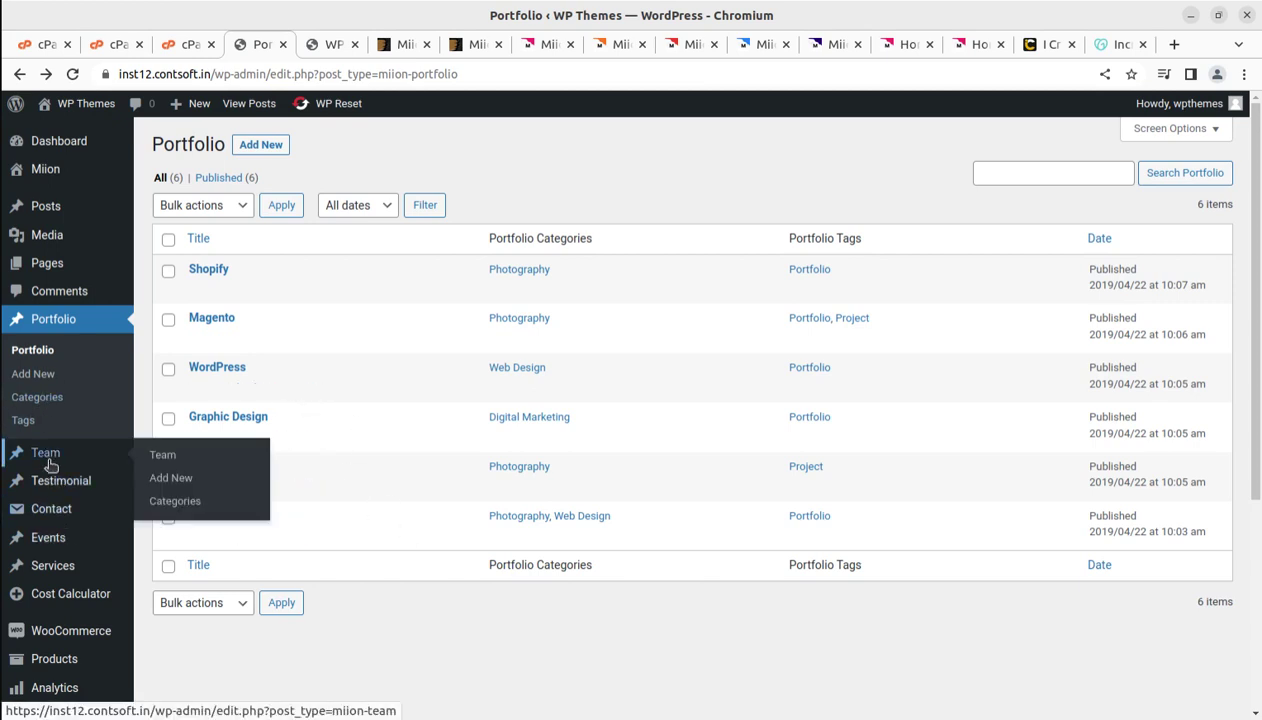
left_click(163, 466)
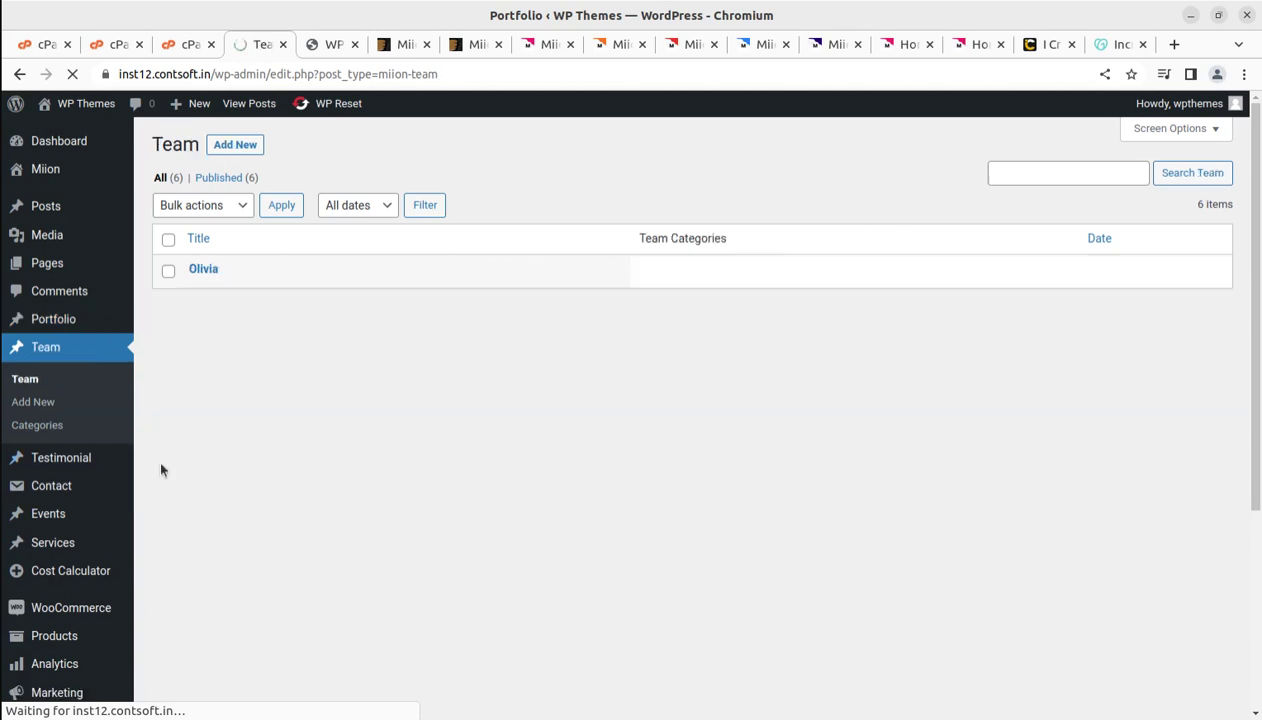
left_click(66, 470)
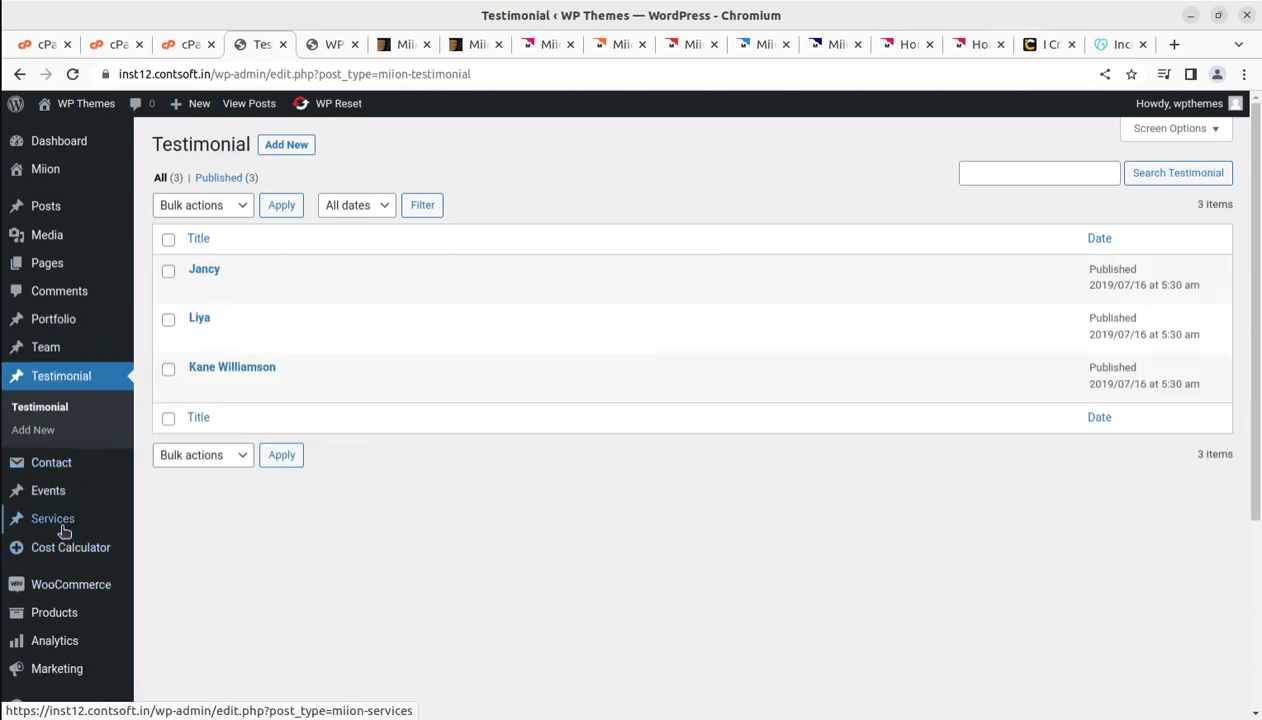
- Look through the imported Services list and the Cost Calculators list
mouse_move(55, 518)
left_click(165, 530)
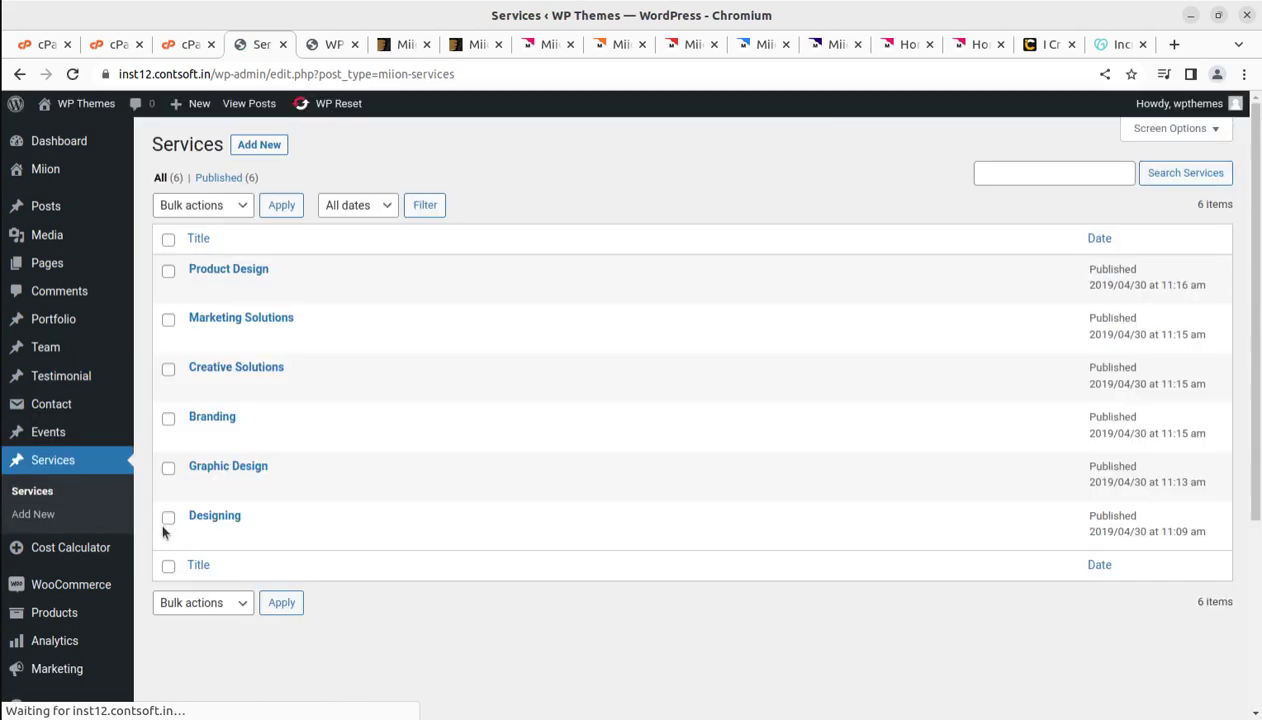
left_click(90, 553)
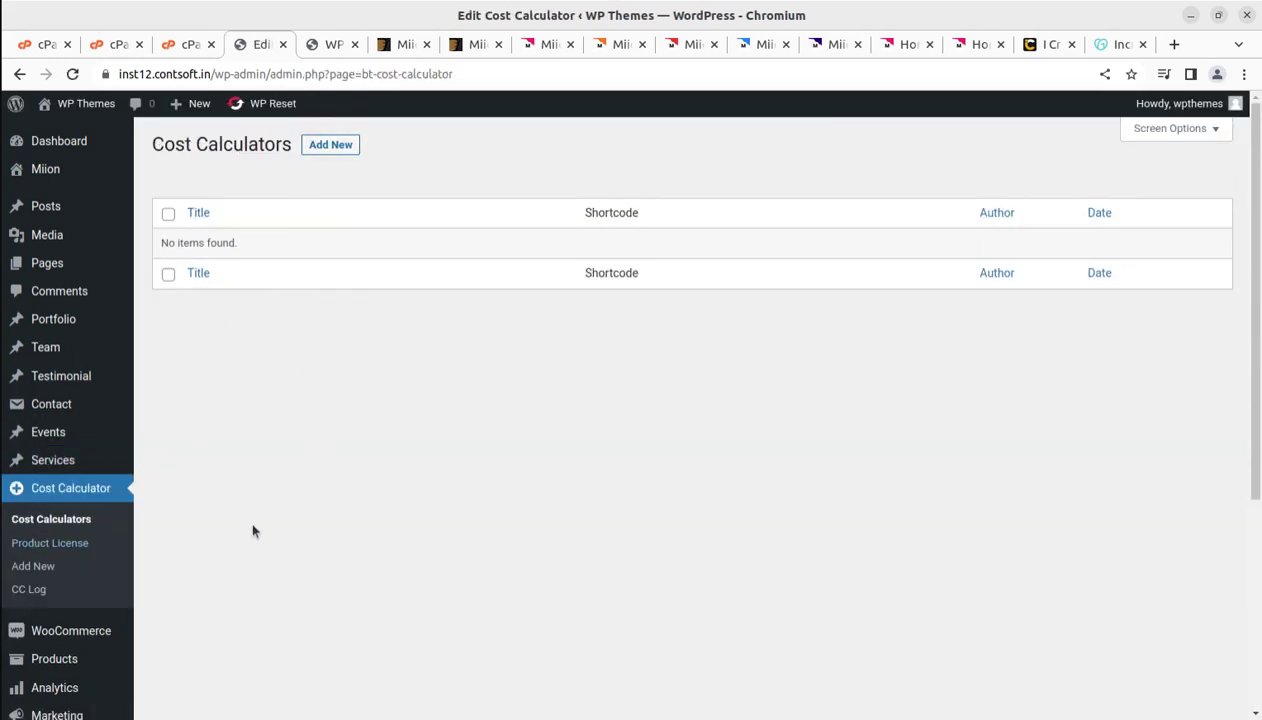
- Open the Timetable plugin's Events list and dismiss the break notification
scroll(253, 531, "down", 2)
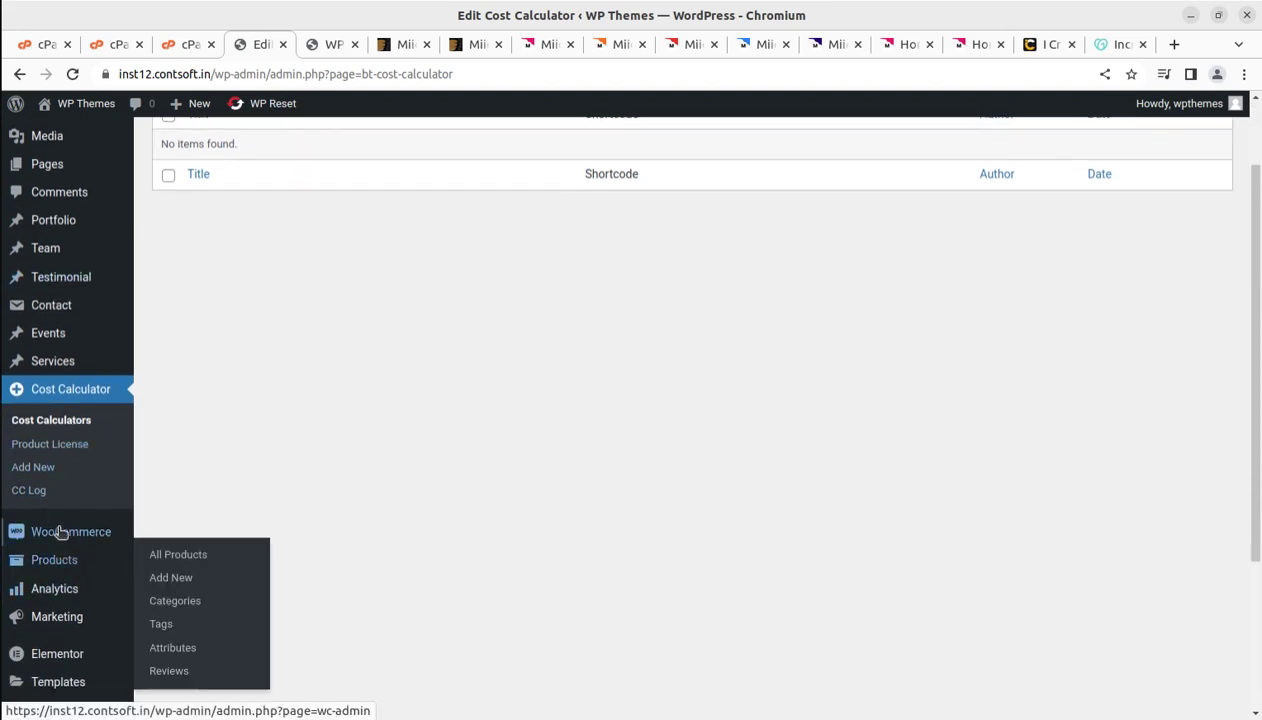
scroll(75, 456, "down", 4)
mouse_move(70, 526)
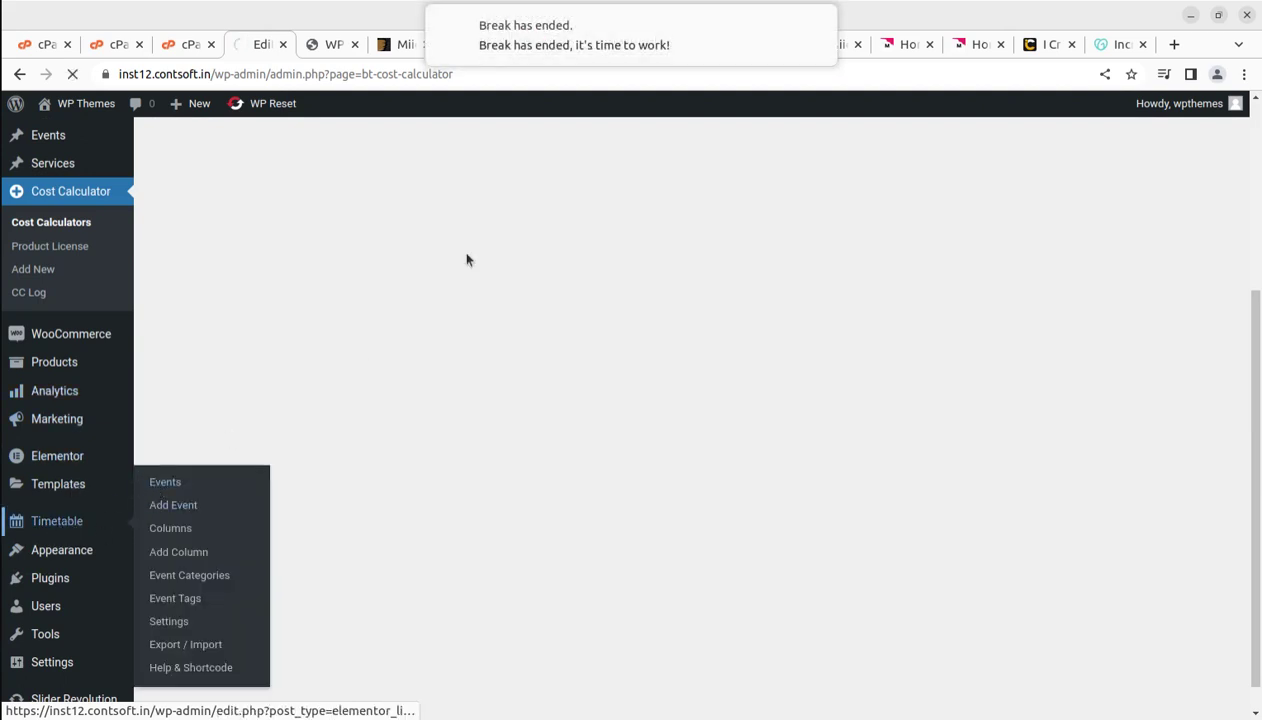
left_click(818, 24)
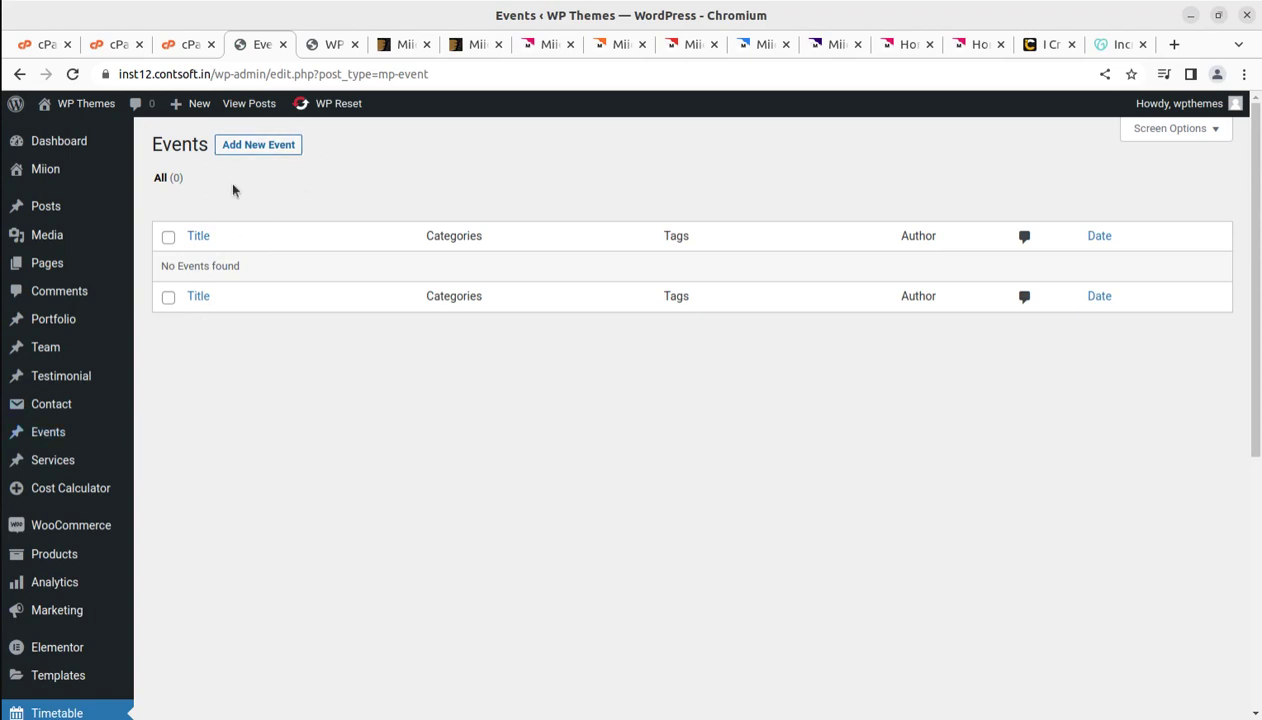
- Open the Miion Custom Fonts page and review its upload form and font format notes
scroll(262, 414, "down", 3)
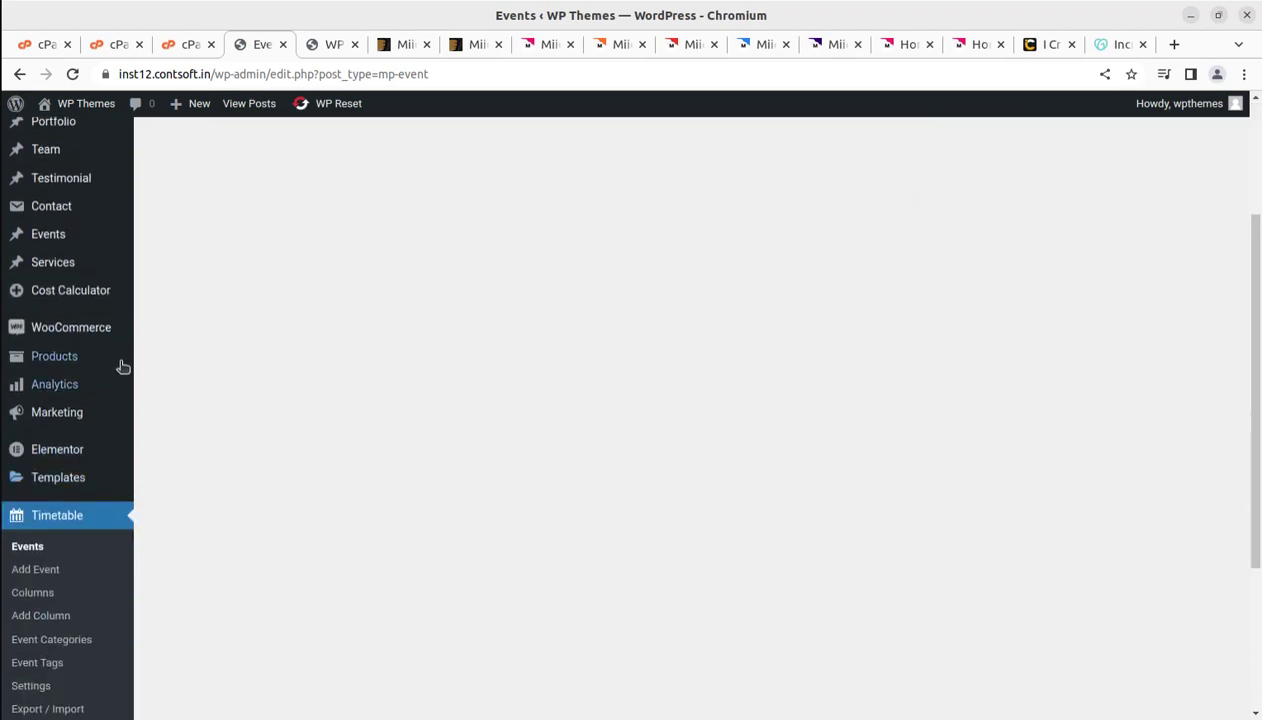
scroll(105, 490, "down", 3)
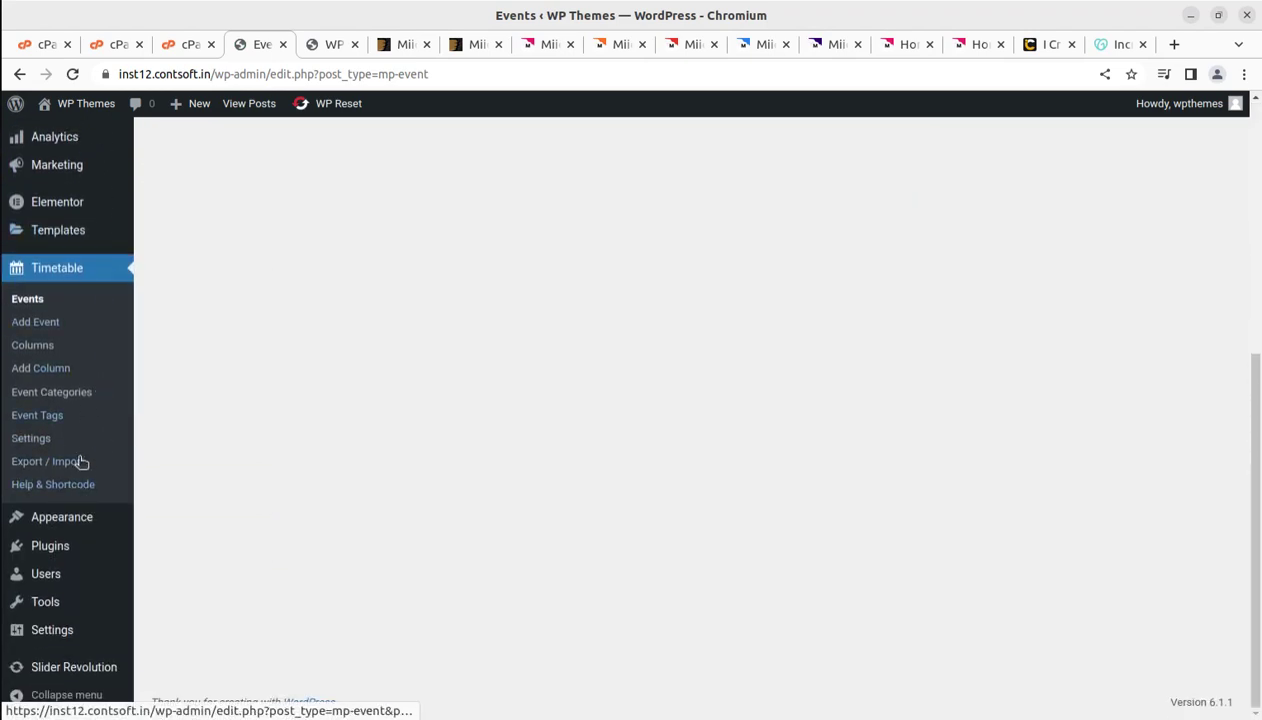
mouse_move(77, 527)
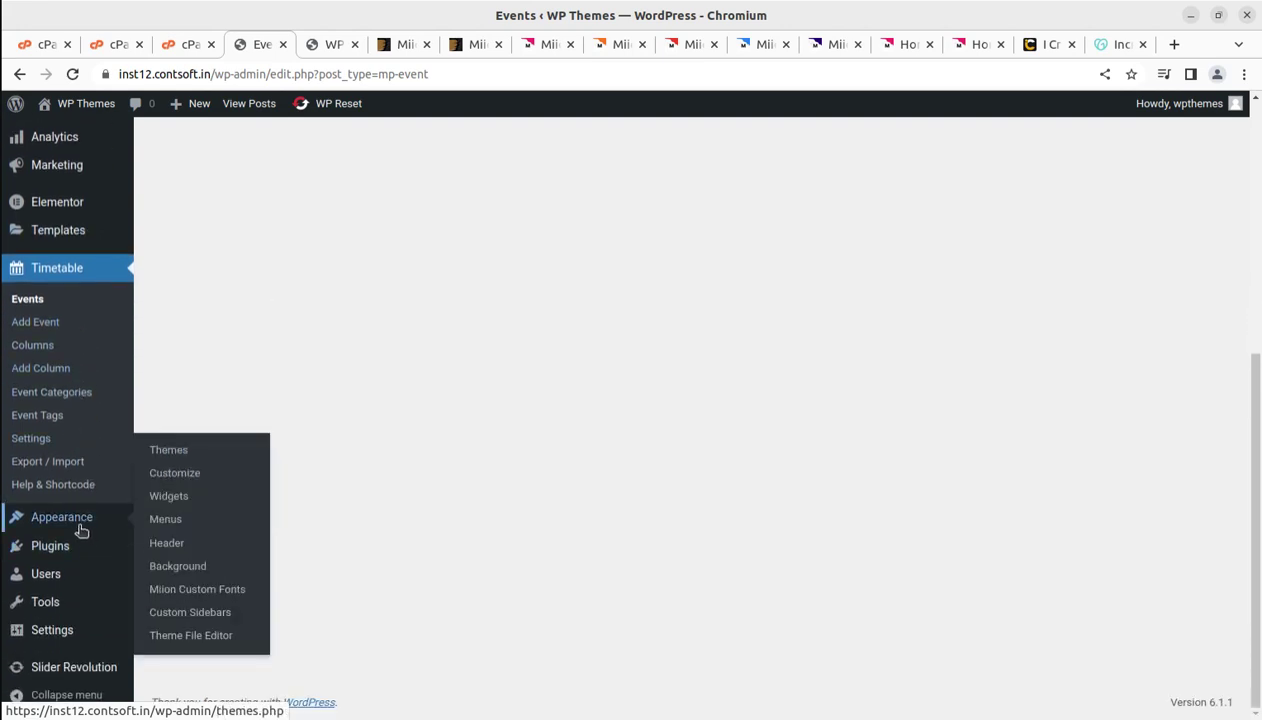
left_click(190, 595)
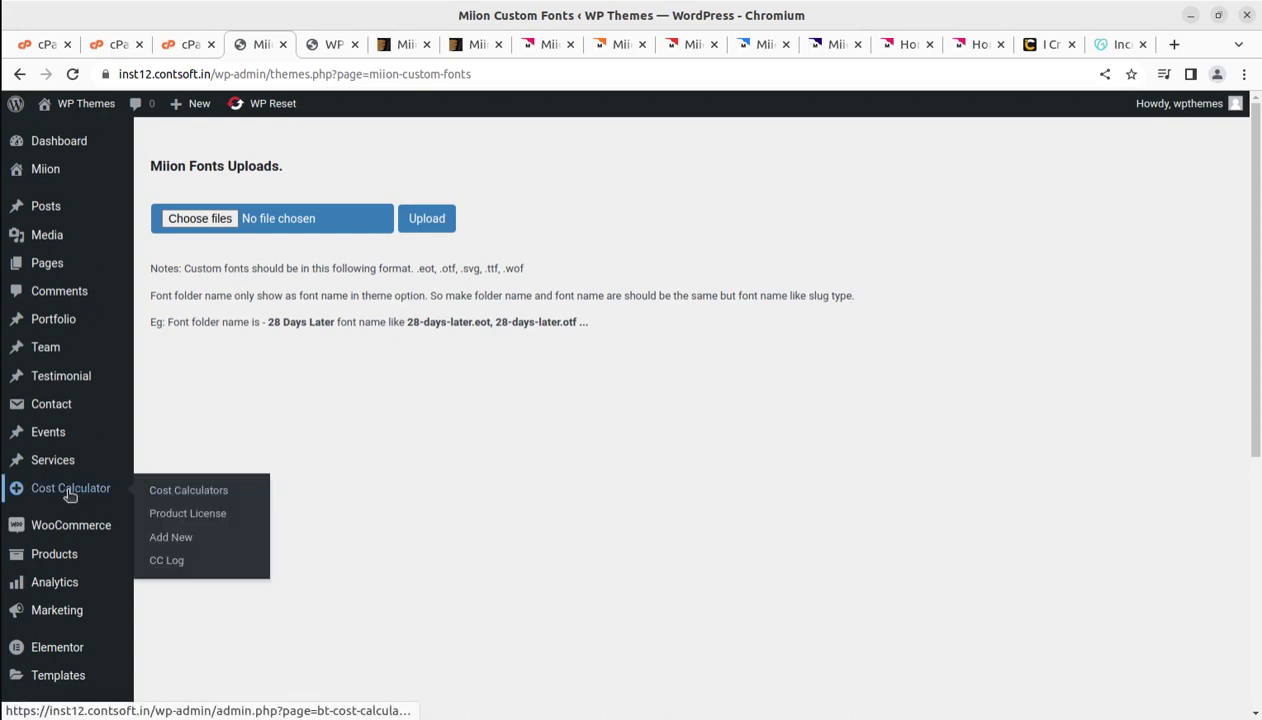
scroll(40, 570, "down", 4)
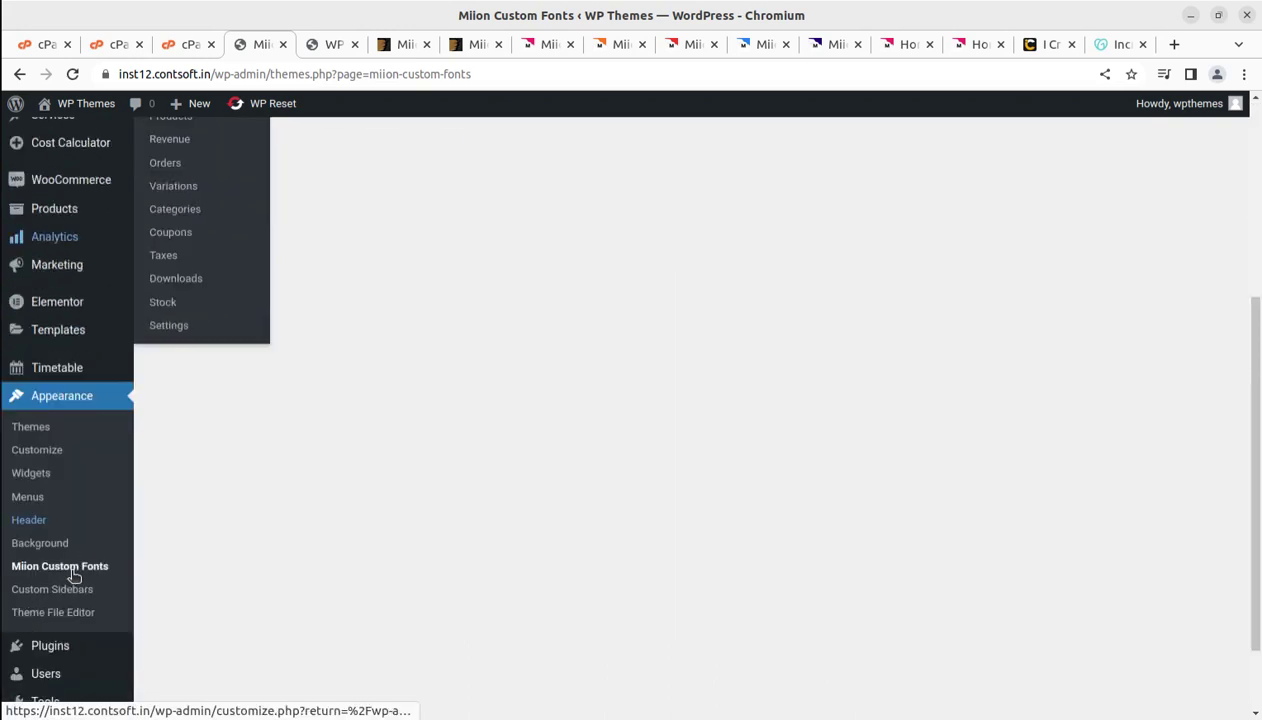
- Open the theme Customizer and go to the Miion Theme Options
scroll(70, 600, "down", 1)
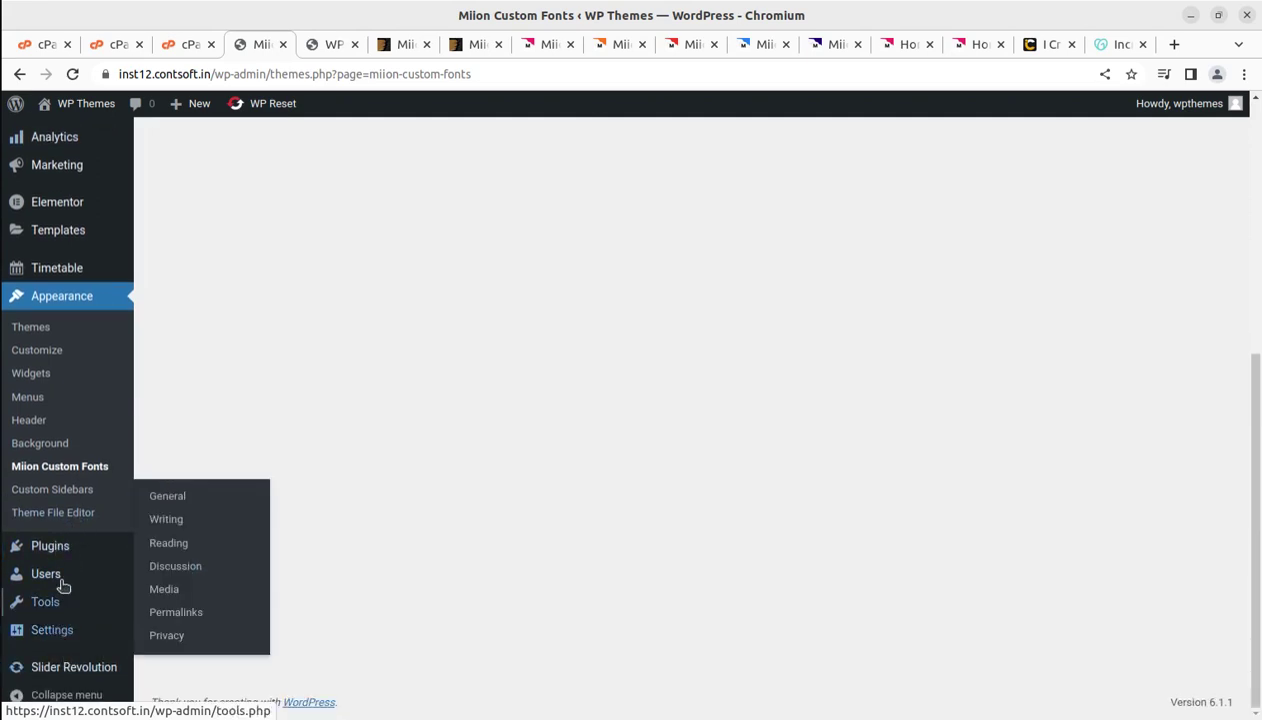
left_click(39, 355)
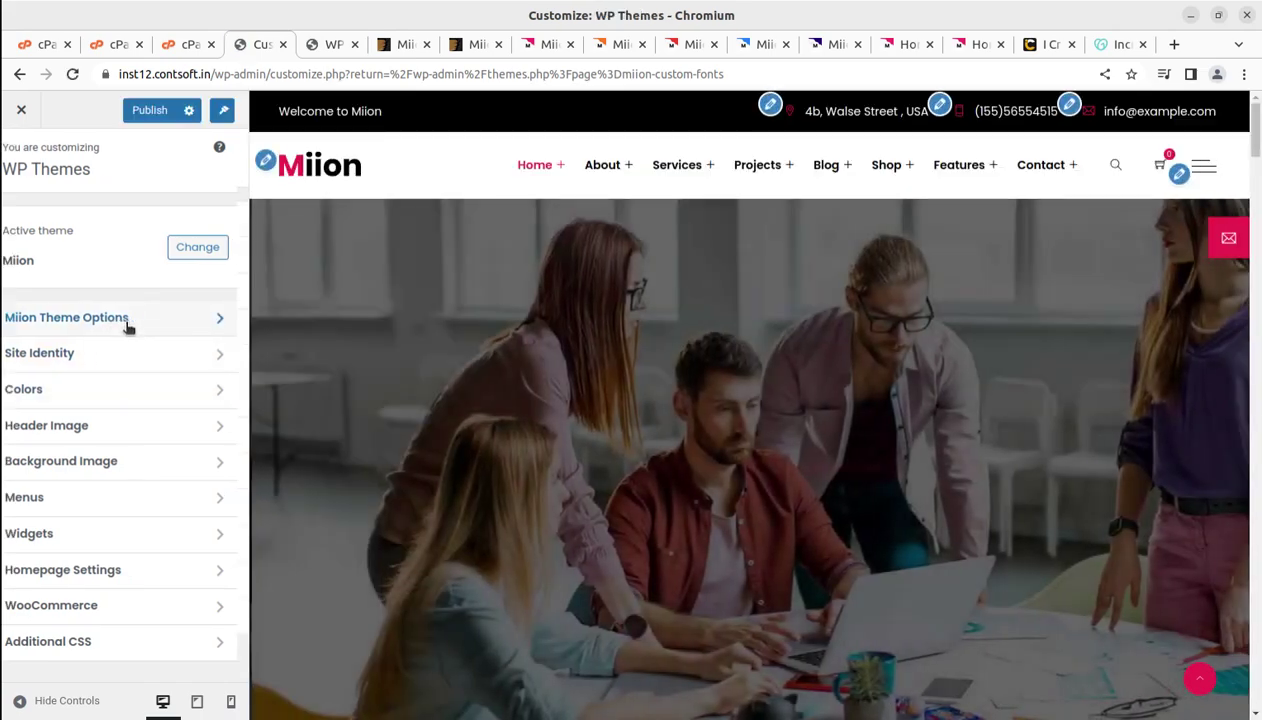
left_click(129, 330)
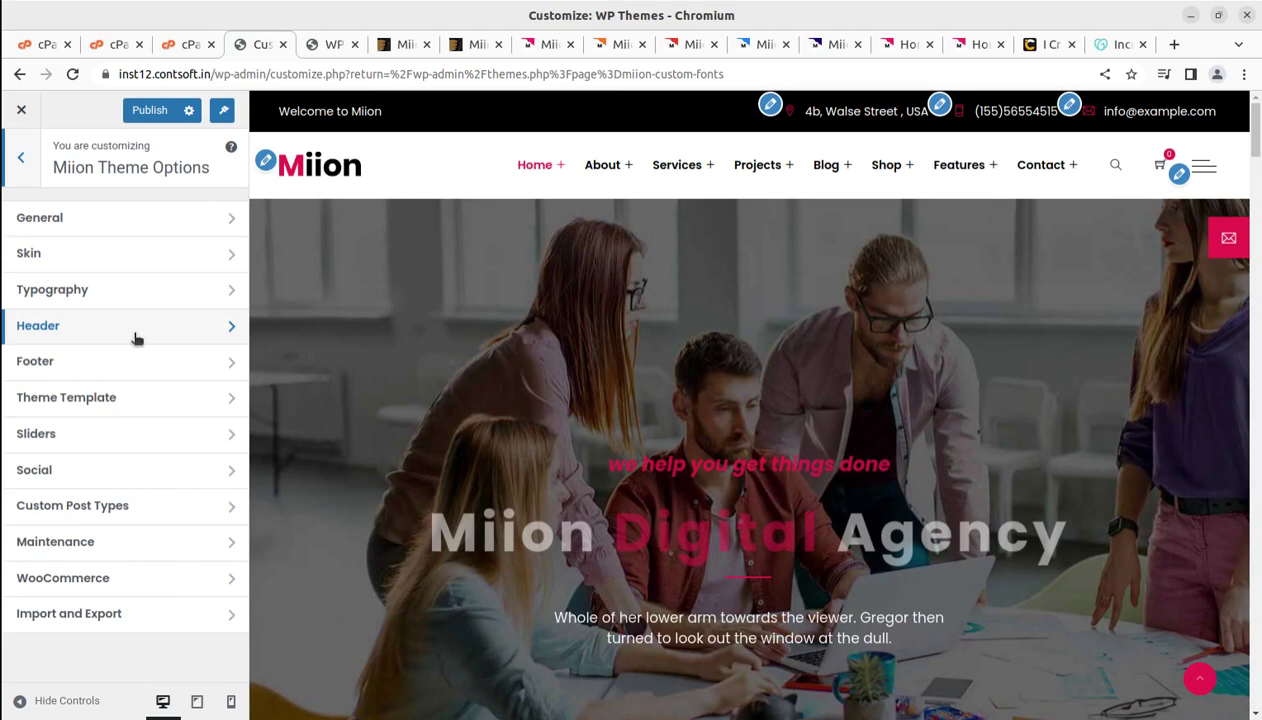
- Review the logo, sticky logo and mobile logo settings under the General theme options
left_click(120, 218)
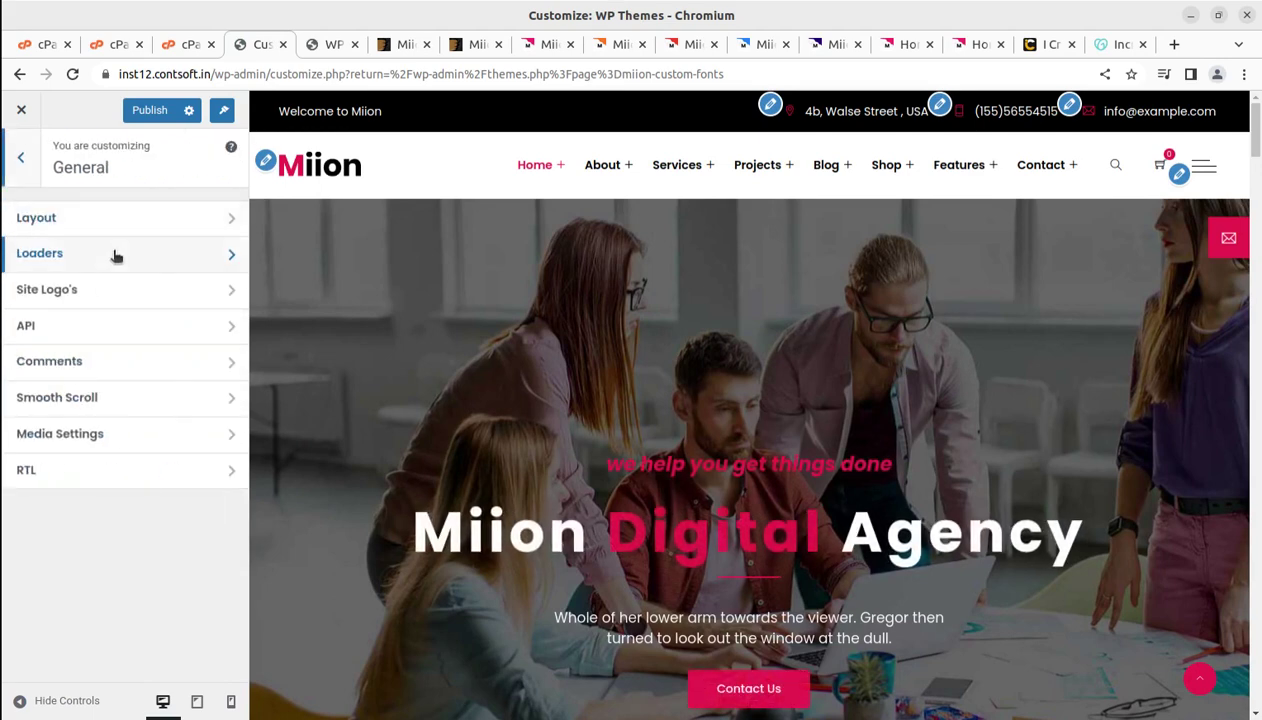
left_click(110, 292)
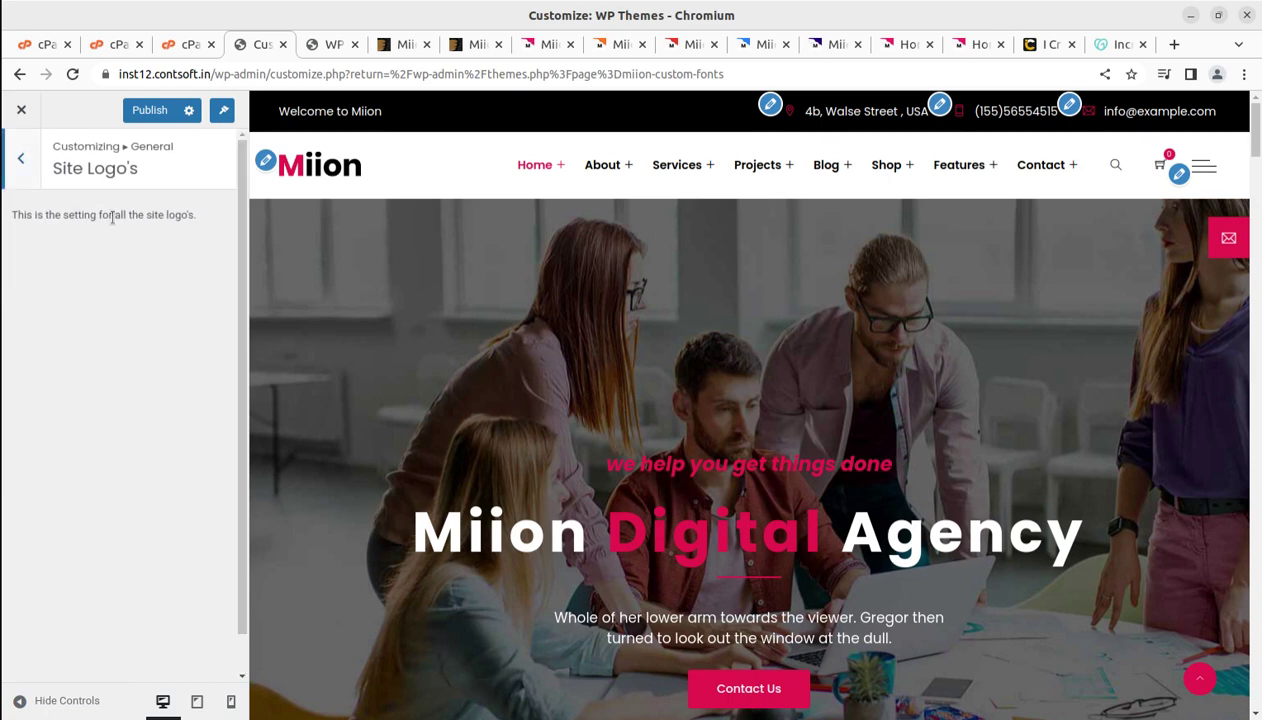
scroll(138, 440, "down", 1)
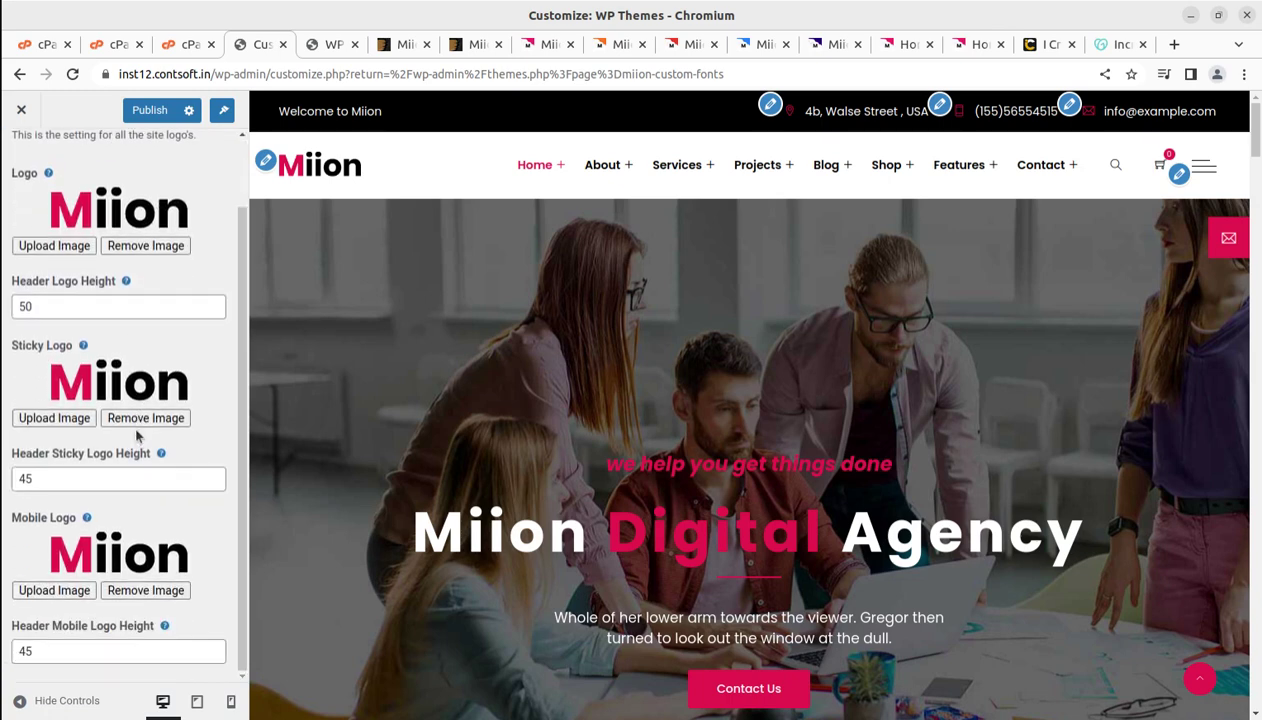
scroll(55, 172, "up", 2)
left_click(21, 157)
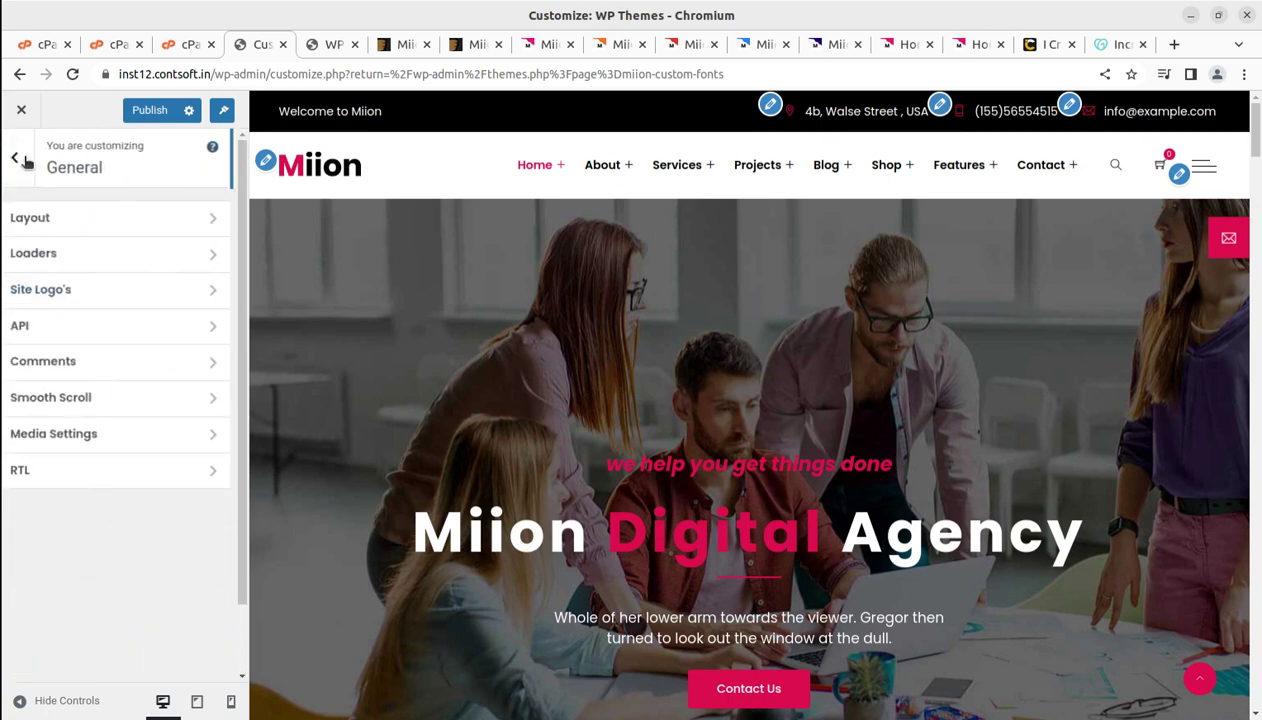
- Review the General options for API keys and media sizes, then return to the Miion Theme Options
left_click(100, 336)
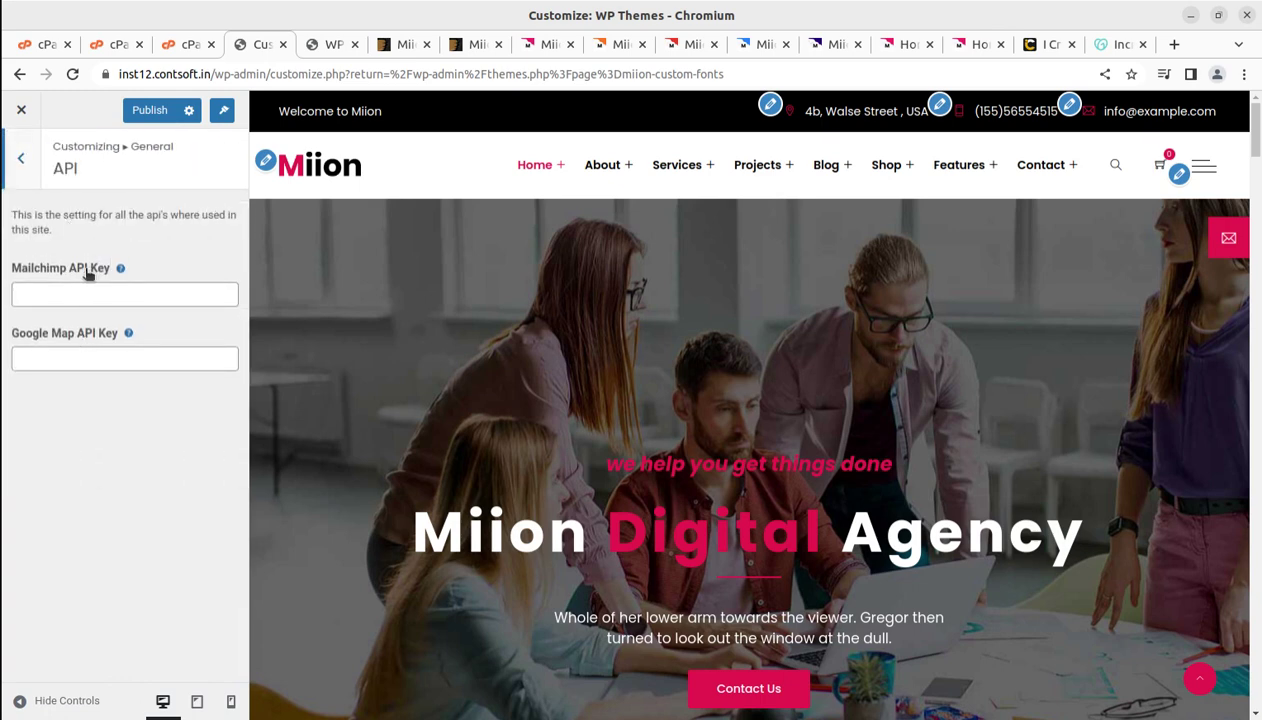
left_click(21, 160)
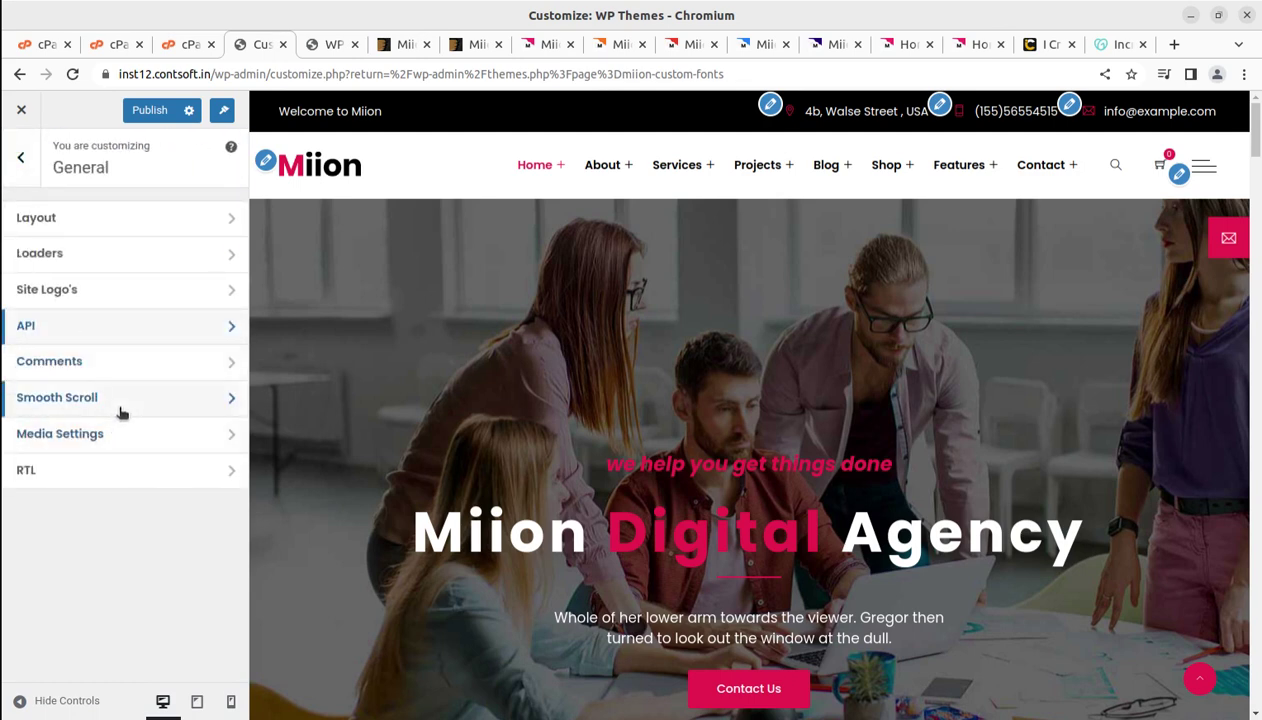
left_click(126, 444)
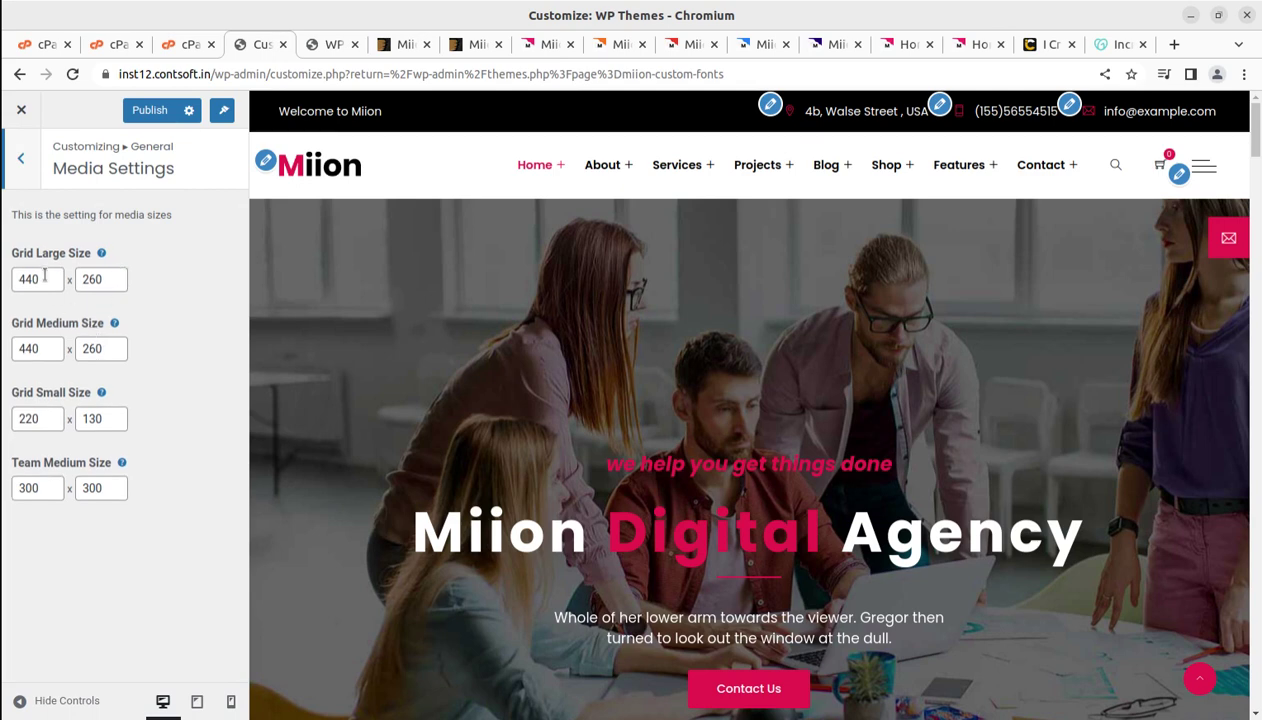
left_click(30, 172)
left_click(32, 172)
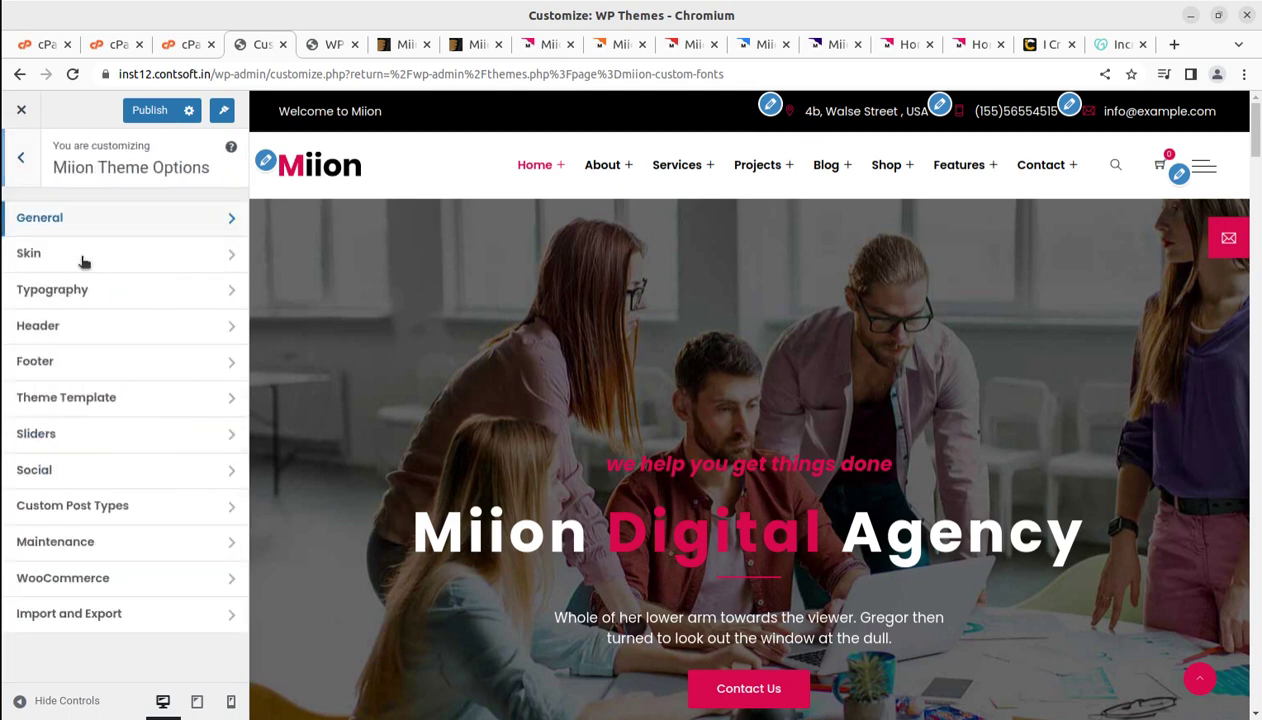
- Review the Skin options for theme colors and body background, and return to the Miion Theme Options
left_click(84, 258)
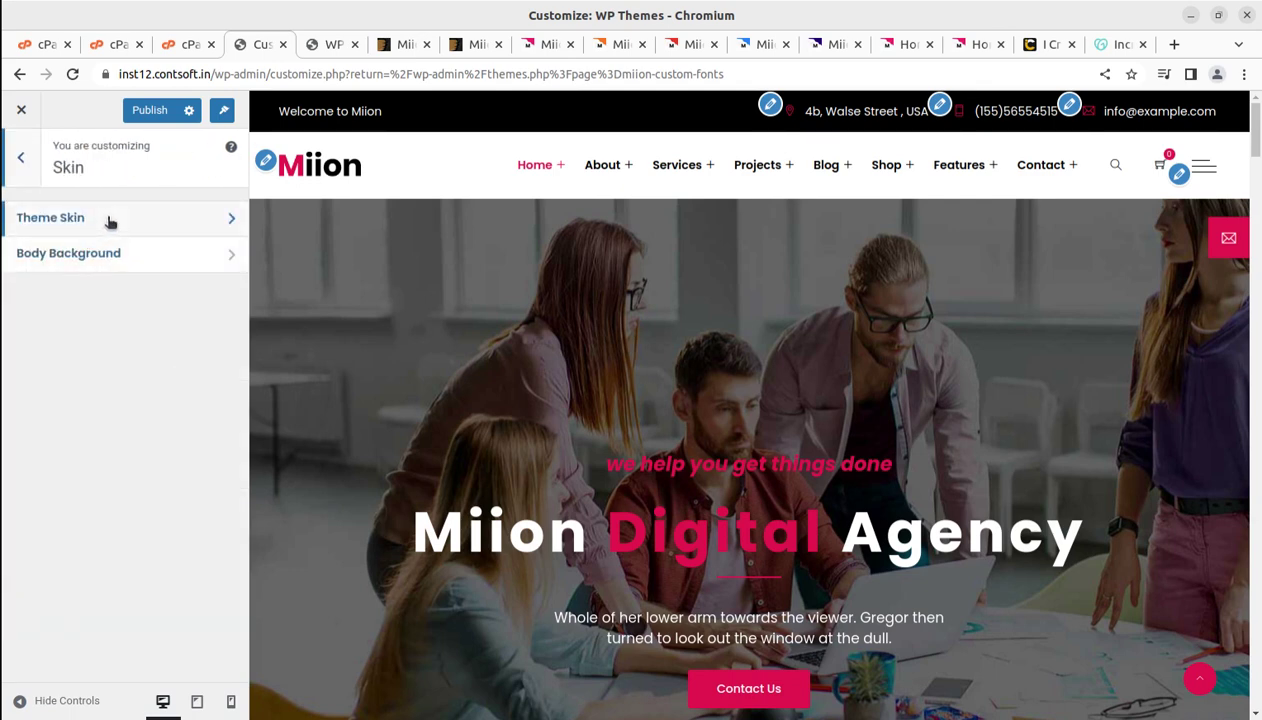
left_click(111, 222)
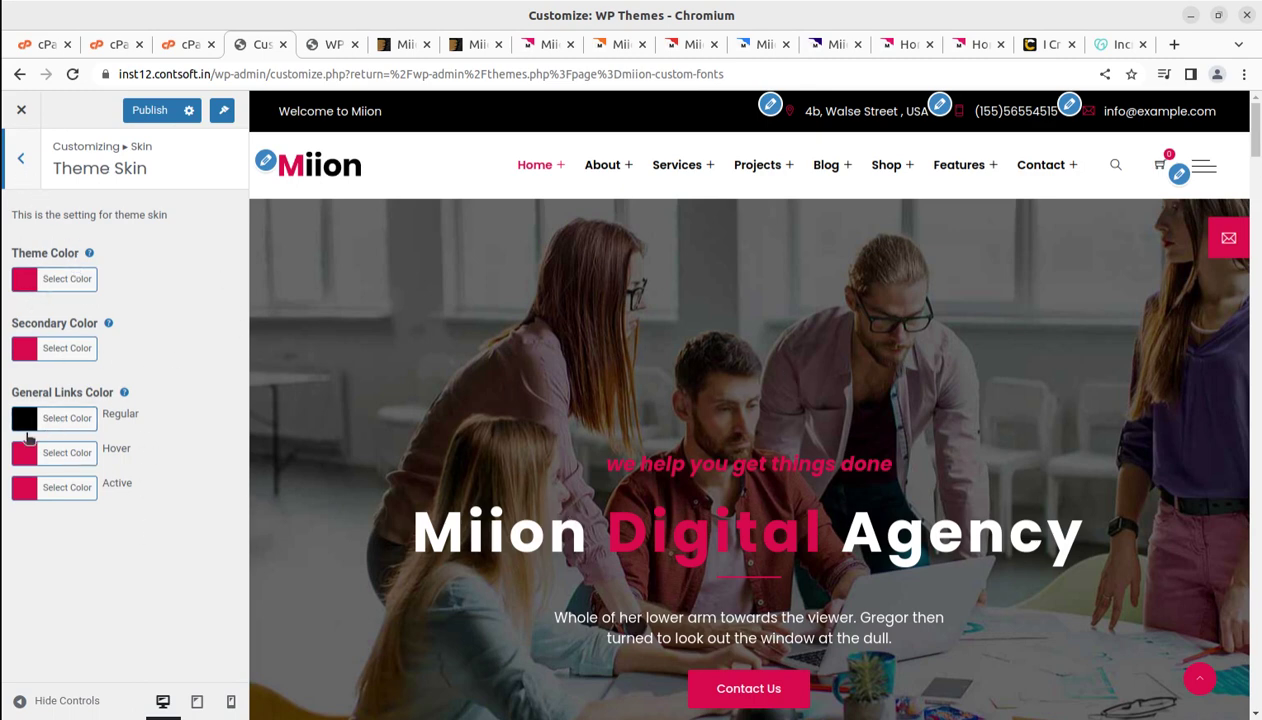
left_click(24, 160)
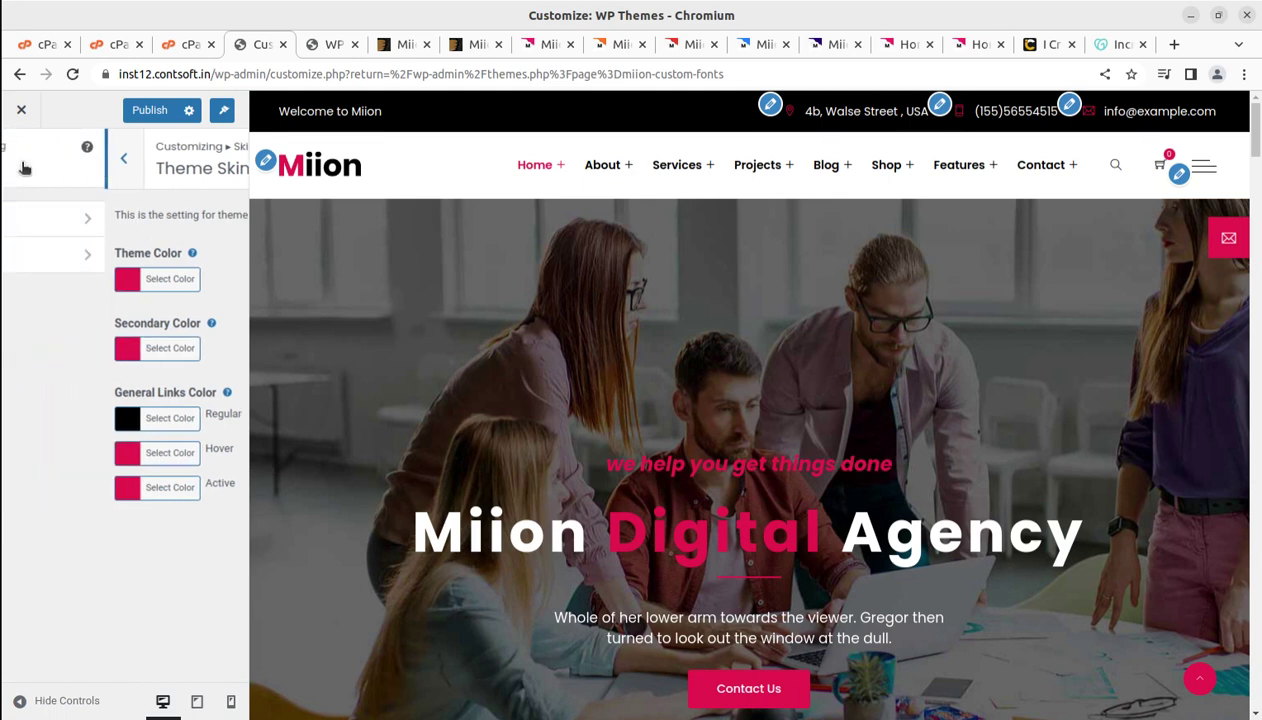
left_click(96, 253)
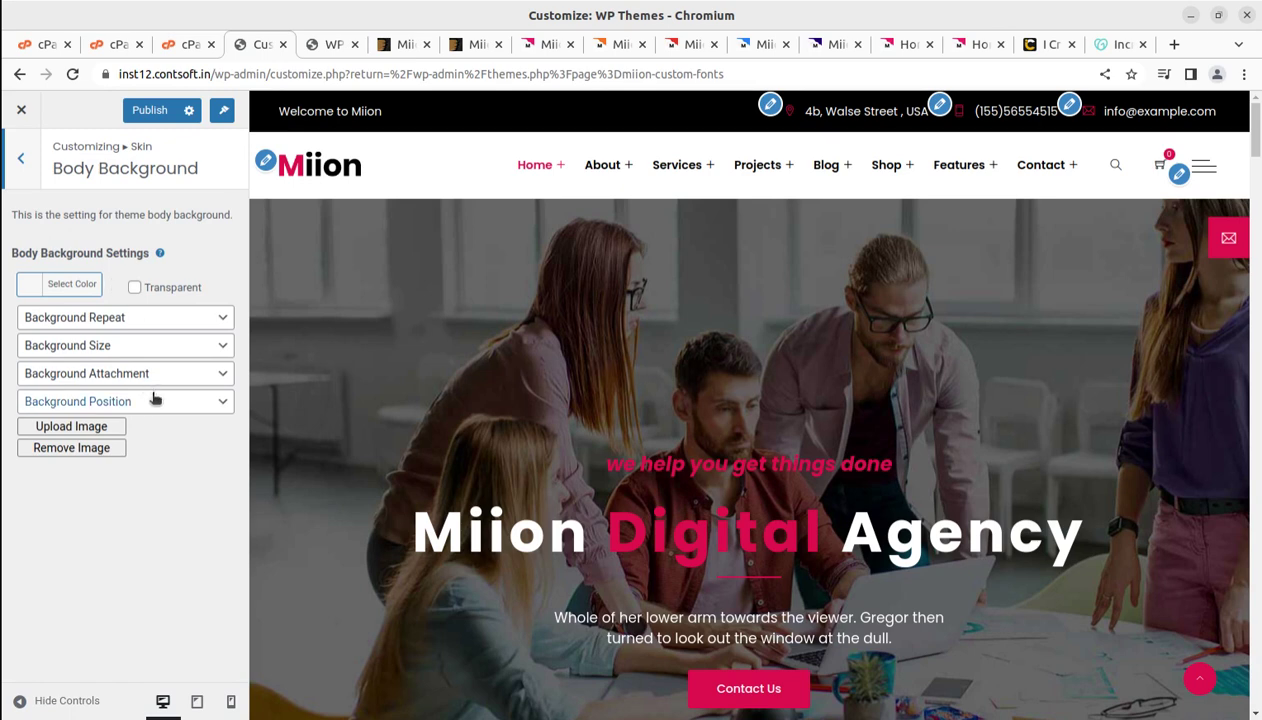
left_click(23, 164)
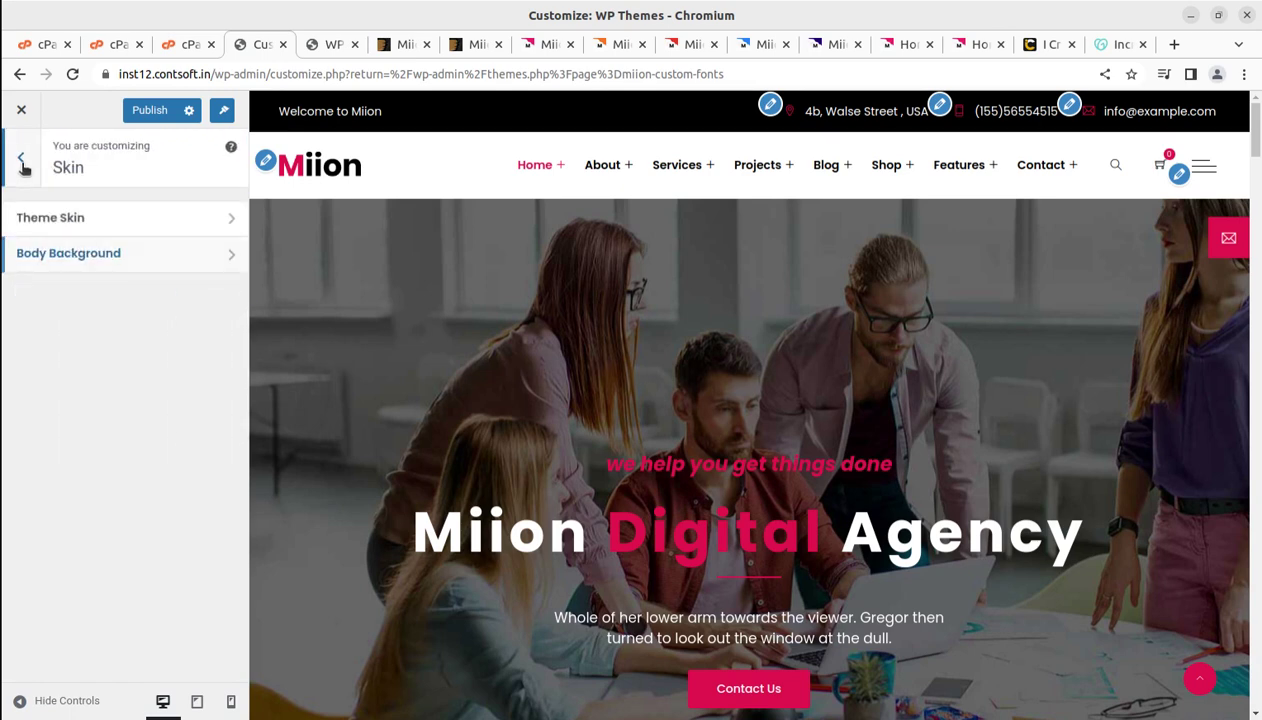
left_click(23, 164)
- Open the Header General settings in the Miion Theme Options
left_click(86, 325)
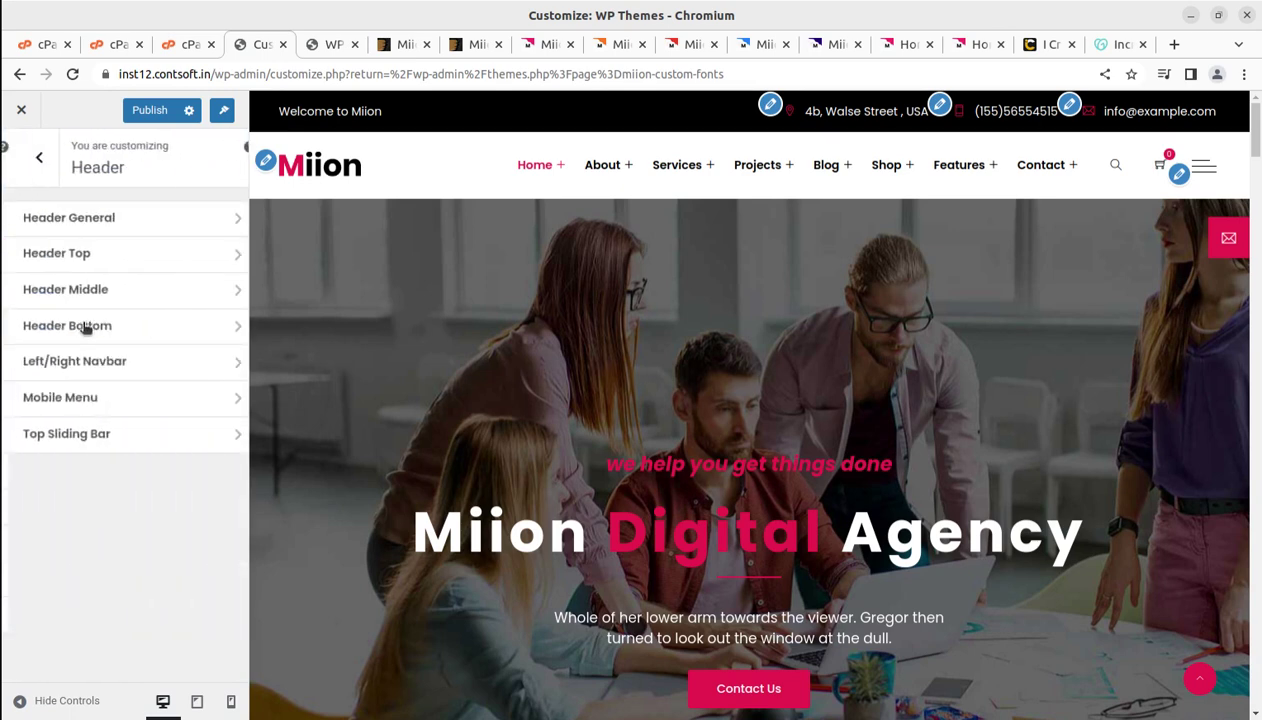
left_click(110, 230)
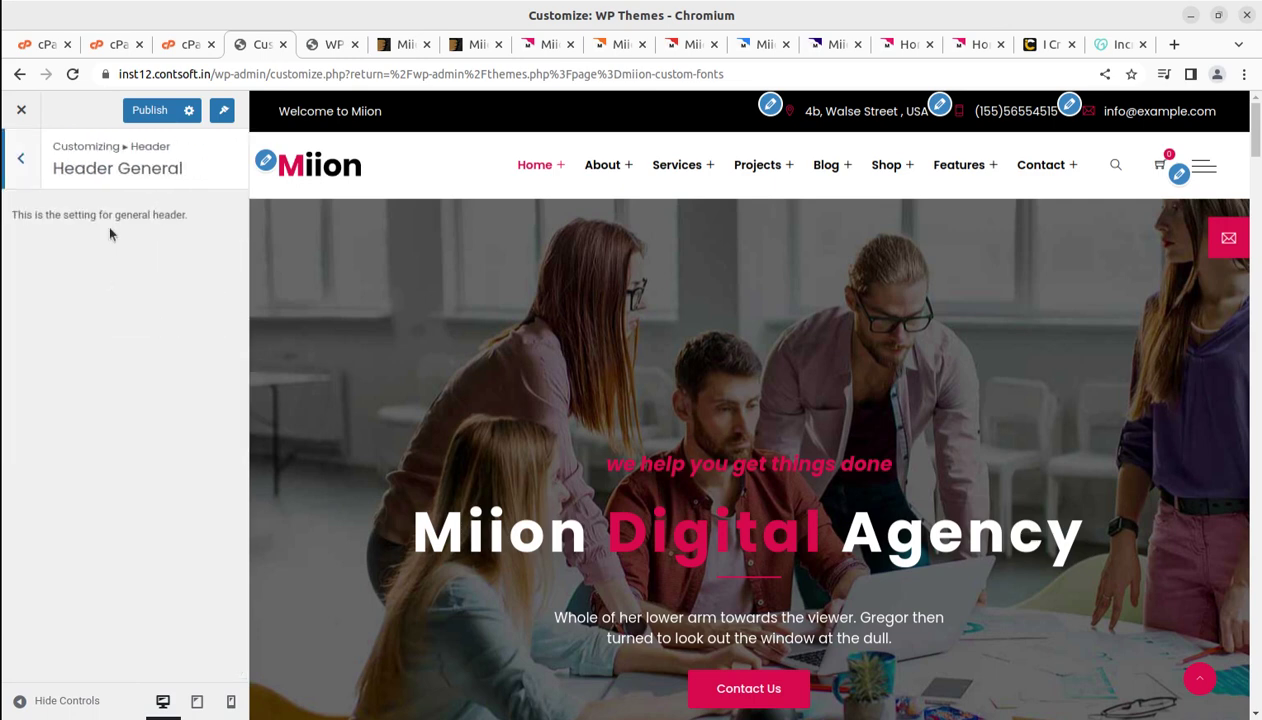